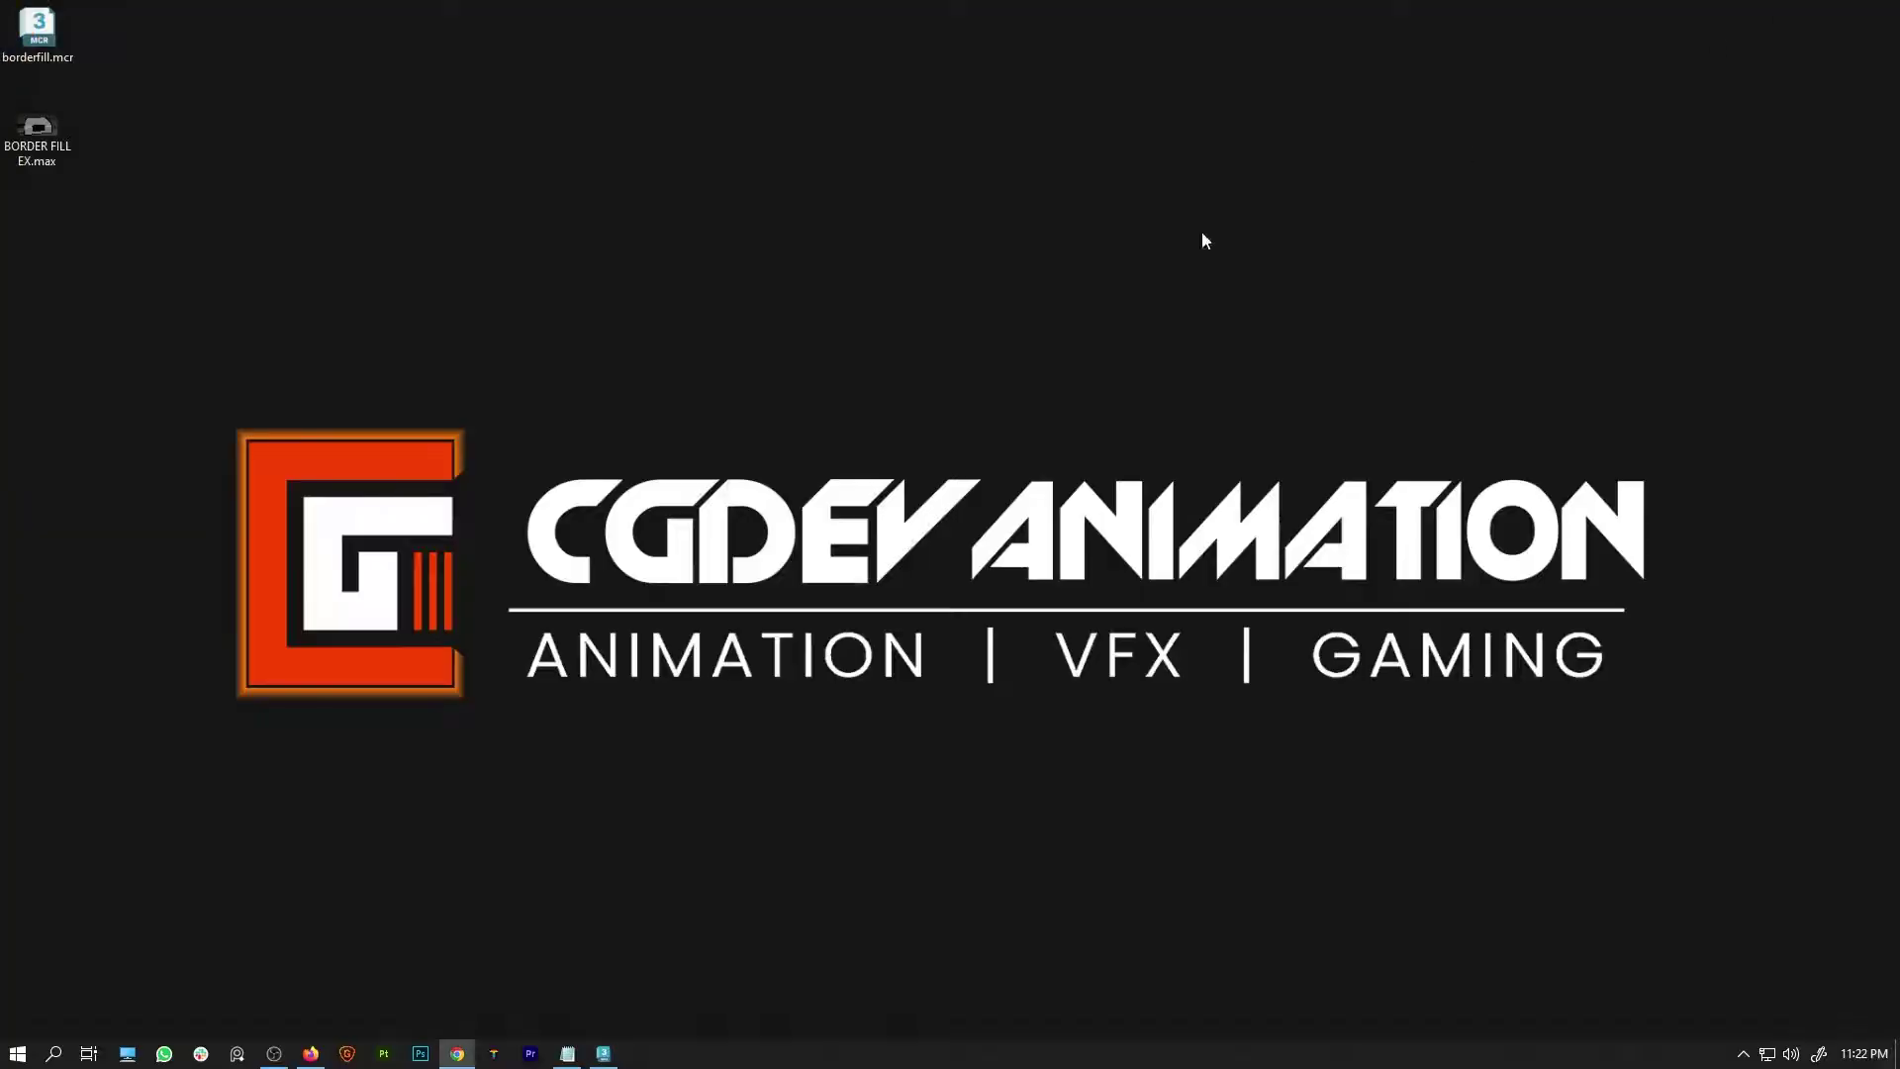
Load the borderfill.mcr script into 3ds Max and list the PolyOp category's actions in the toolbar customization settings
{"action": "left_click_drag", "start_coordinate": [42, 28], "coordinate": [609, 1051]}
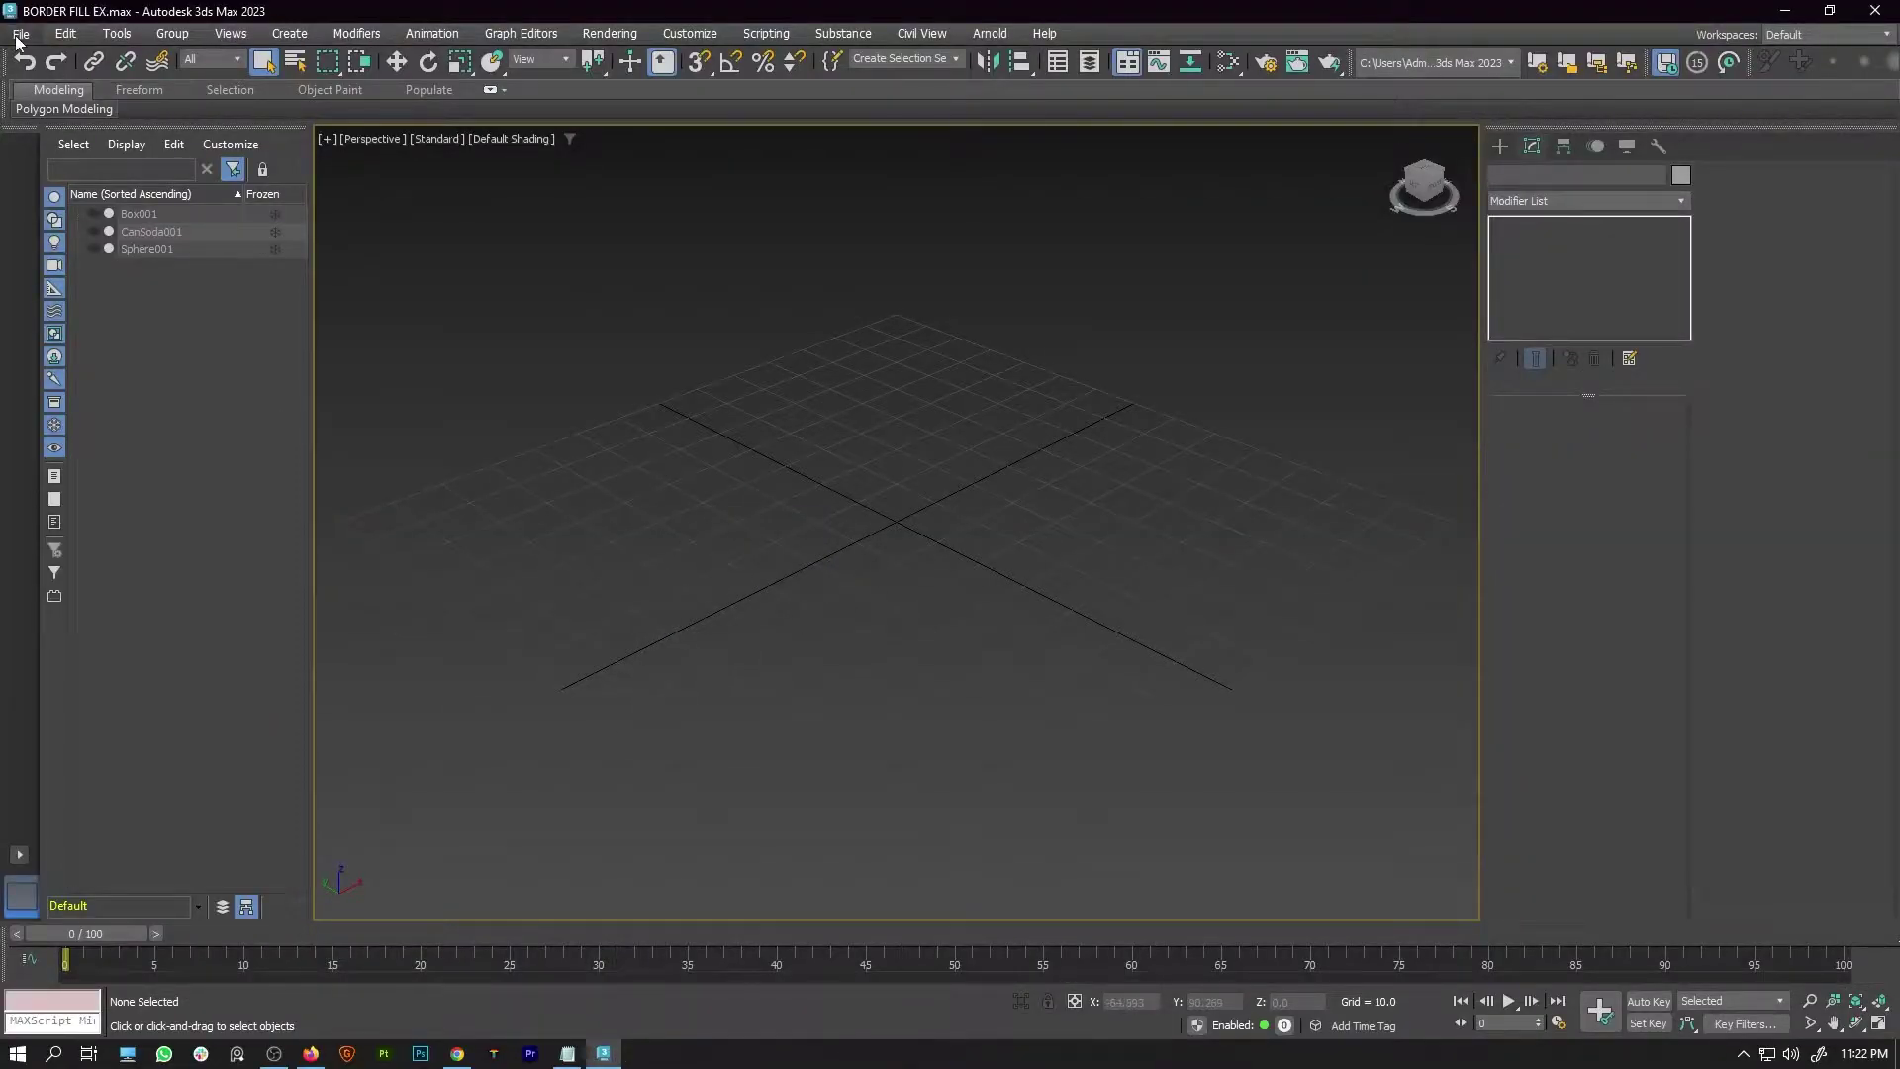
{"action": "left_click", "coordinate": [619, 32]}
{"action": "mouse_move", "coordinate": [690, 33]}
{"action": "left_click", "coordinate": [733, 62]}
{"action": "left_click_drag", "start_coordinate": [754, 236], "coordinate": [823, 201]}
{"action": "left_click", "coordinate": [685, 289]}
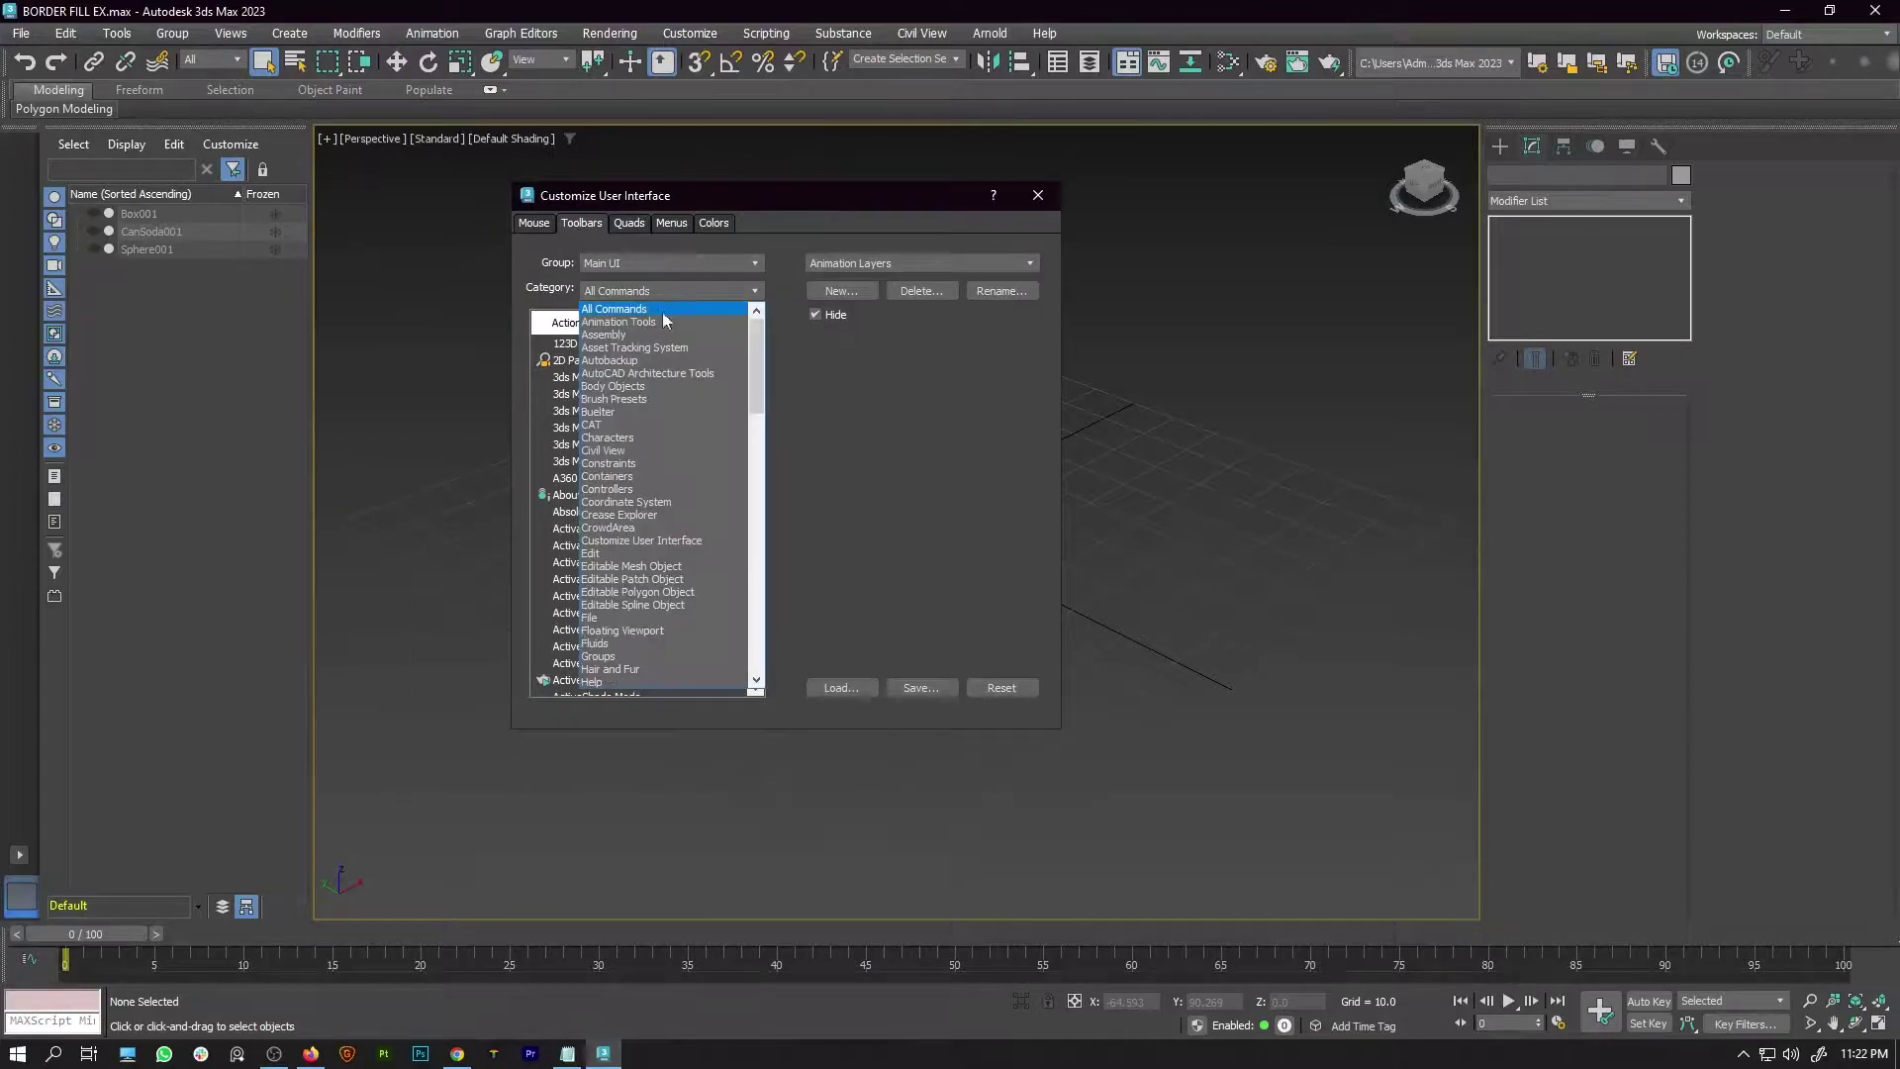
{"action": "scroll", "coordinate": [709, 595], "scroll_direction": "down", "scroll_amount": 10}
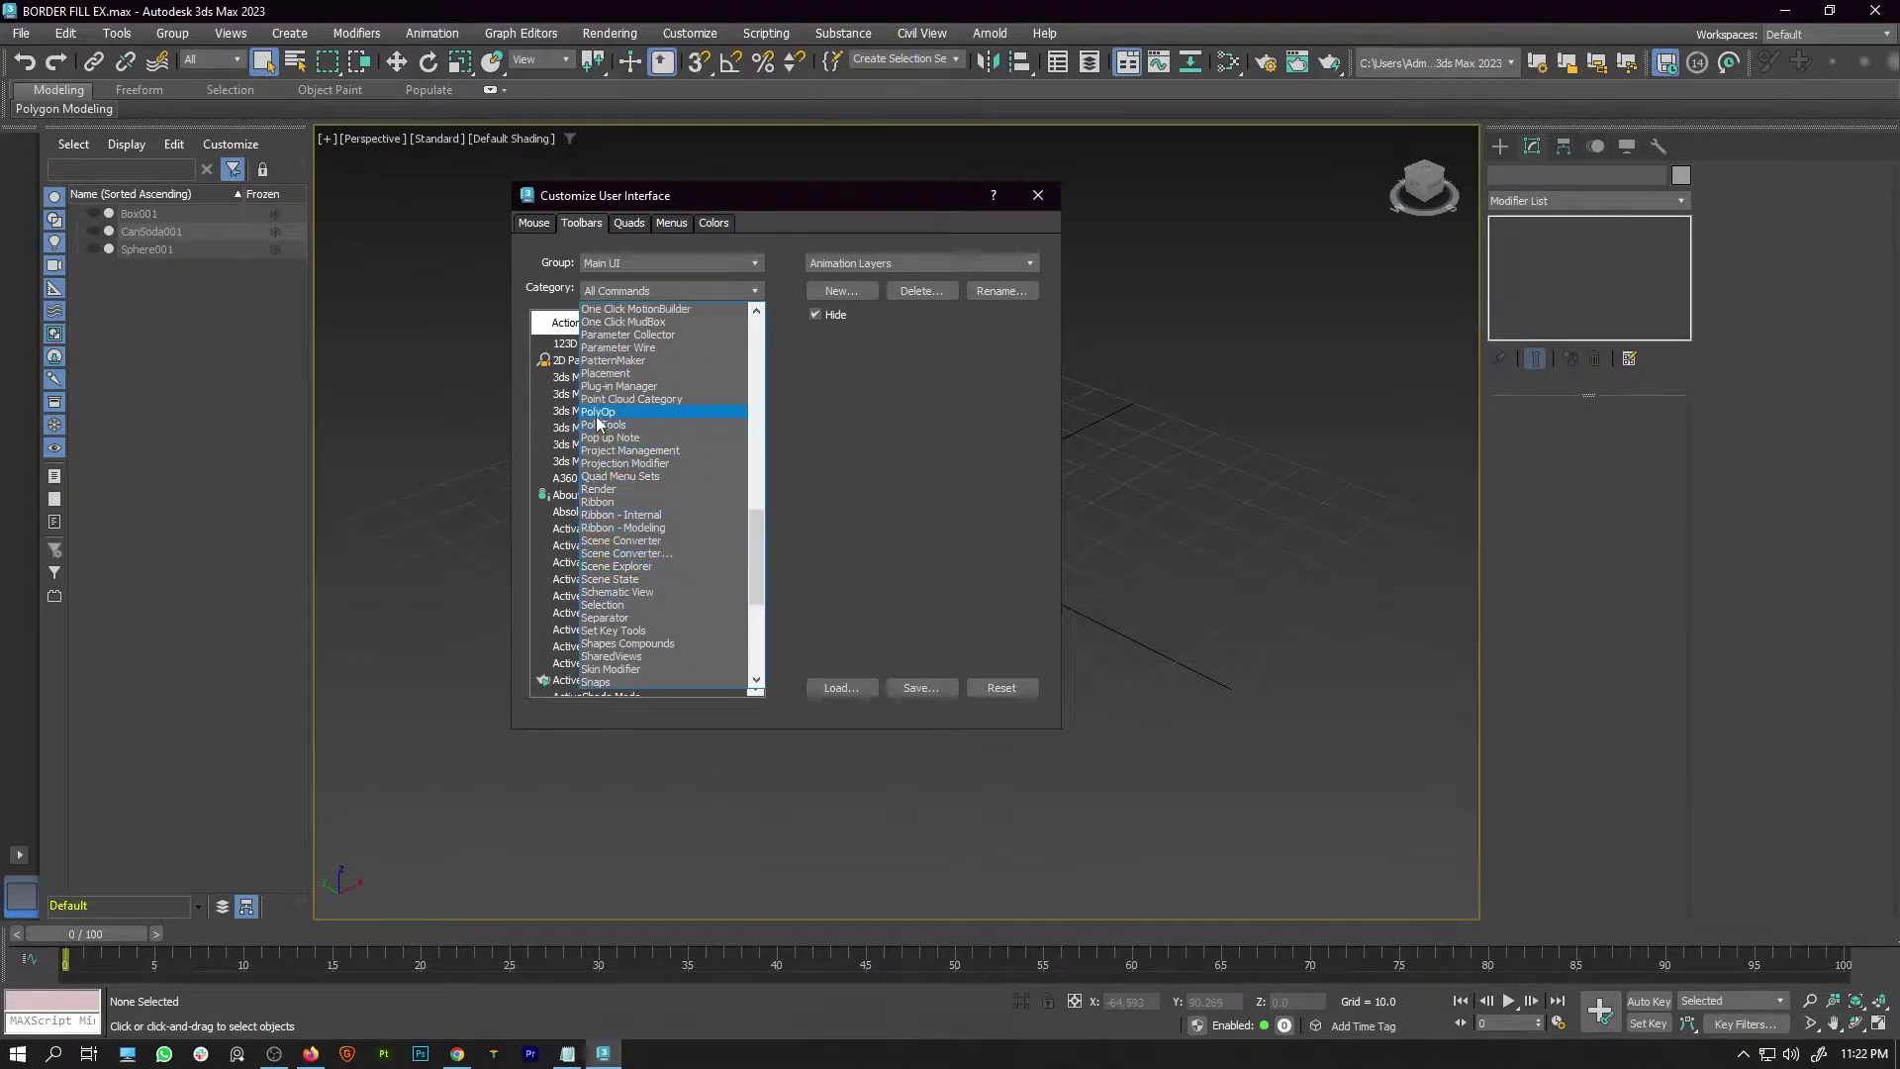
{"action": "left_click", "coordinate": [599, 566]}
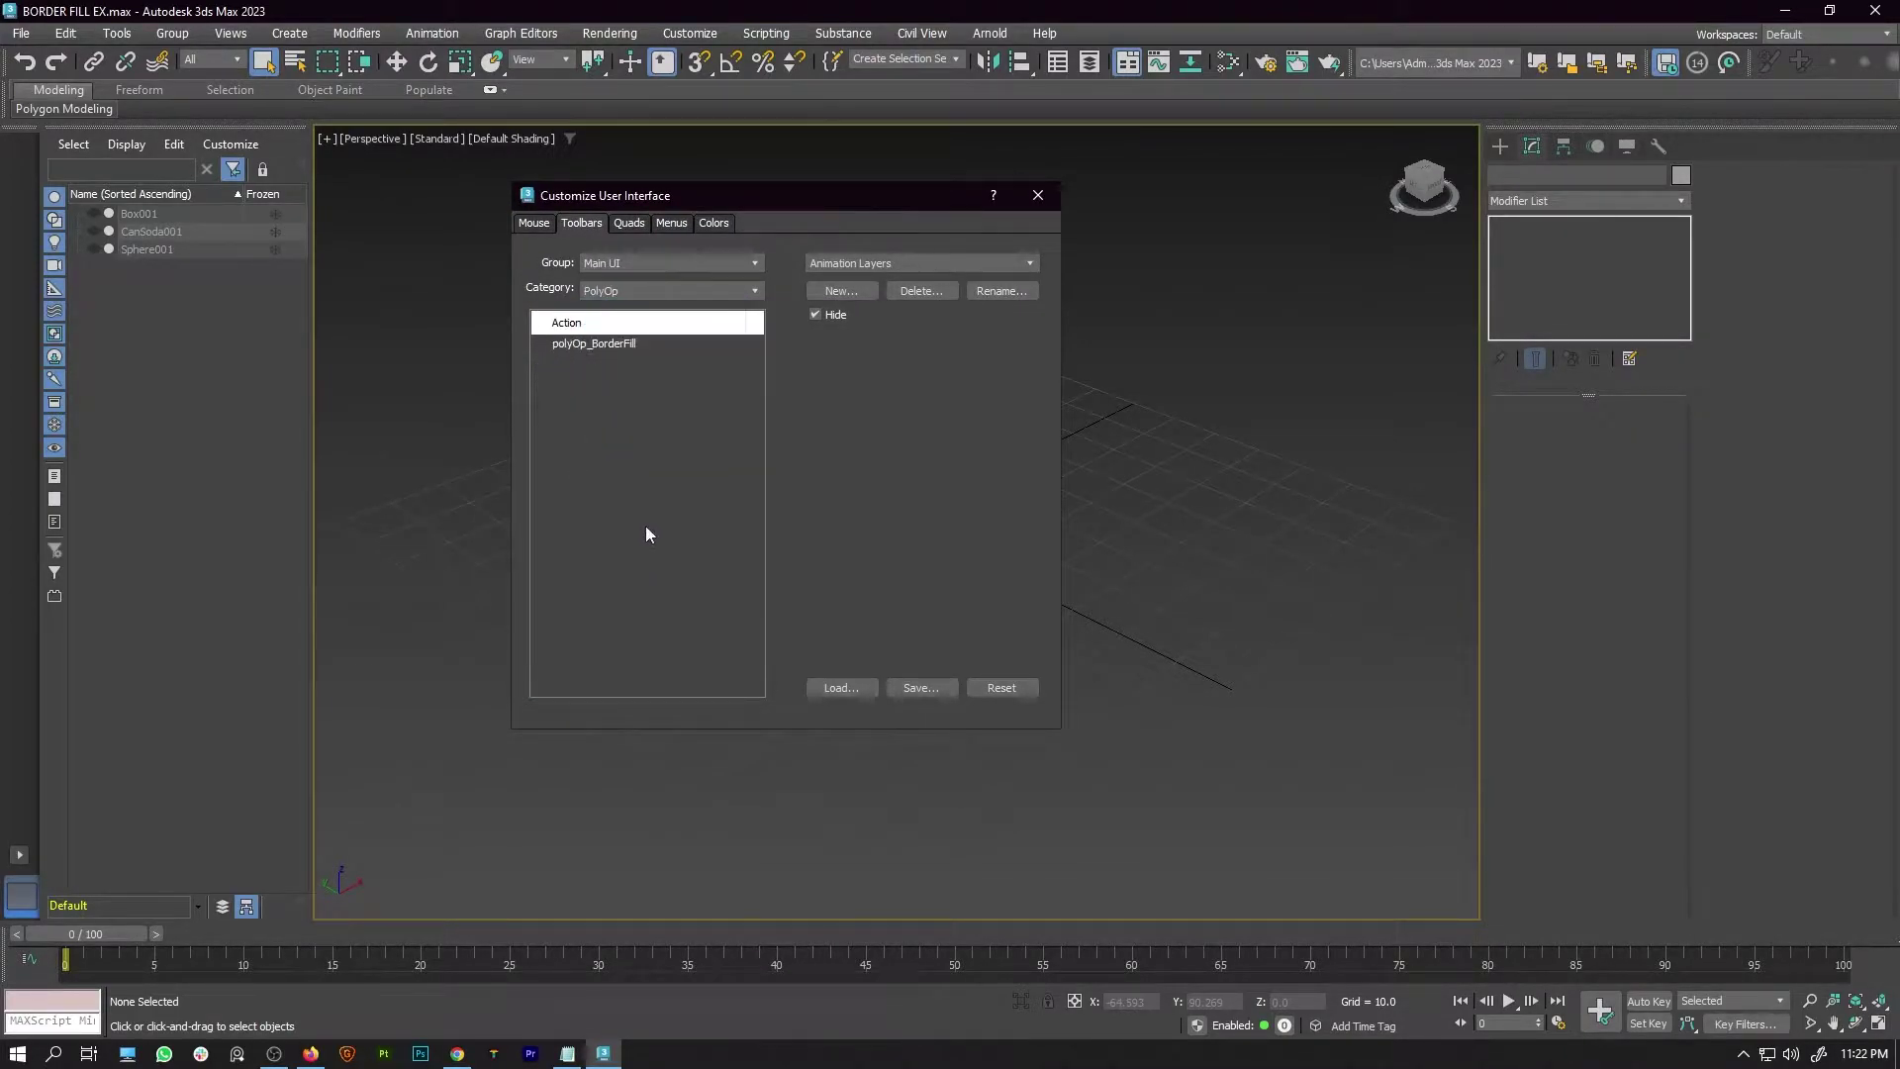
Create a new custom toolbar containing the polyOp_BorderFill action, docked below the main toolbar, and finish customizing the interface
{"action": "left_click", "coordinate": [835, 290]}
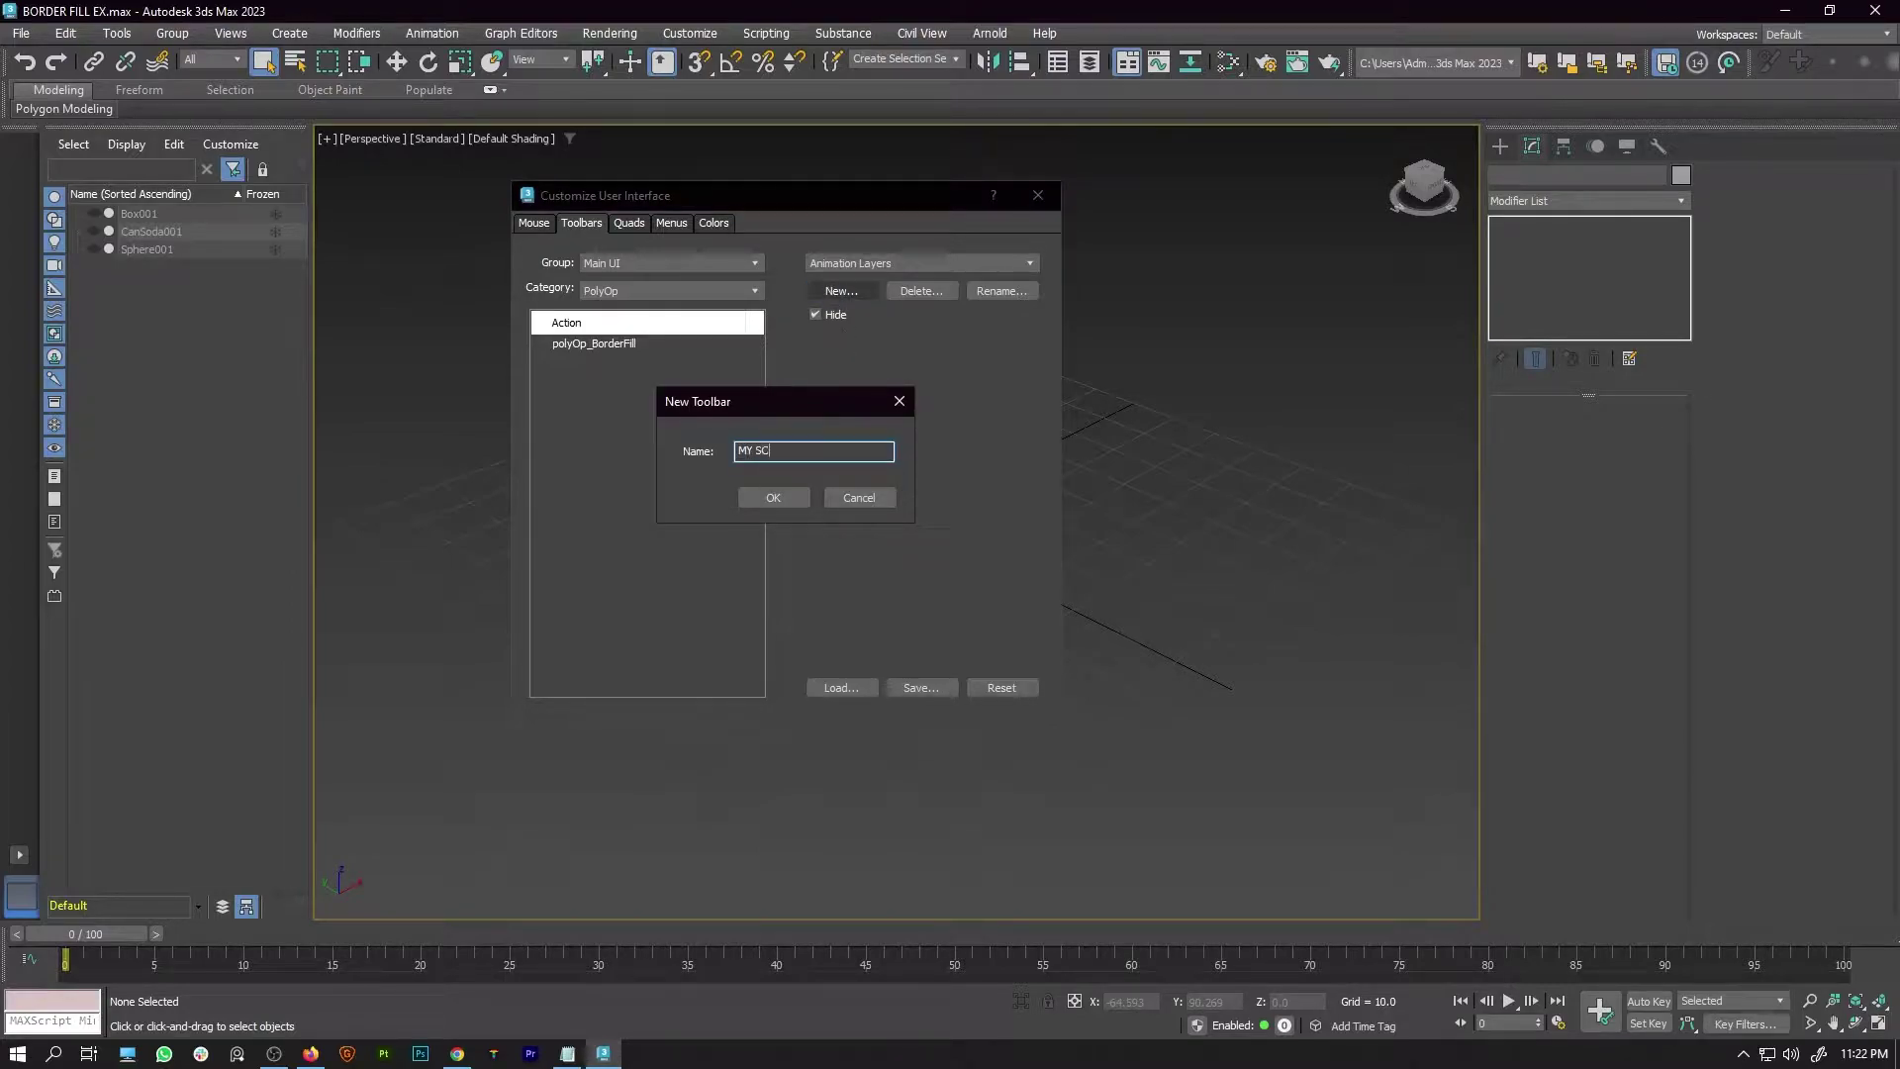
{"action": "left_click", "coordinate": [760, 498]}
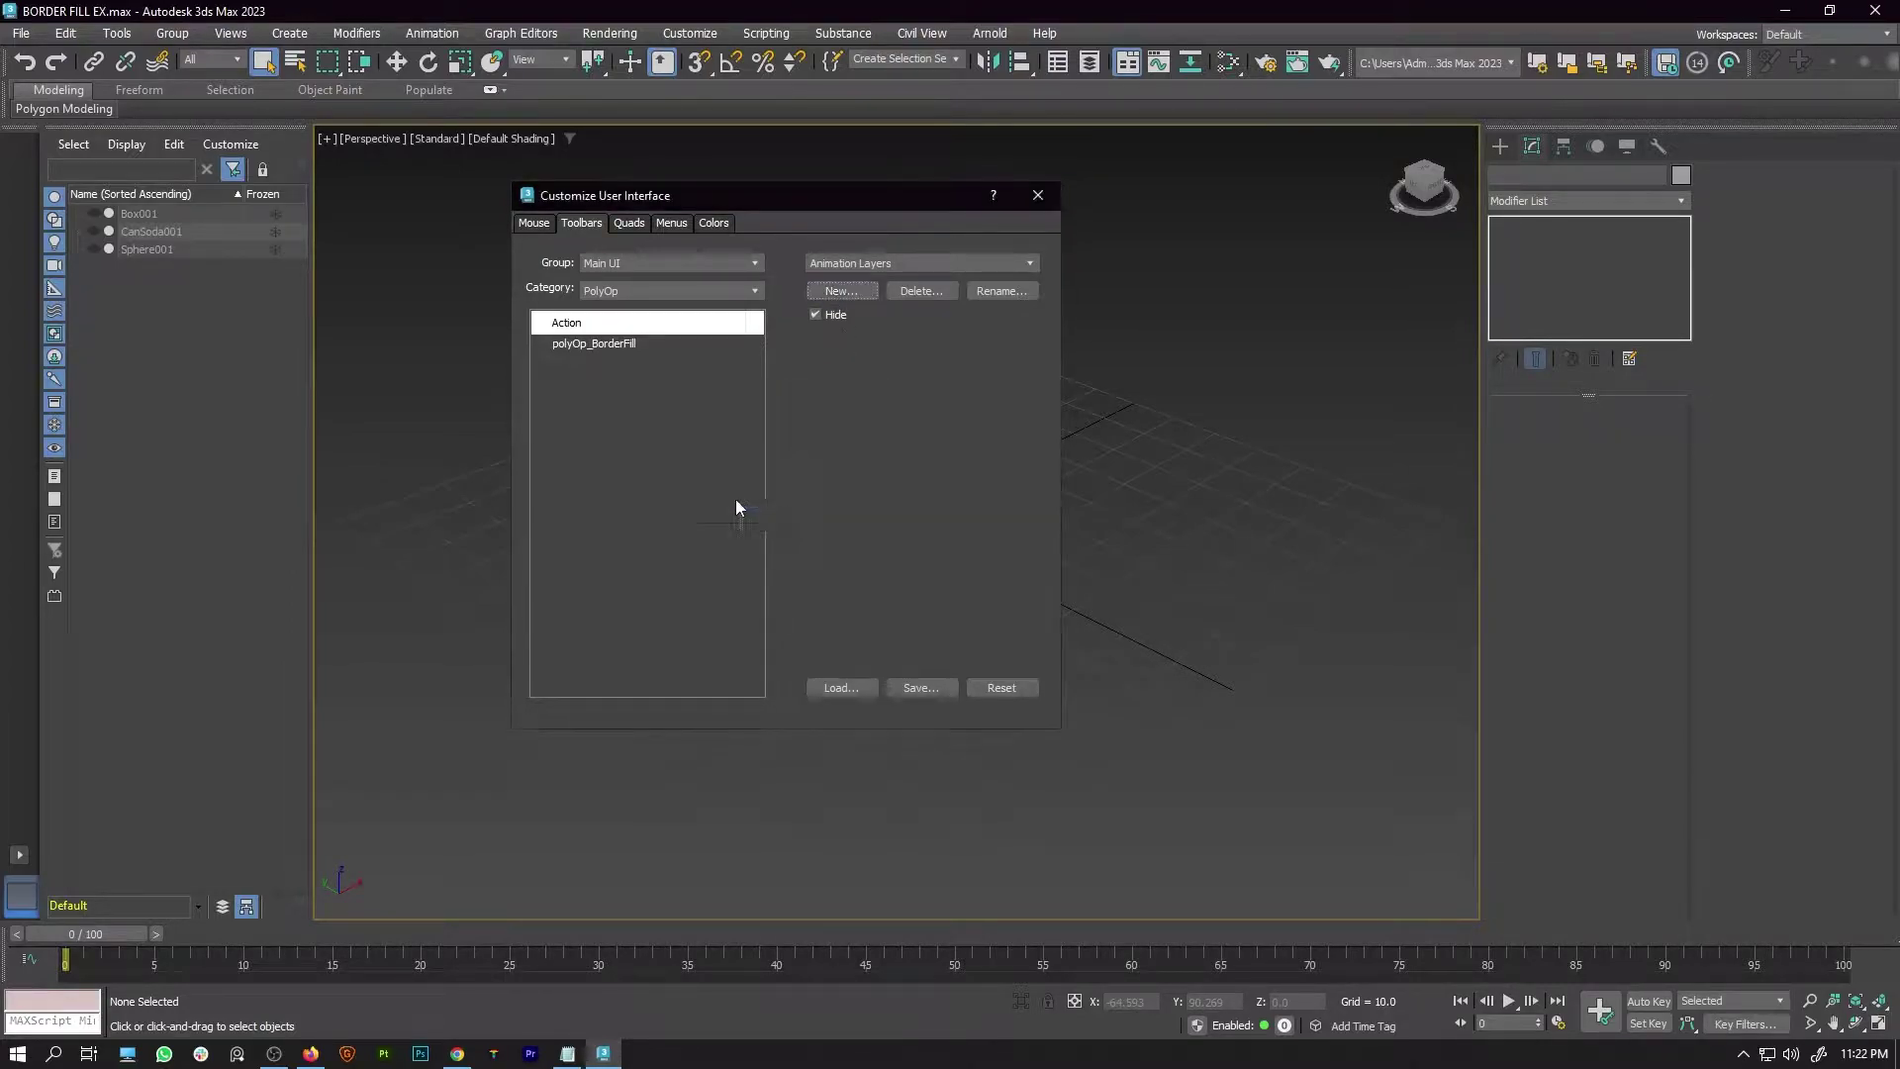
{"action": "left_click_drag", "start_coordinate": [742, 508], "coordinate": [173, 96]}
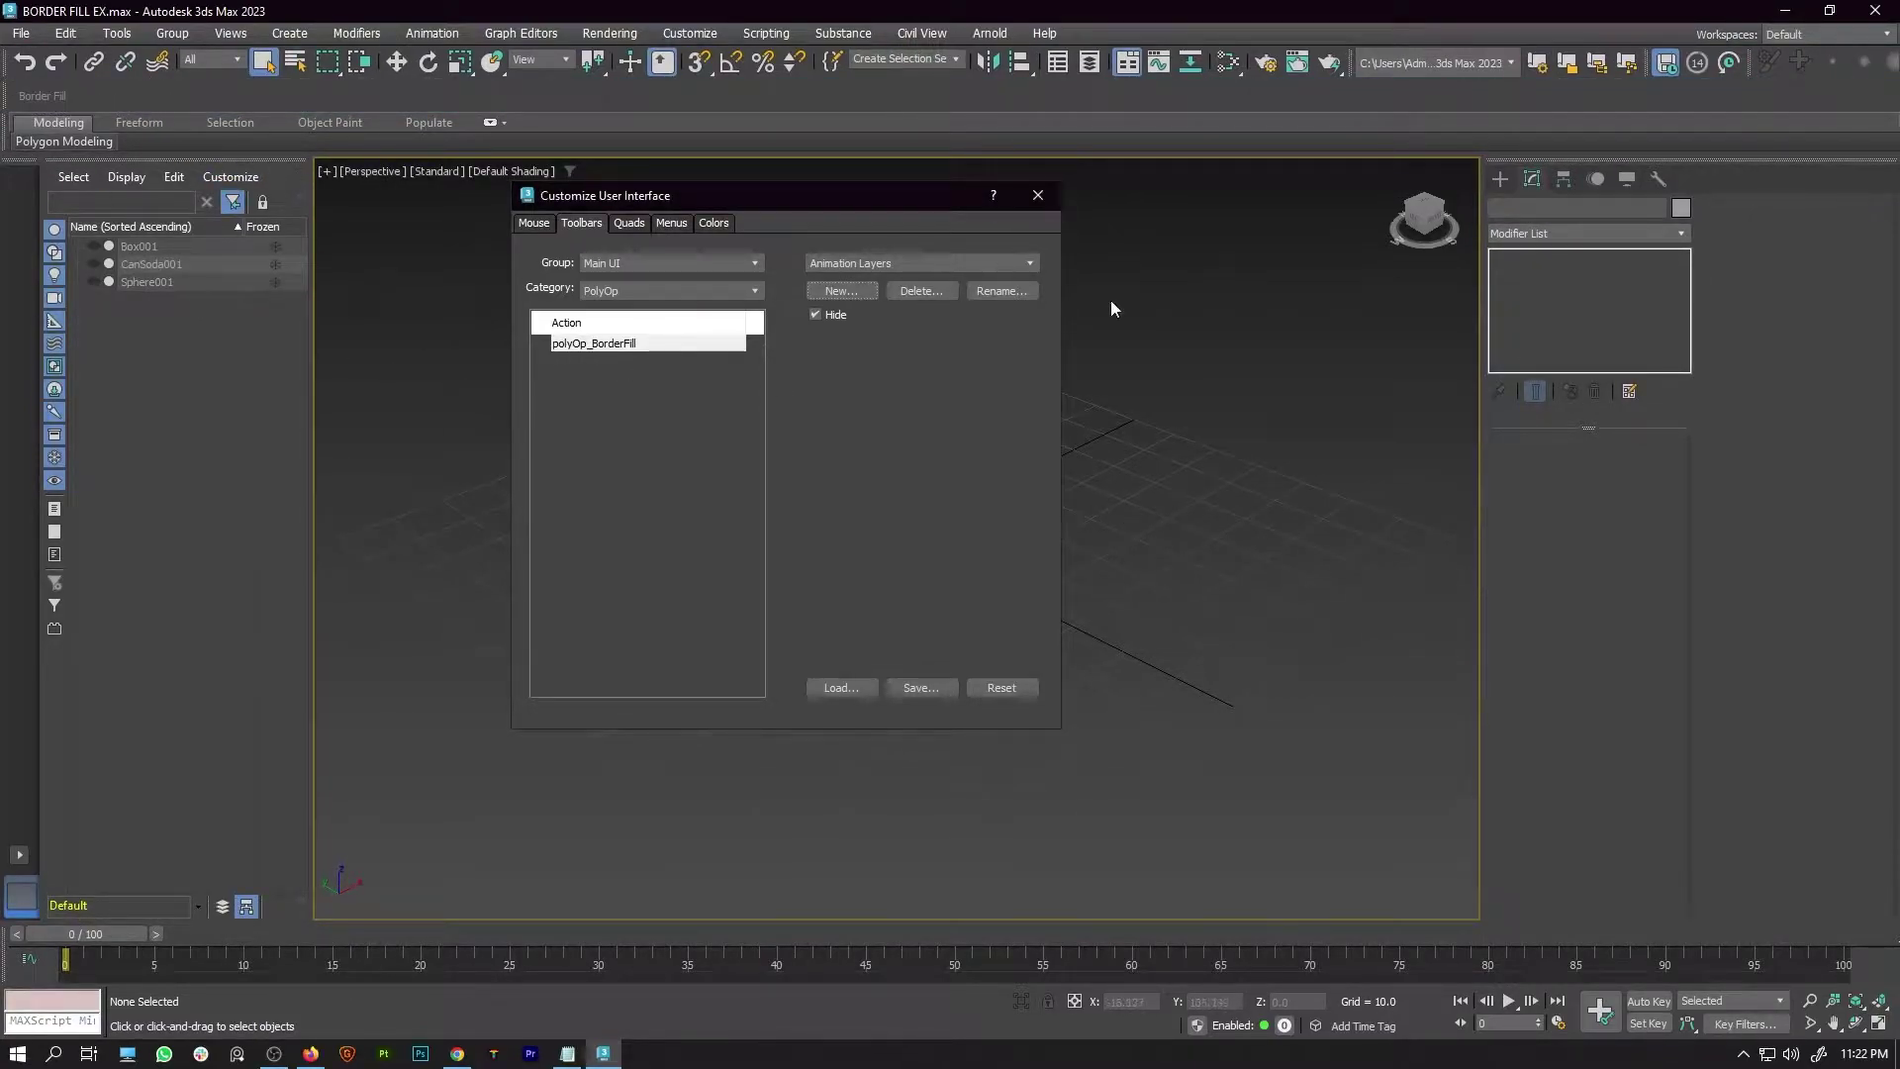
{"action": "left_click", "coordinate": [1038, 195]}
Unhide and select Box001 and display its edged faces in the Perspective view
{"action": "left_click", "coordinate": [95, 246]}
{"action": "left_click", "coordinate": [637, 434]}
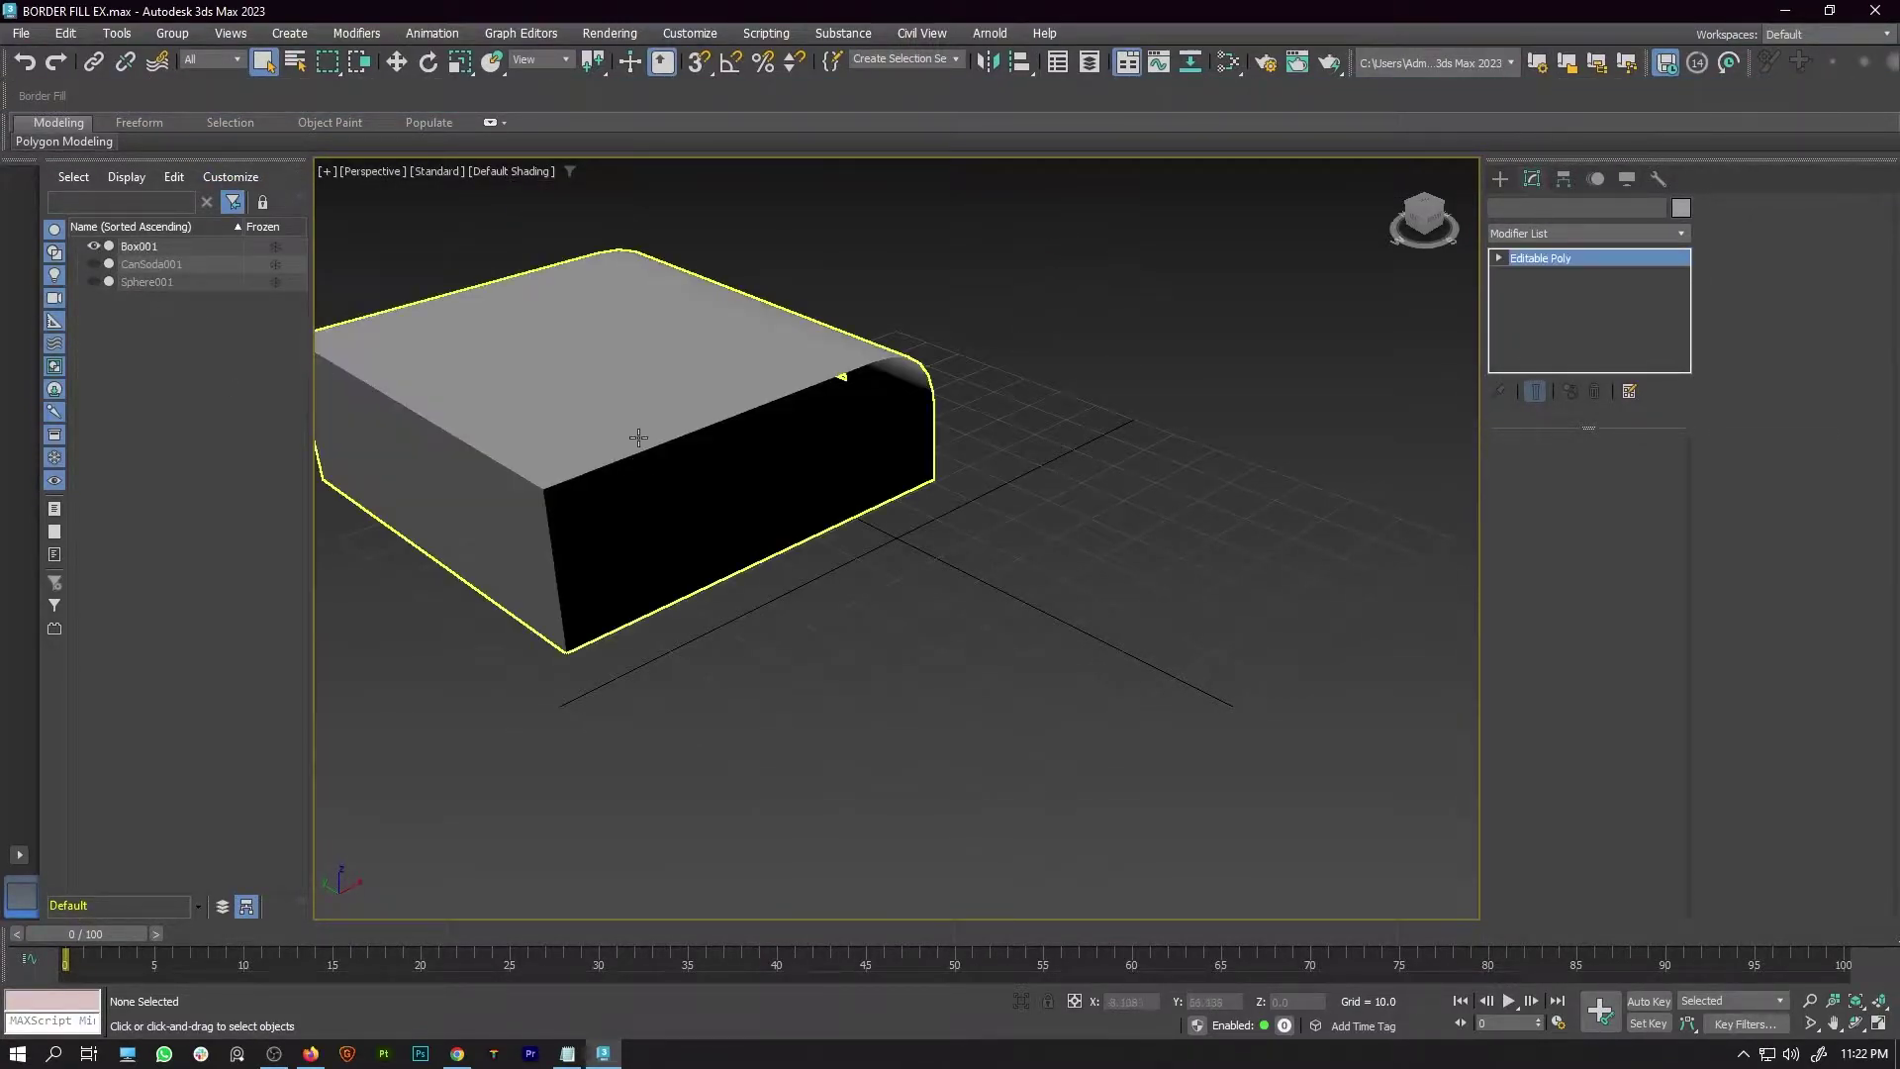
{"action": "key", "text": "F4"}
{"action": "middle_click_drag", "start_coordinate": [636, 434], "coordinate": [745, 513], "text": "alt"}
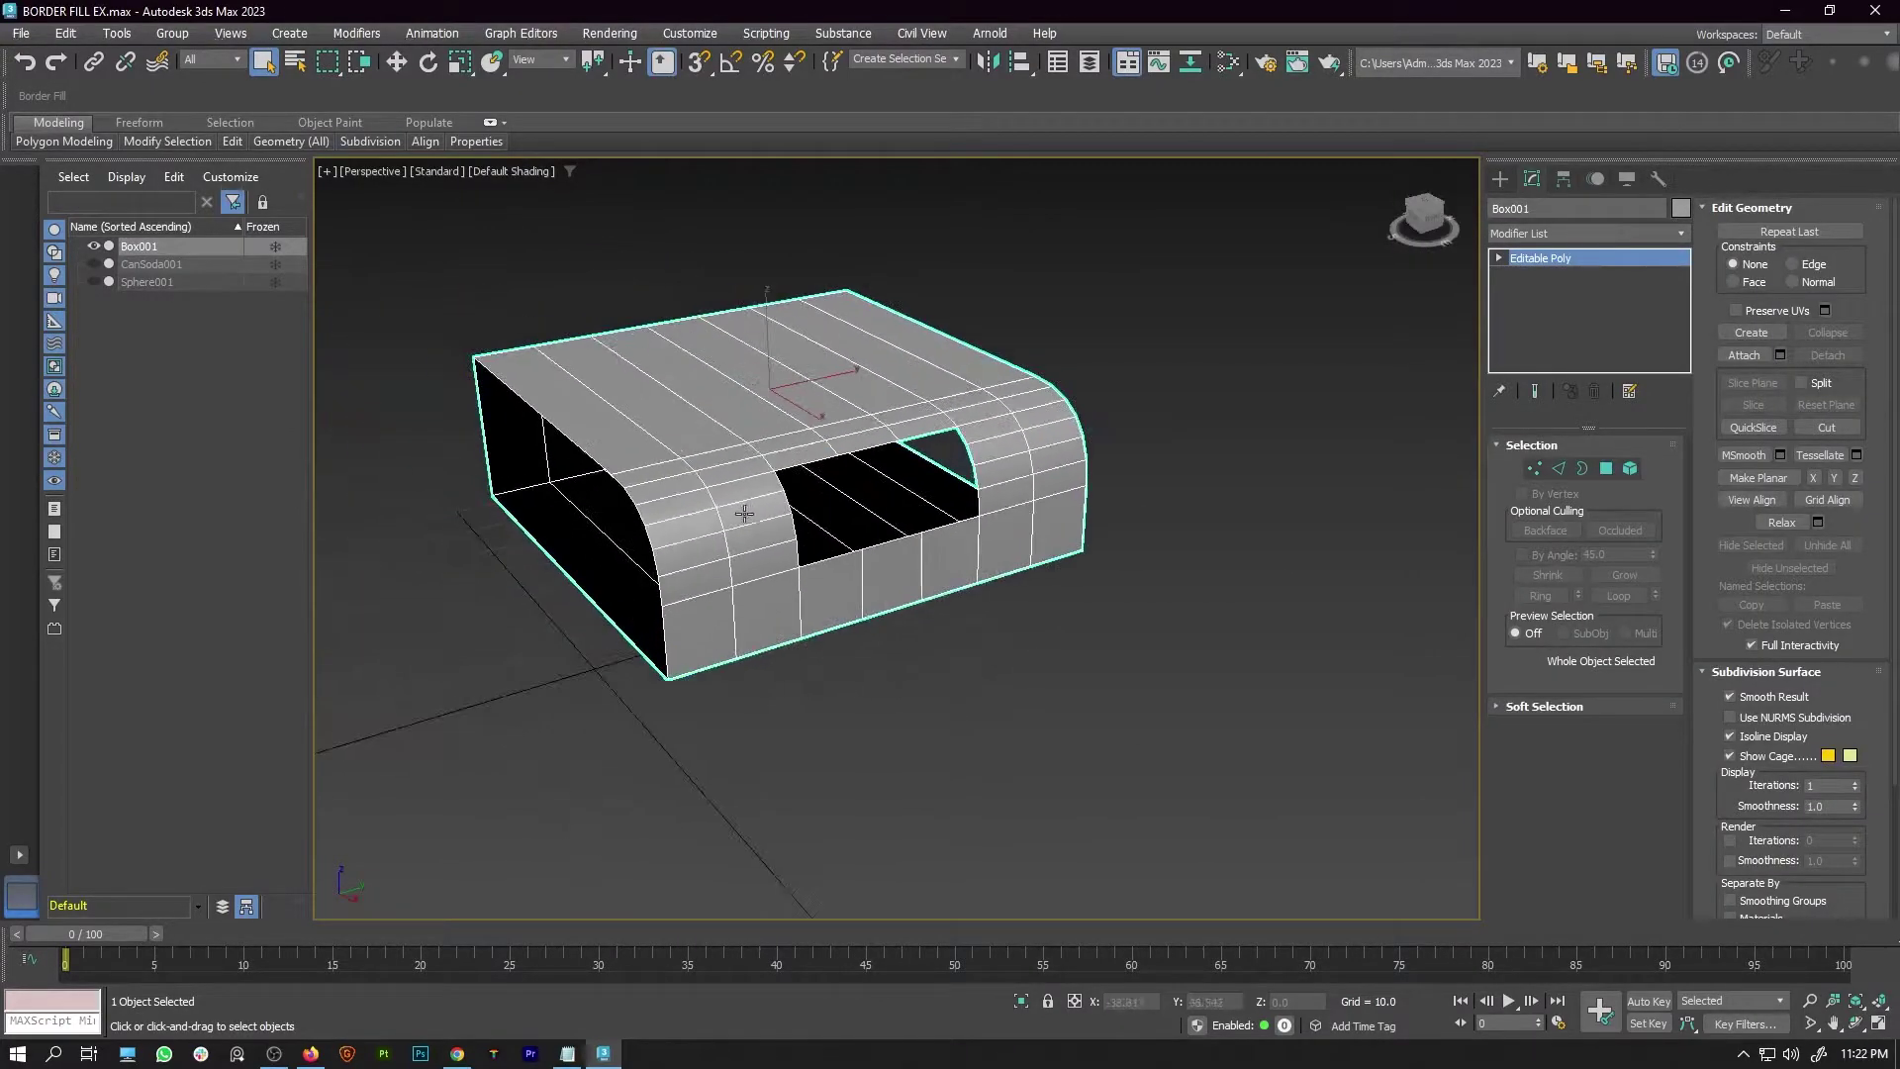
Fill the opening in the curved front of Box001 with Border Fill, using two vertices on the opening's upper edge
{"action": "left_click", "coordinate": [1534, 468]}
{"action": "scroll", "coordinate": [857, 488], "scroll_direction": "up", "scroll_amount": 3}
{"action": "left_click", "coordinate": [733, 462]}
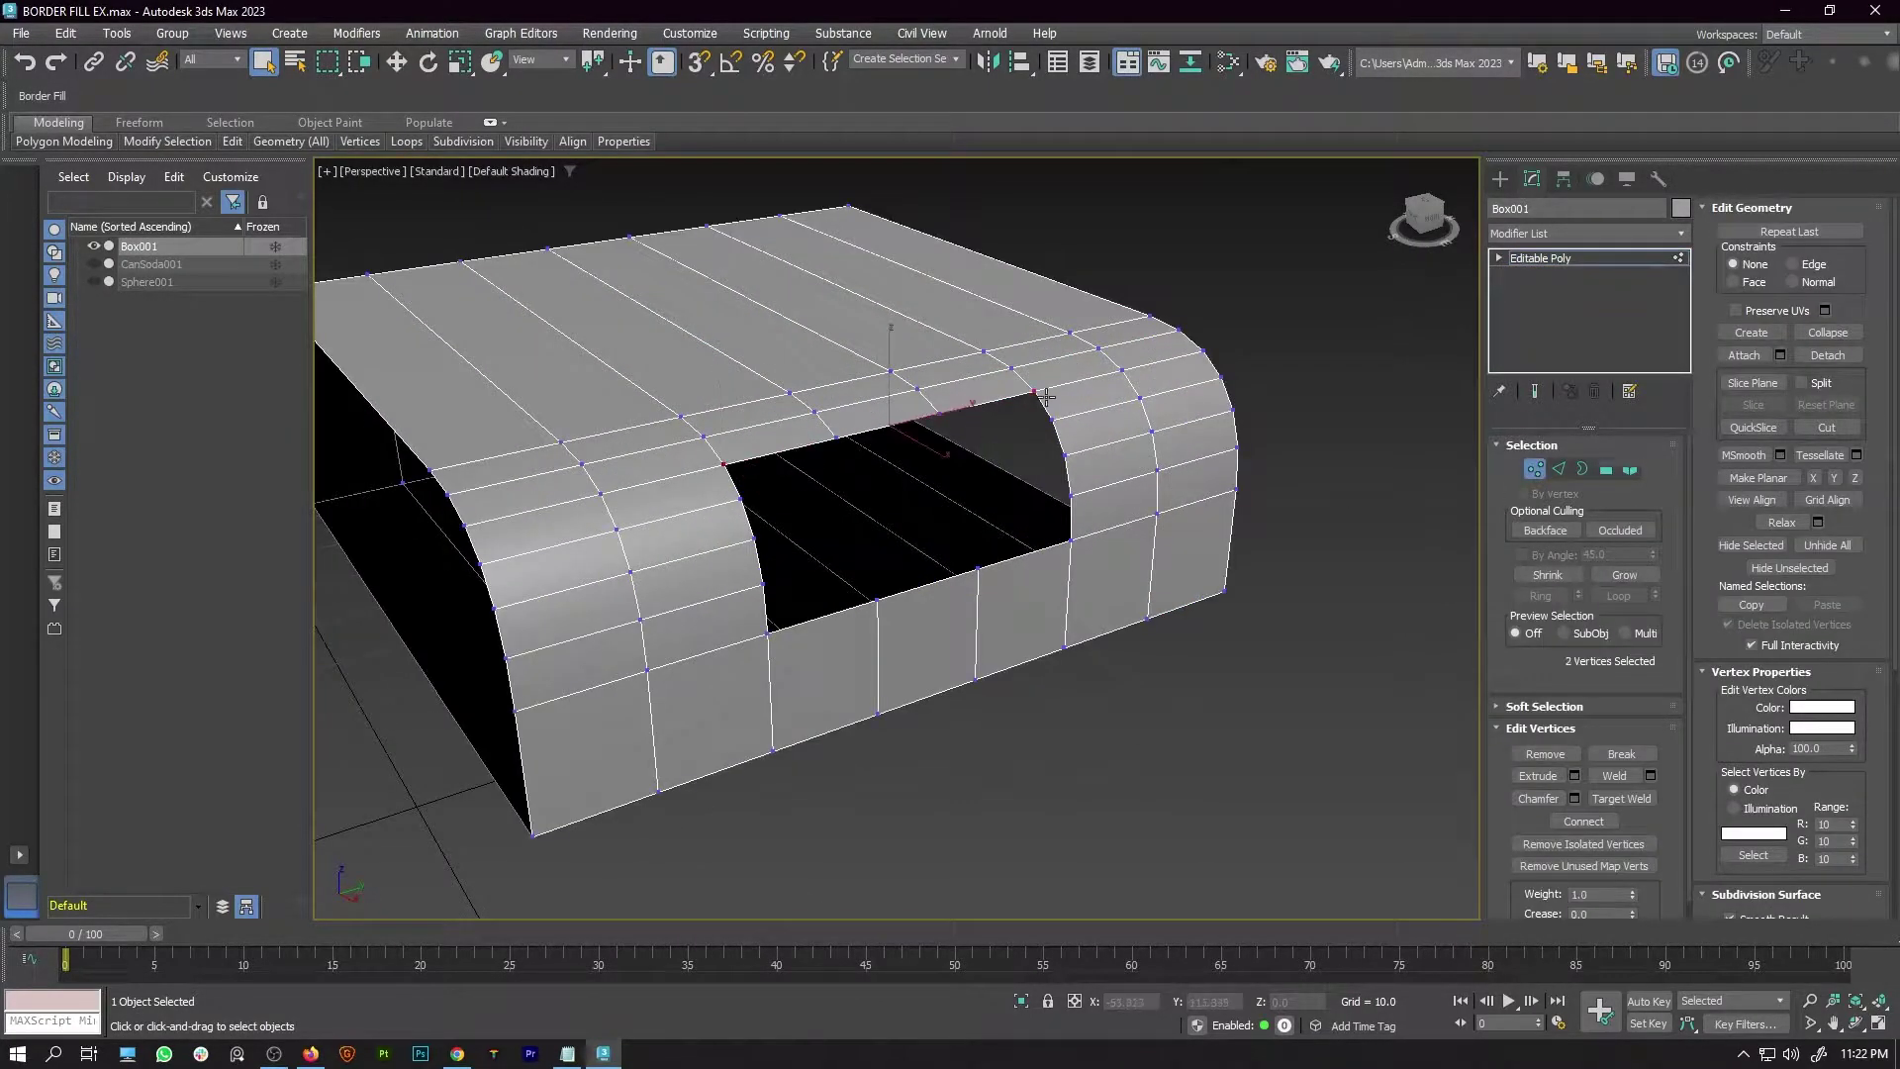
{"action": "left_click", "coordinate": [35, 97]}
Fill the two large open sides of Box001 with Border Fill from two border vertices each, and leave vertex editing
{"action": "scroll", "coordinate": [750, 479], "scroll_direction": "down", "scroll_amount": 2}
{"action": "middle_click_drag", "start_coordinate": [750, 479], "coordinate": [1014, 429], "text": "alt"}
{"action": "scroll", "coordinate": [865, 458], "scroll_direction": "down", "scroll_amount": 2}
{"action": "left_click", "coordinate": [610, 455]}
{"action": "left_click", "coordinate": [49, 100]}
{"action": "middle_click_drag", "start_coordinate": [693, 475], "coordinate": [752, 487], "text": "alt"}
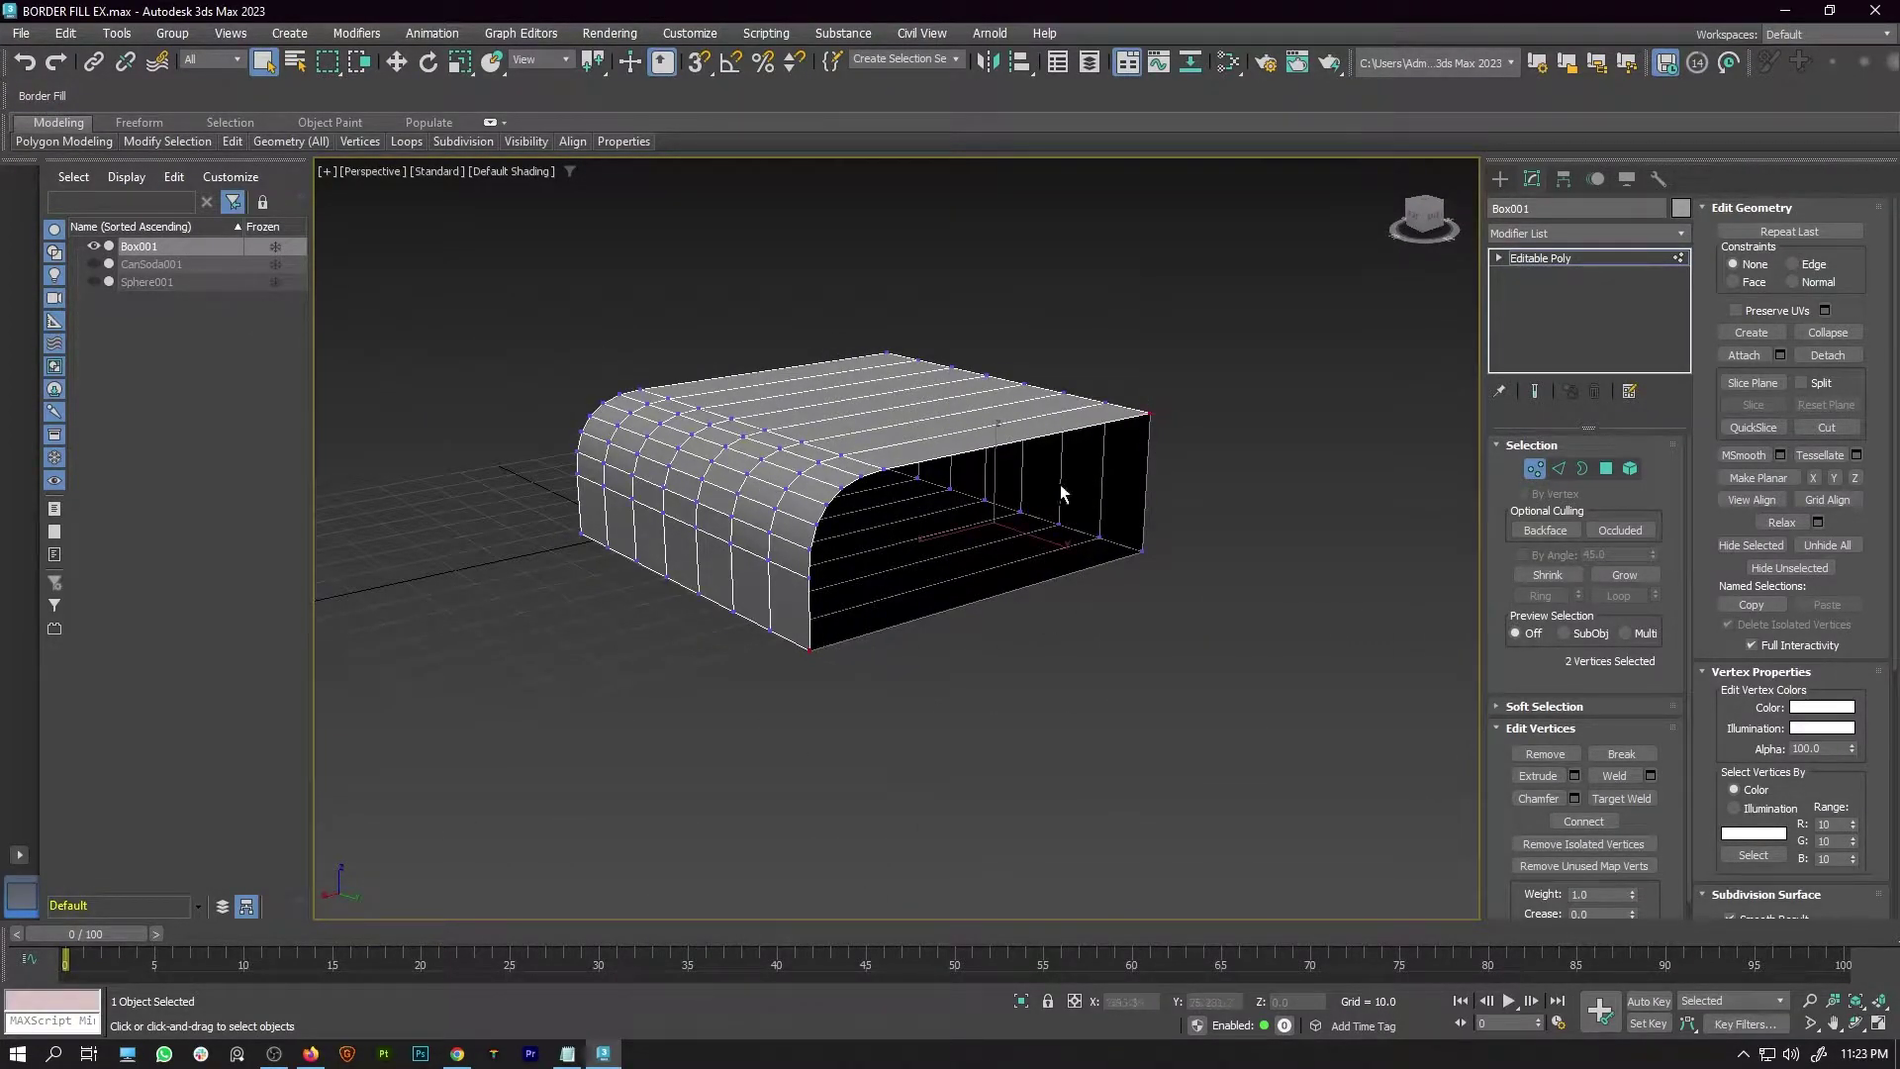
{"action": "left_click", "coordinate": [45, 100]}
{"action": "mouse_move", "coordinate": [942, 475]}
{"action": "middle_mouse_down", "text": "alt"}
{"action": "mouse_move", "coordinate": [747, 437]}
{"action": "mouse_move", "coordinate": [971, 475]}
{"action": "middle_mouse_up", "text": "alt"}
{"action": "left_click", "coordinate": [1530, 471]}
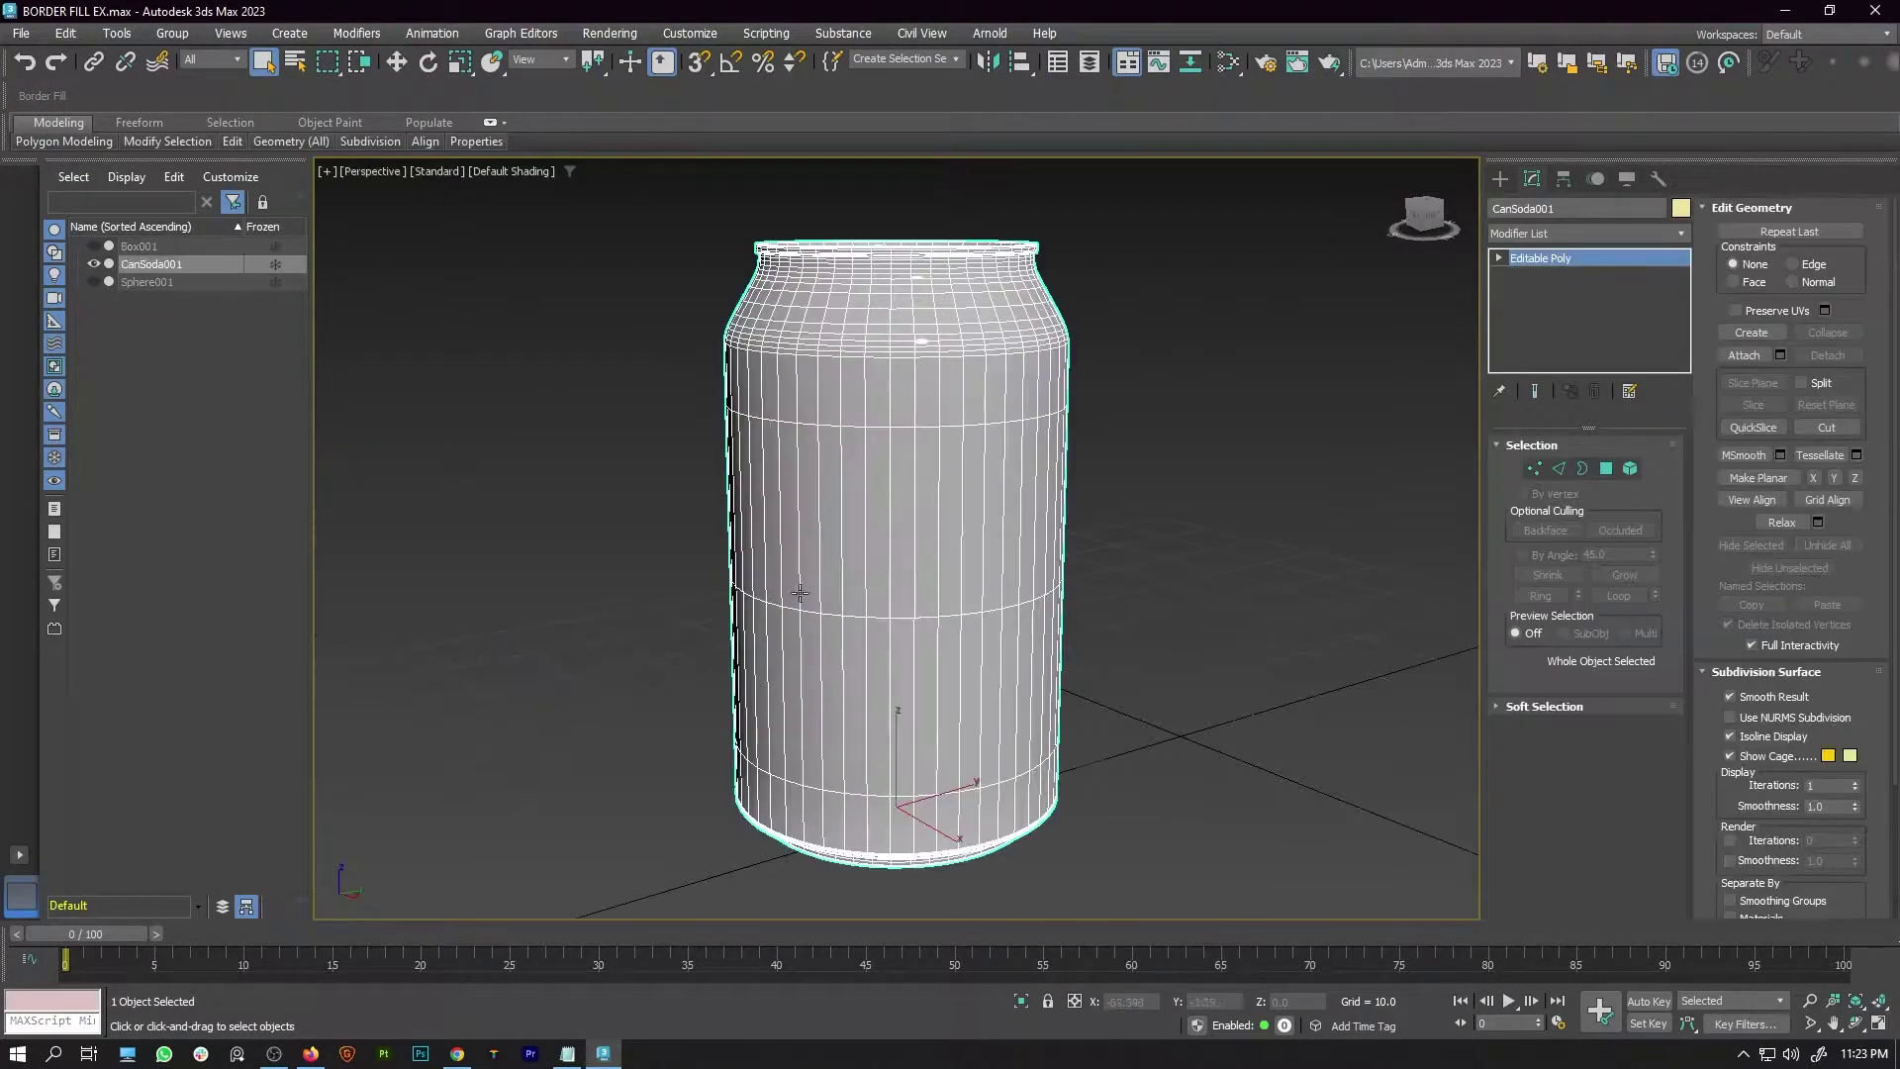
Fill the open bottom end of CanSoda001 with Border Fill, using two vertices on its rim, and deselect the can
{"action": "middle_click_drag", "start_coordinate": [1088, 495], "coordinate": [1088, 416], "text": "alt"}
{"action": "left_click", "coordinate": [1534, 468]}
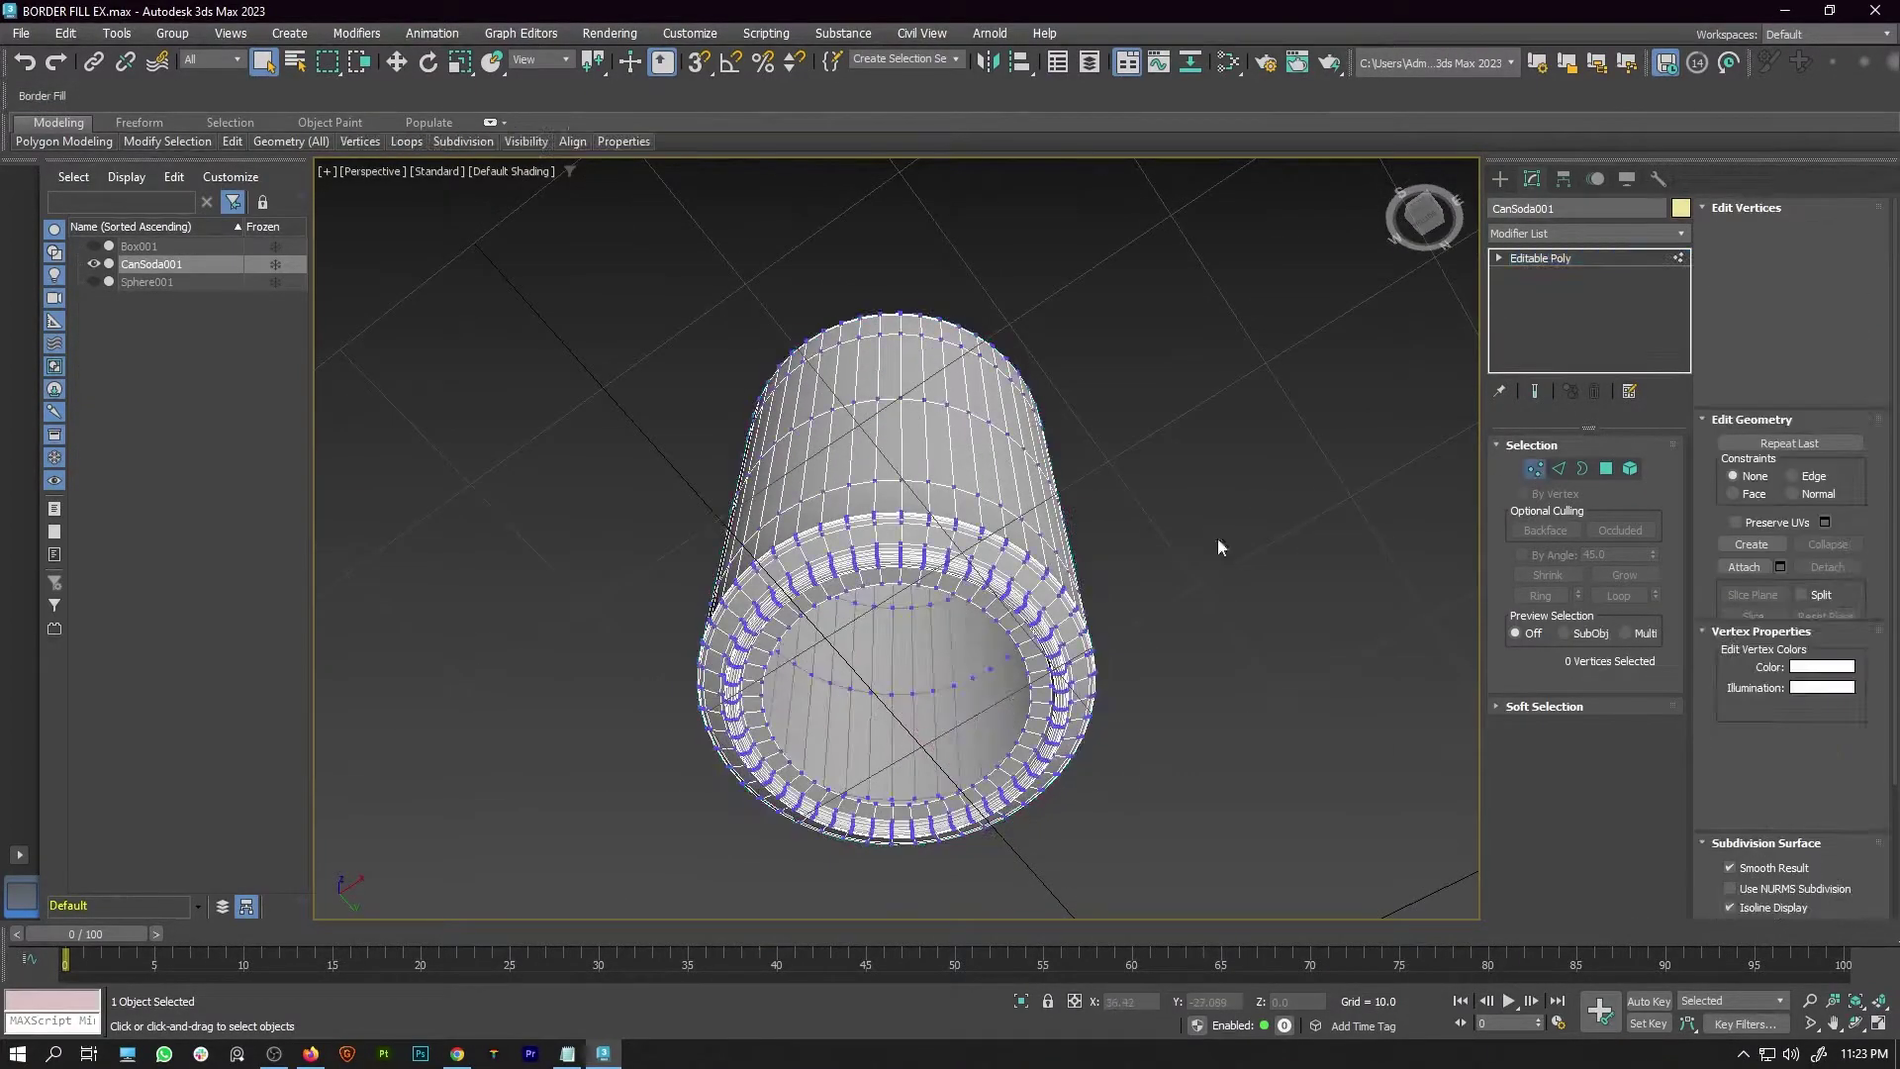
{"action": "middle_click_drag", "start_coordinate": [909, 565], "coordinate": [886, 456]}
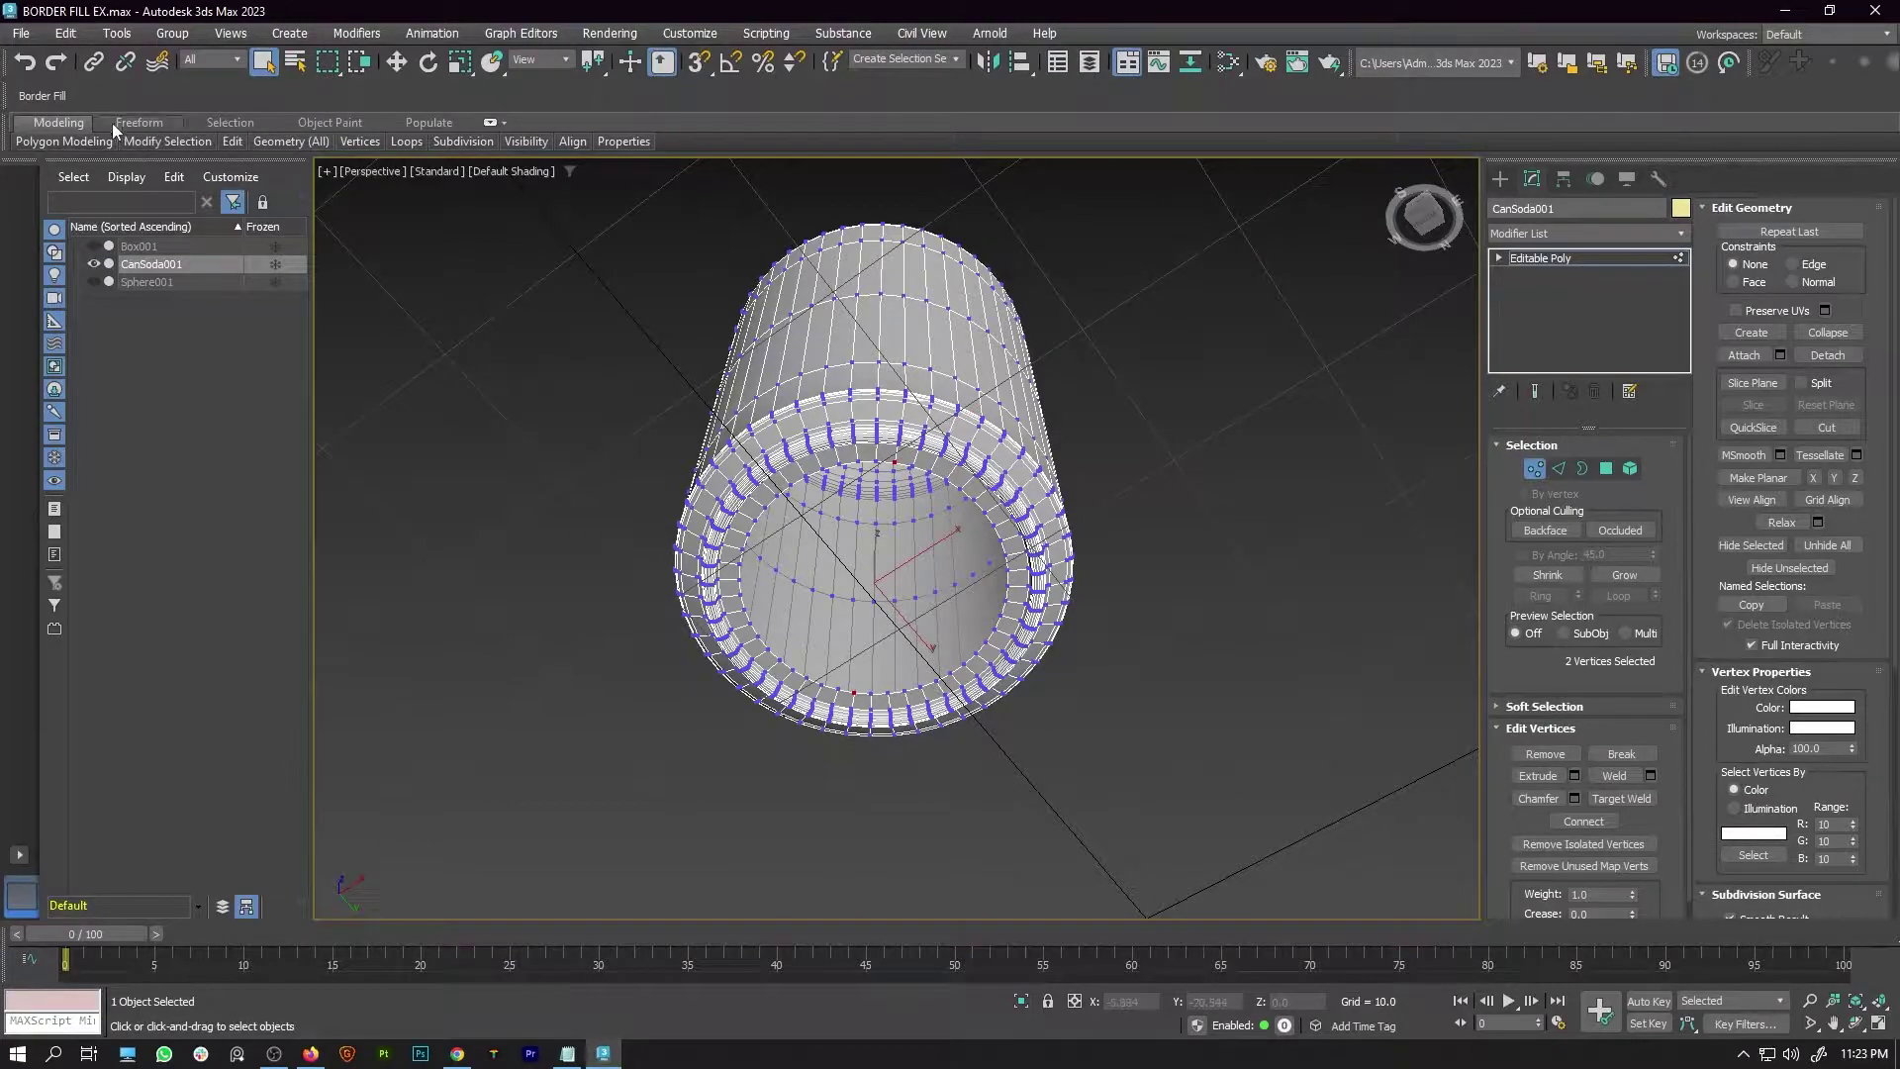
{"action": "left_click", "coordinate": [44, 96]}
{"action": "left_click", "coordinate": [1534, 468]}
{"action": "left_click", "coordinate": [1267, 466]}
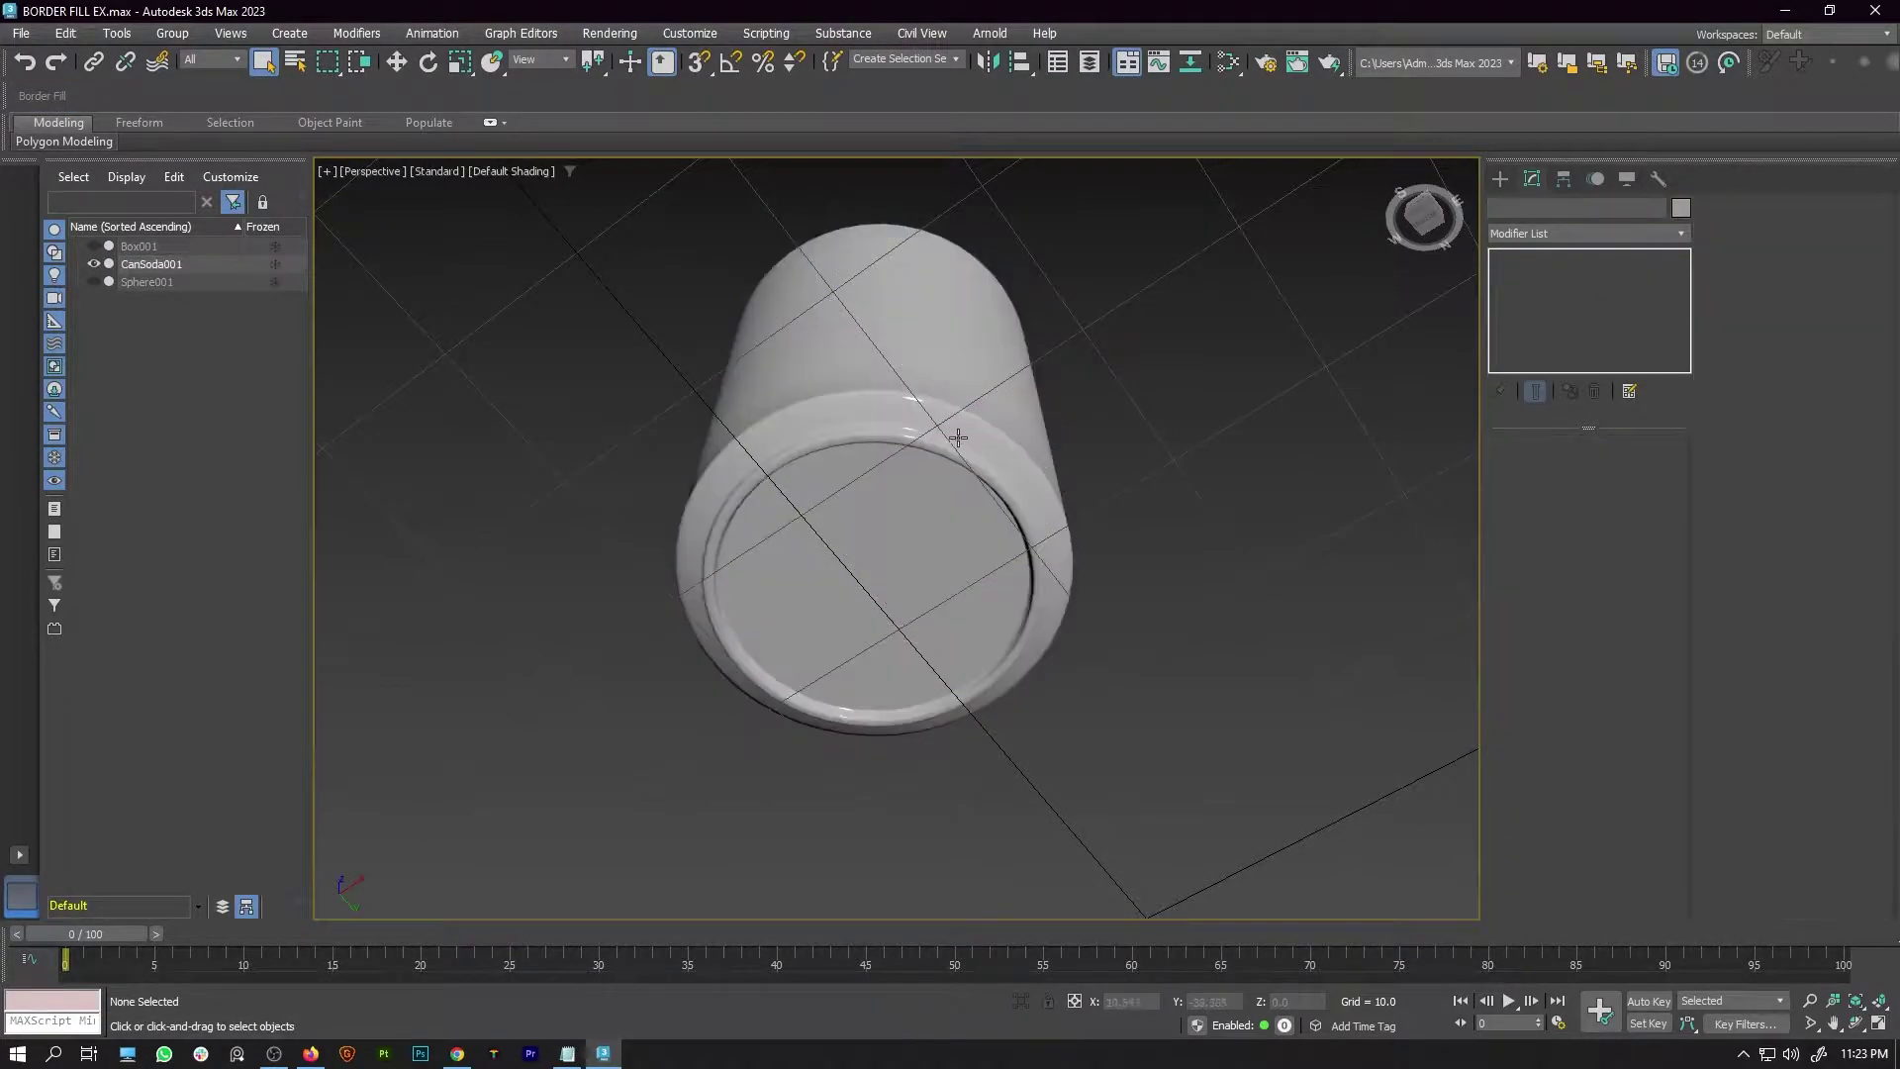
Hide CanSoda001, unhide Sphere001 and select it, framed in the view
{"action": "middle_click_drag", "start_coordinate": [956, 436], "coordinate": [878, 585], "text": "alt"}
{"action": "scroll", "coordinate": [875, 469], "scroll_direction": "down", "scroll_amount": 5}
{"action": "left_click", "coordinate": [93, 264]}
{"action": "left_click", "coordinate": [93, 282]}
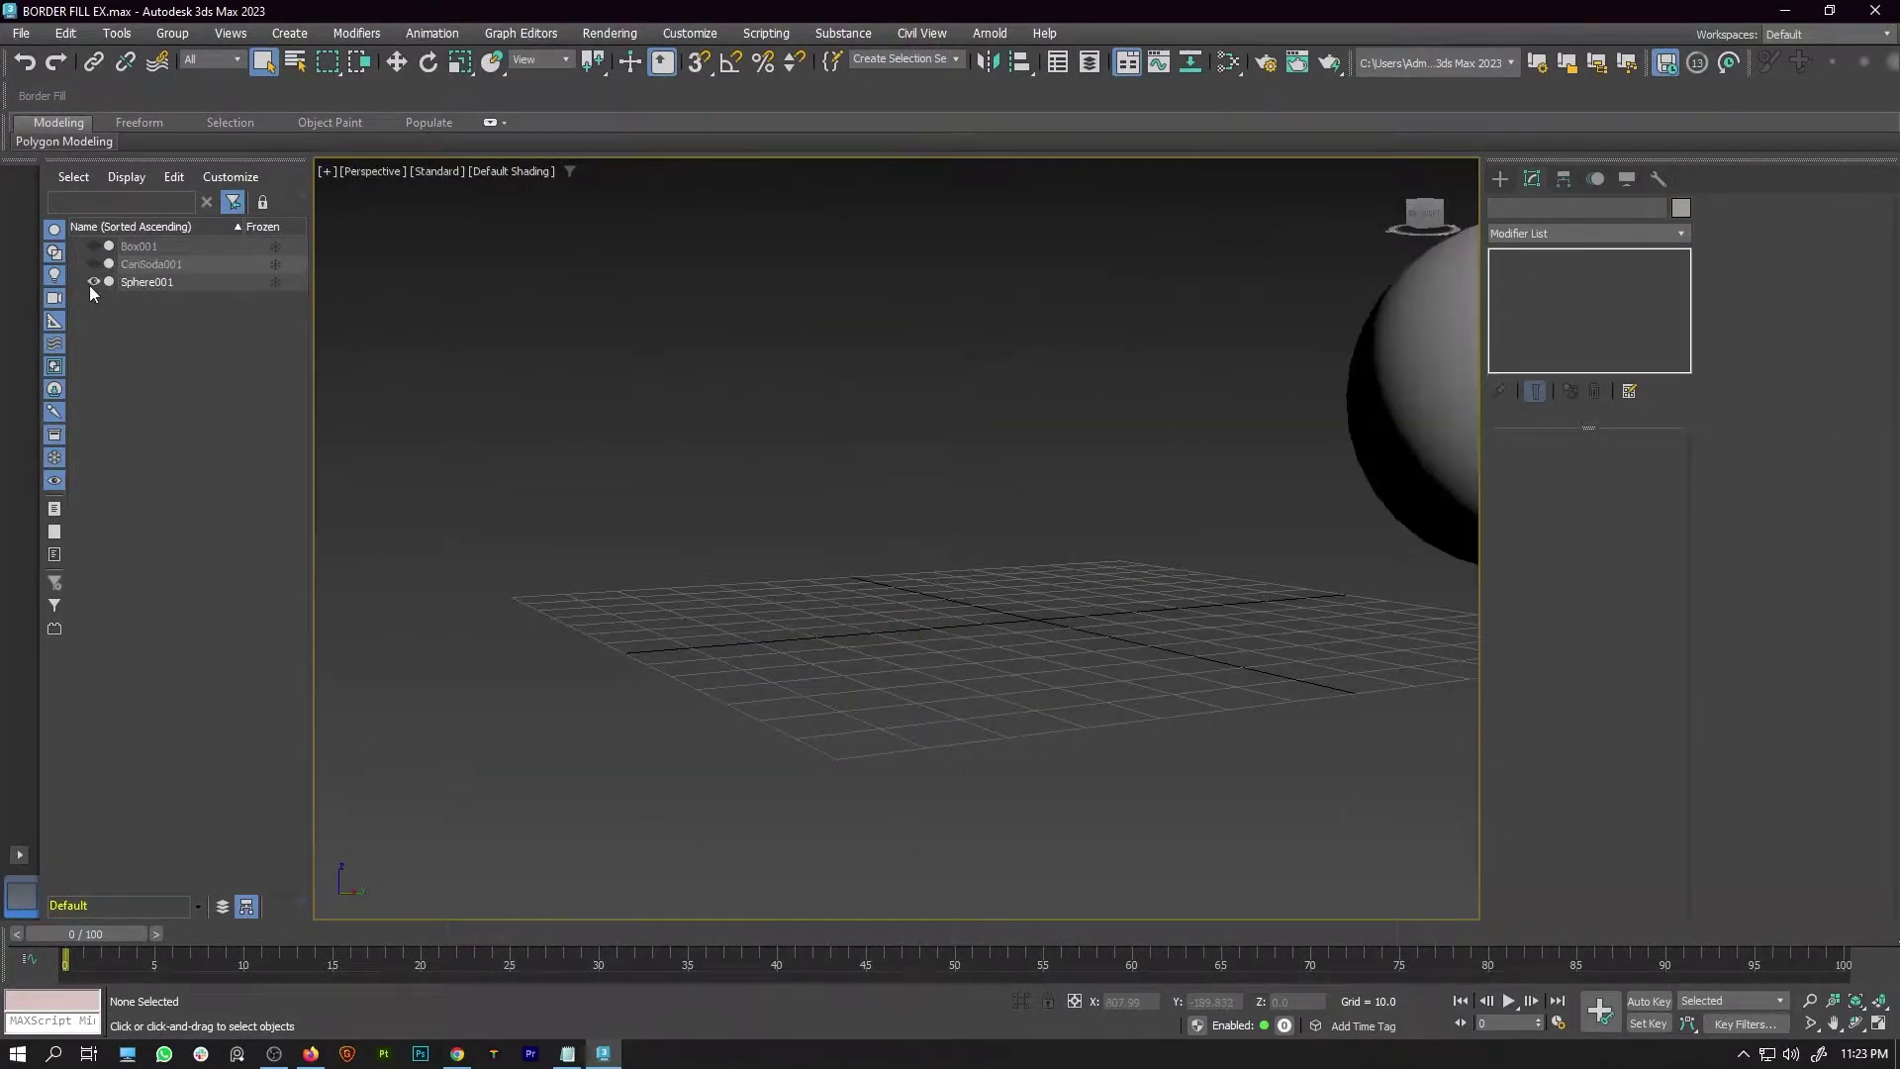
{"action": "scroll", "coordinate": [1108, 473], "scroll_direction": "down", "scroll_amount": 4}
{"action": "middle_click_drag", "start_coordinate": [1109, 473], "coordinate": [1113, 548]}
{"action": "left_click", "coordinate": [1049, 446]}
{"action": "key", "text": "z"}
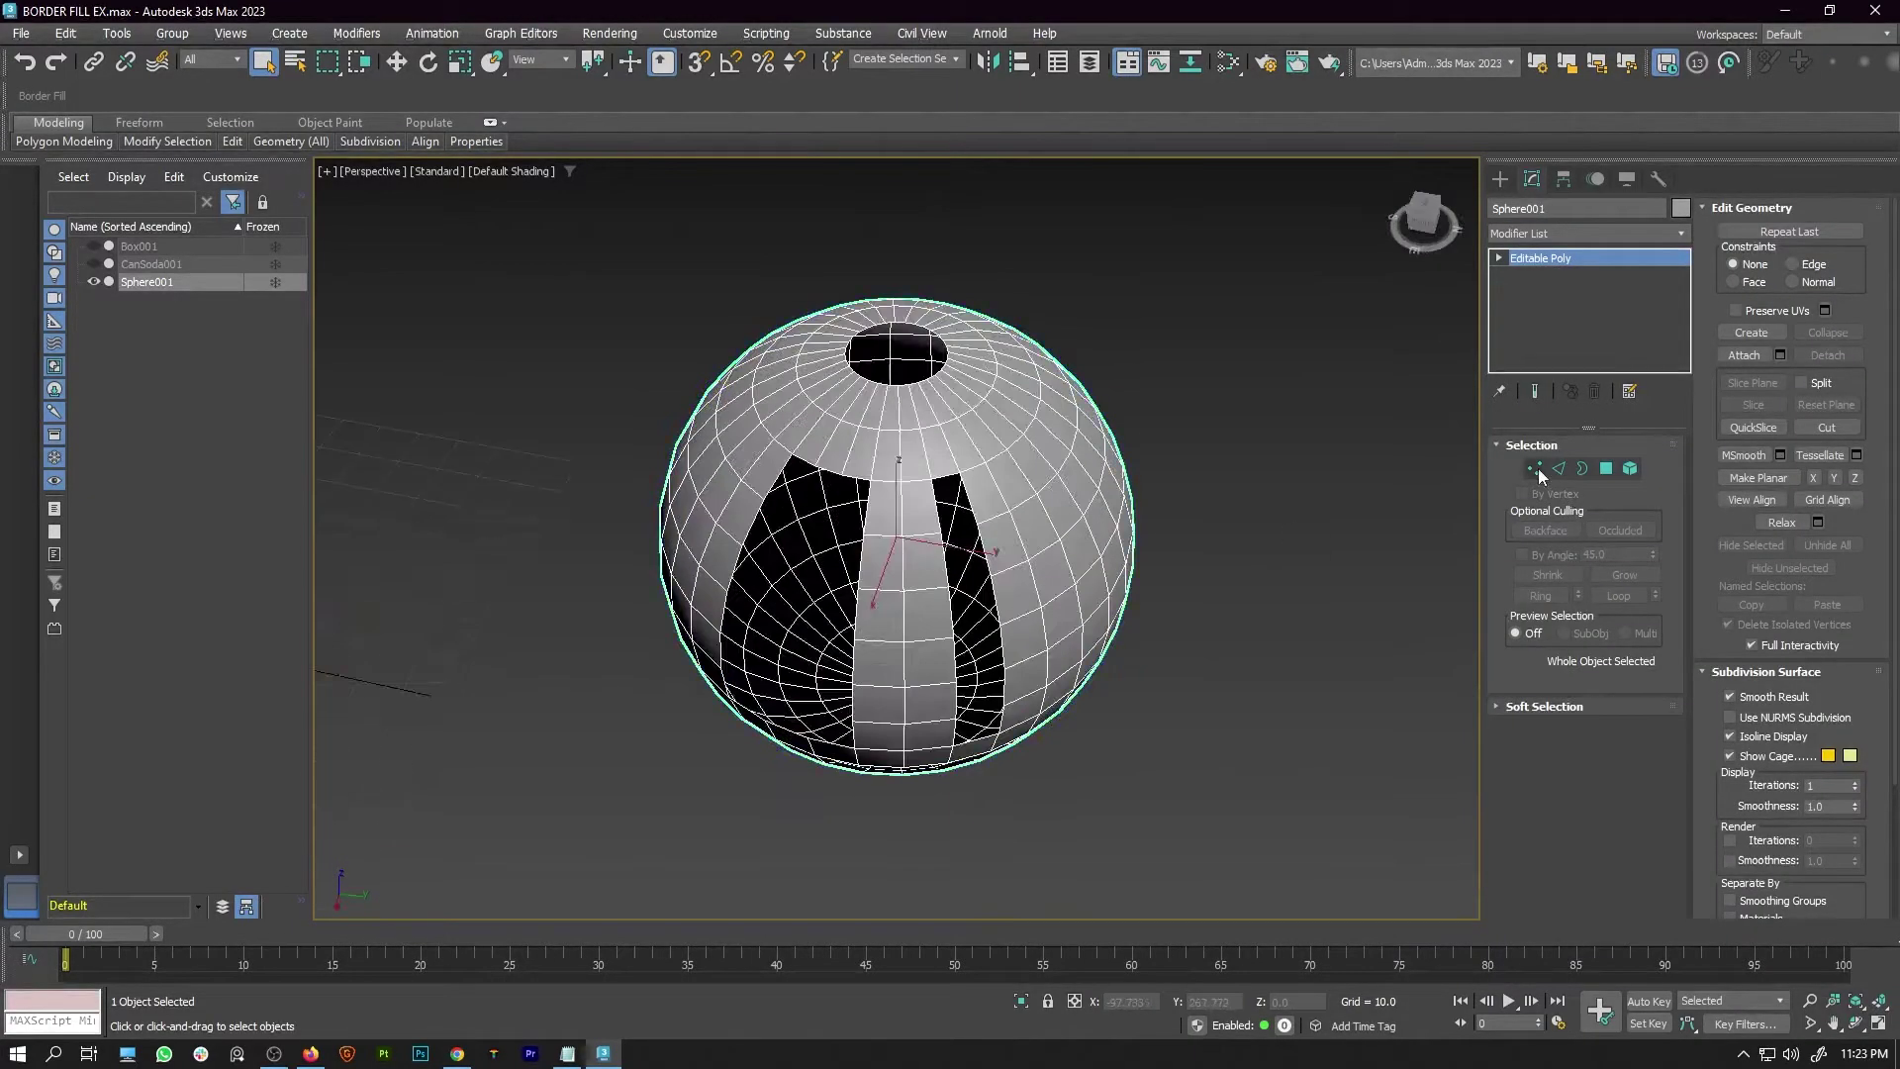
Fill the circular hole at the top of Sphere001 with Border Fill, using two vertices on its border
{"action": "left_click", "coordinate": [1536, 468]}
{"action": "middle_click_drag", "start_coordinate": [1073, 394], "coordinate": [1075, 423], "text": "alt"}
{"action": "scroll", "coordinate": [1075, 423], "scroll_direction": "up", "scroll_amount": 5}
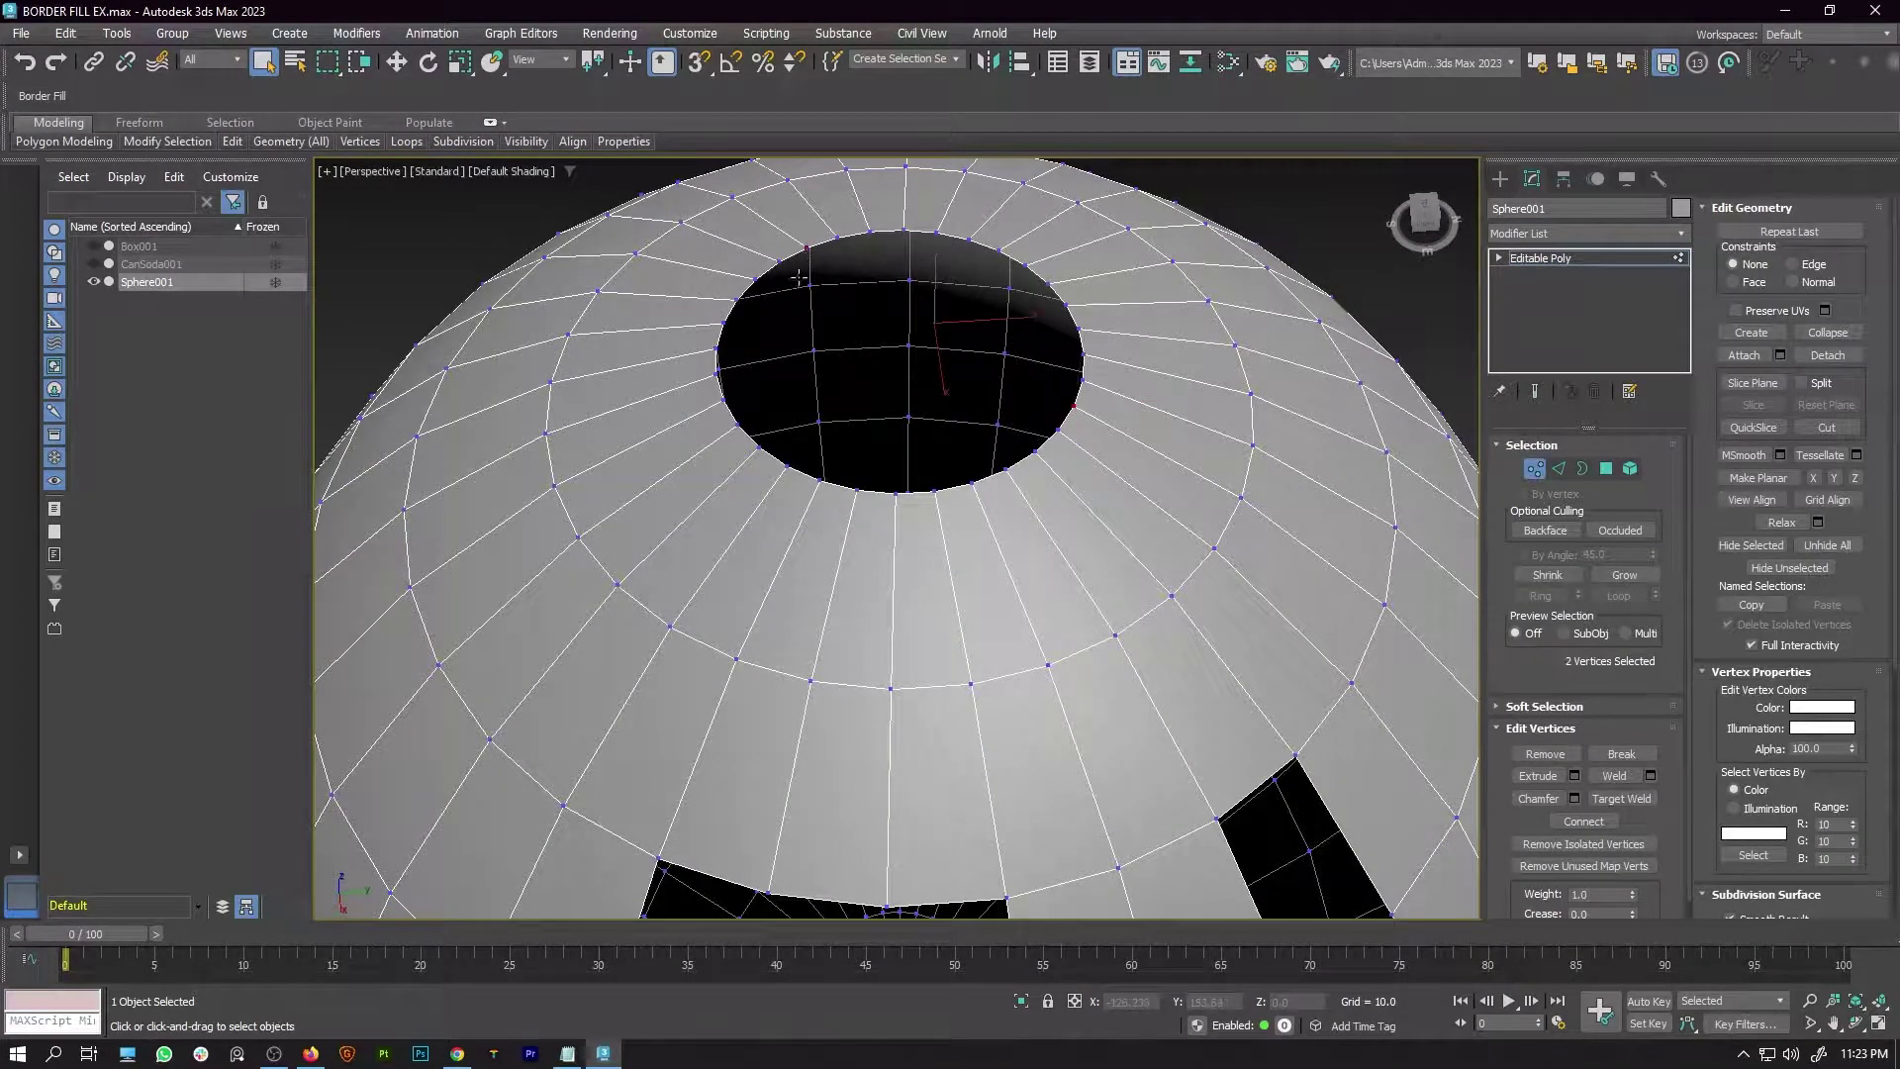
{"action": "left_click", "coordinate": [47, 97]}
{"action": "scroll", "coordinate": [890, 534], "scroll_direction": "down", "scroll_amount": 5}
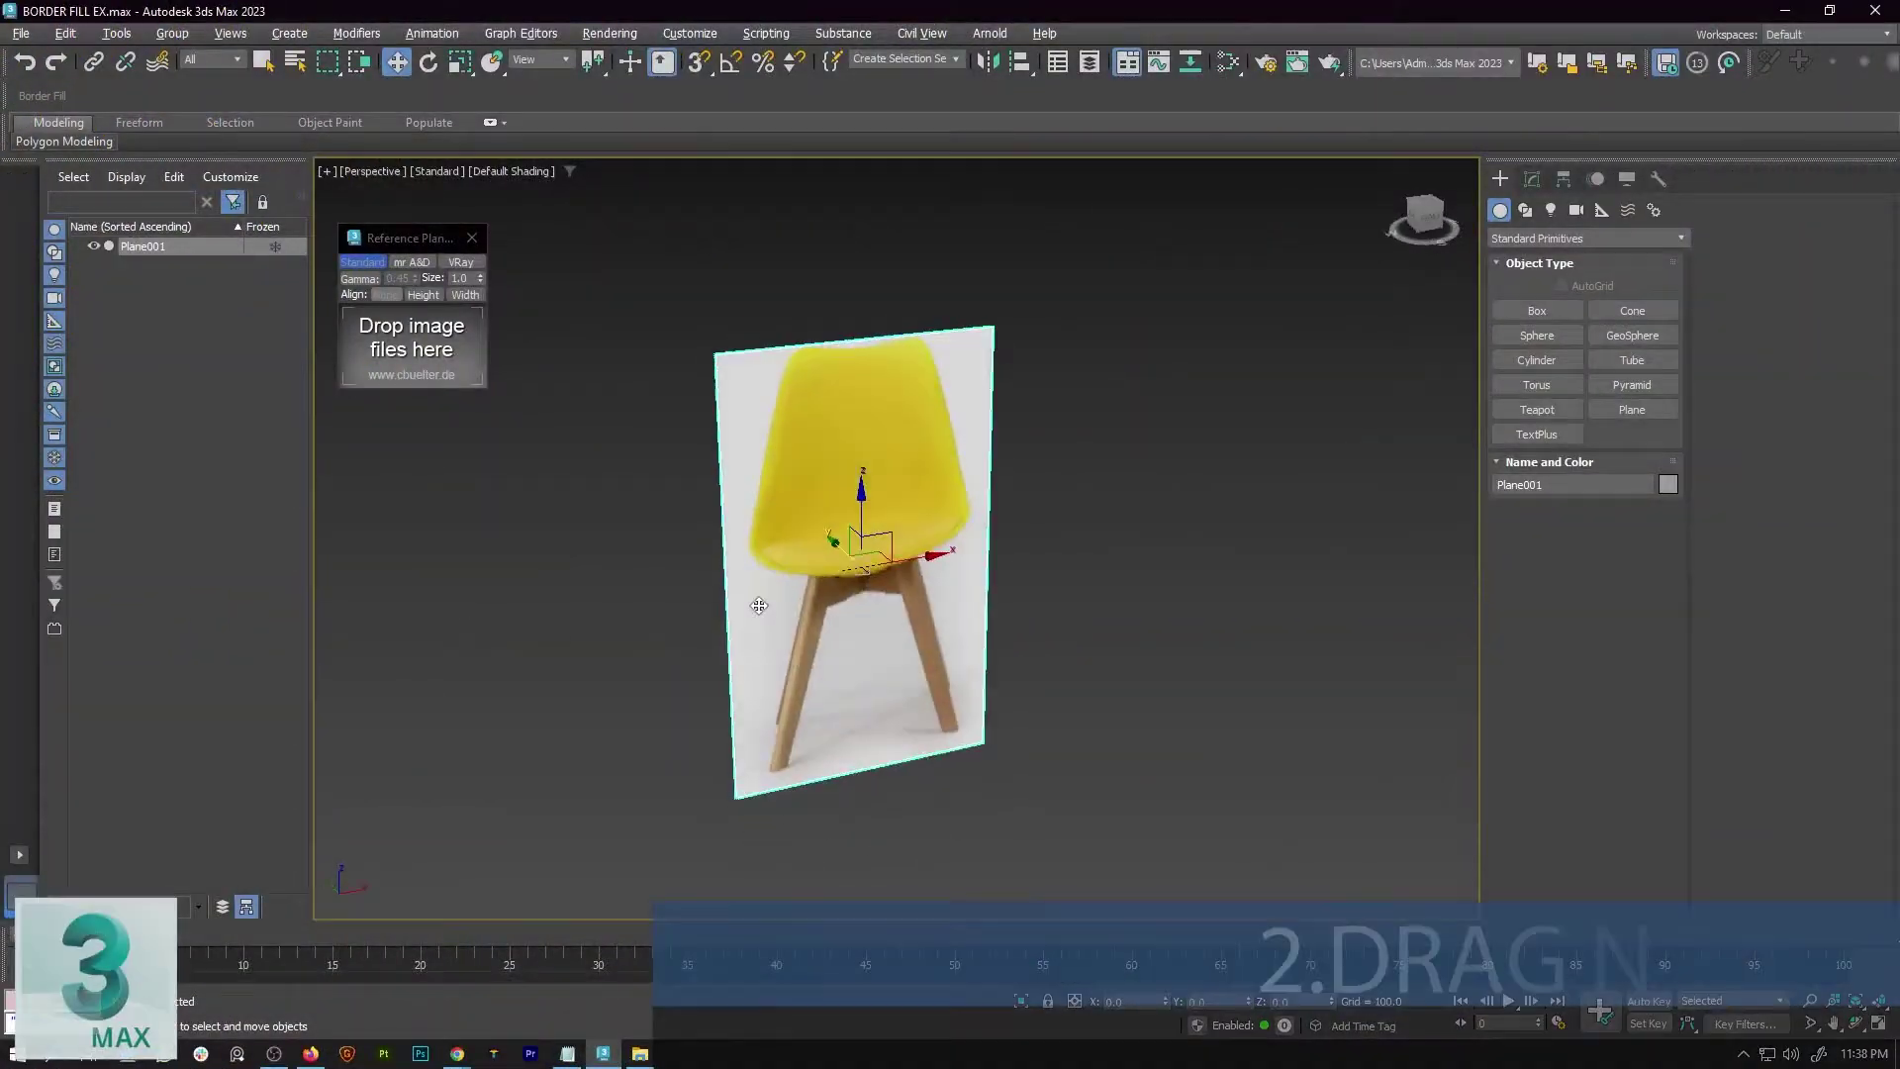
Examine the chair reference plane from both sides and try uniform scaling on it
{"action": "key", "text": "alt+x"}
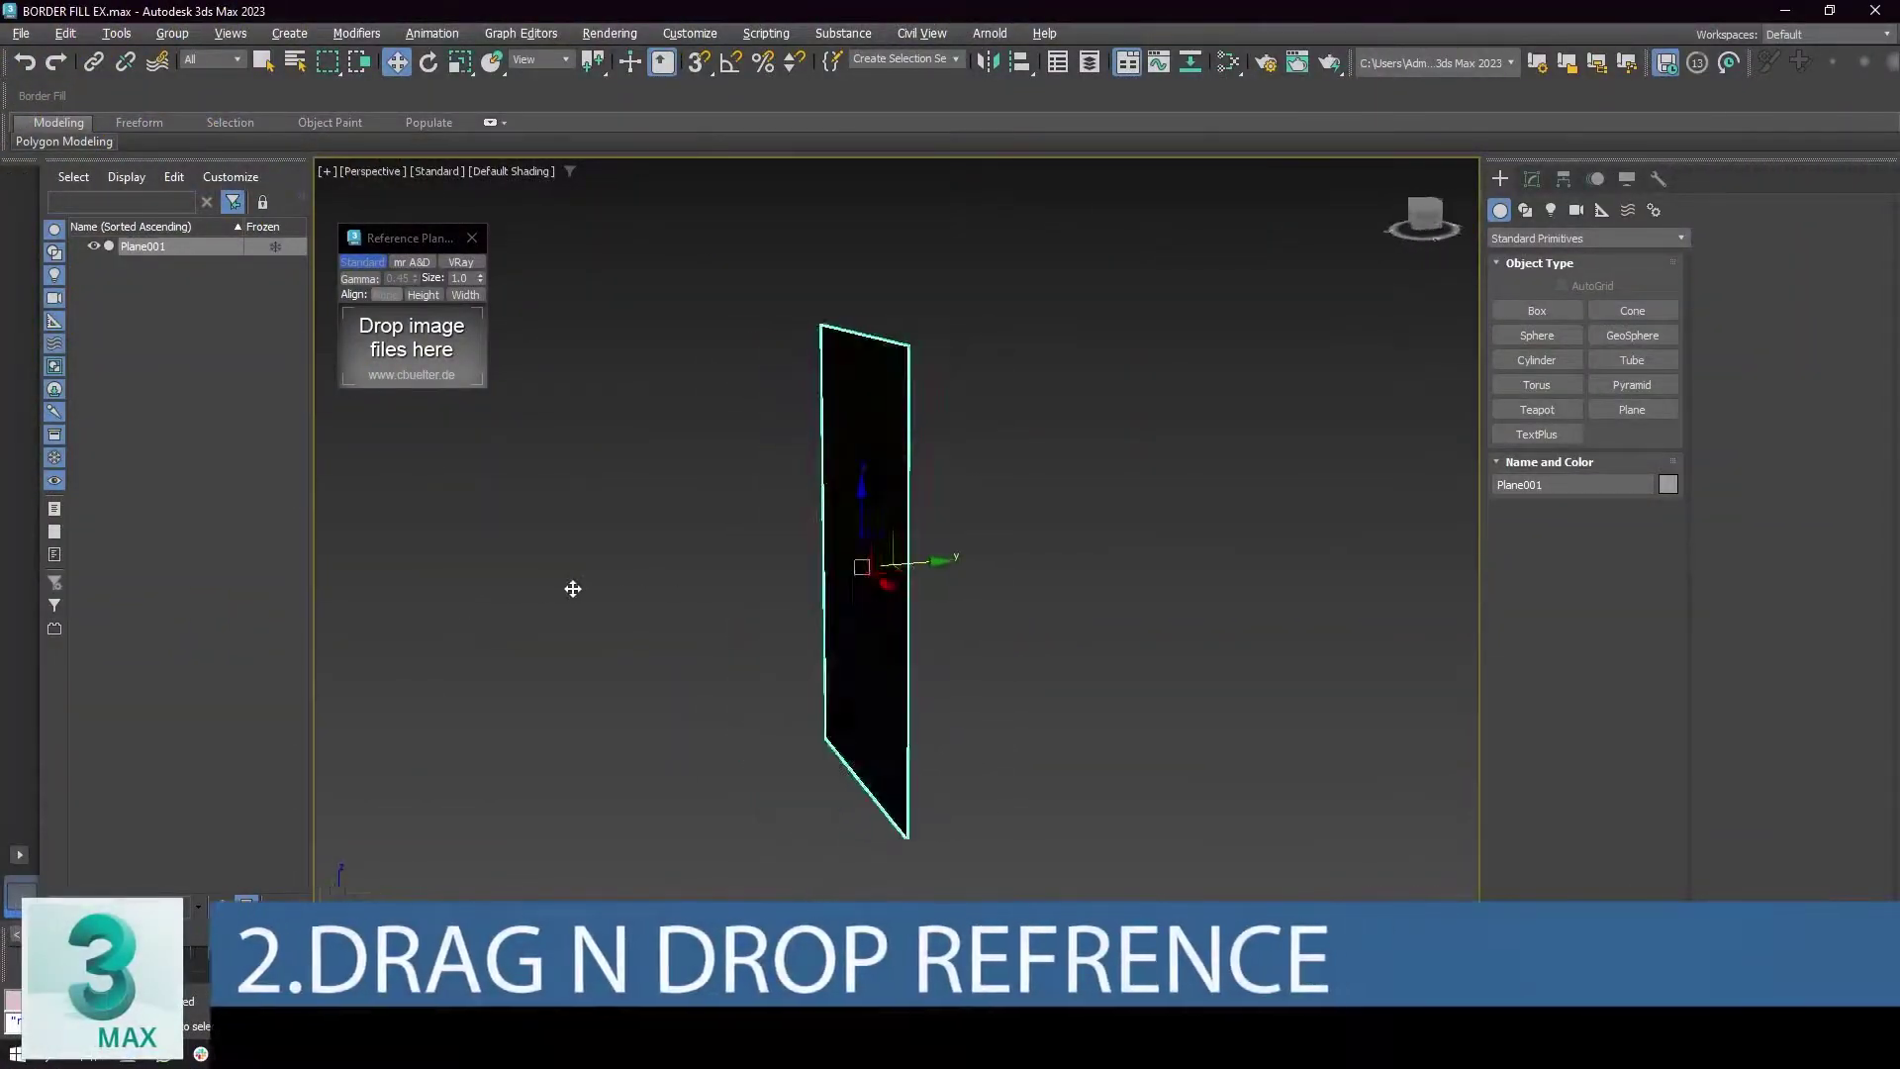
{"action": "left_click_drag", "start_coordinate": [798, 591], "coordinate": [692, 573]}
{"action": "middle_click_drag", "start_coordinate": [691, 573], "coordinate": [613, 568], "text": "alt"}
{"action": "key", "text": "r"}
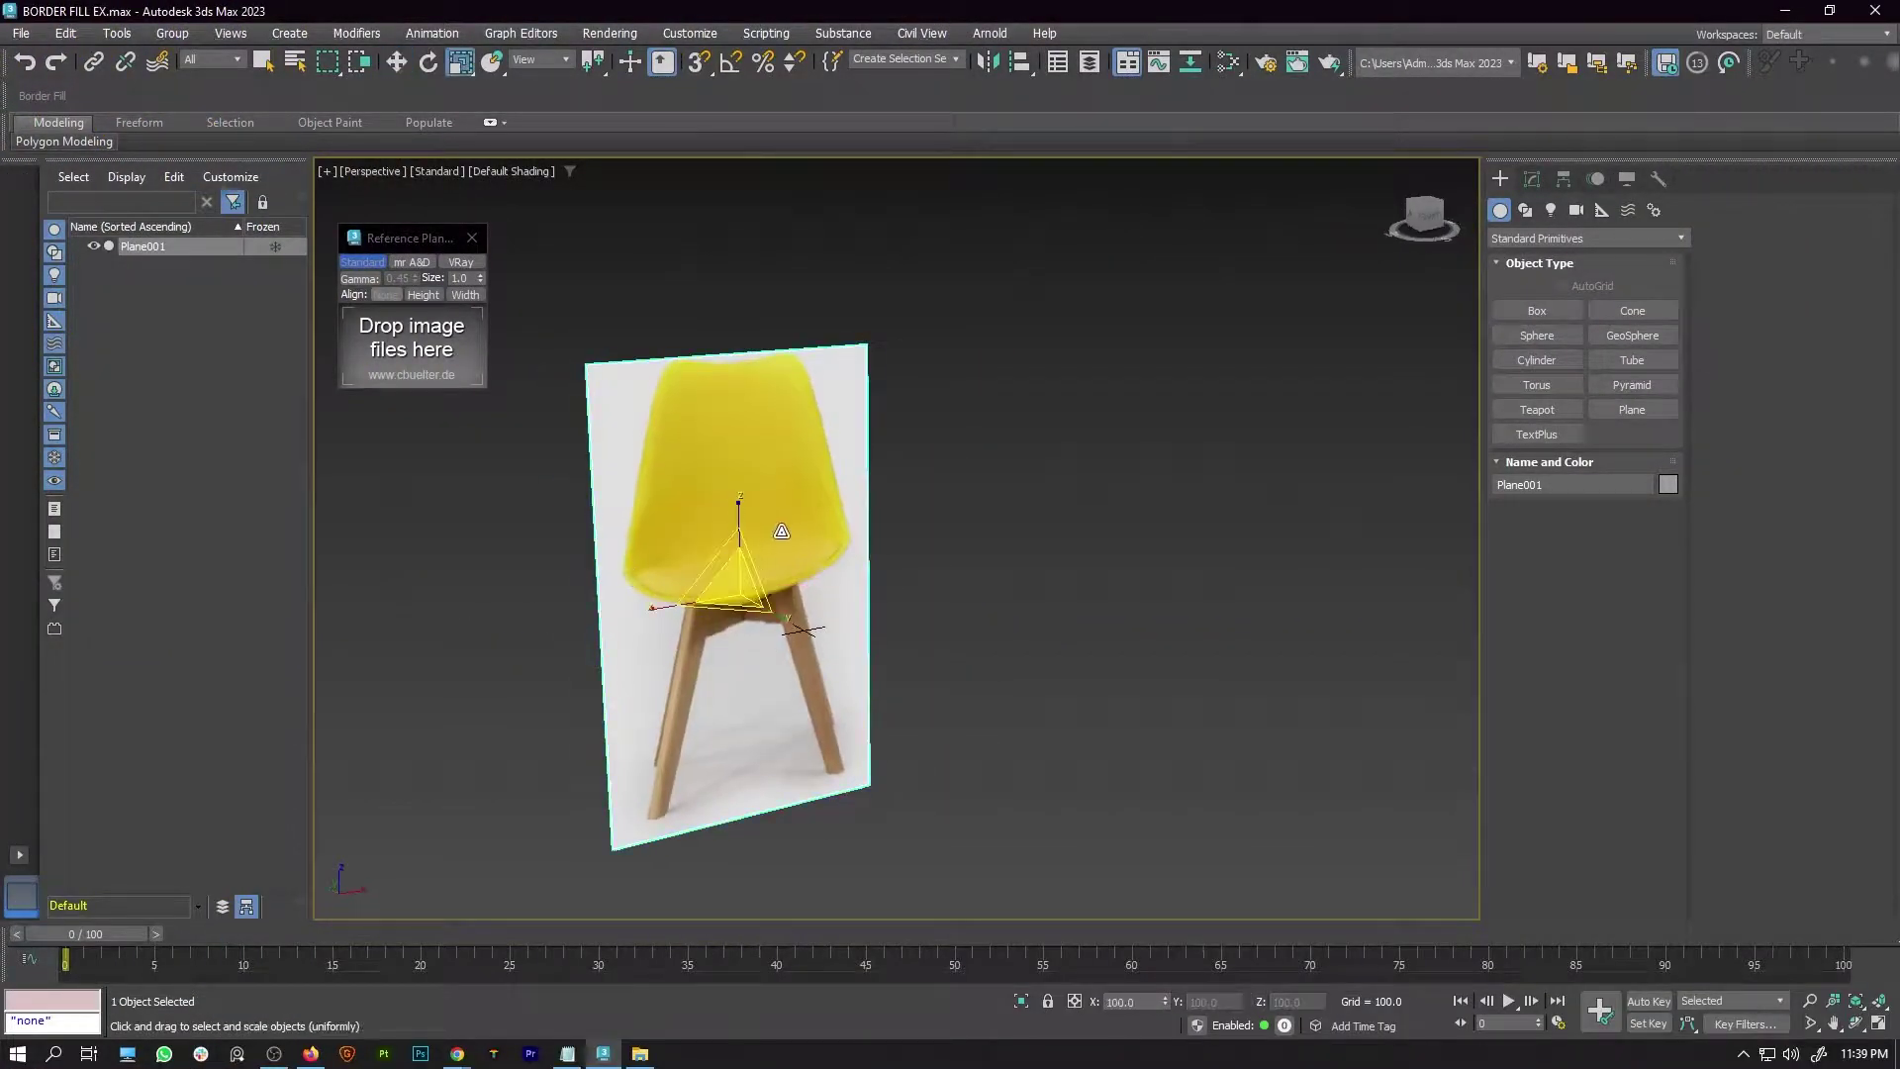
{"action": "mouse_move", "coordinate": [741, 509]}
{"action": "left_mouse_down"}
{"action": "mouse_move", "coordinate": [740, 534]}
{"action": "mouse_move", "coordinate": [739, 508]}
{"action": "left_mouse_up"}
{"action": "left_click_drag", "start_coordinate": [727, 583], "coordinate": [780, 537]}
Switch to a maximized Front view, shift the chair reference plane along X, and deselect it
{"action": "key", "text": "w"}
{"action": "left_click", "coordinate": [908, 360]}
{"action": "key", "text": "alt+w"}
{"action": "left_click", "coordinate": [908, 360]}
{"action": "key", "text": "alt+w"}
{"action": "left_click", "coordinate": [838, 586]}
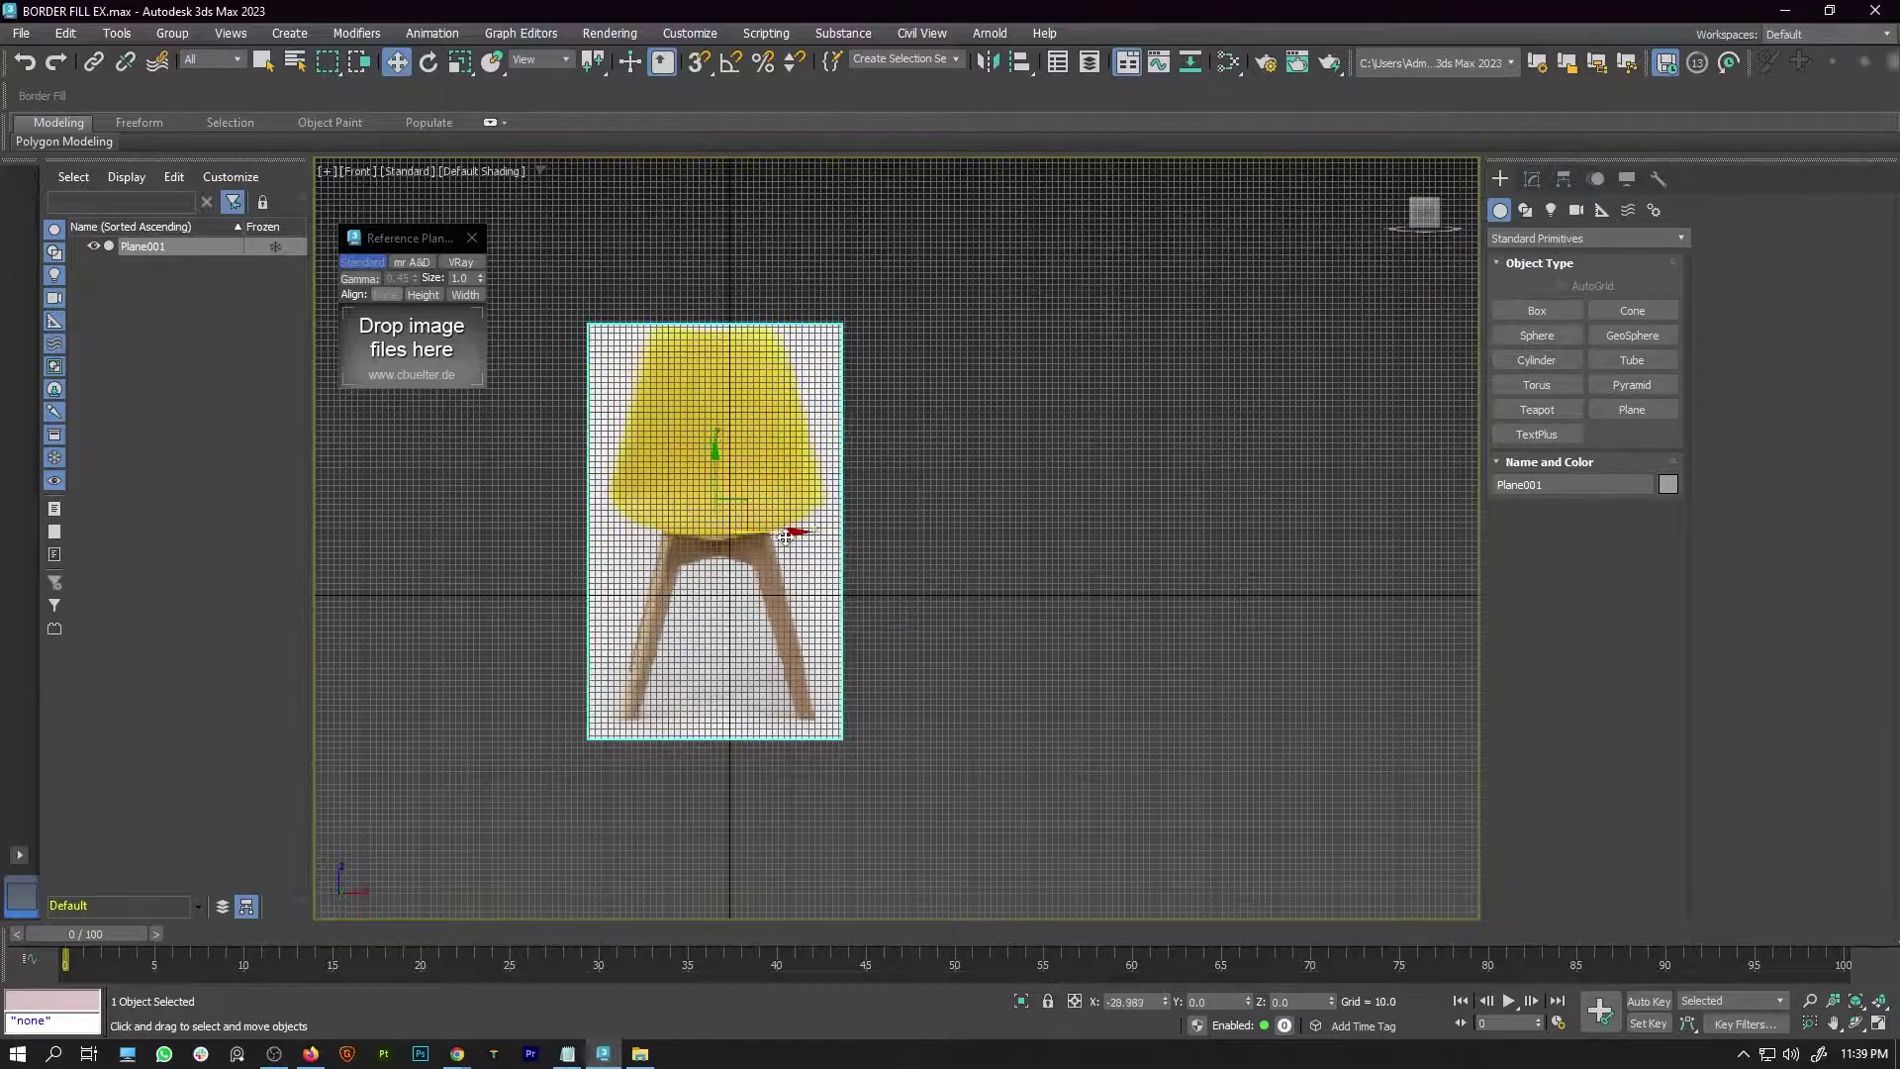
{"action": "left_click", "coordinate": [928, 492]}
Bring the side-view chair image (61Zn3cRxT4L) from the REFRENCE IMAGE folder into the scene through the Reference Plane tool
{"action": "left_click", "coordinate": [640, 1054]}
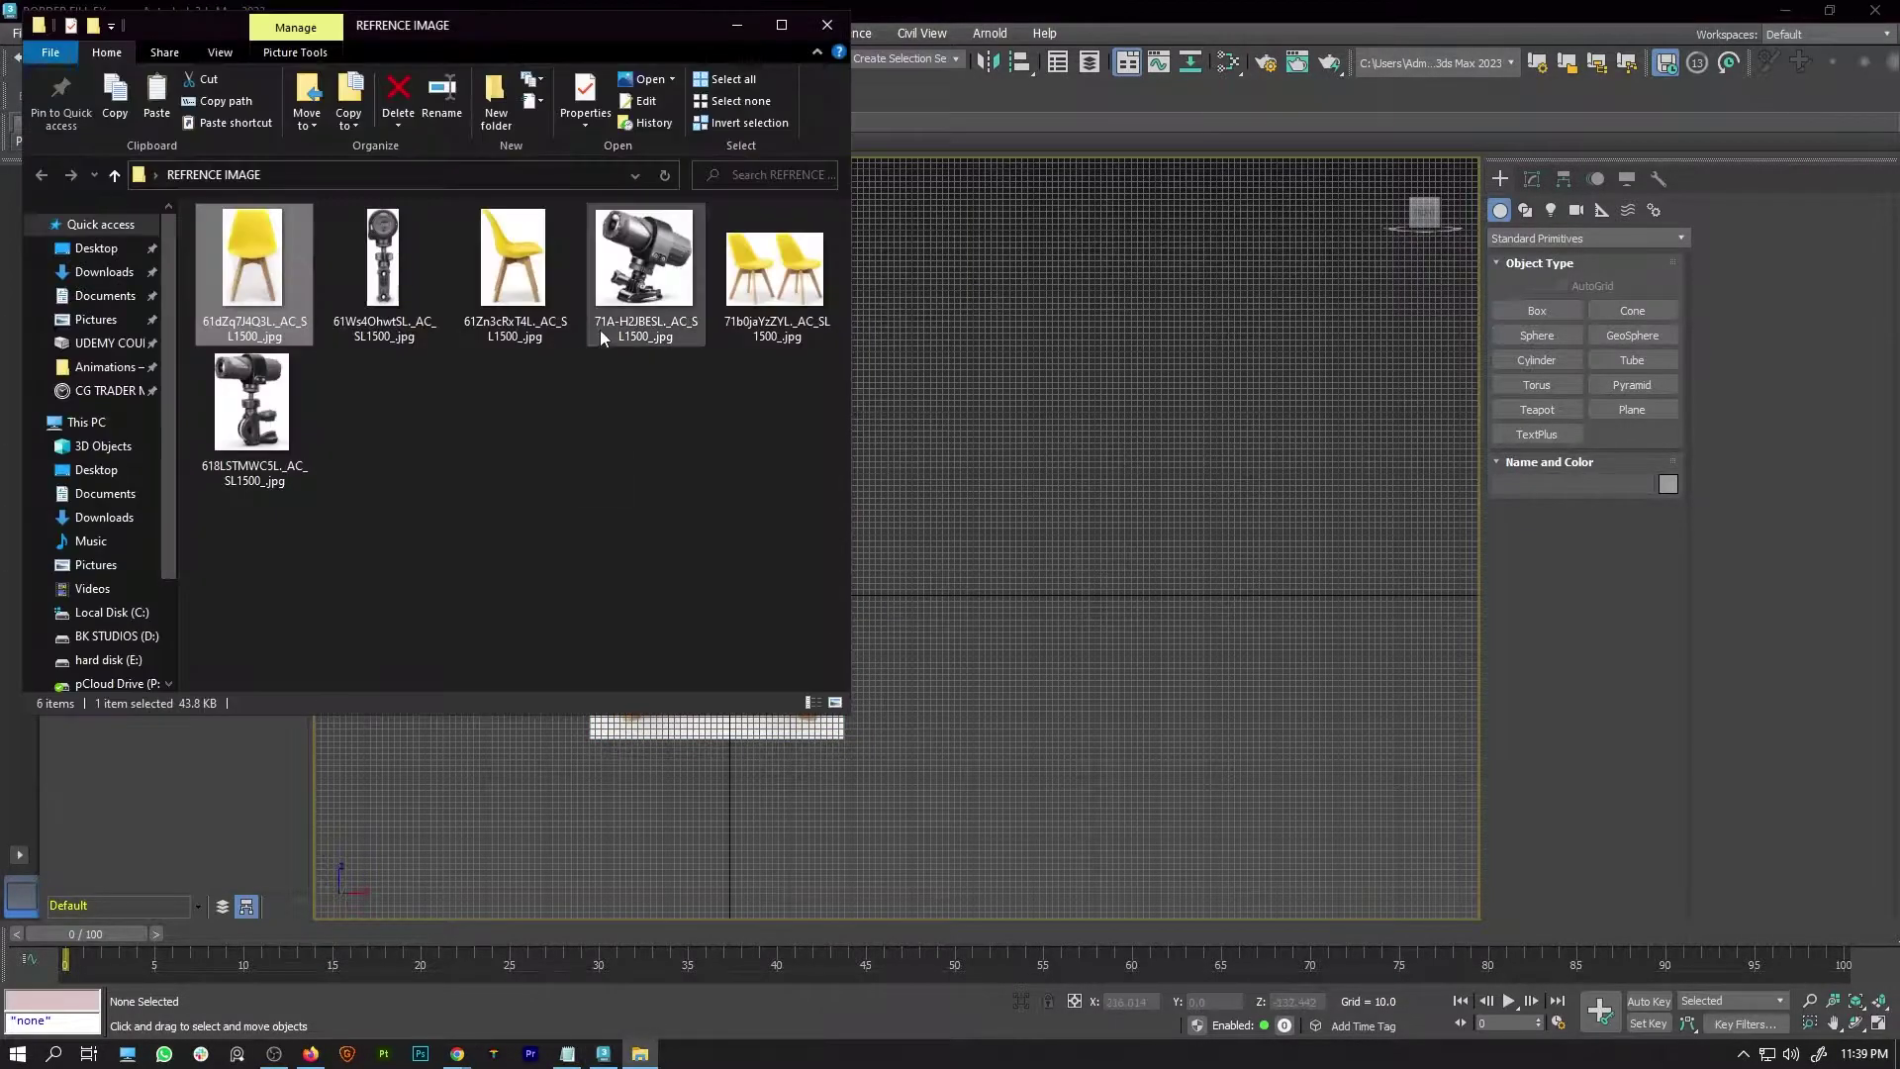
{"action": "left_click_drag", "start_coordinate": [446, 14], "coordinate": [1318, 133]}
{"action": "left_click_drag", "start_coordinate": [1386, 371], "coordinate": [415, 352]}
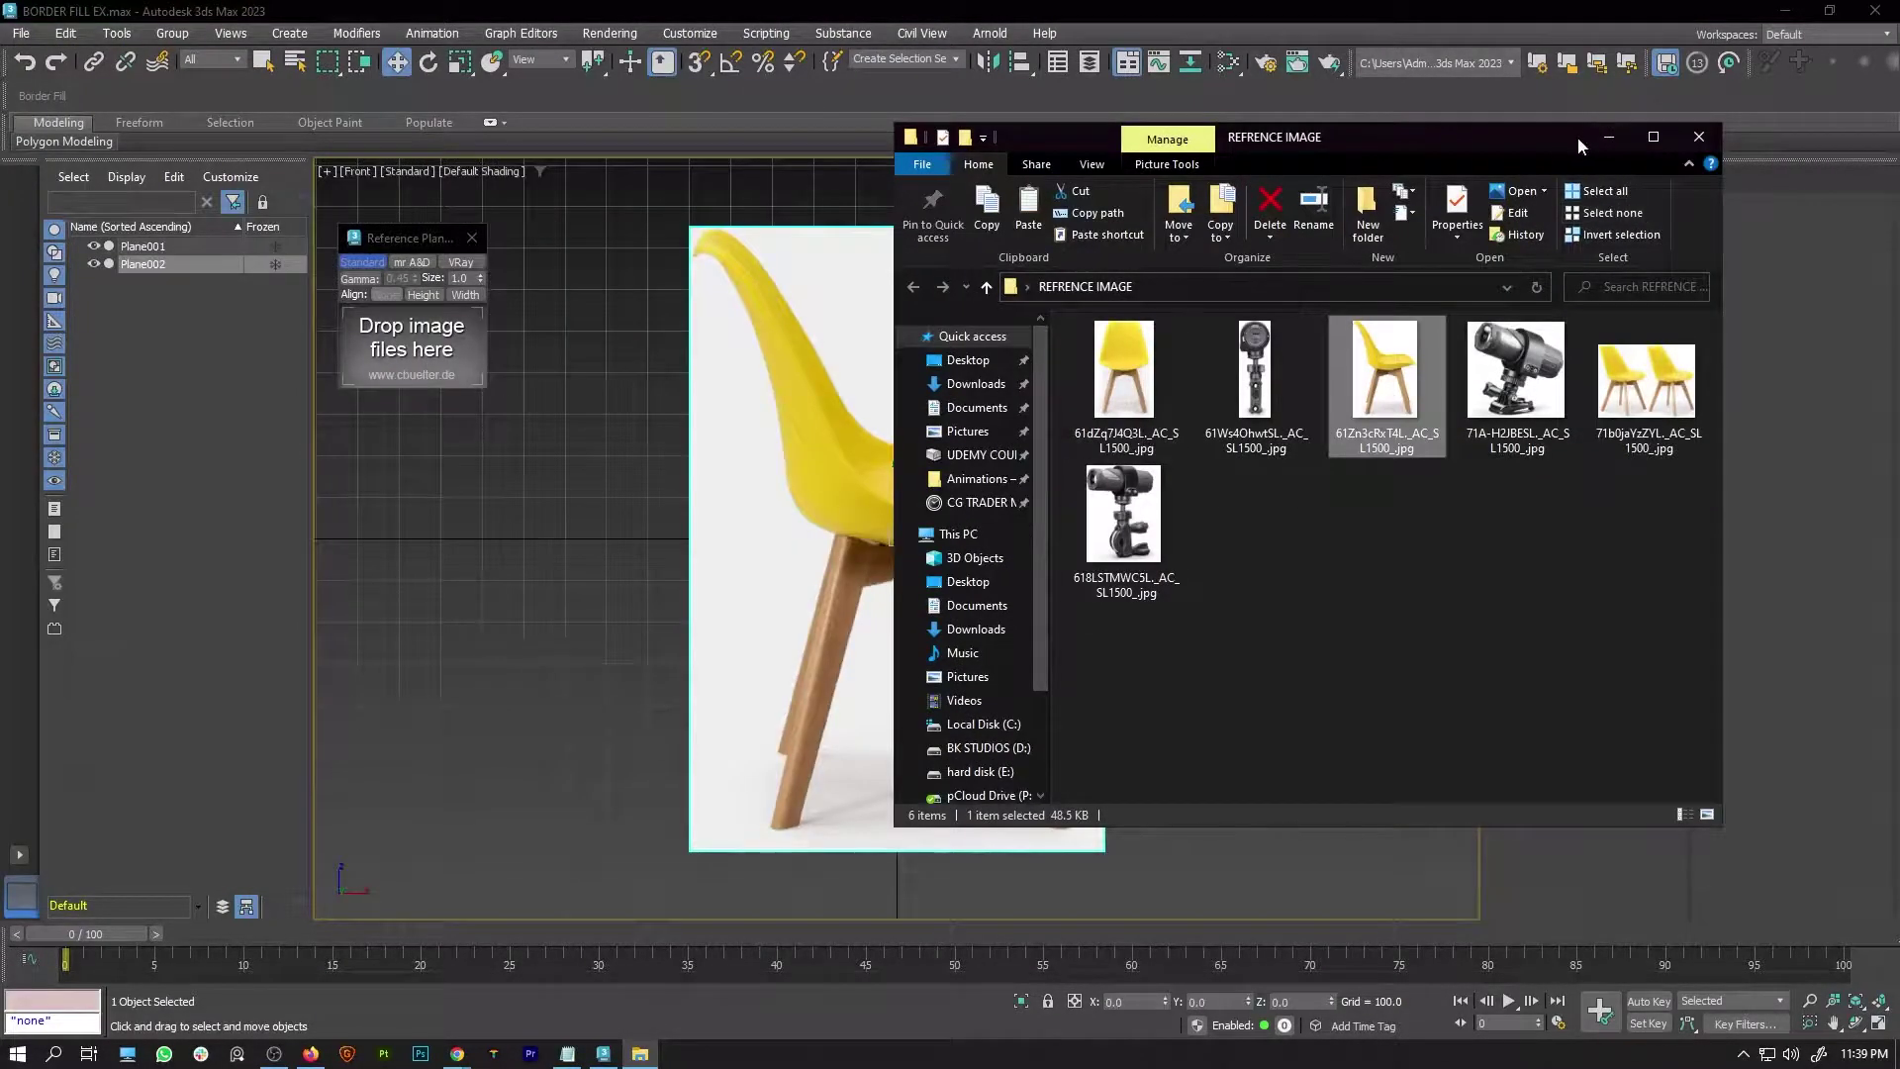
{"action": "left_click", "coordinate": [1609, 138]}
Place the side-view chair plane beside the front-view plane and scale it uniformly to about 95% to match its height
{"action": "scroll", "coordinate": [855, 482], "scroll_direction": "down", "scroll_amount": 2}
{"action": "left_click_drag", "start_coordinate": [912, 520], "coordinate": [1119, 606]}
{"action": "scroll", "coordinate": [1095, 509], "scroll_direction": "up", "scroll_amount": 2}
{"action": "key", "text": "r"}
{"action": "key", "text": "w"}
{"action": "left_click_drag", "start_coordinate": [1110, 531], "coordinate": [1000, 504]}
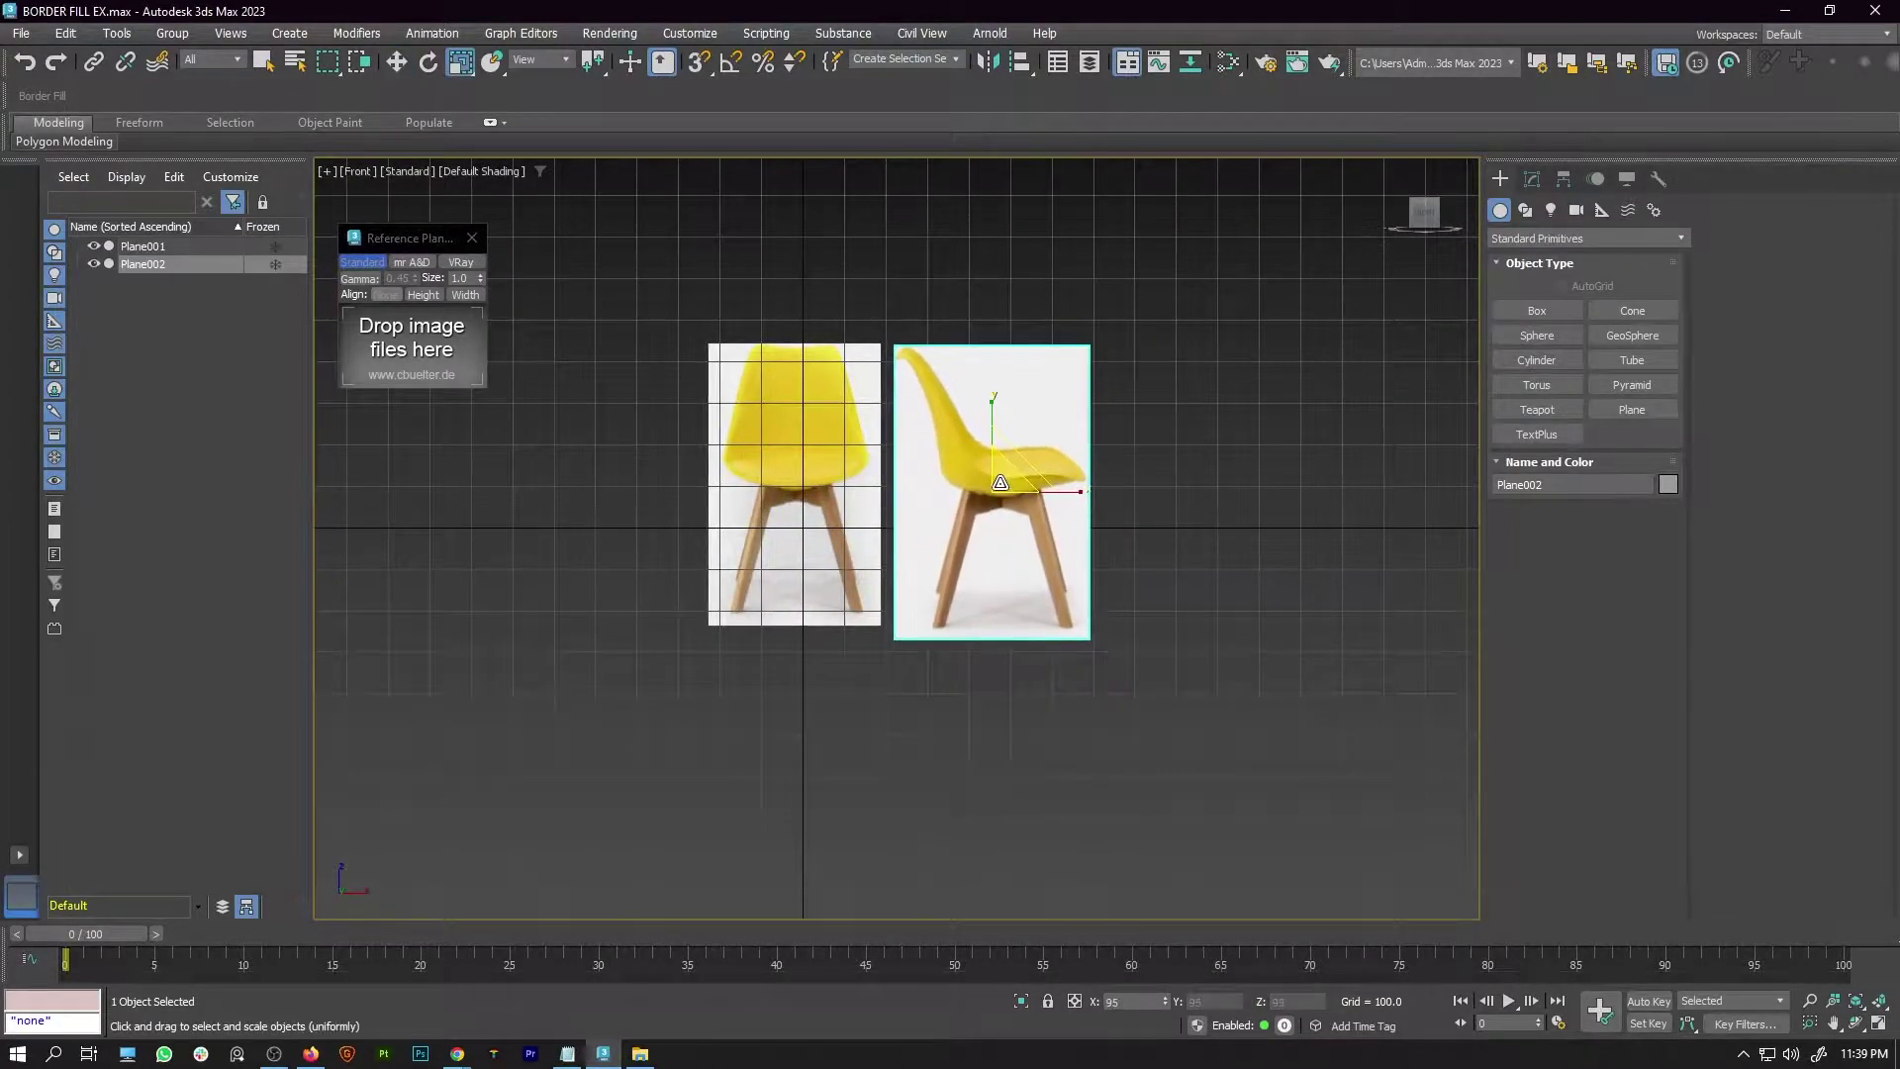
{"action": "key", "text": "w"}
{"action": "left_click", "coordinate": [1224, 466]}
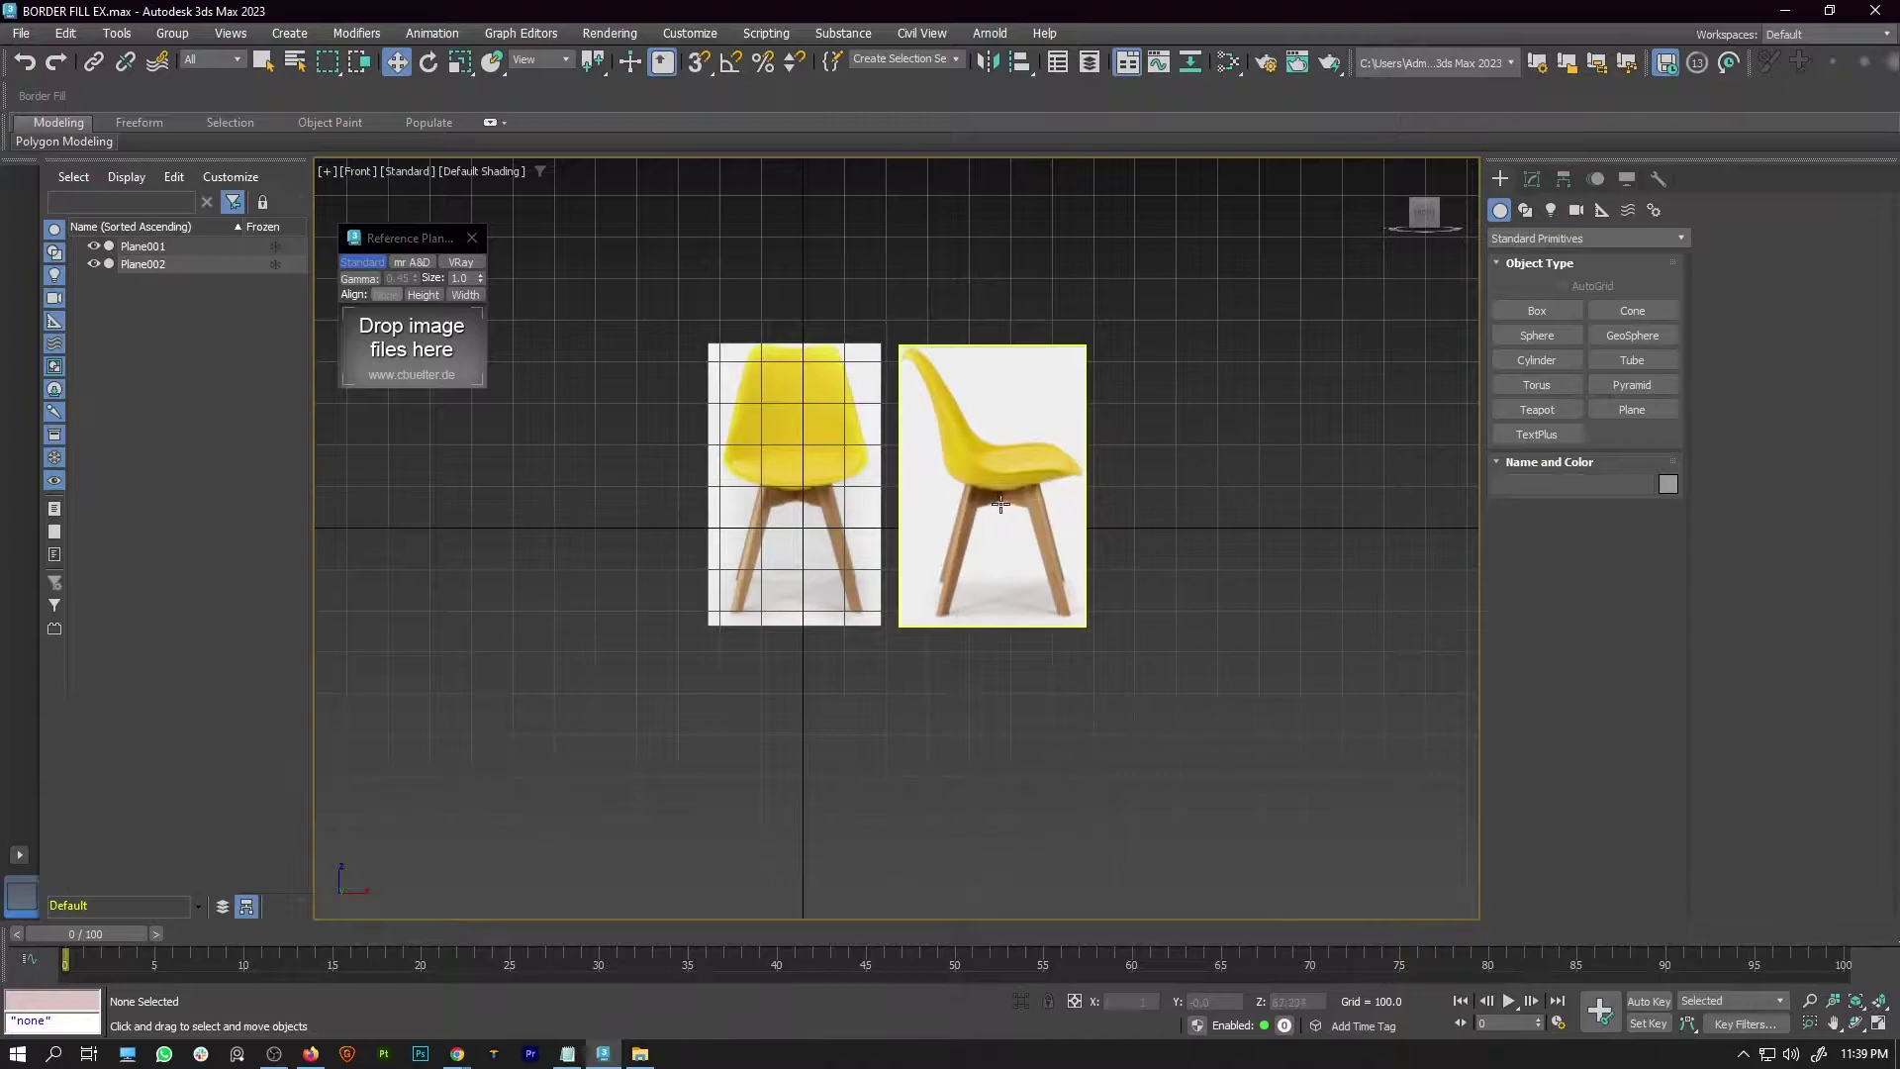
{"action": "left_click_drag", "start_coordinate": [623, 706], "coordinate": [621, 703]}
{"action": "left_click_drag", "start_coordinate": [951, 496], "coordinate": [836, 496]}
{"action": "left_click_drag", "start_coordinate": [836, 496], "coordinate": [862, 496]}
Bring the back-view and side-view camera images in through the Reference Plane tool and set up their planes in the Front view
{"action": "left_click_drag", "start_coordinate": [1215, 447], "coordinate": [426, 362]}
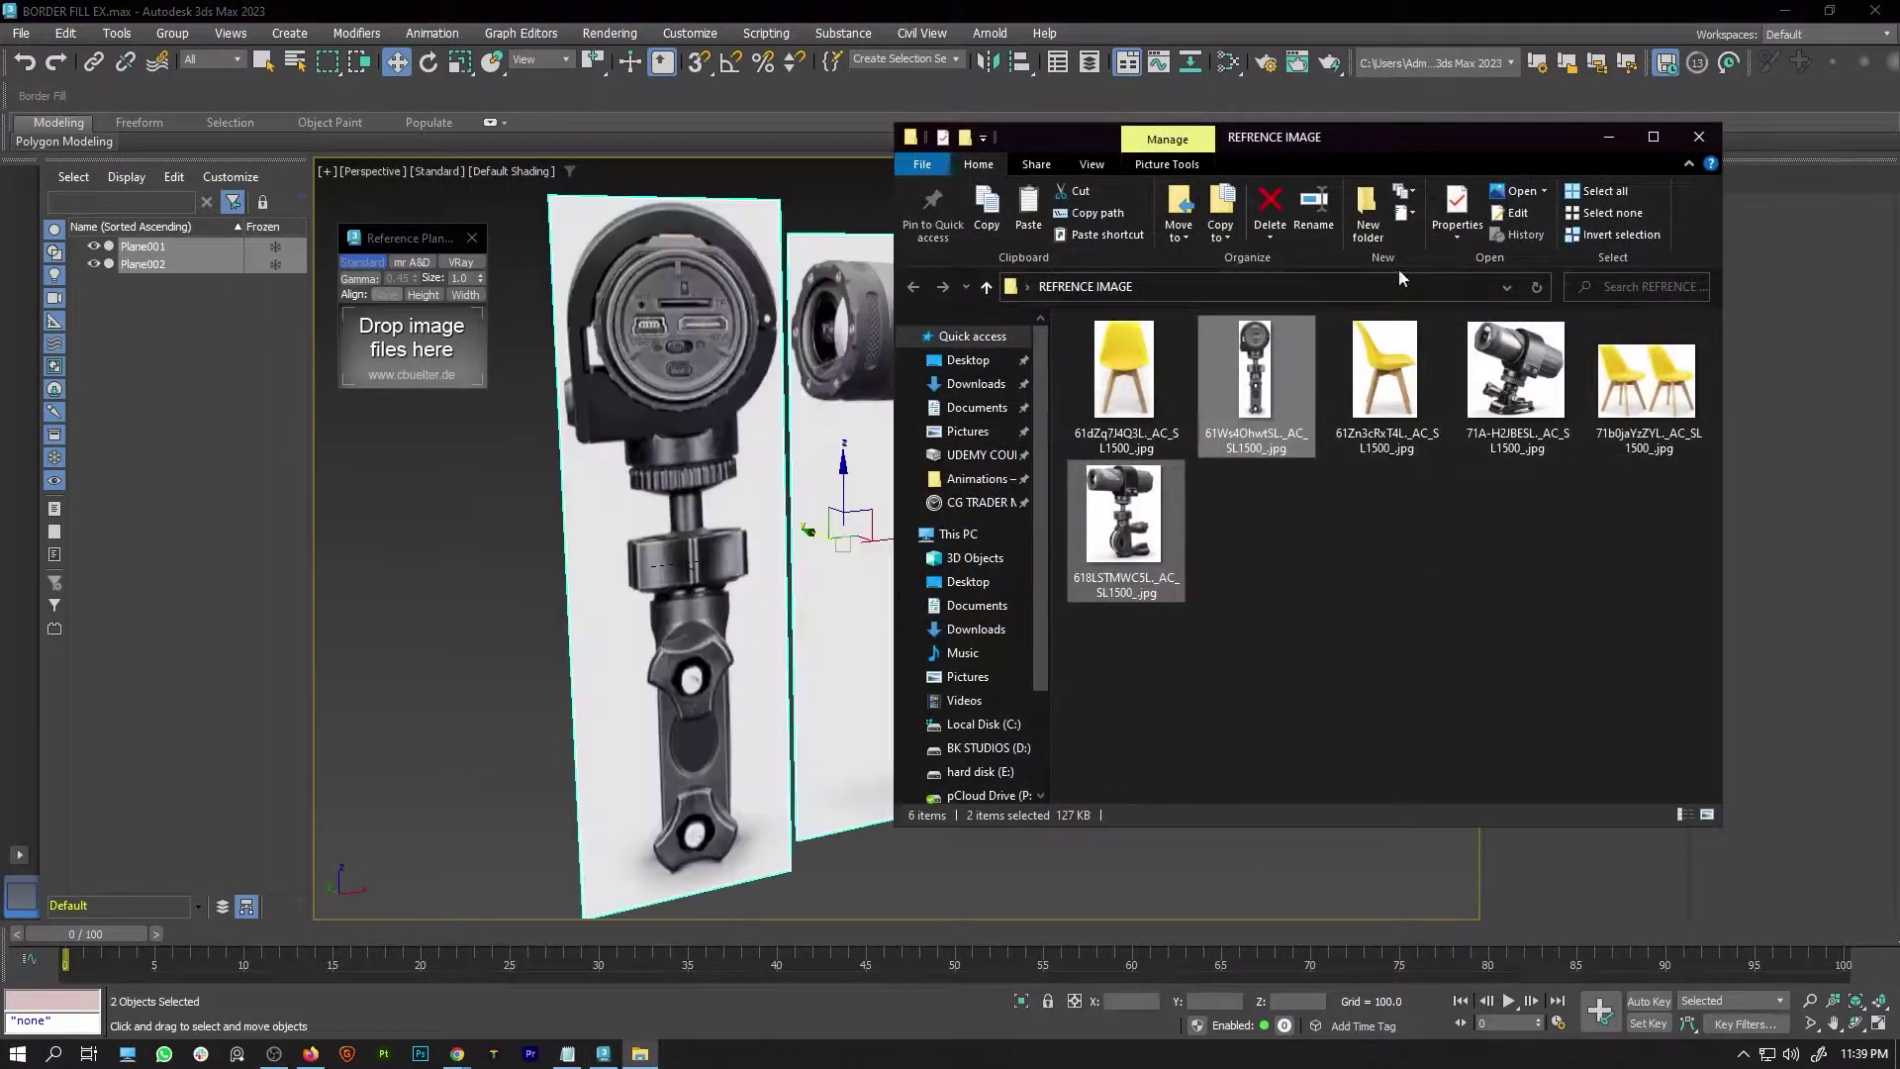
{"action": "left_click", "coordinate": [1609, 136]}
{"action": "middle_click_drag", "start_coordinate": [920, 574], "coordinate": [881, 598], "text": "alt"}
{"action": "scroll", "coordinate": [861, 564], "scroll_direction": "down", "scroll_amount": 3}
{"action": "left_click_drag", "start_coordinate": [841, 554], "coordinate": [625, 468]}
{"action": "left_click", "coordinate": [1168, 456]}
{"action": "middle_click_drag", "start_coordinate": [1168, 455], "coordinate": [993, 579], "text": "alt"}
{"action": "key", "text": "f"}
{"action": "scroll", "coordinate": [798, 433], "scroll_direction": "up", "scroll_amount": 4}
{"action": "left_click", "coordinate": [1539, 362]}
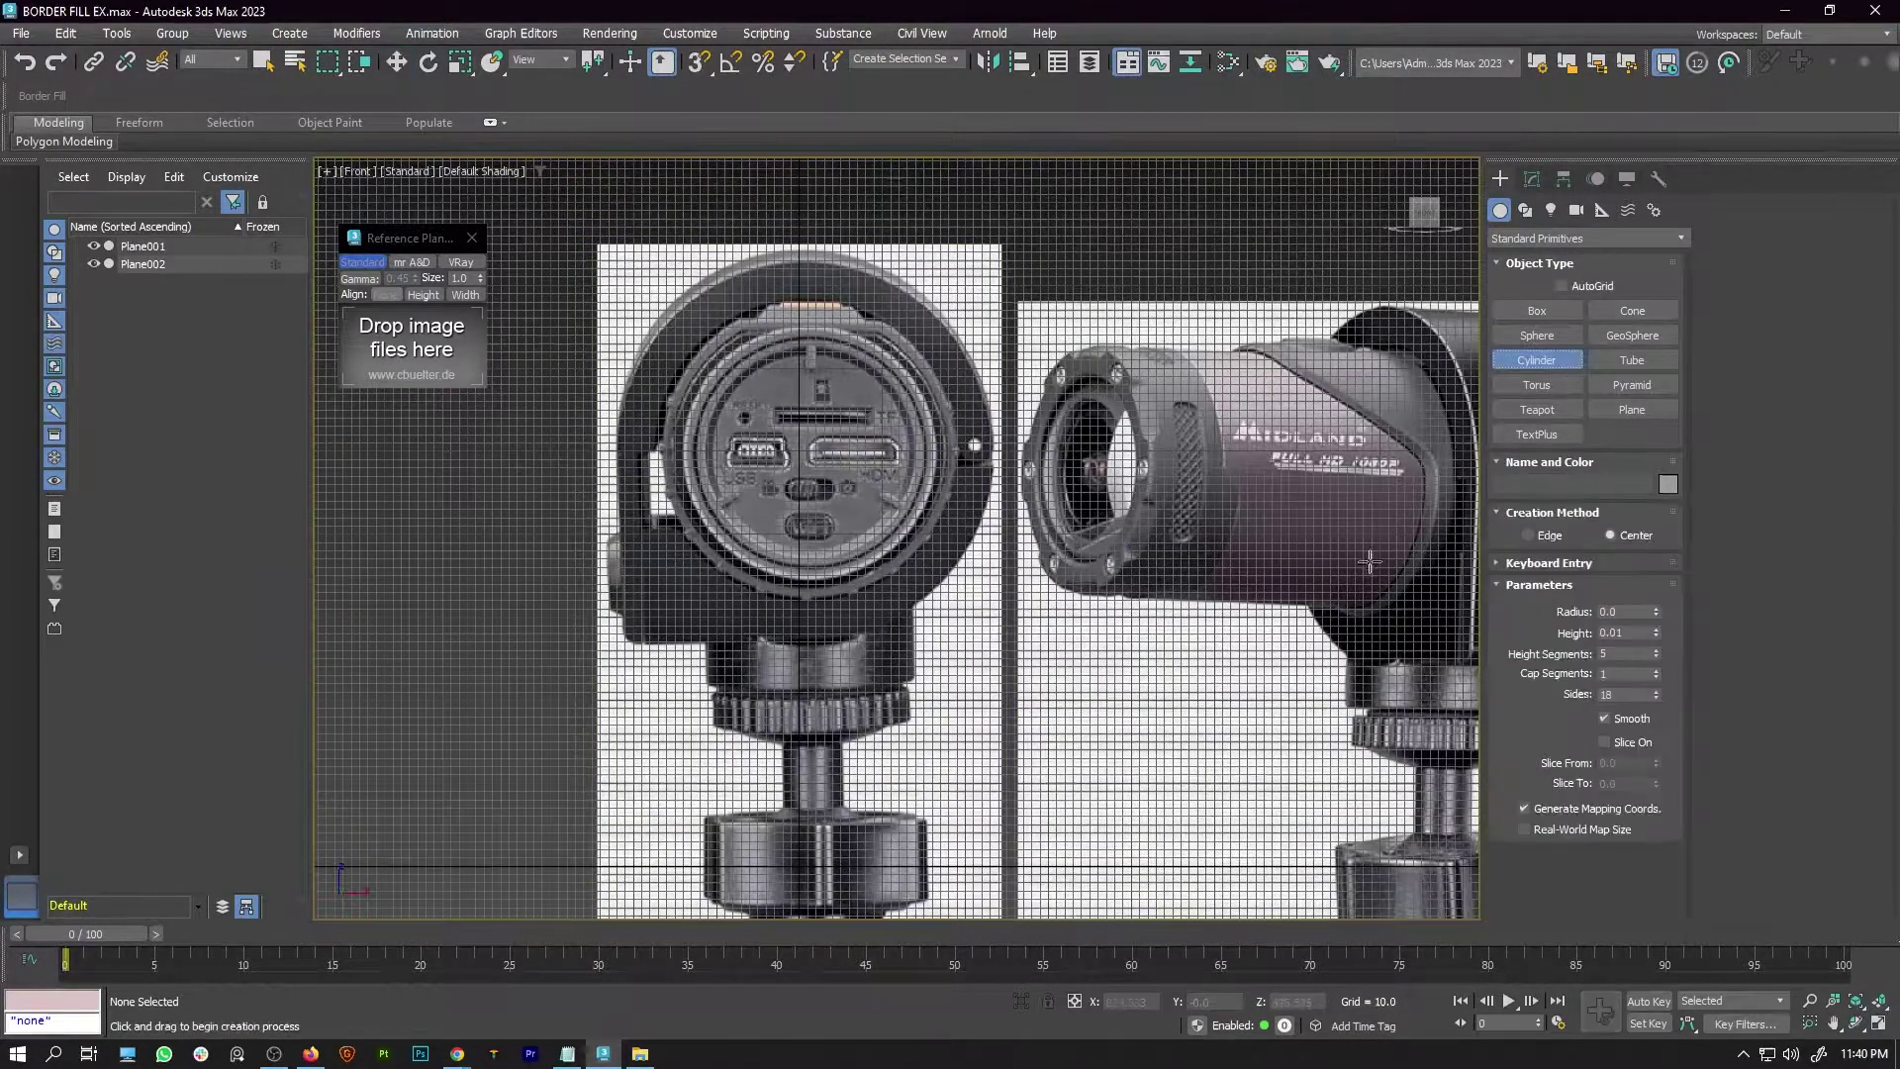
{"action": "left_click_drag", "start_coordinate": [804, 433], "coordinate": [903, 535]}
{"action": "right_click", "coordinate": [840, 454]}
{"action": "right_click", "coordinate": [839, 454]}
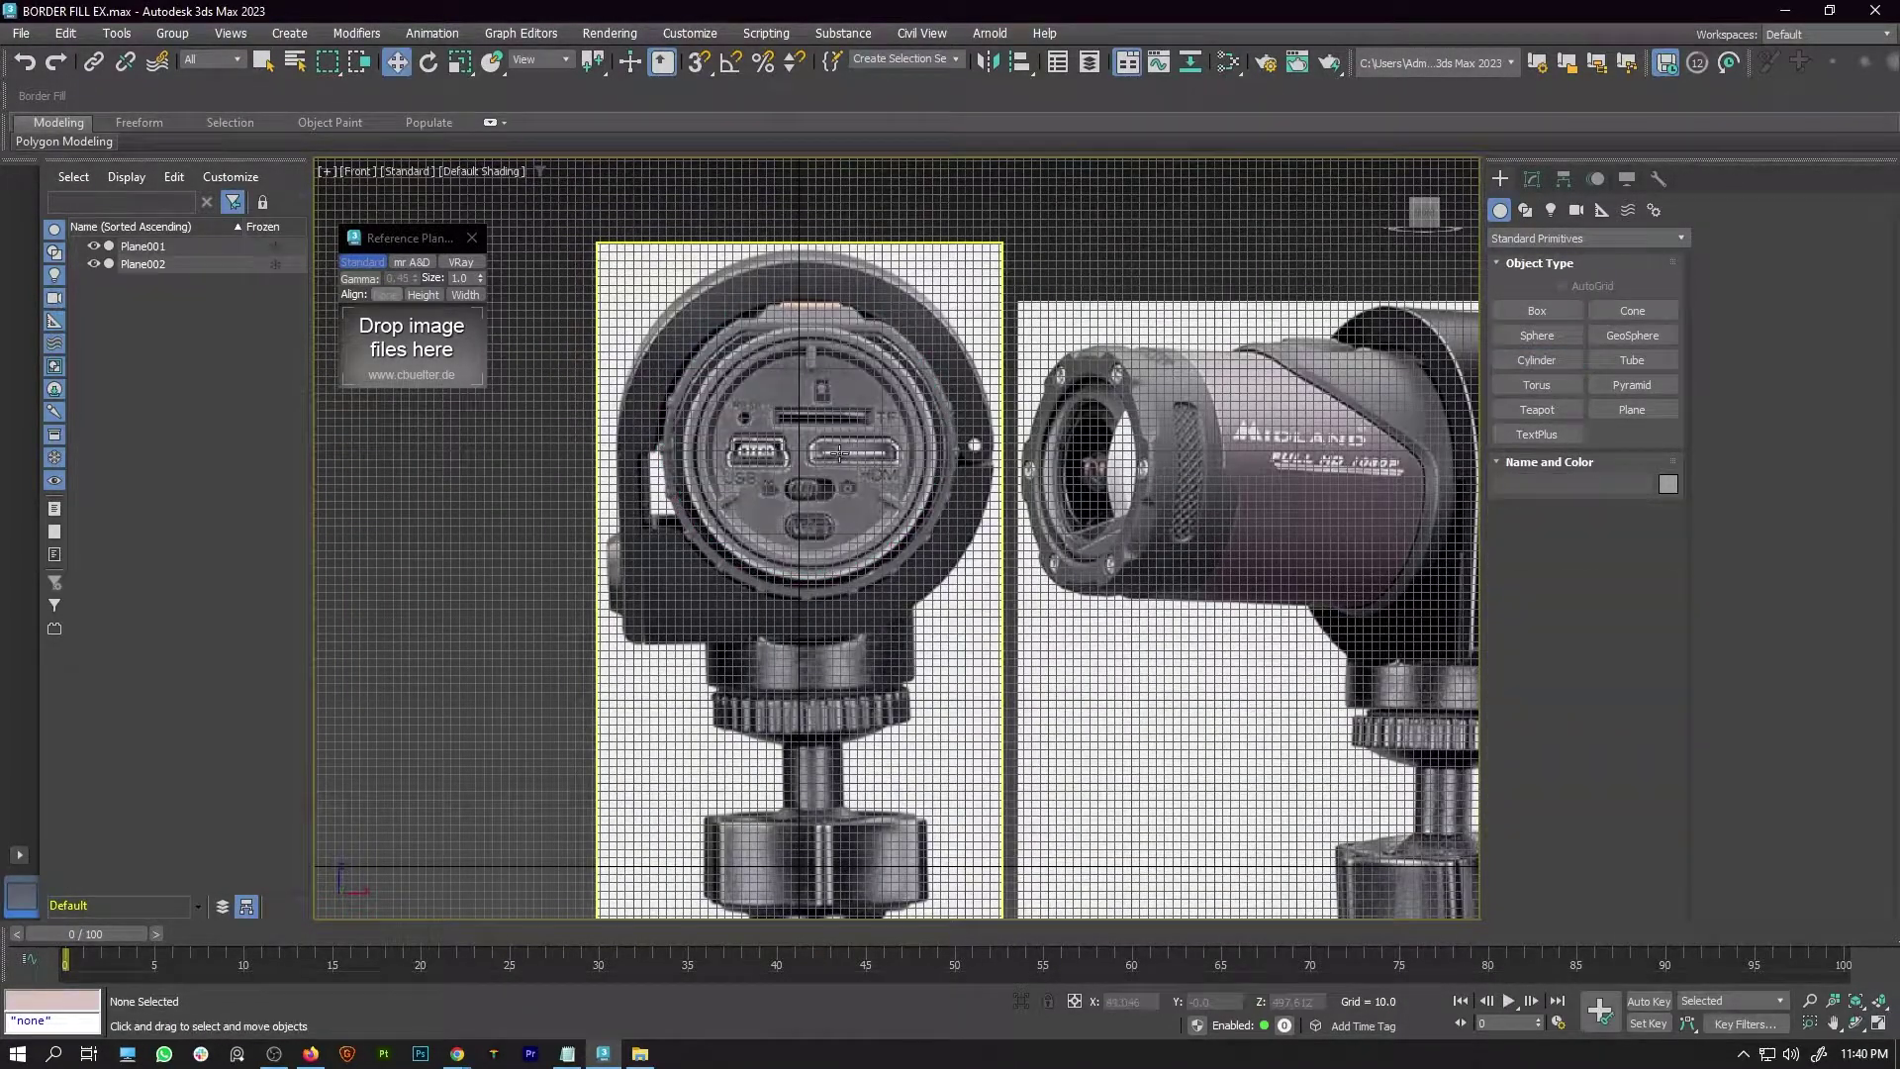
Create a cylinder of about 177 radius and about 42 height over the camera's round body in the back-view reference
{"action": "left_click", "coordinate": [1537, 360]}
{"action": "left_click_drag", "start_coordinate": [806, 444], "coordinate": [952, 495]}
{"action": "left_click", "coordinate": [977, 547]}
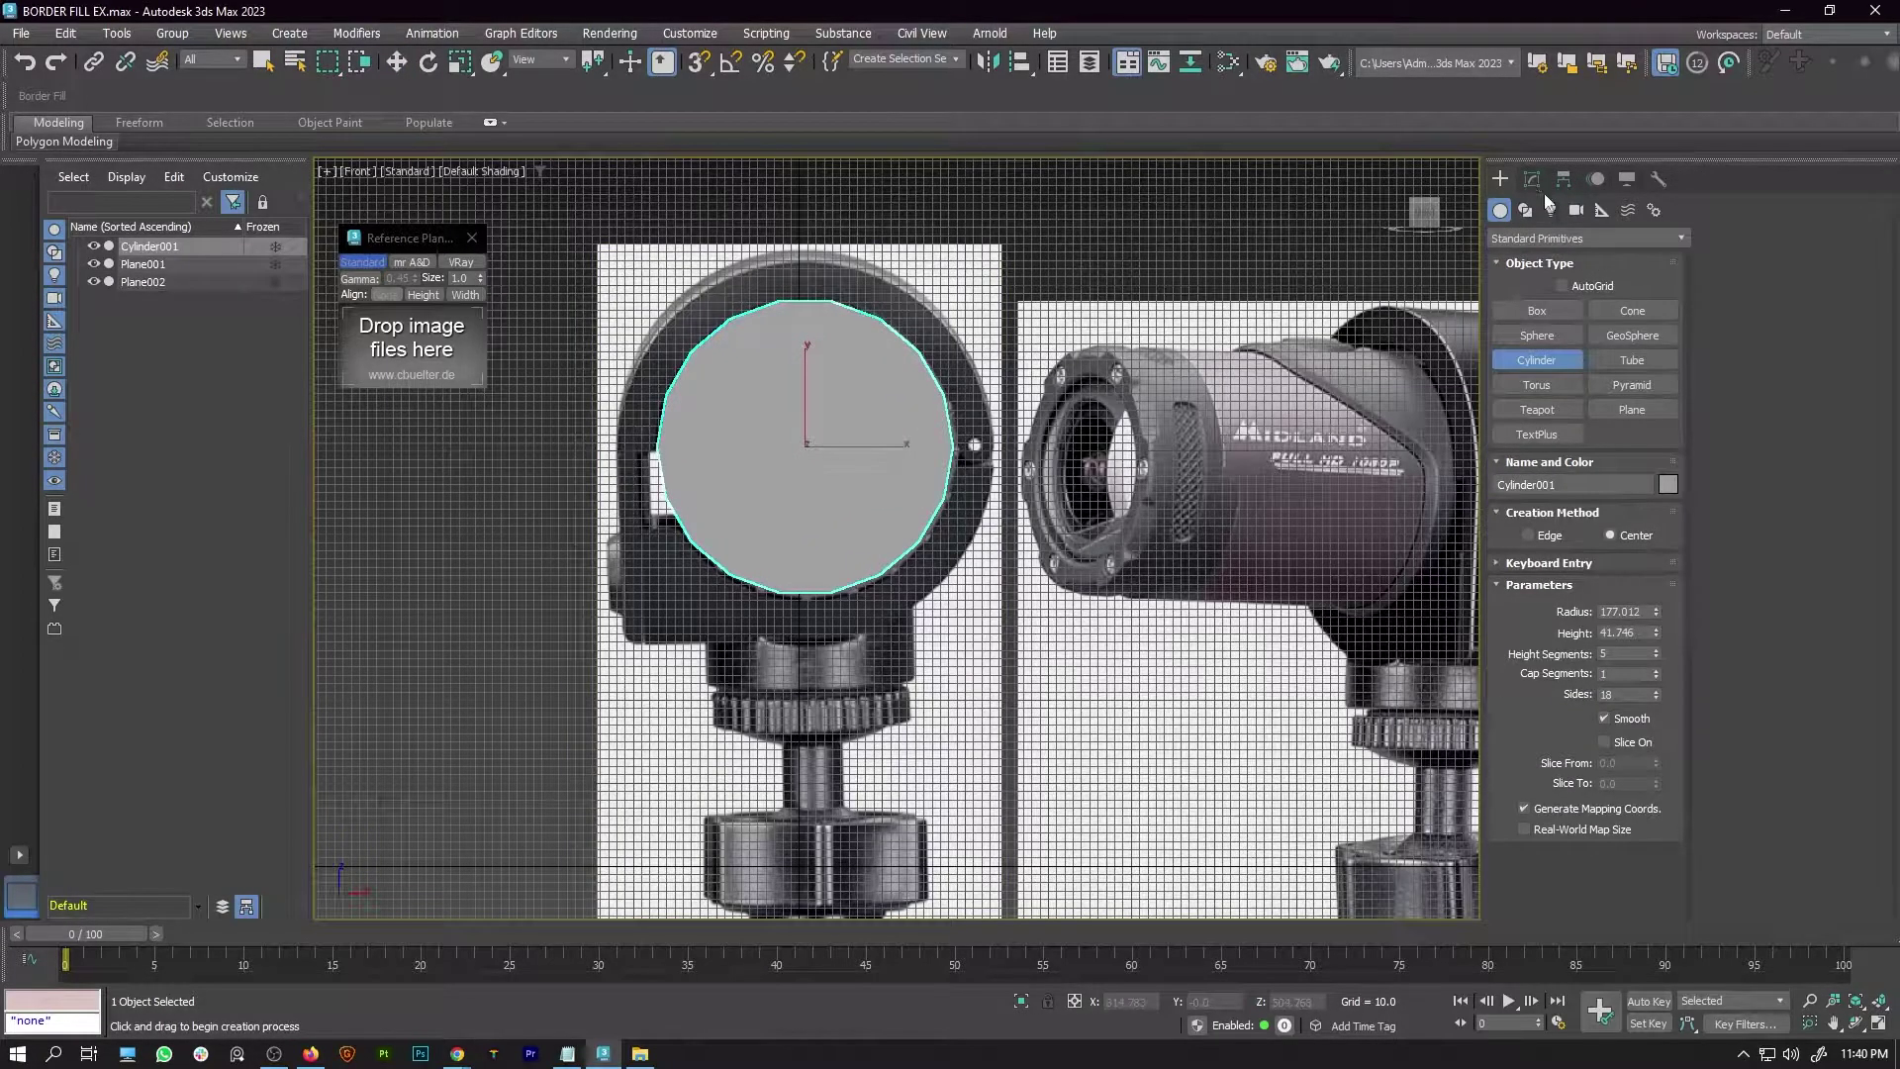
{"action": "right_click", "coordinate": [847, 425]}
Convert the cylinder to an Editable Poly and enter polygon selection
{"action": "right_click", "coordinate": [849, 376]}
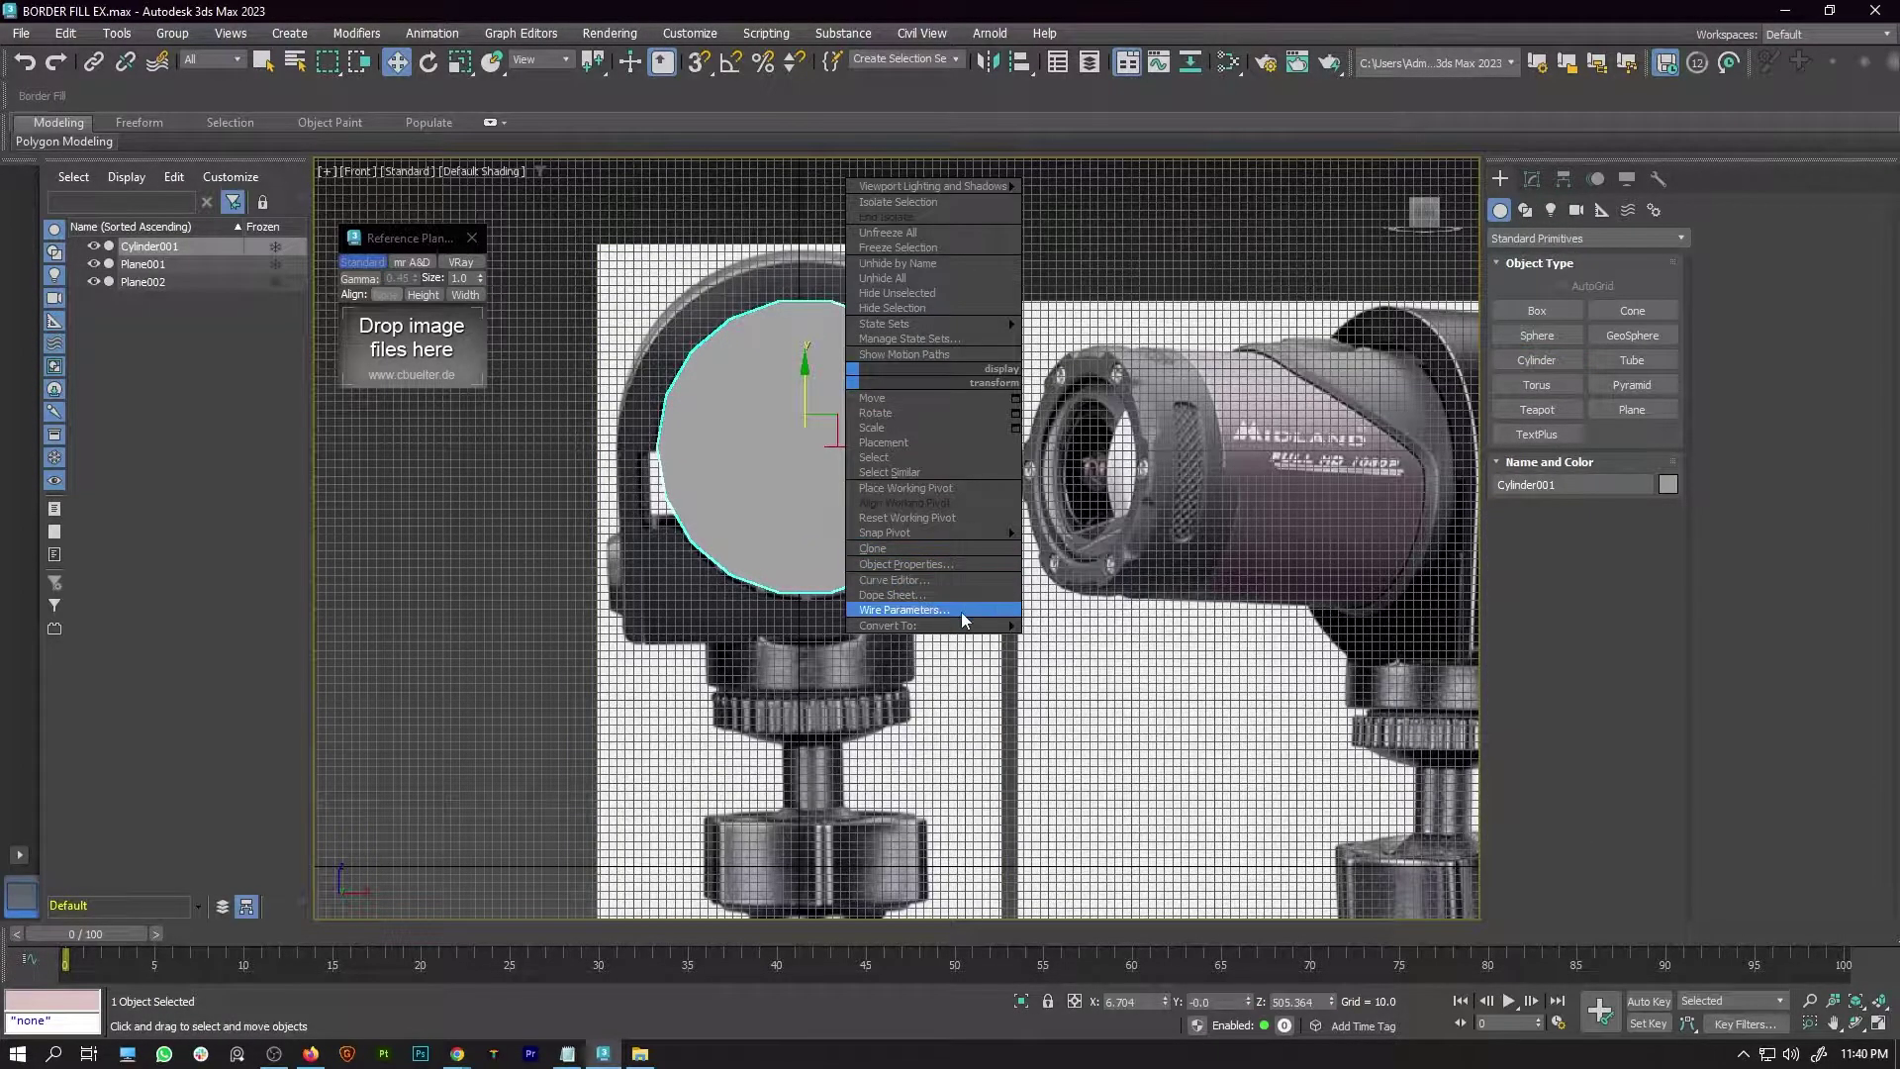
{"action": "mouse_move", "coordinate": [935, 625]}
{"action": "left_click", "coordinate": [1088, 642]}
{"action": "key", "text": "4"}
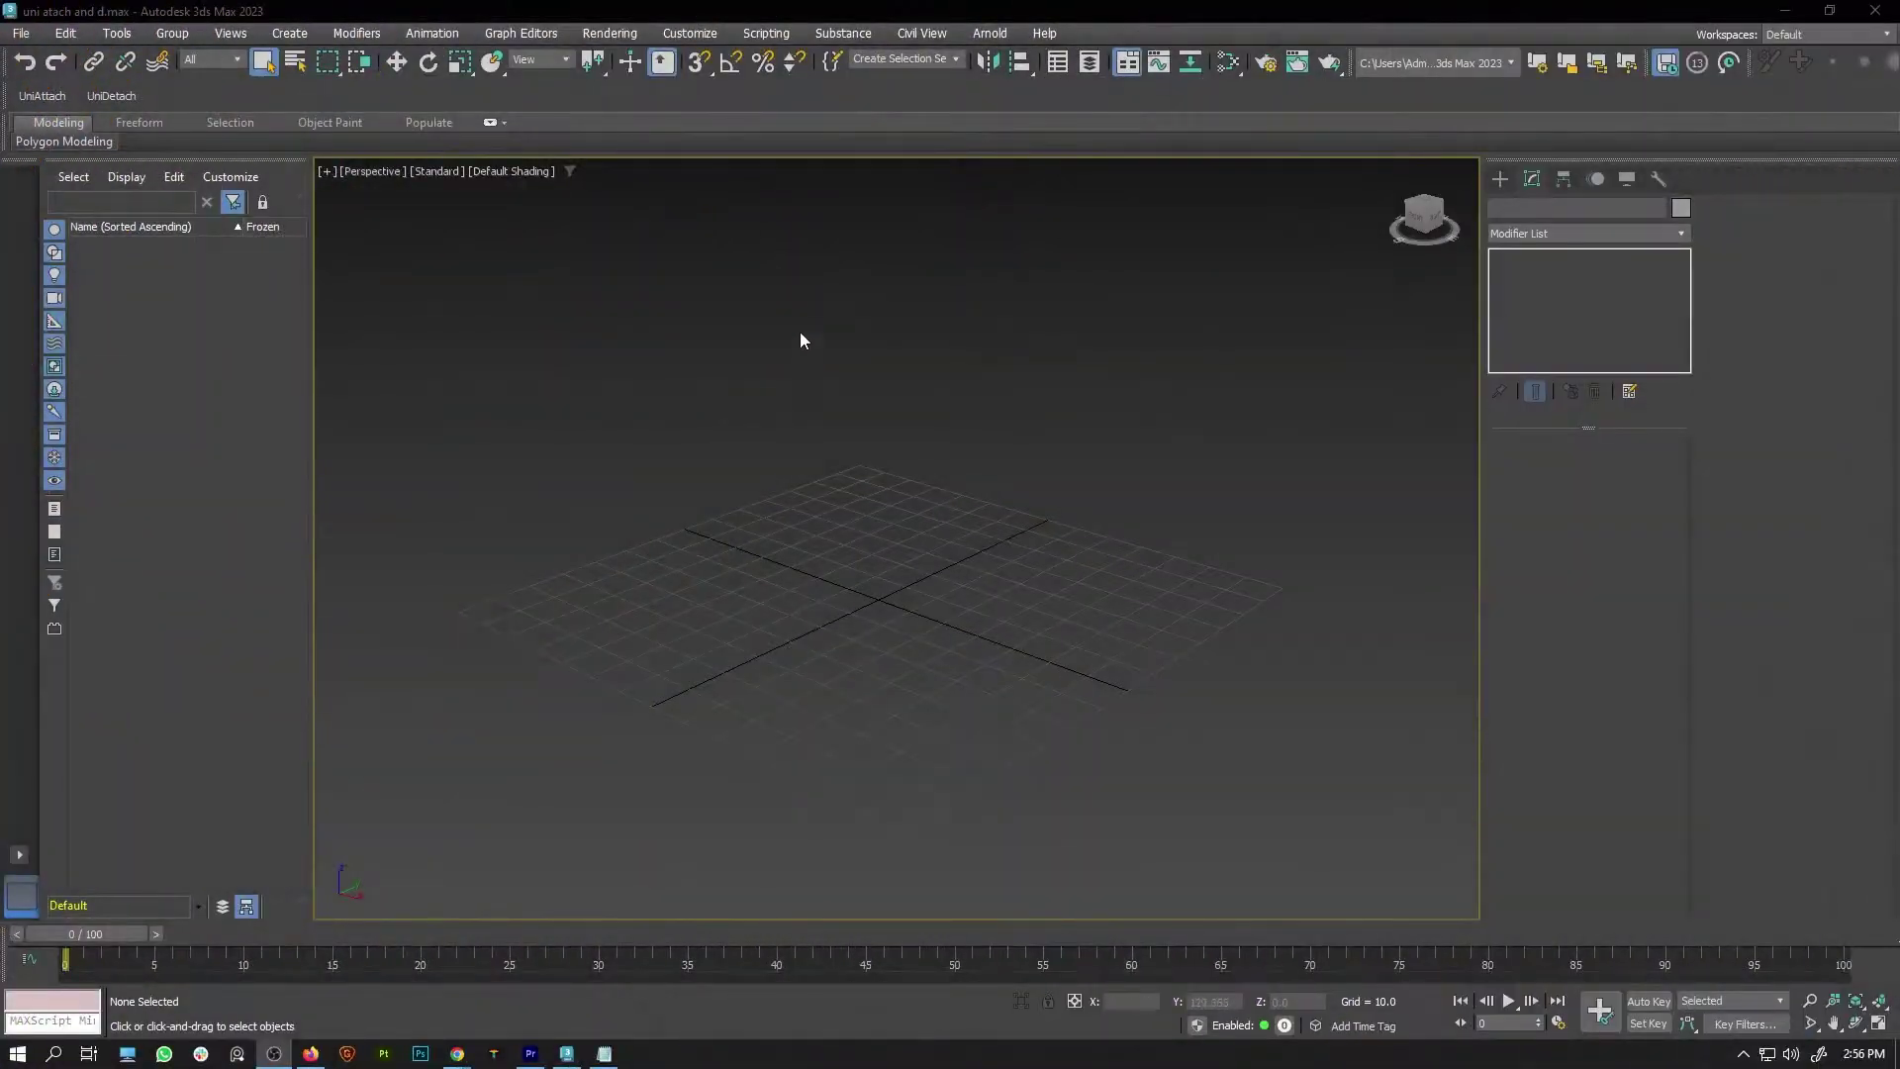
Install the Vu_mcgRope.mcg Max Creation Graph package from the Desktop folder, overwriting the existing tool
{"action": "left_click", "coordinate": [759, 33]}
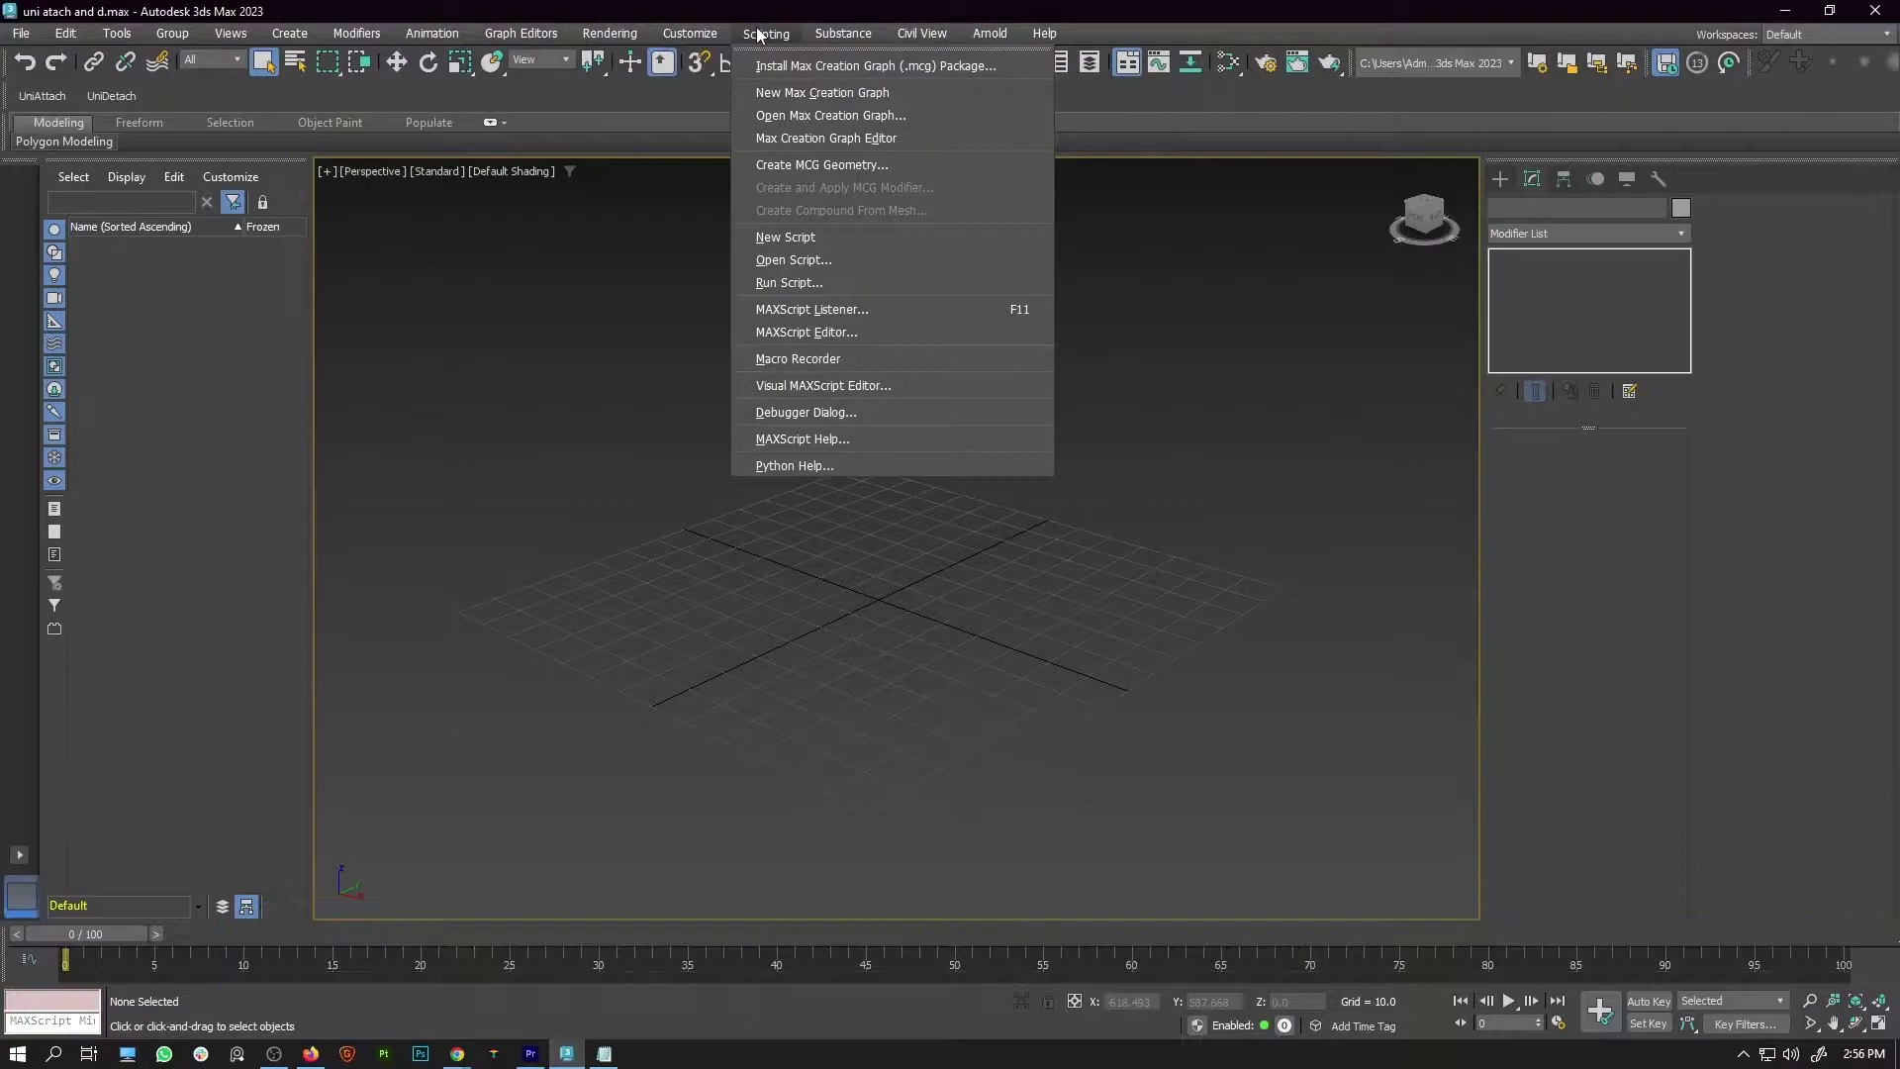
{"action": "left_click", "coordinate": [792, 67]}
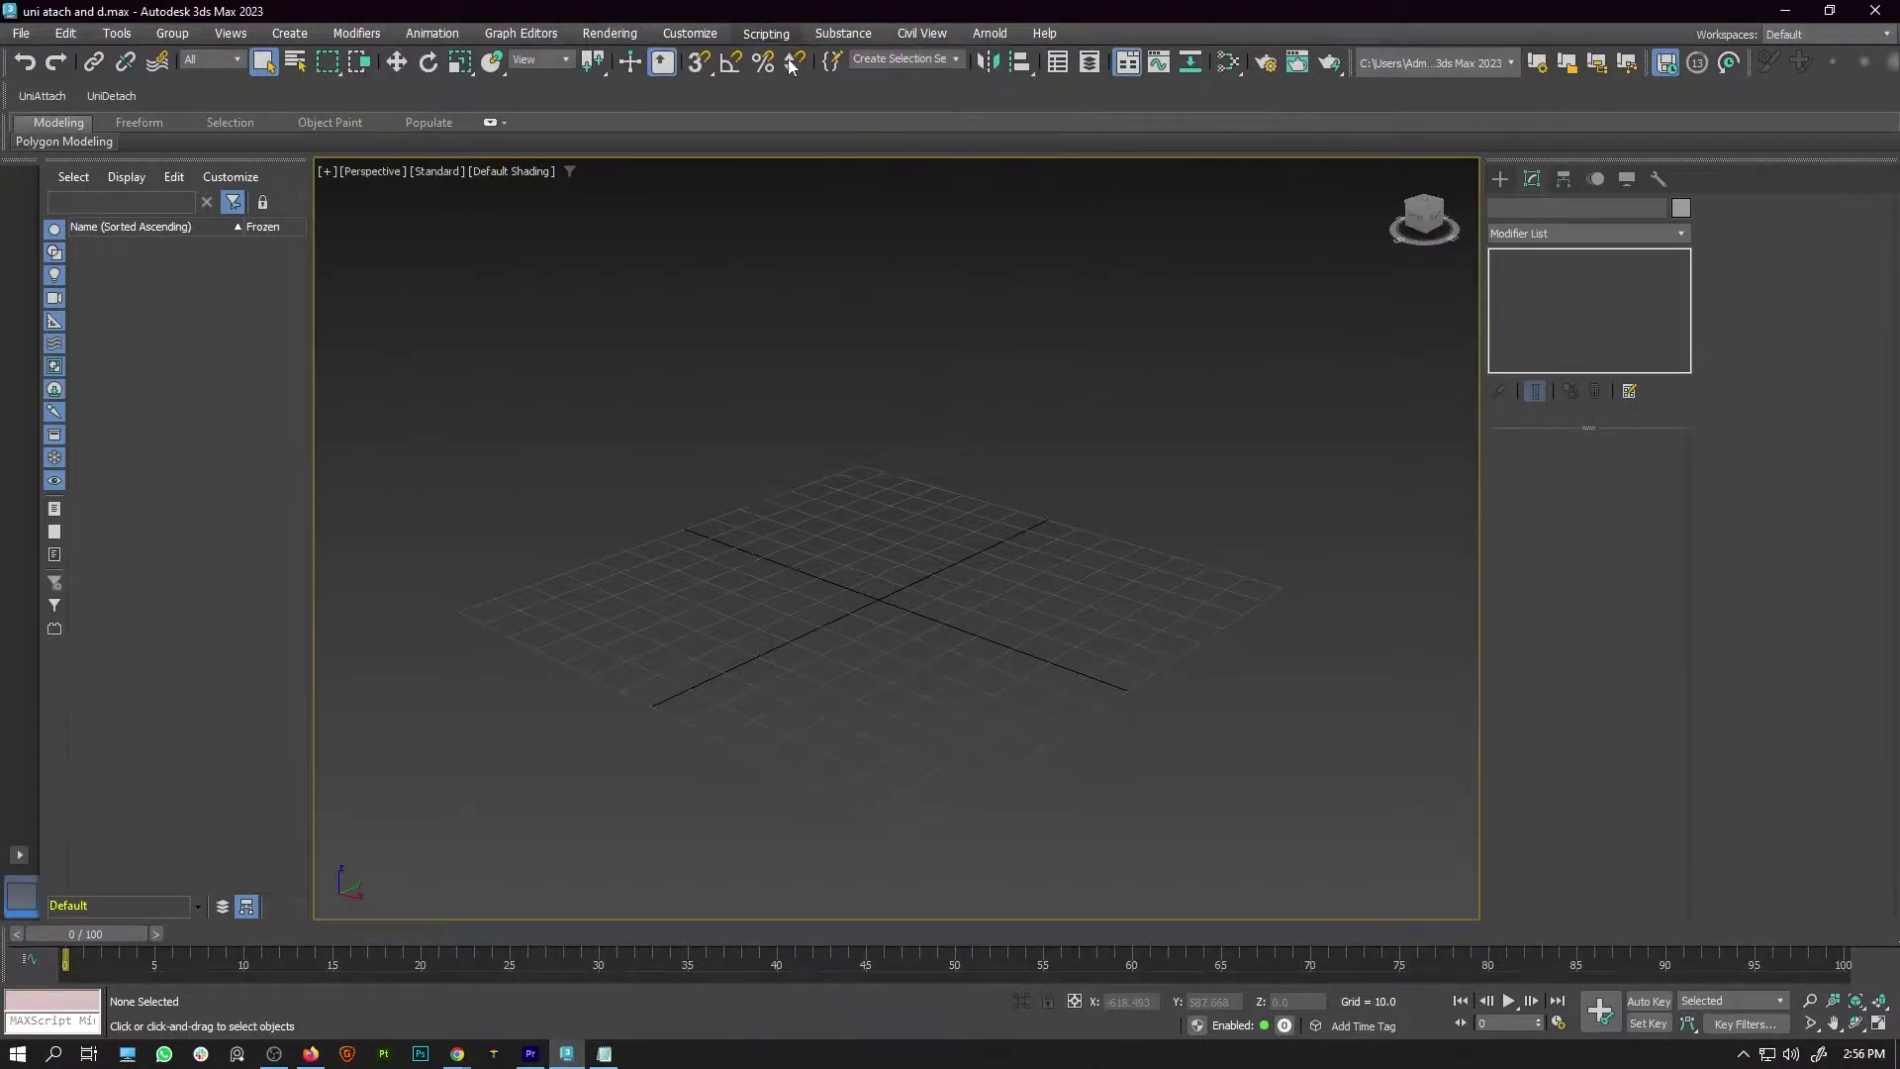
{"action": "left_click_drag", "start_coordinate": [1149, 517], "coordinate": [755, 328]}
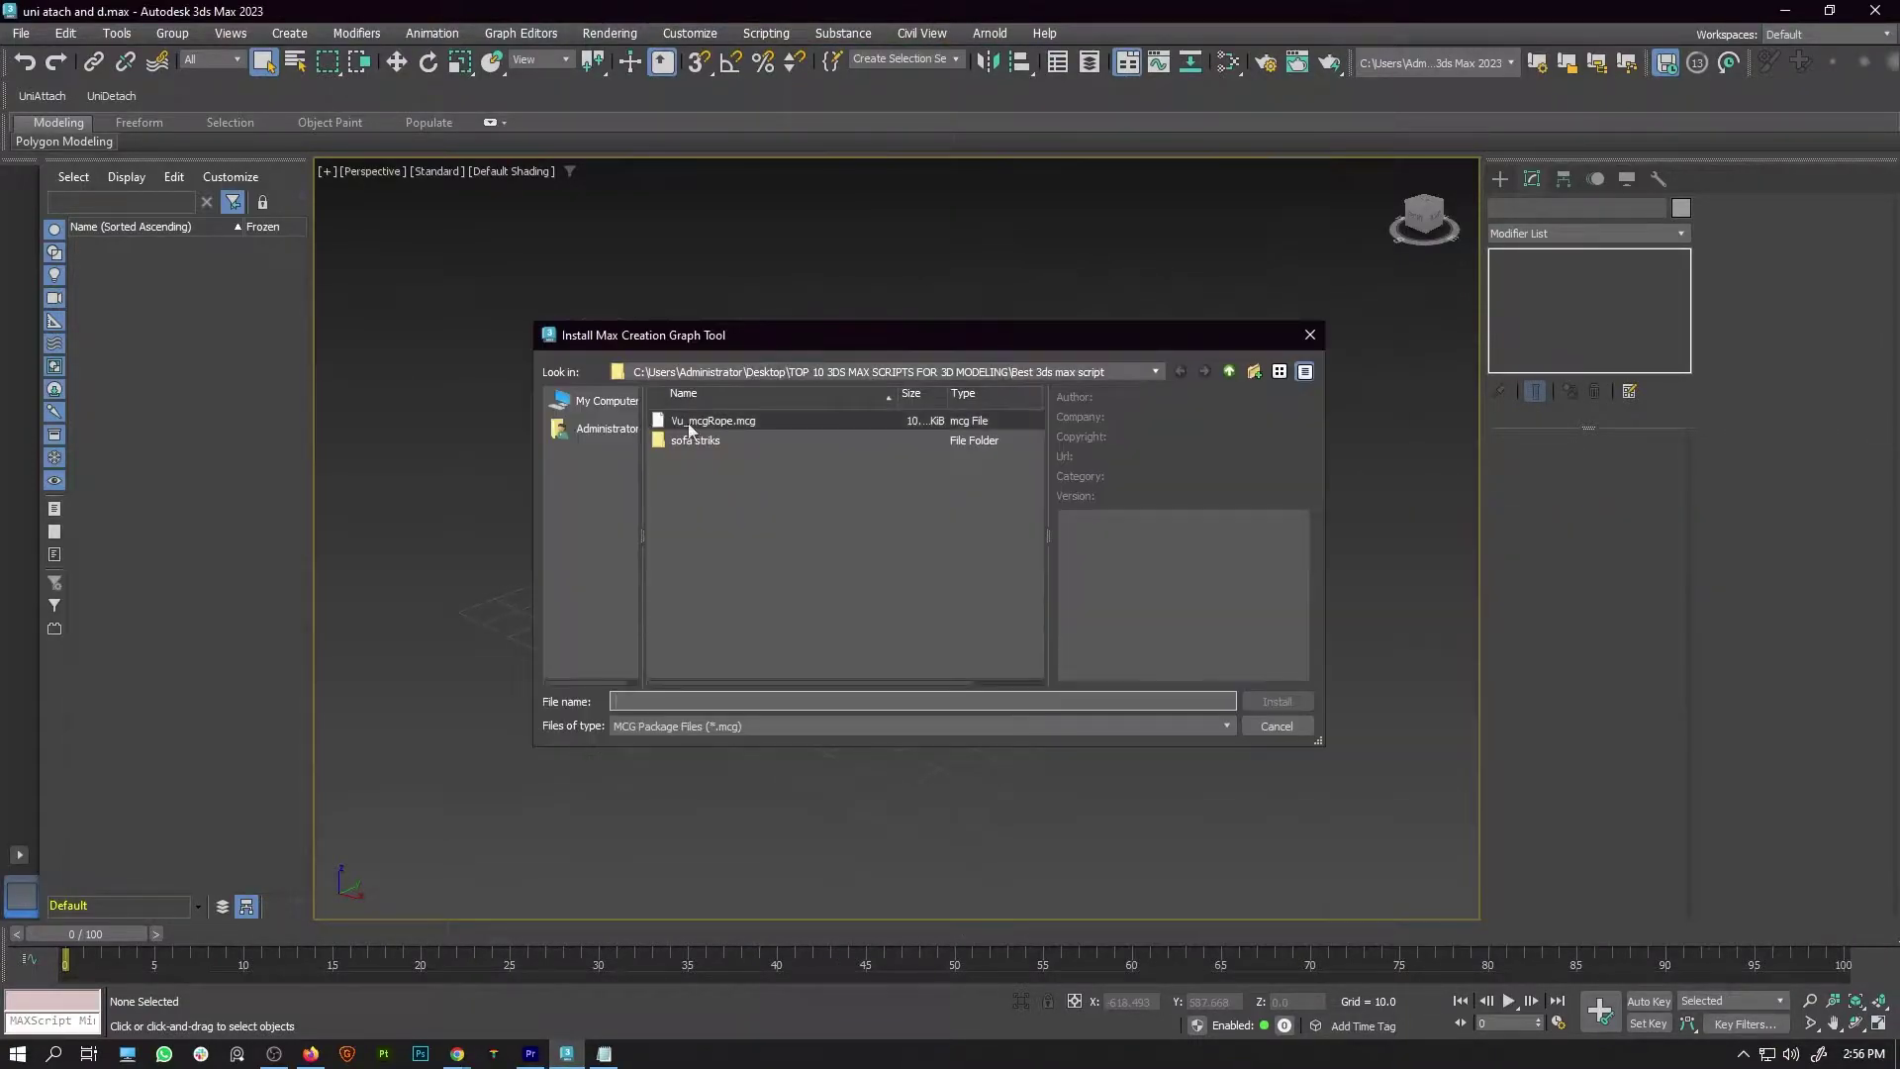
{"action": "left_click", "coordinate": [603, 427]}
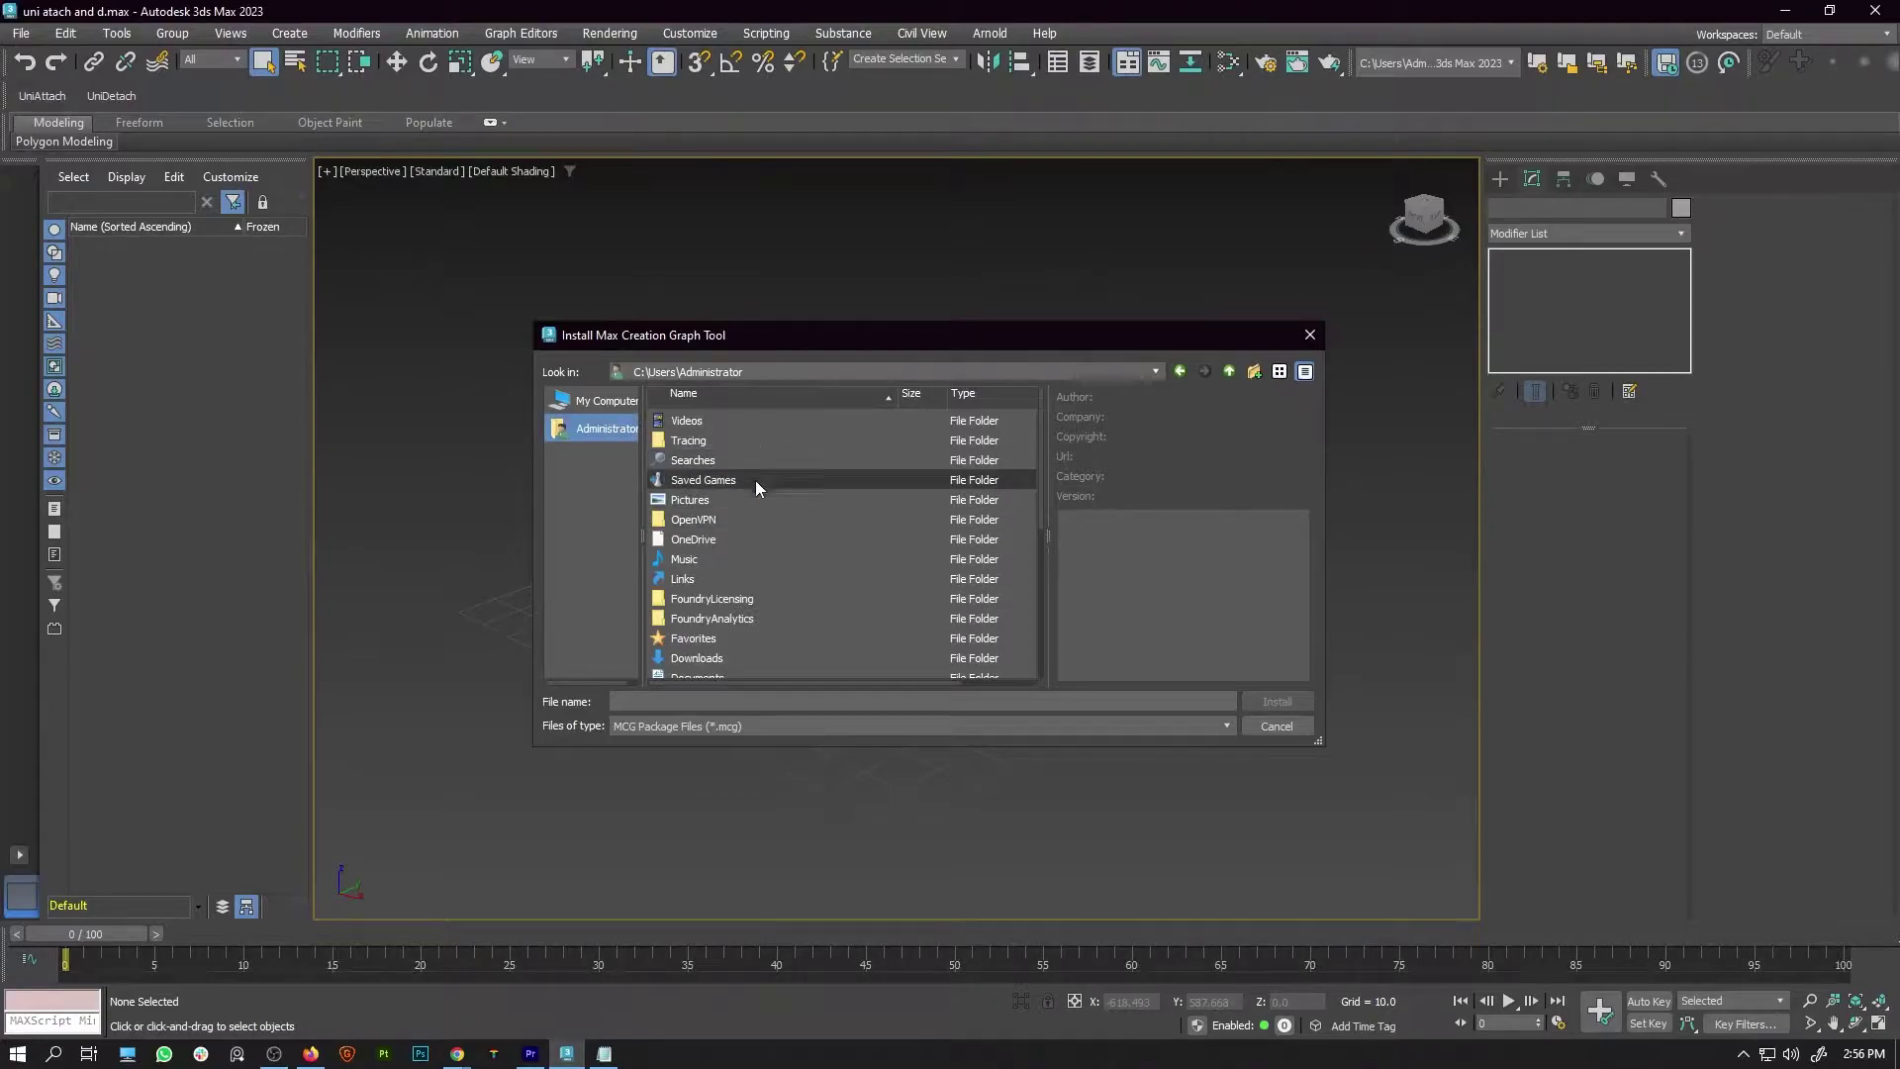
{"action": "double_click", "coordinate": [733, 517]}
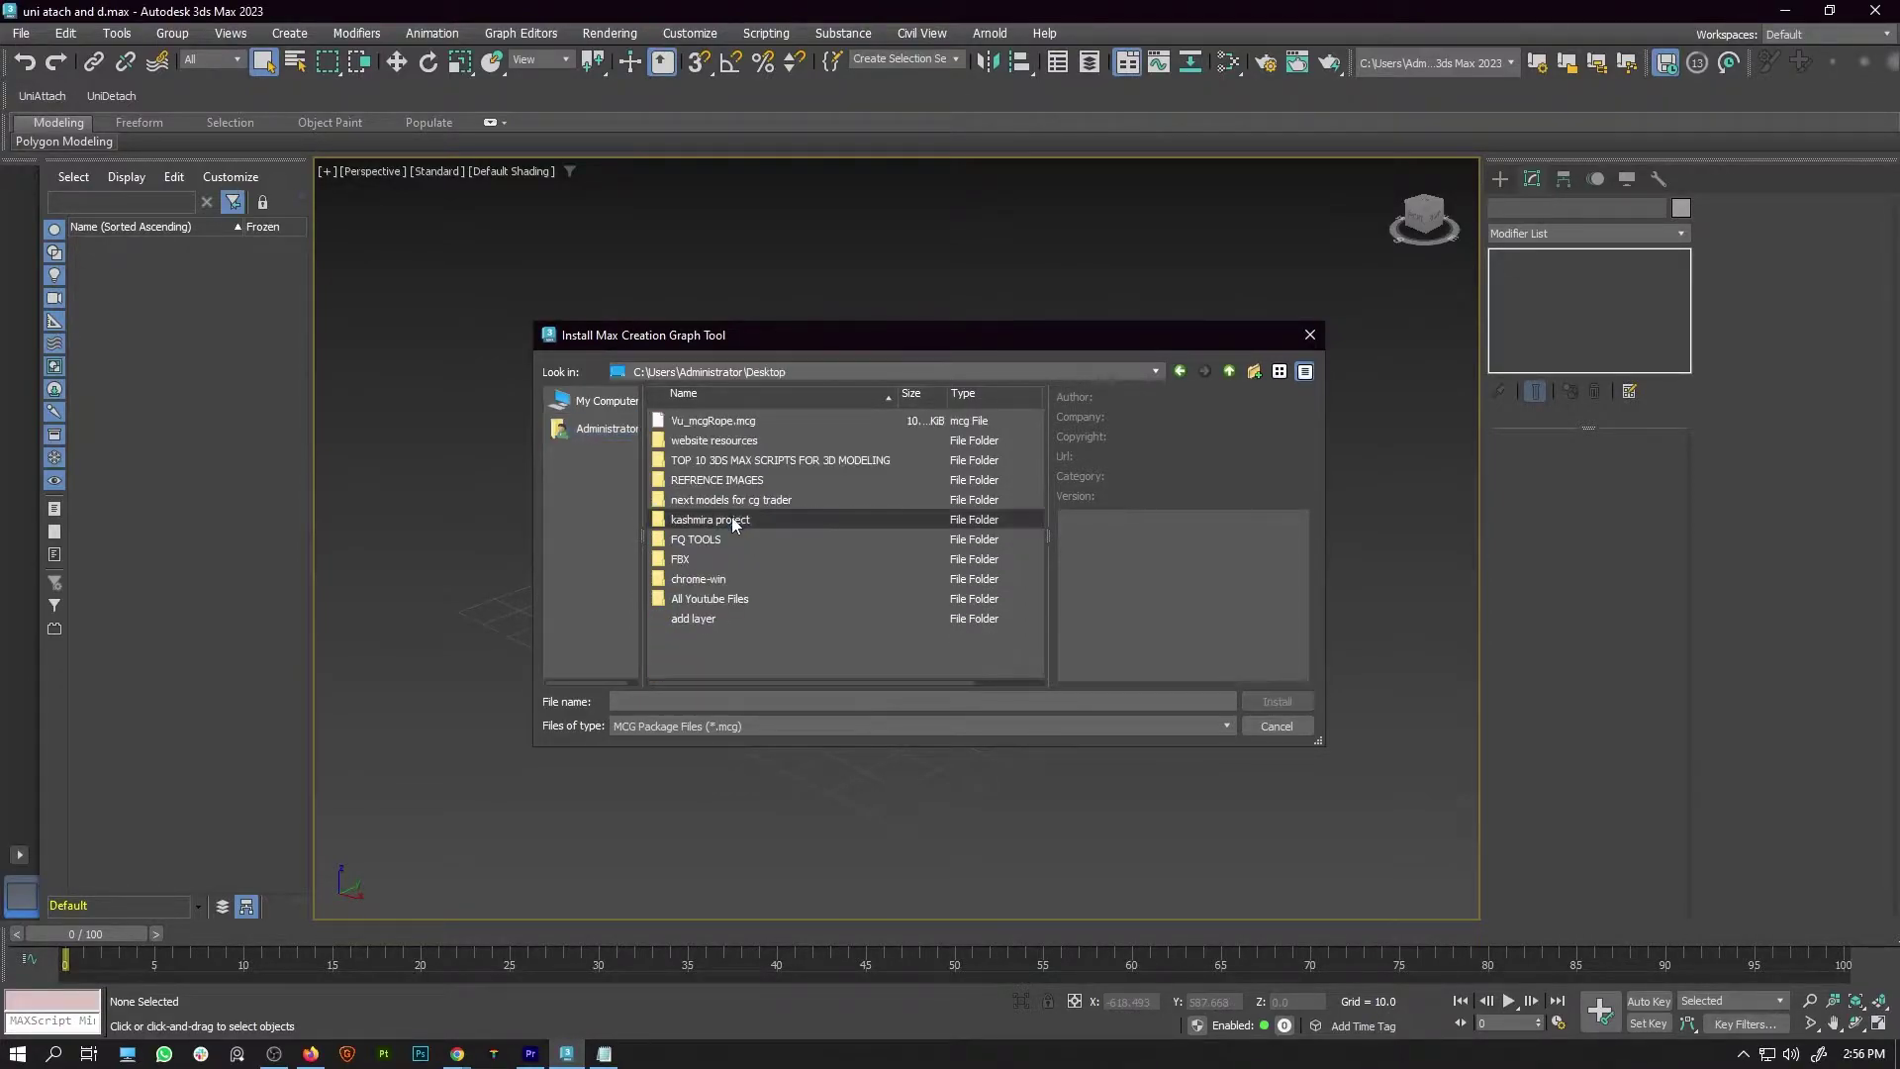
{"action": "double_click", "coordinate": [736, 422]}
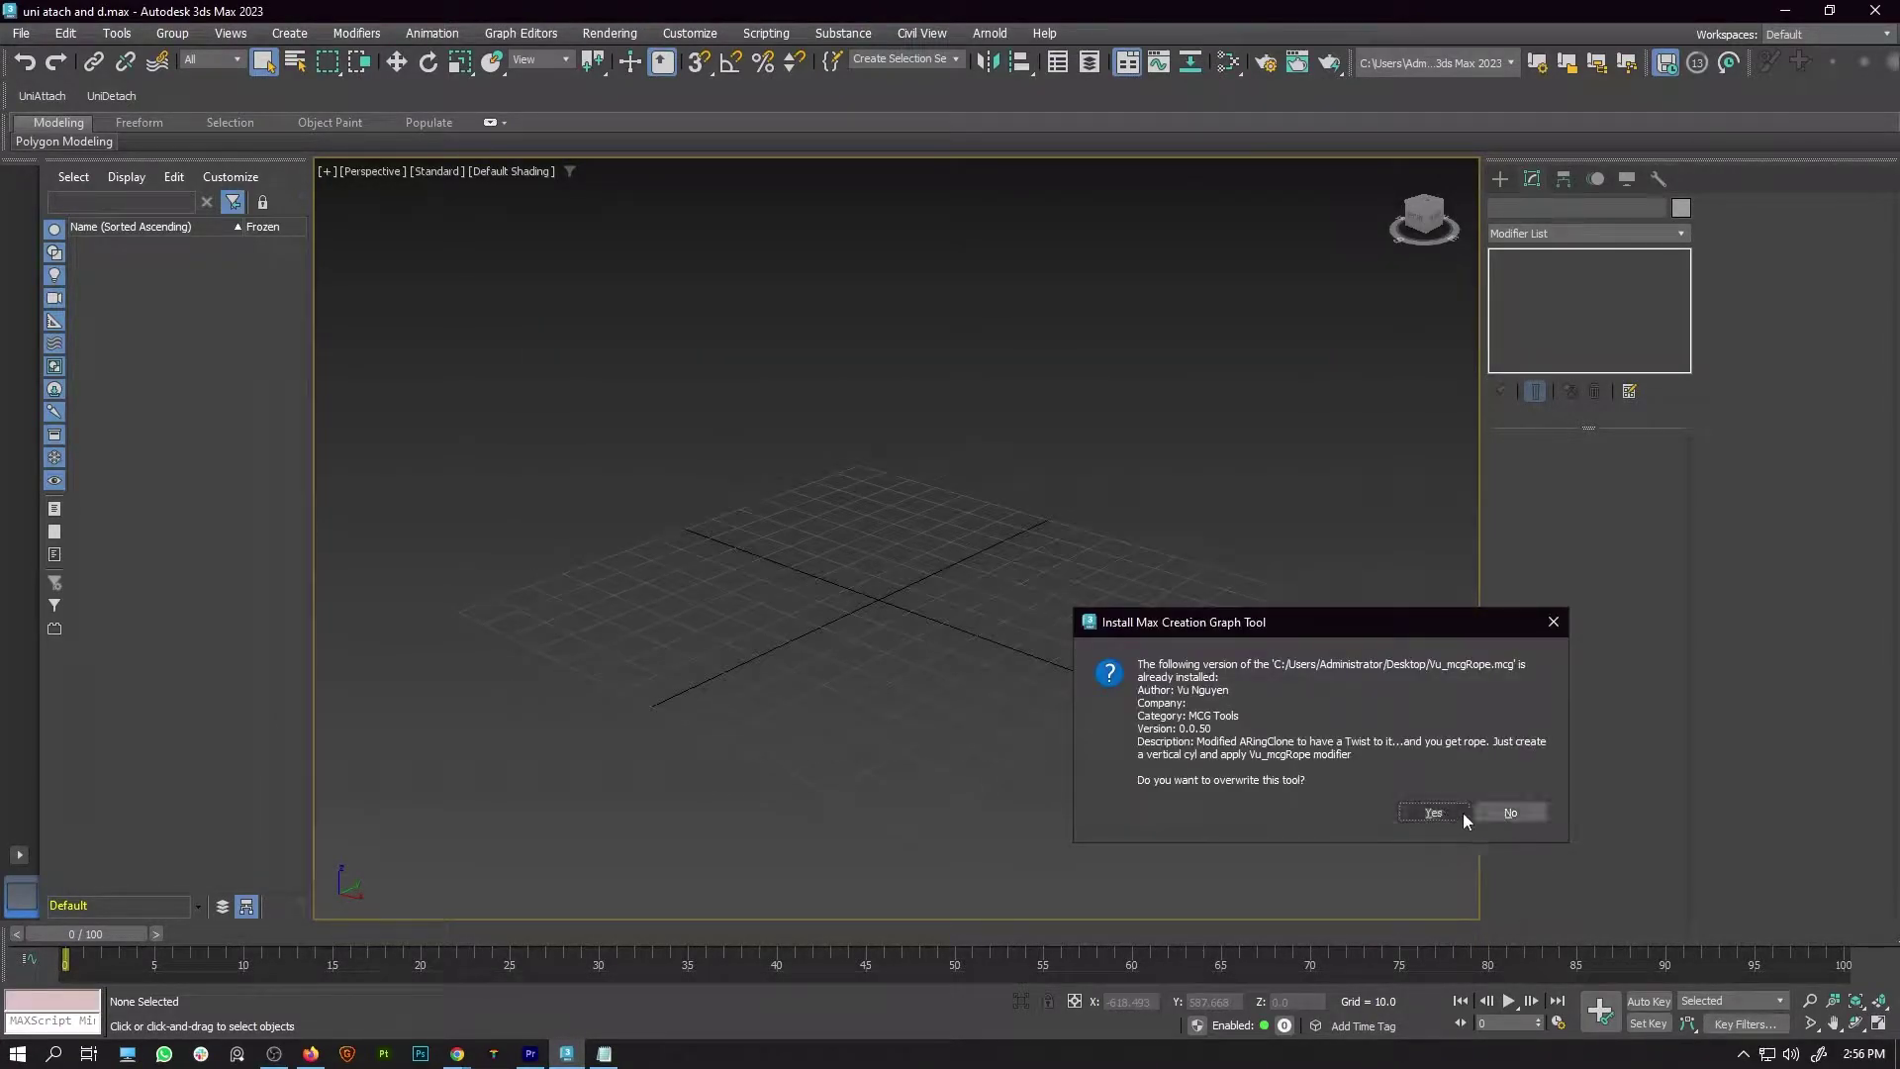
{"action": "left_click", "coordinate": [1463, 812]}
{"action": "left_click", "coordinate": [1494, 780]}
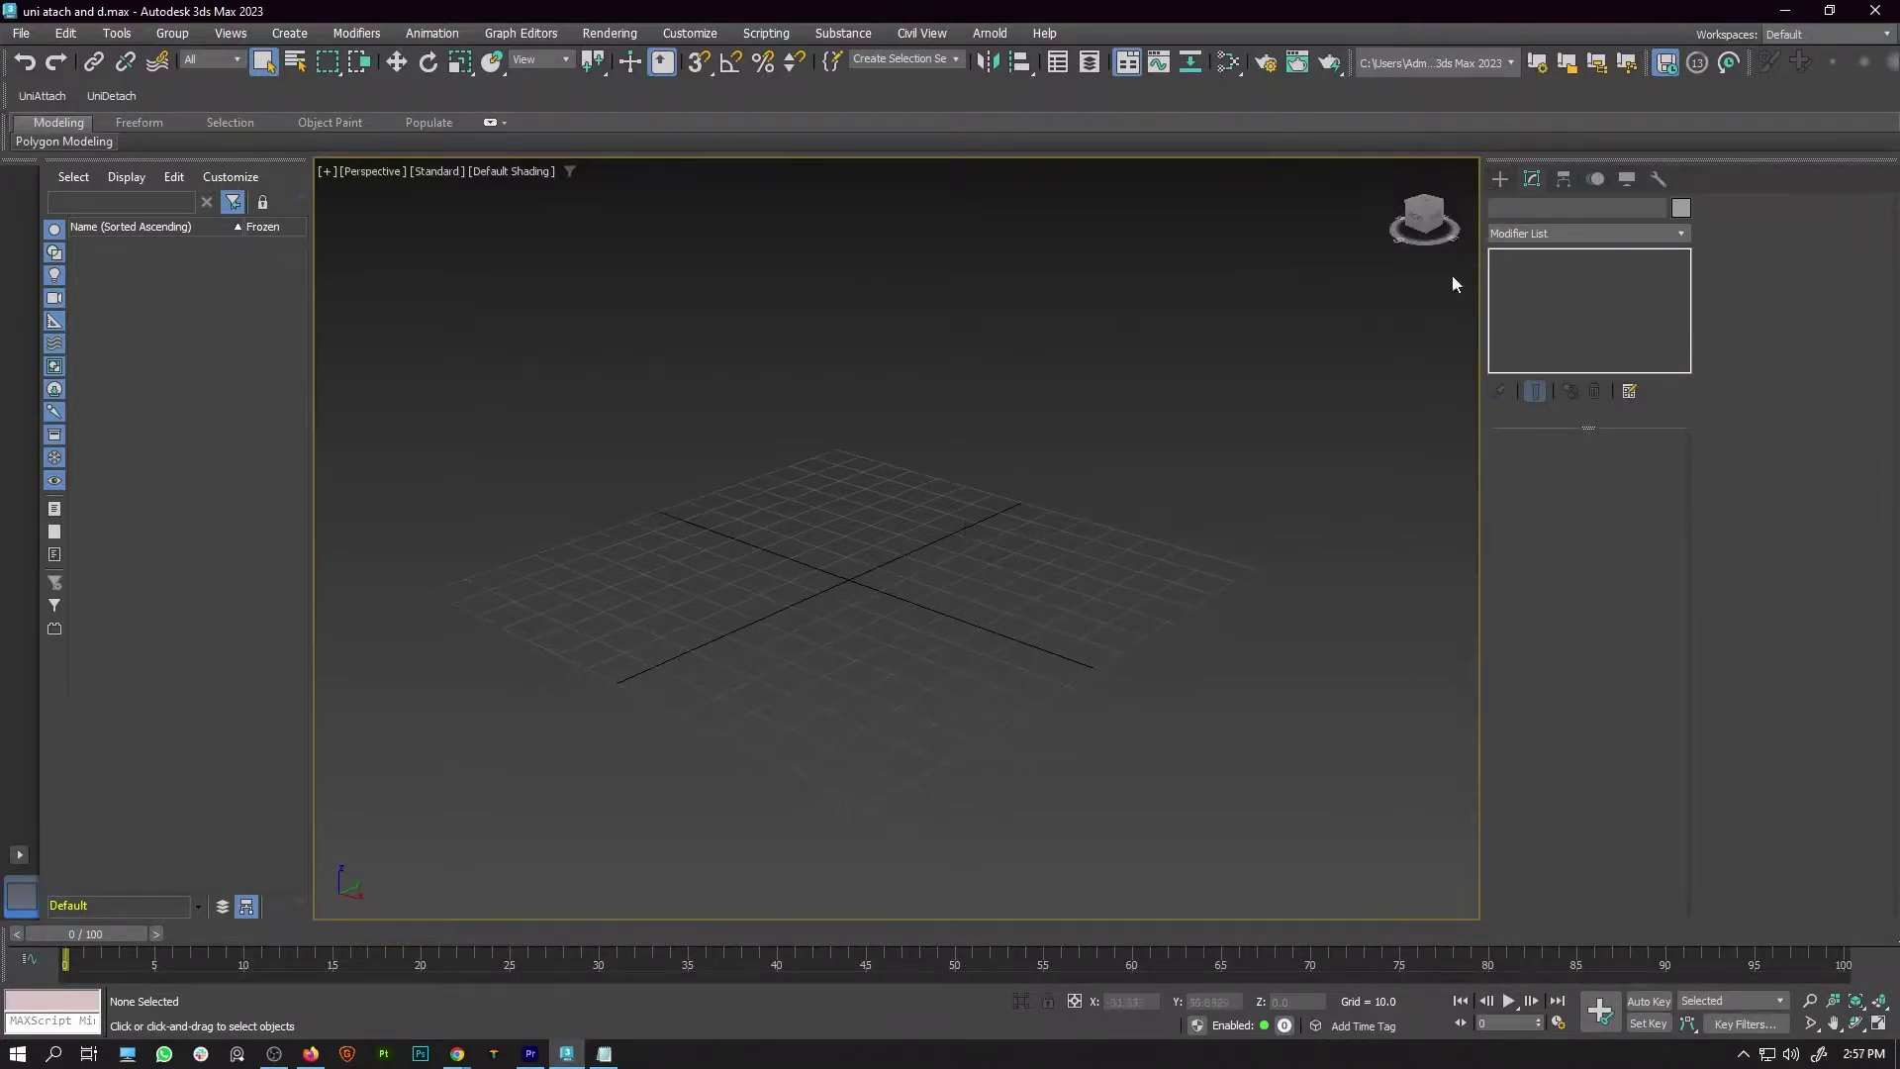
Create an upright cylinder of about 11.2 radius and about 81.8 height at the centre of the grid
{"action": "left_click", "coordinate": [1500, 178]}
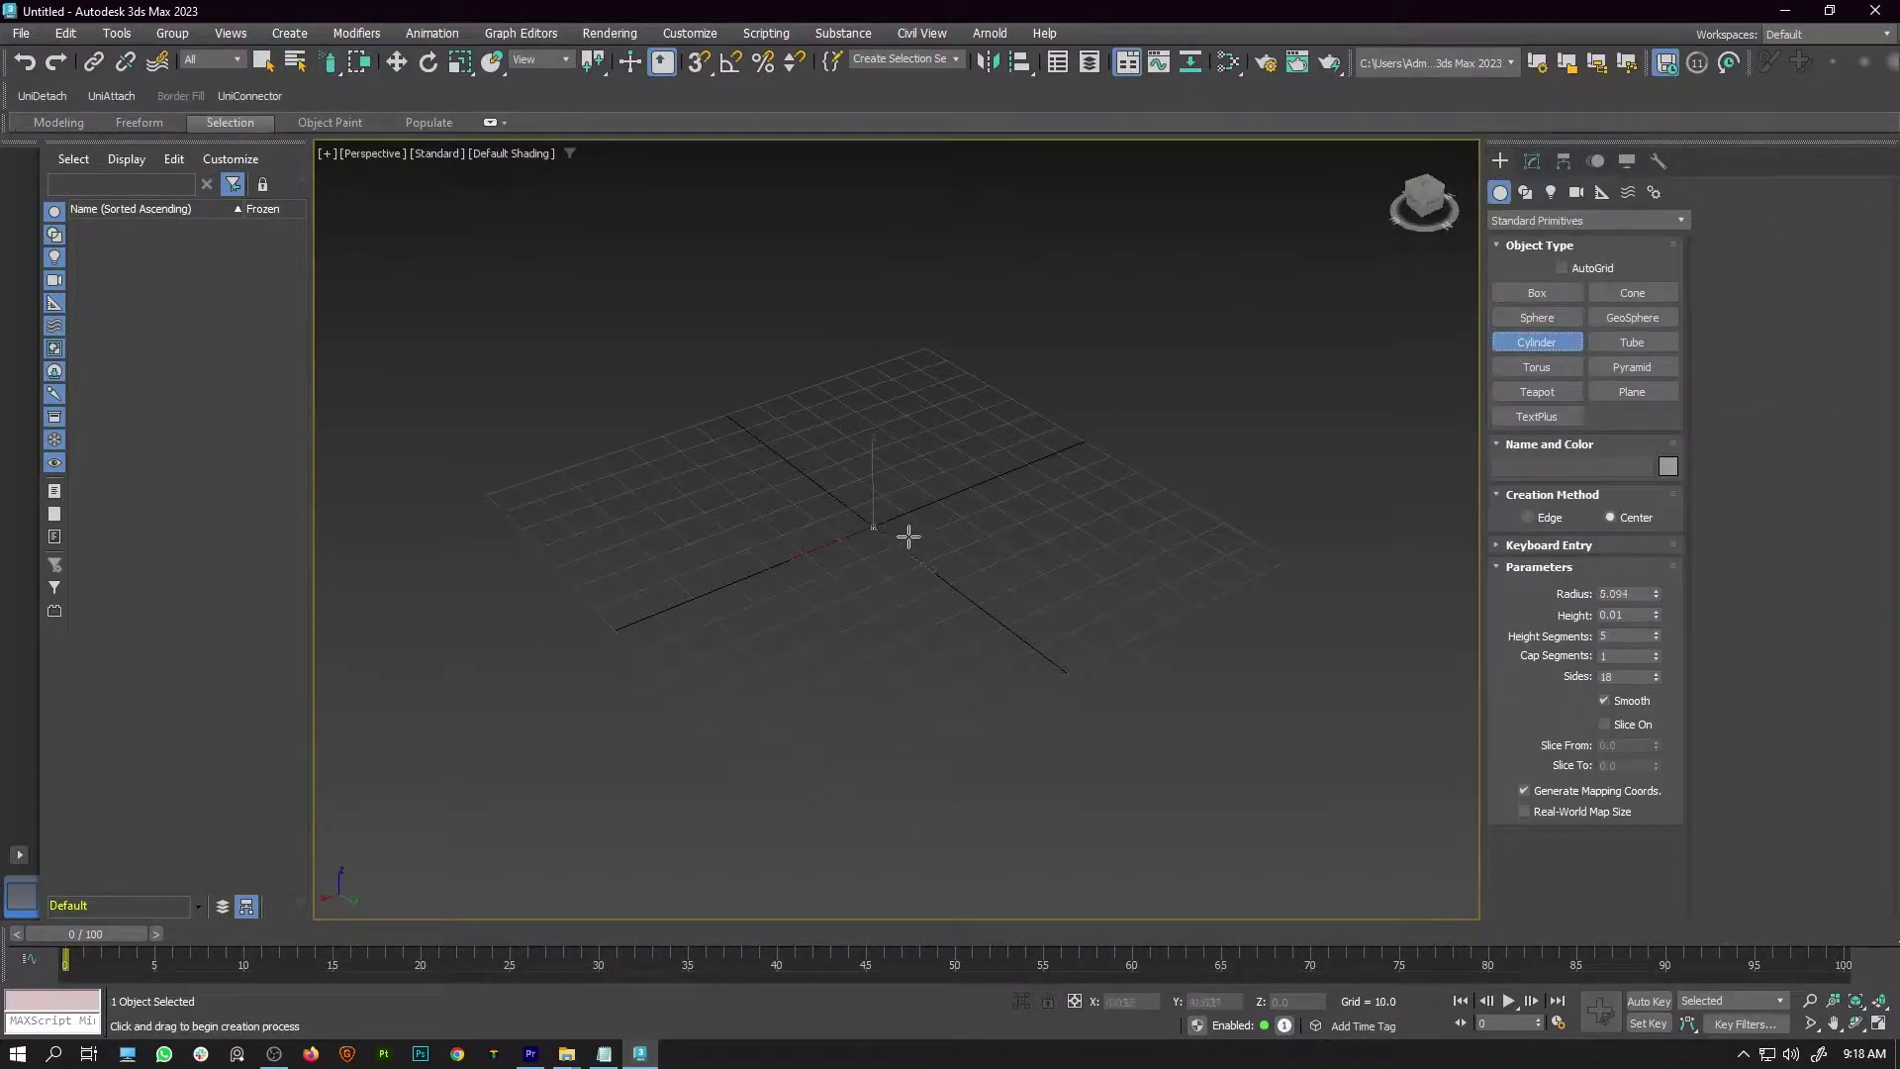
{"action": "left_click_drag", "start_coordinate": [874, 534], "coordinate": [924, 540]}
{"action": "left_click", "coordinate": [814, 195]}
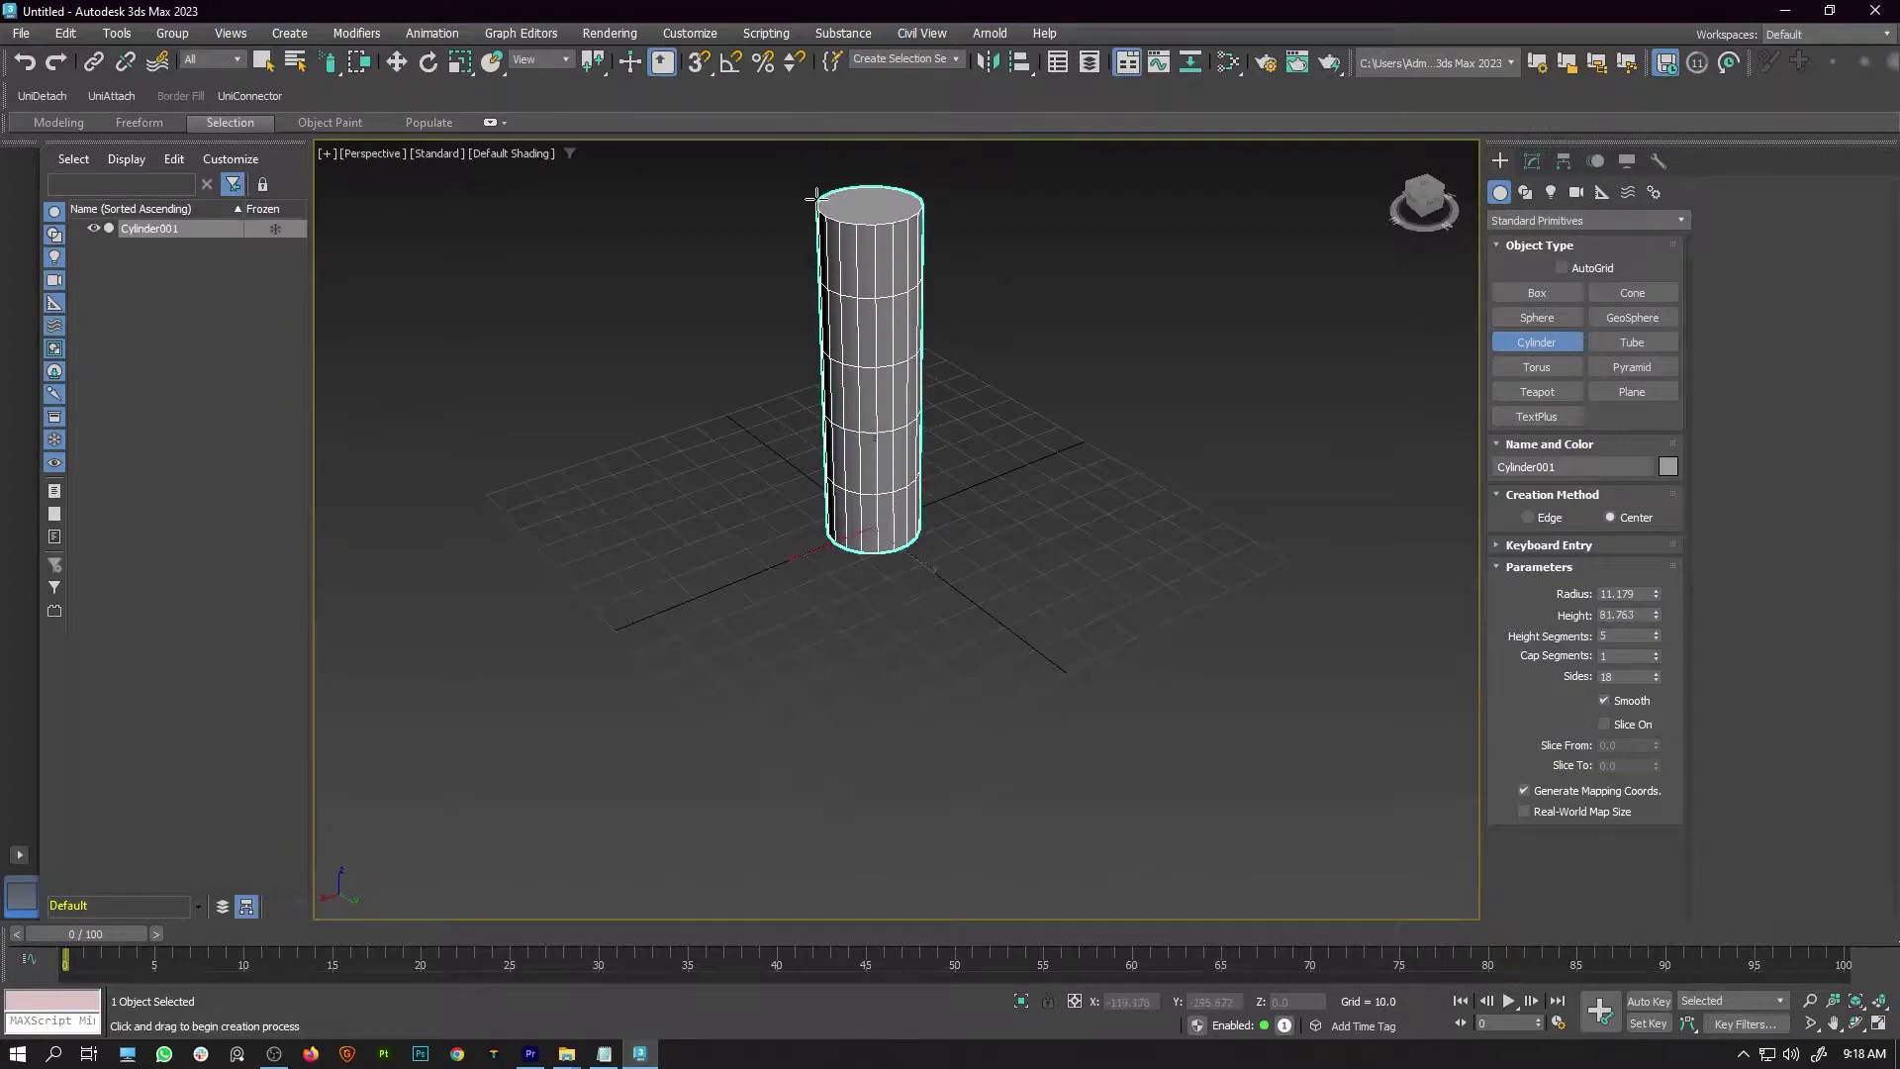
{"action": "key", "text": "w"}
{"action": "middle_click_drag", "start_coordinate": [1048, 394], "coordinate": [986, 451], "text": "alt"}
Apply the Vu_mcgRope modifier to the cylinder and set its Twist to about 697
{"action": "left_click", "coordinate": [1529, 162]}
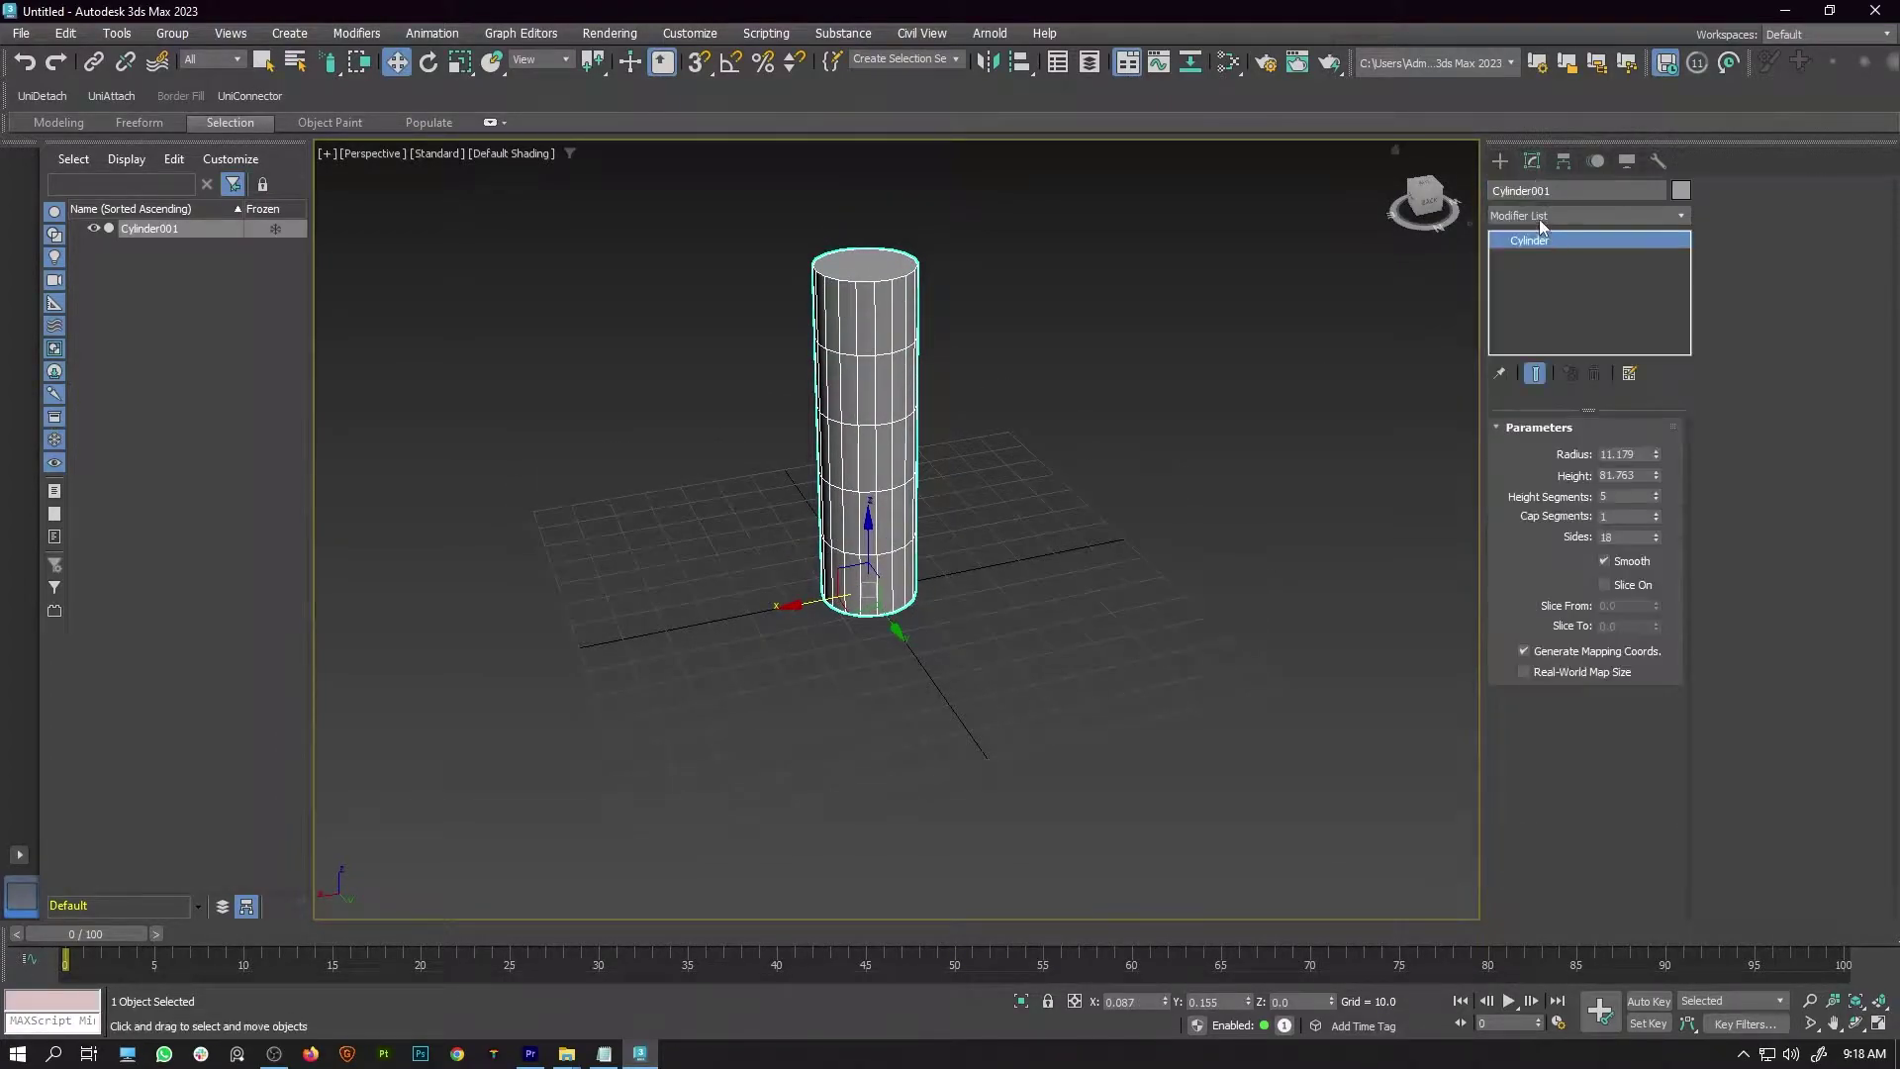
{"action": "left_click", "coordinate": [1540, 217]}
{"action": "type", "text": "uv"}
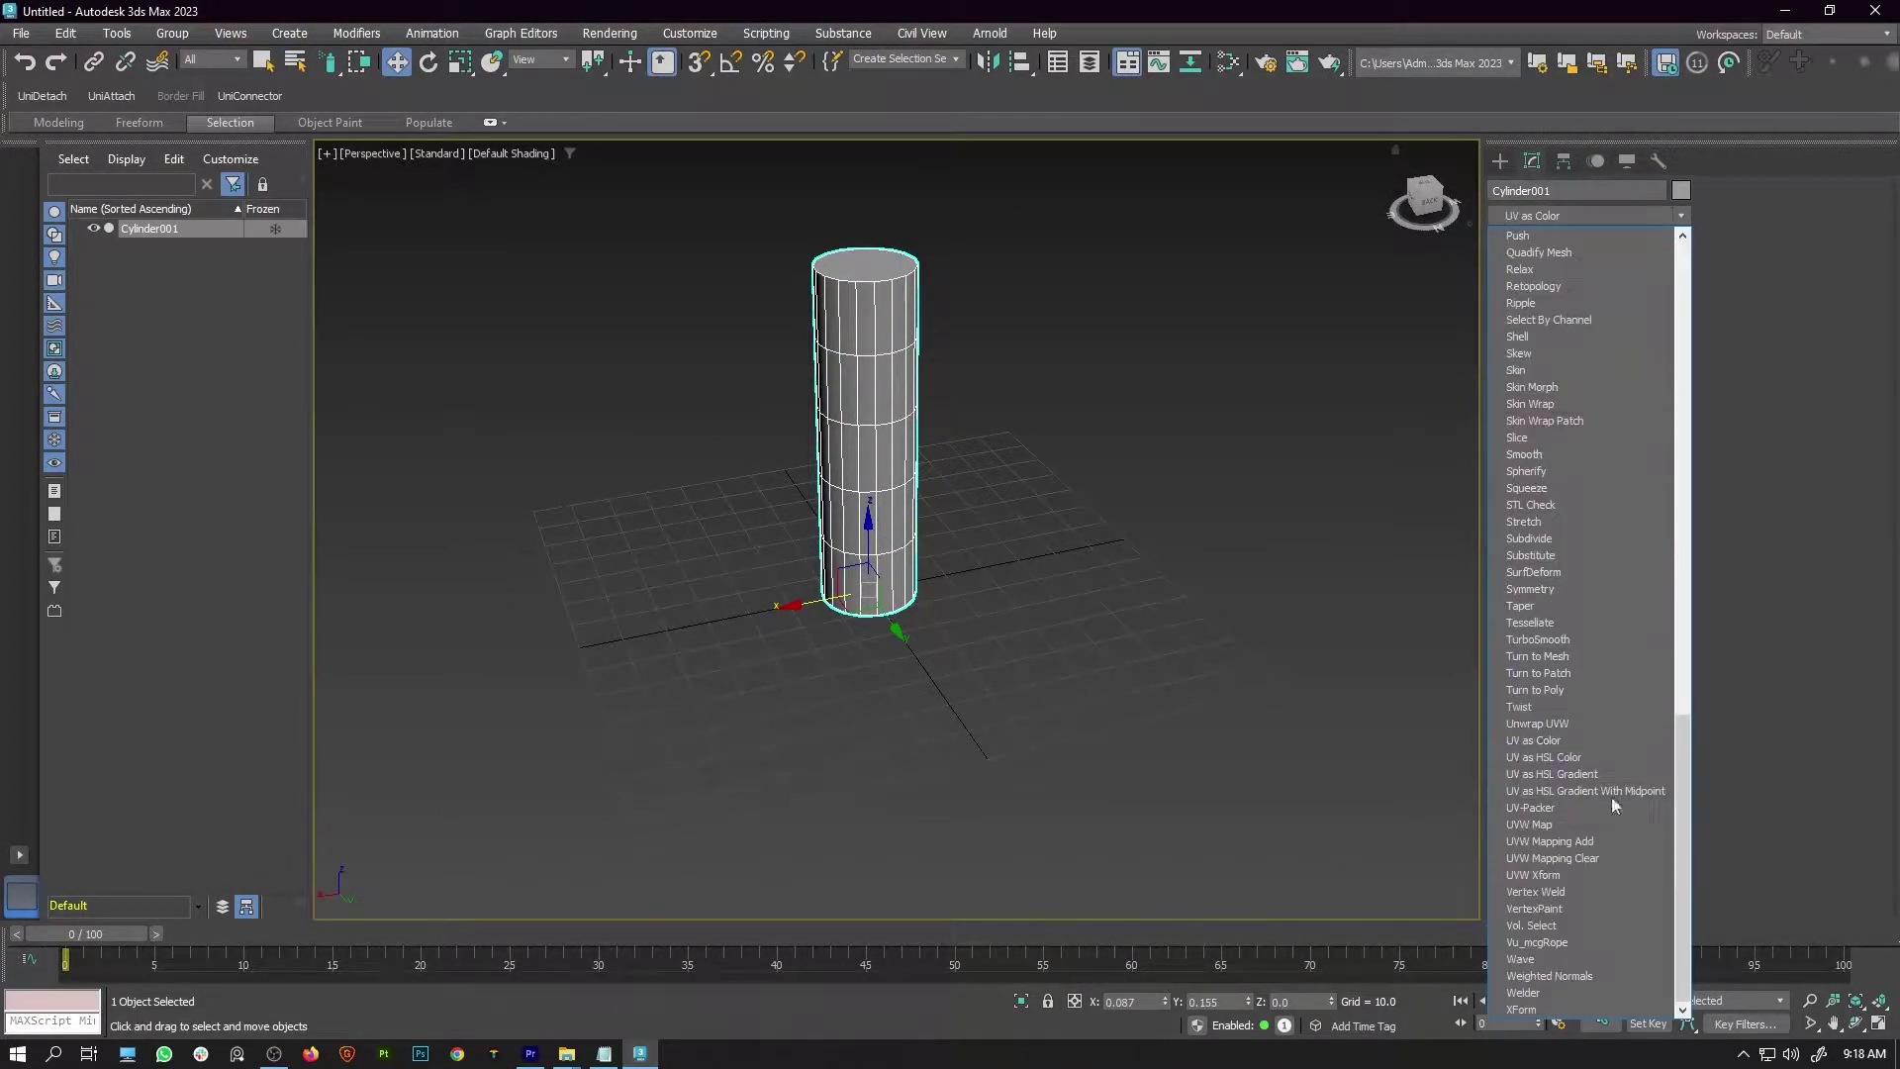
{"action": "left_click", "coordinate": [1554, 946]}
{"action": "middle_click_drag", "start_coordinate": [1166, 481], "coordinate": [1115, 441], "text": "alt"}
{"action": "left_click_drag", "start_coordinate": [1645, 493], "coordinate": [1649, 540]}
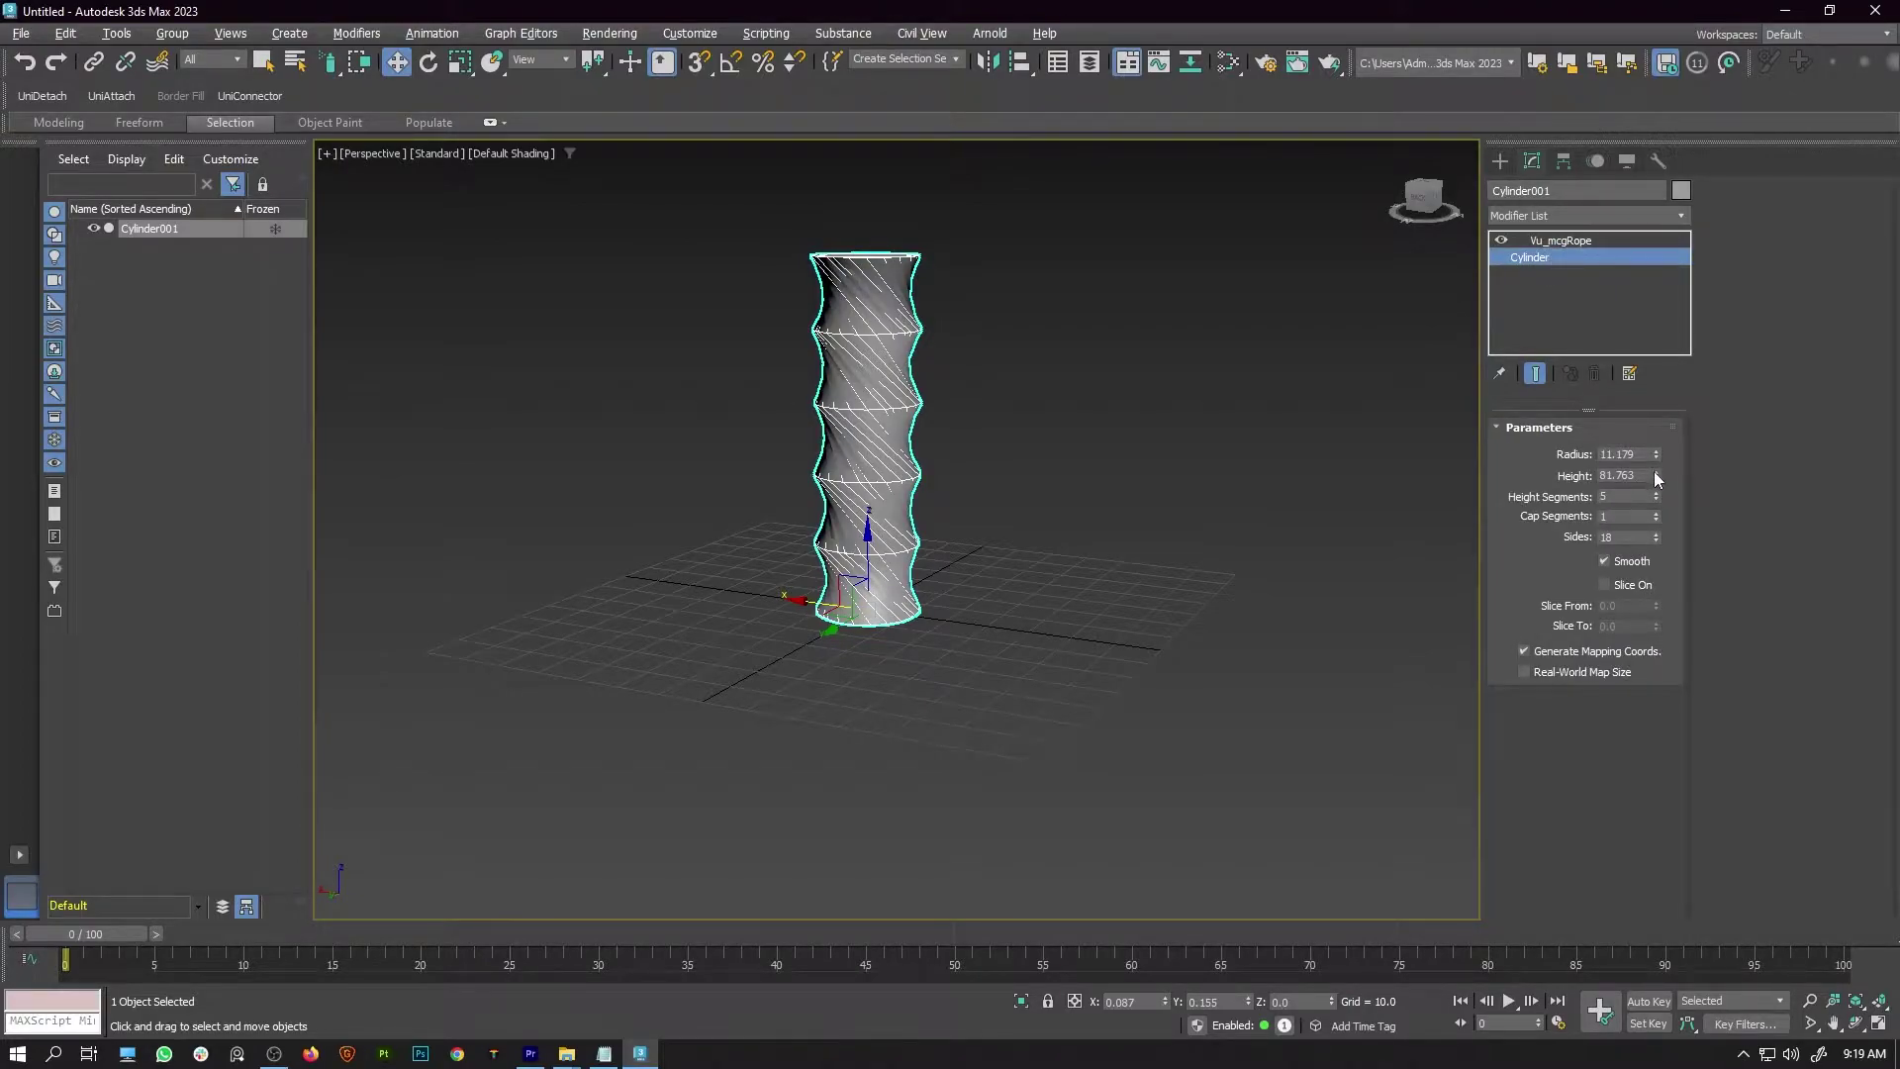
Increase the base cylinder's height and height segments beneath the rope modifier
{"action": "mouse_move", "coordinate": [1656, 473]}
{"action": "left_mouse_down"}
{"action": "mouse_move", "coordinate": [1656, 435]}
{"action": "mouse_move", "coordinate": [1659, 490]}
{"action": "mouse_move", "coordinate": [1659, 435]}
{"action": "left_mouse_up"}
{"action": "left_click", "coordinate": [1340, 433]}
{"action": "left_click", "coordinate": [886, 391]}
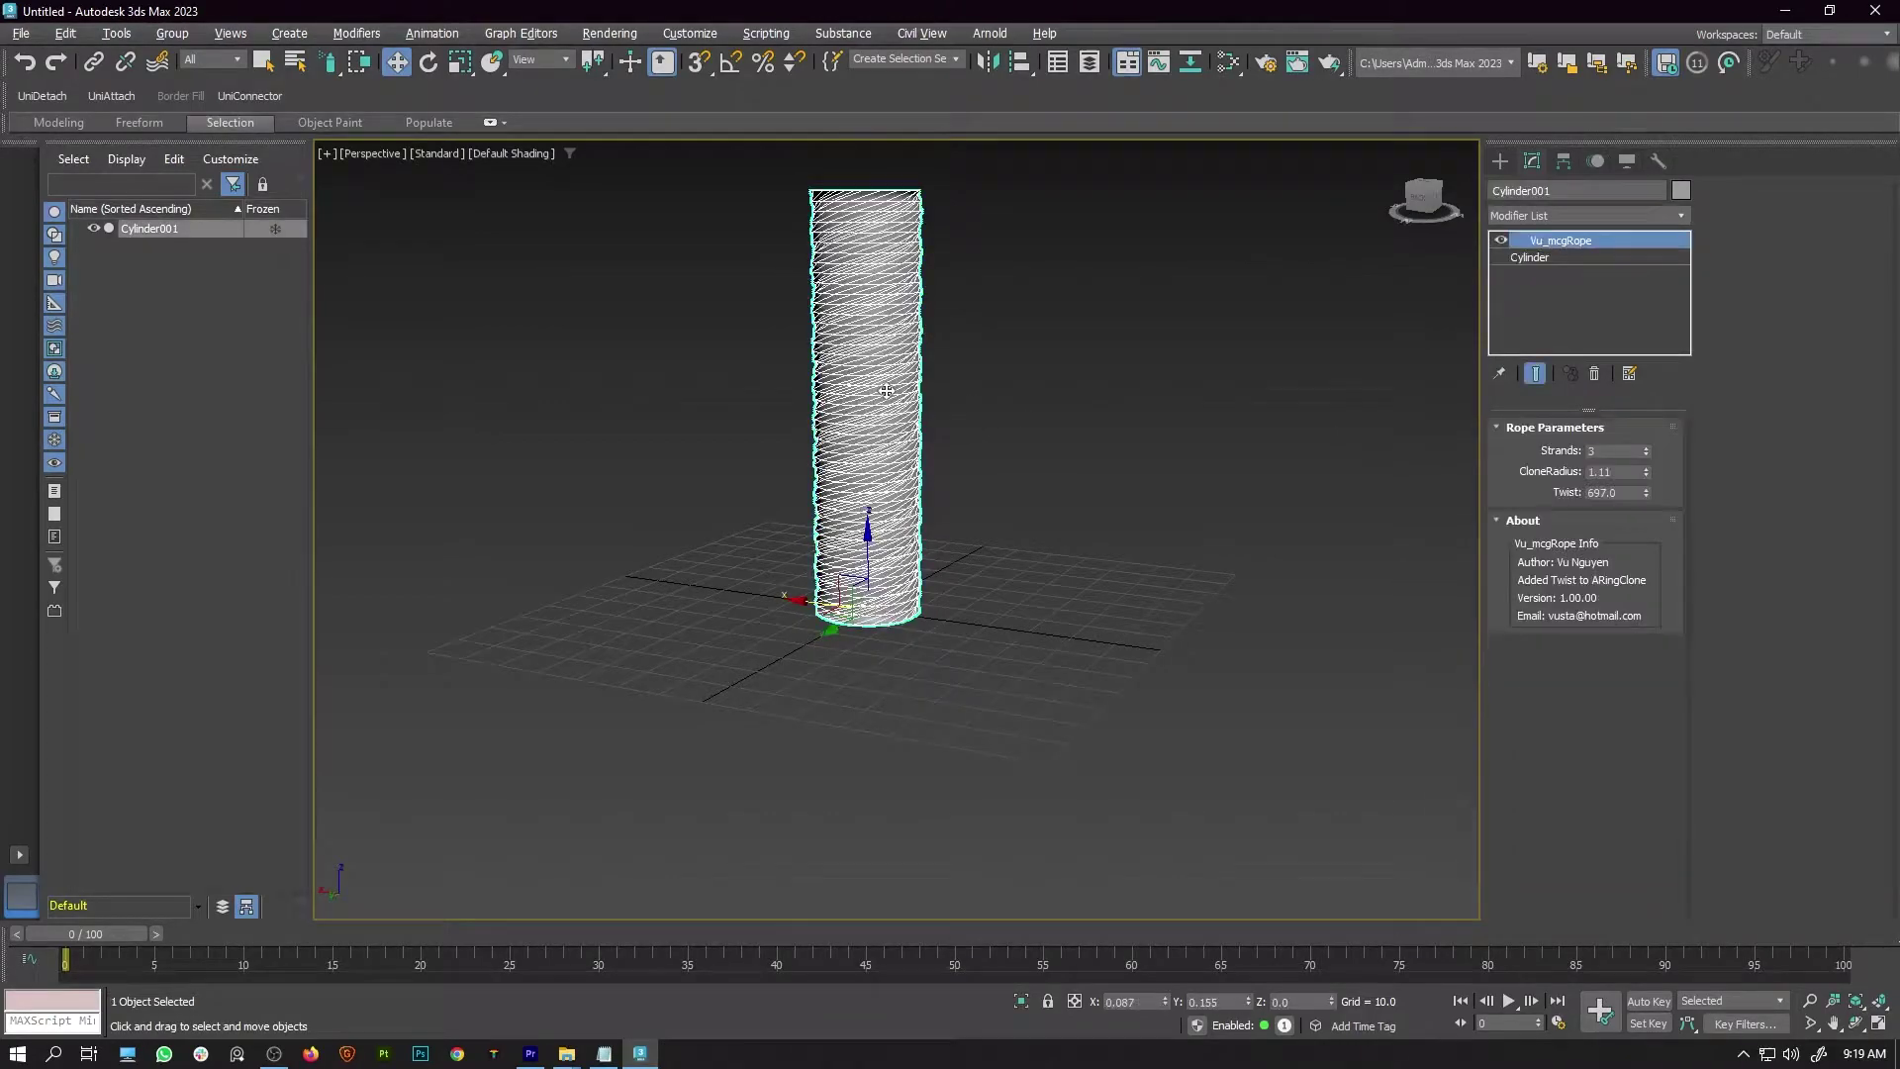
Set the rope modifier to 2 strands, with a CloneRadius of 3.48 and a Twist of about 1128.8
{"action": "left_click", "coordinate": [1558, 243]}
{"action": "left_click", "coordinate": [1646, 456]}
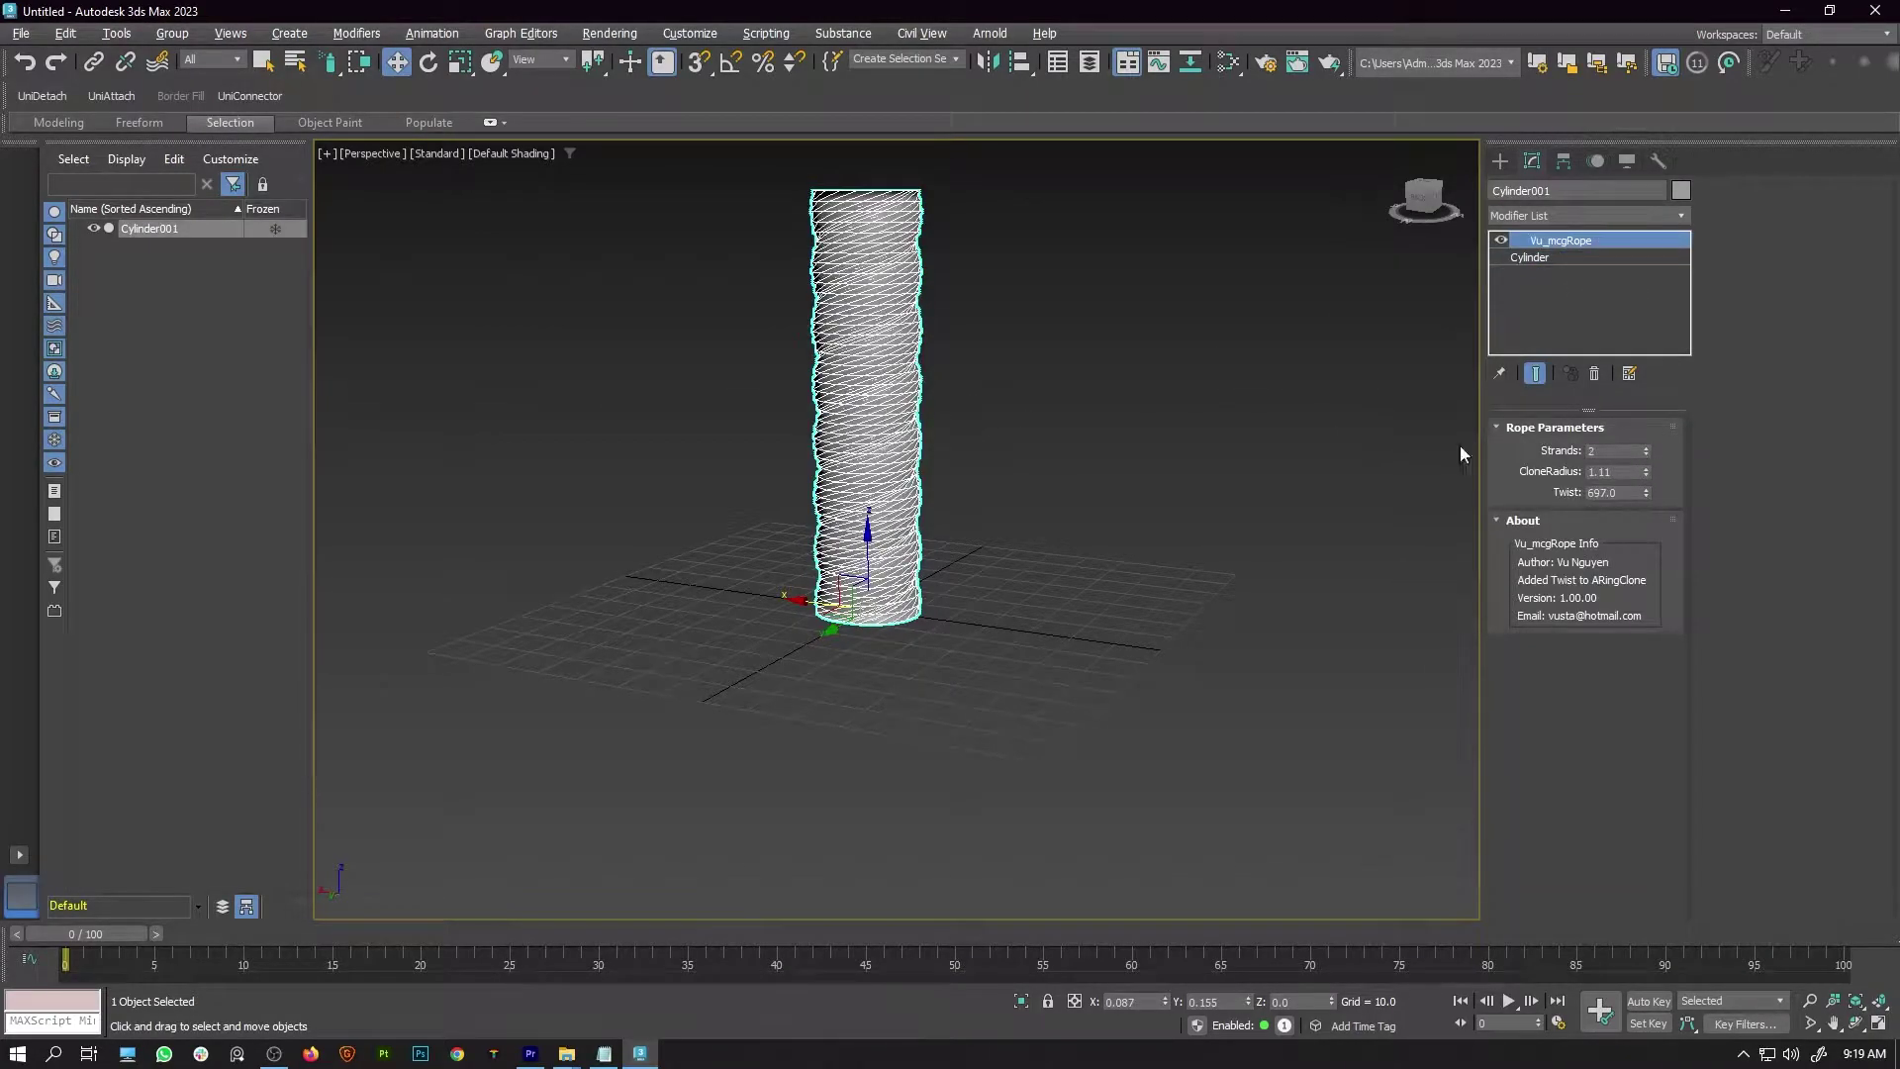
{"action": "left_click", "coordinate": [1257, 435]}
{"action": "middle_click_drag", "start_coordinate": [1154, 426], "coordinate": [1034, 420], "text": "alt"}
{"action": "left_click", "coordinate": [946, 411]}
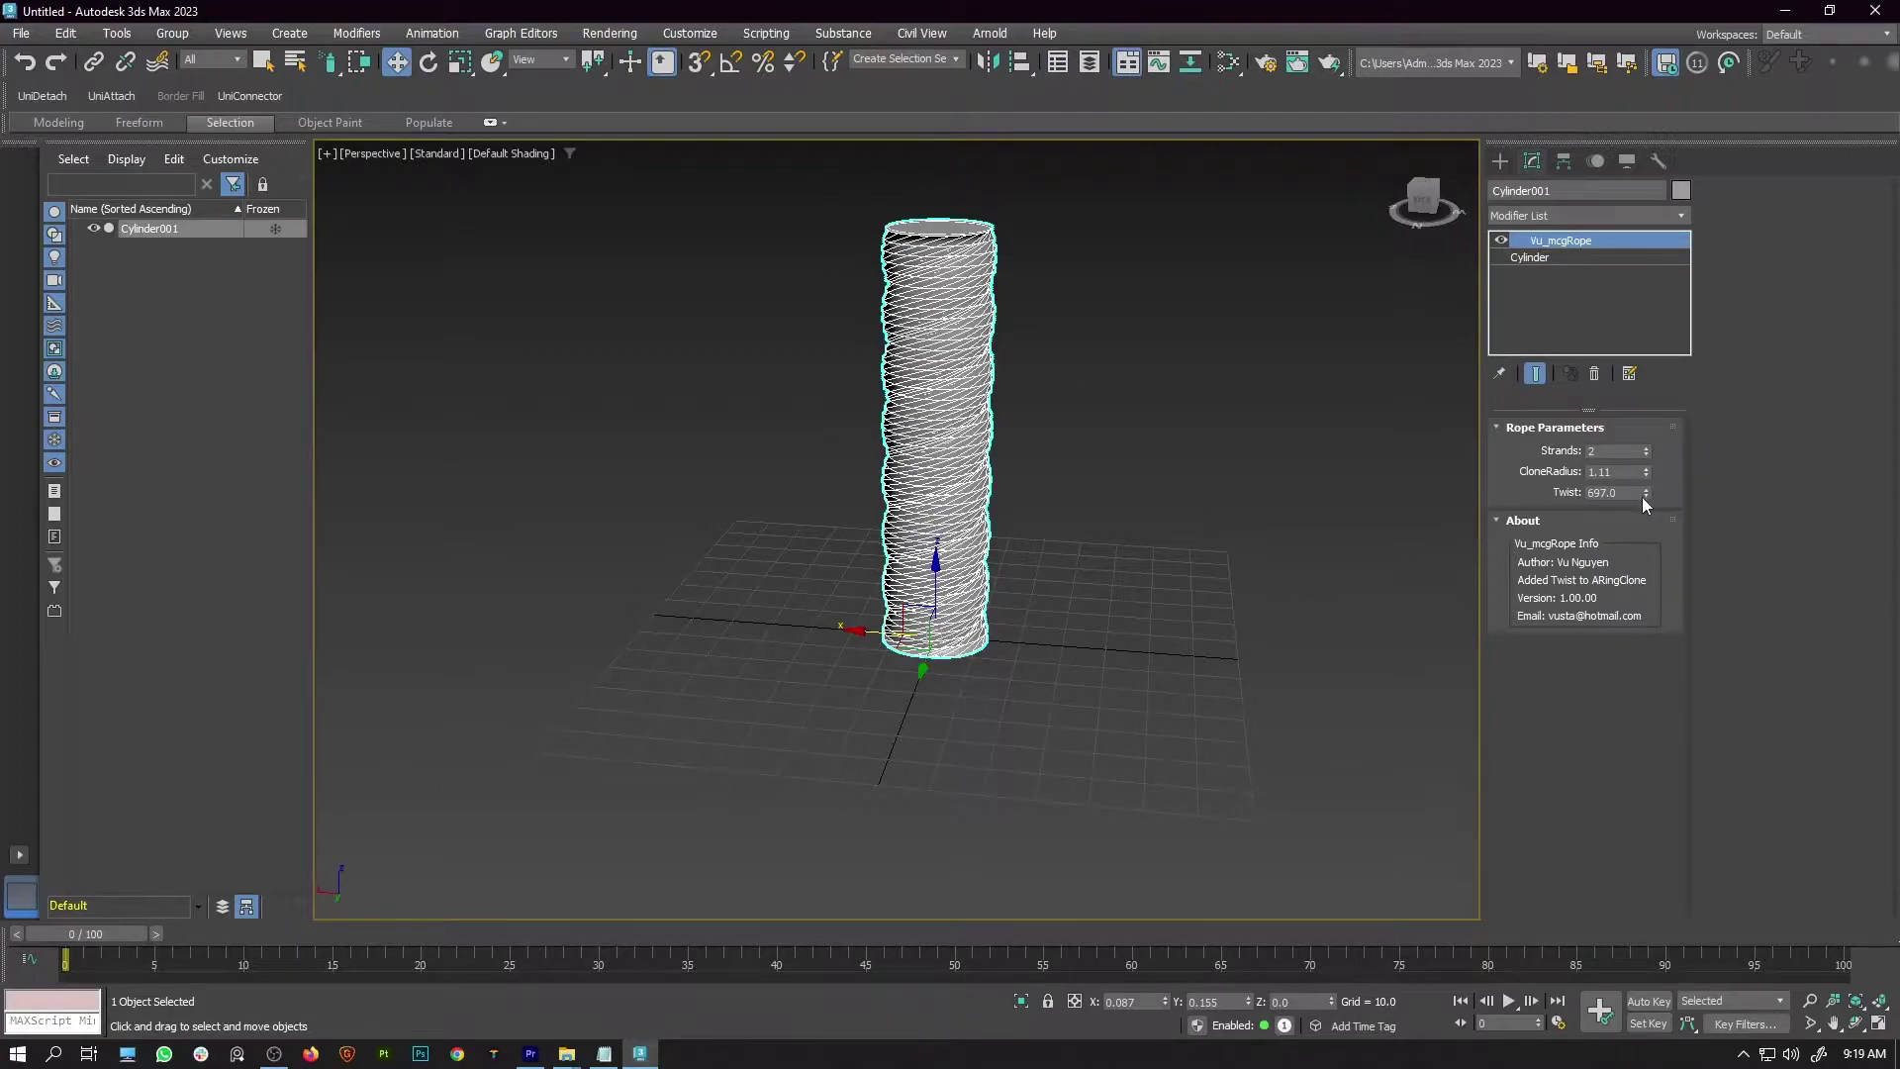
{"action": "left_click_drag", "start_coordinate": [1646, 493], "coordinate": [1646, 466]}
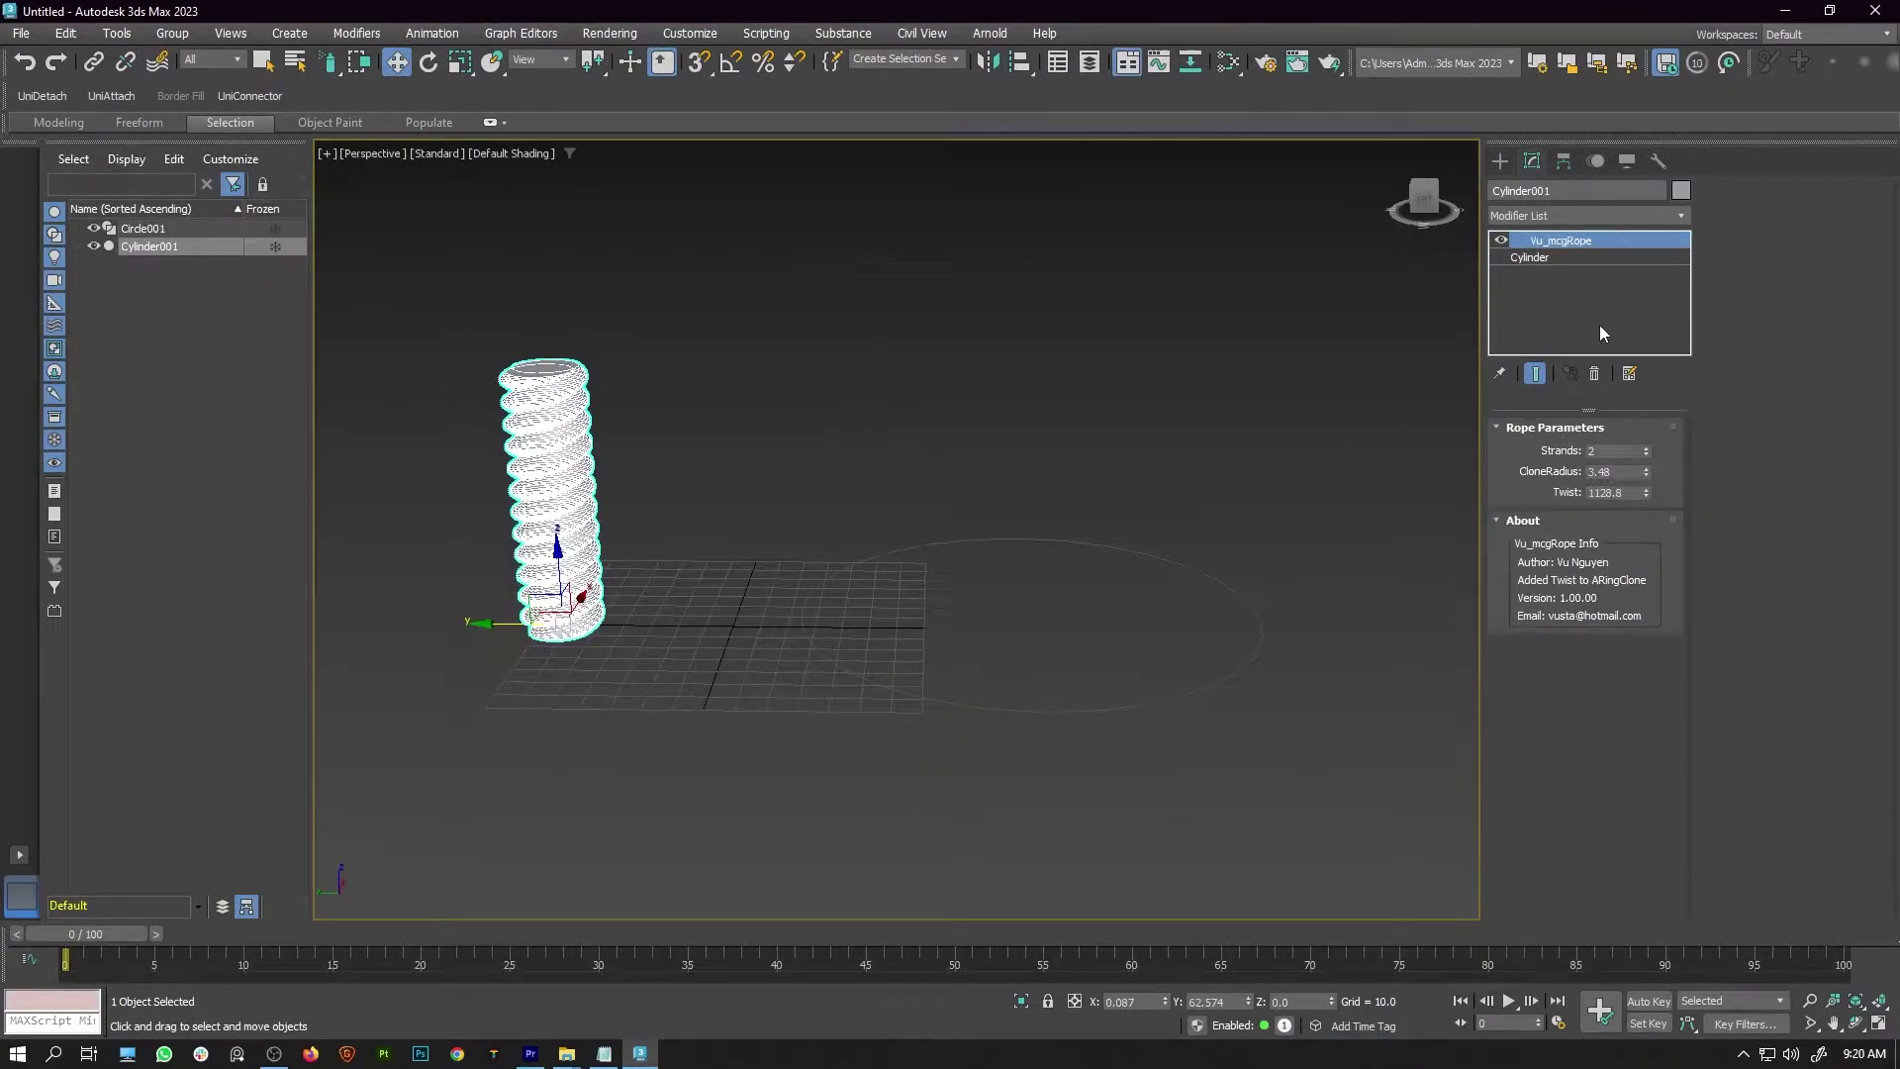
Apply the PathDeform (WSM) modifier to the rope and pick the large circle as its path
{"action": "left_click", "coordinate": [1584, 215]}
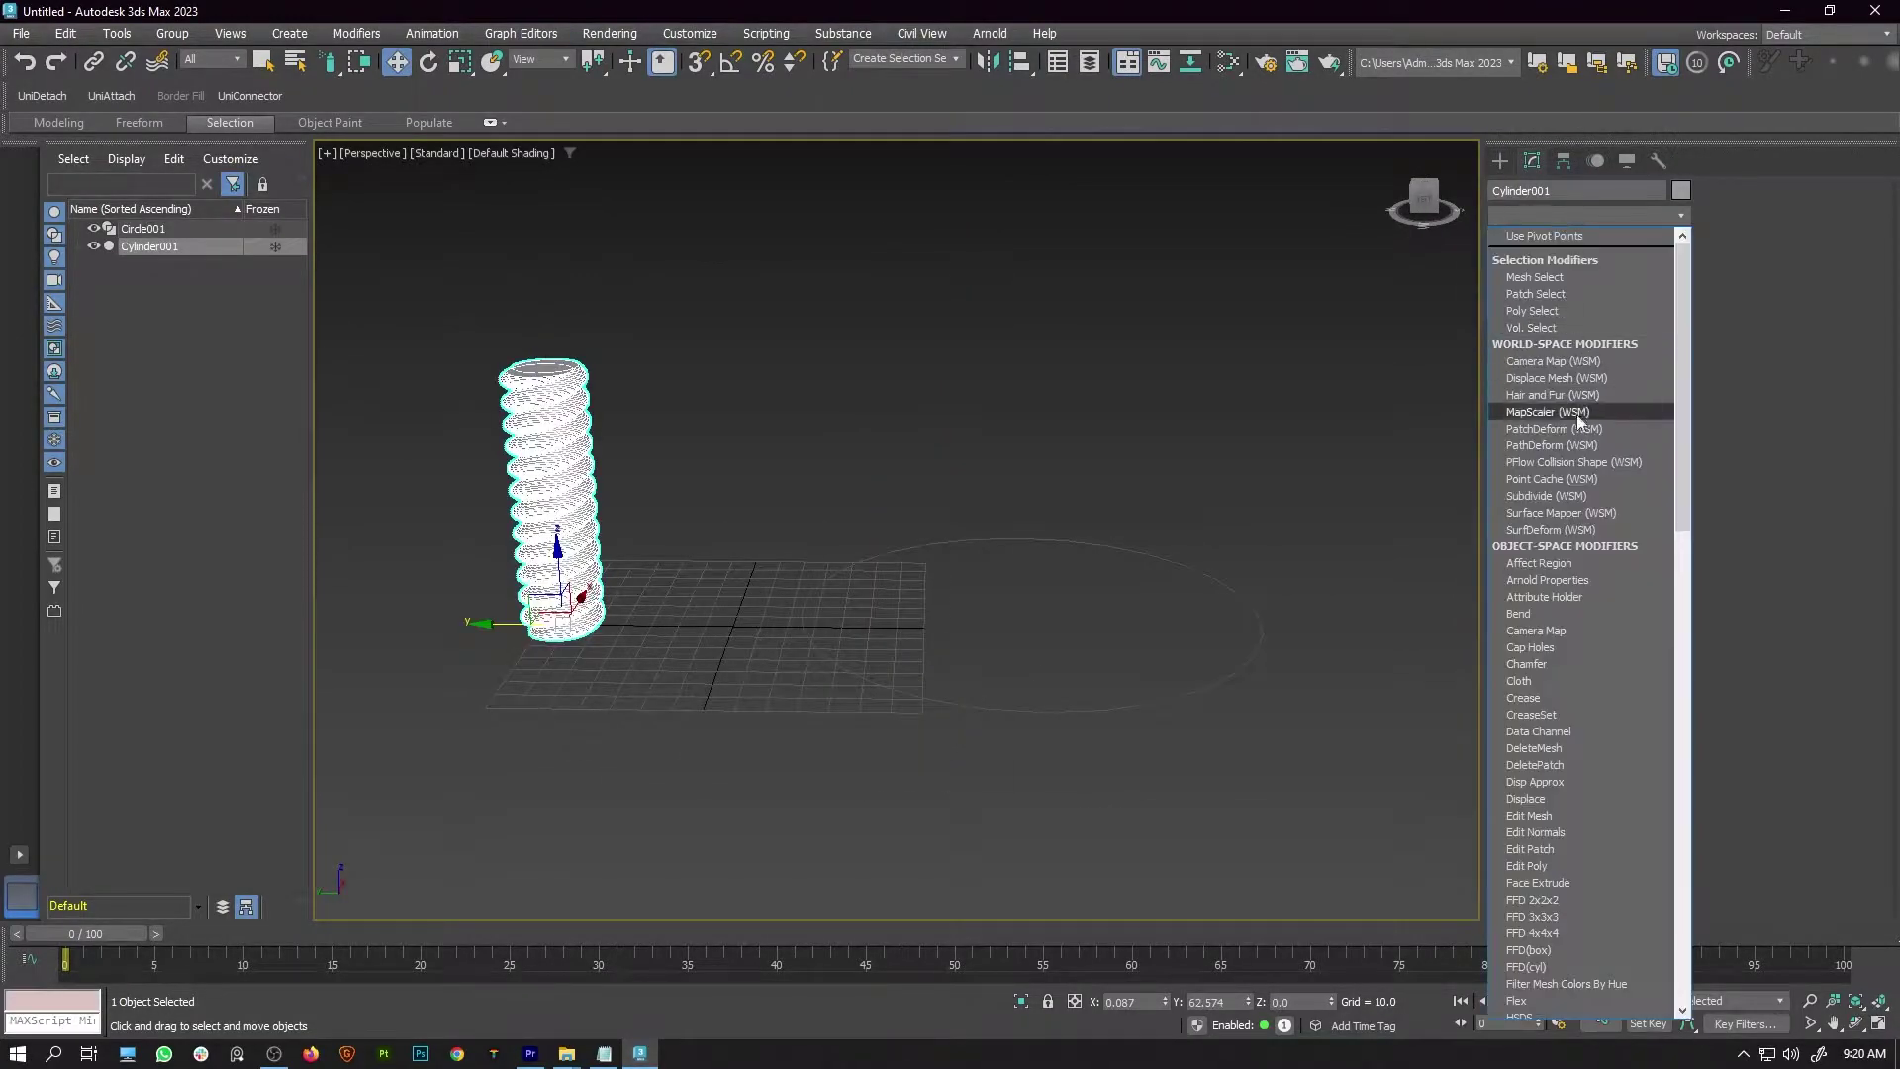
{"action": "left_click", "coordinate": [1564, 446]}
{"action": "left_click", "coordinate": [1584, 483]}
{"action": "left_click", "coordinate": [1181, 565]}
{"action": "scroll", "coordinate": [1138, 564], "scroll_direction": "down", "scroll_amount": 5}
{"action": "middle_click_drag", "start_coordinate": [1117, 638], "coordinate": [734, 681], "text": "alt"}
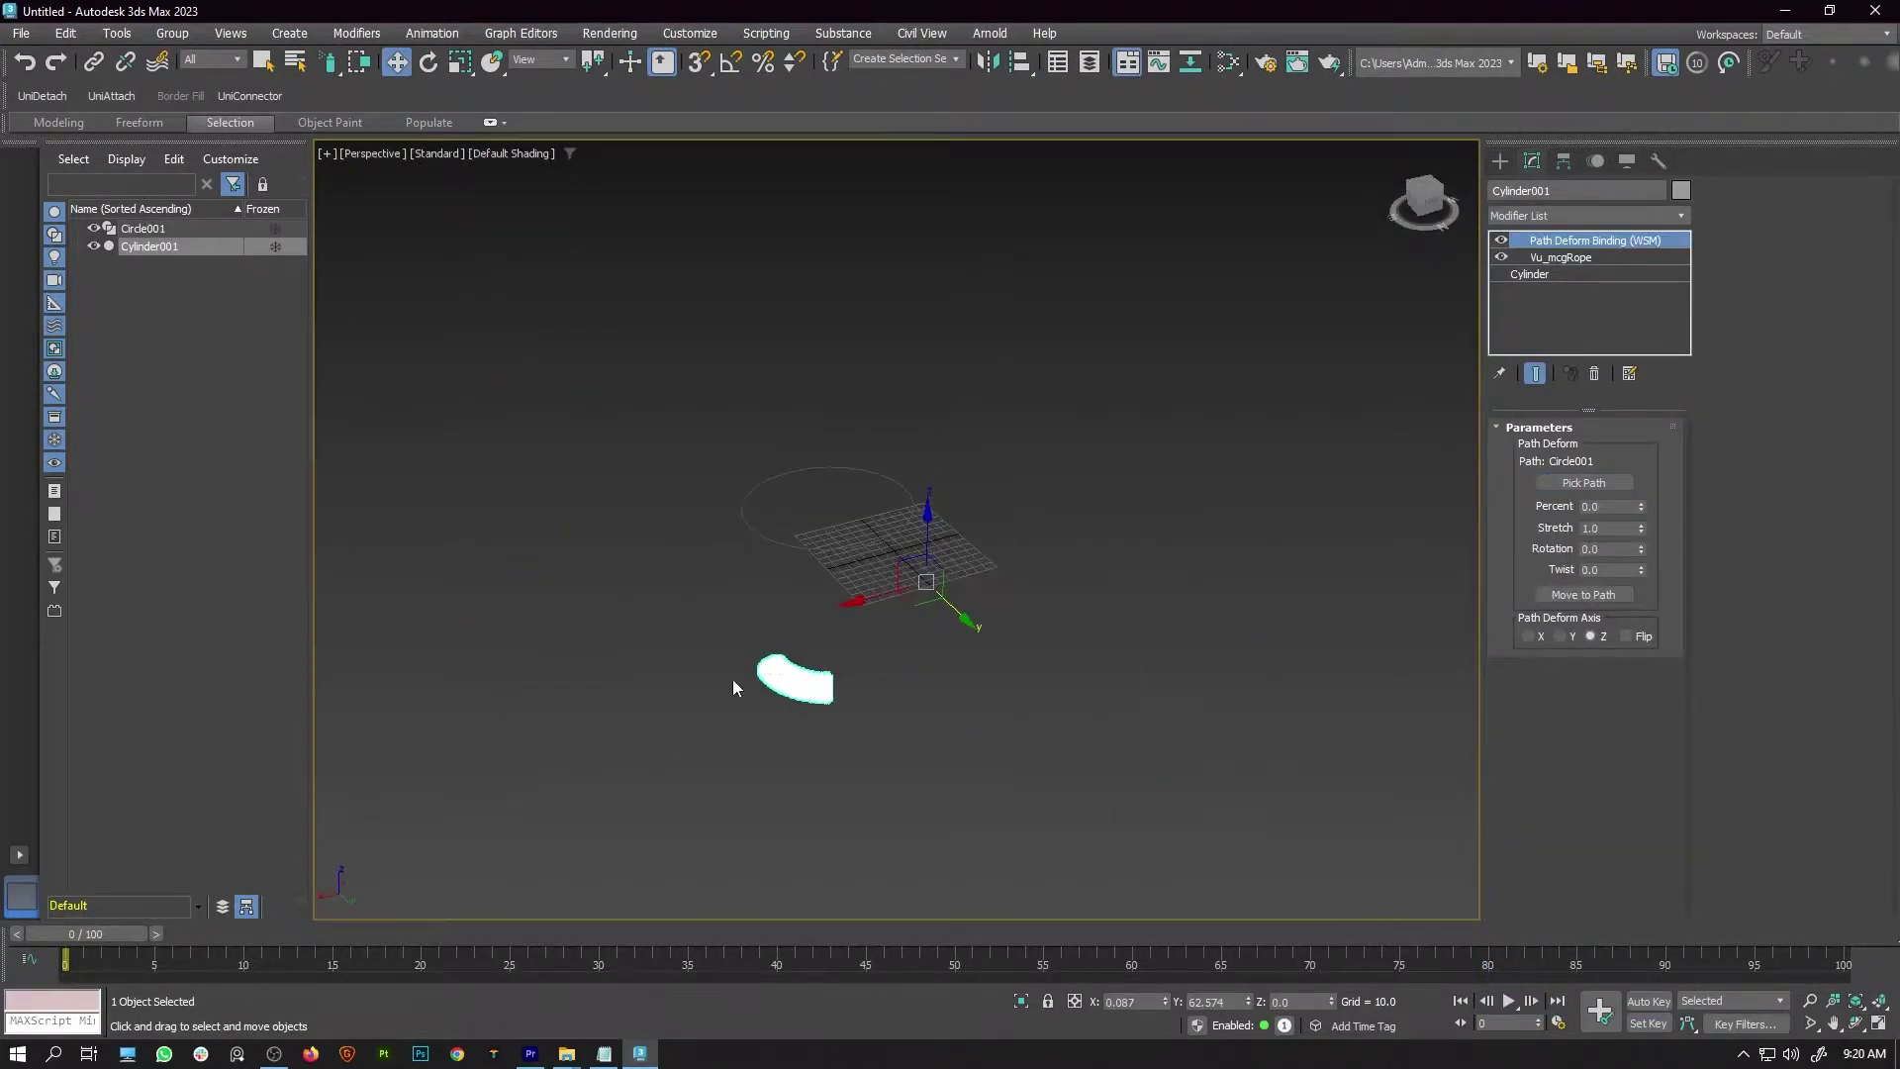
{"action": "scroll", "coordinate": [733, 679], "scroll_direction": "up", "scroll_amount": 4}
Set the path deform Stretch to about 5.67 and move the rope onto the circle path
{"action": "left_click_drag", "start_coordinate": [1642, 528], "coordinate": [1642, 445]}
{"action": "left_click", "coordinate": [1247, 430]}
{"action": "left_click", "coordinate": [1120, 586]}
{"action": "middle_click_drag", "start_coordinate": [1121, 586], "coordinate": [1142, 587], "text": "alt"}
{"action": "left_click", "coordinate": [1583, 595]}
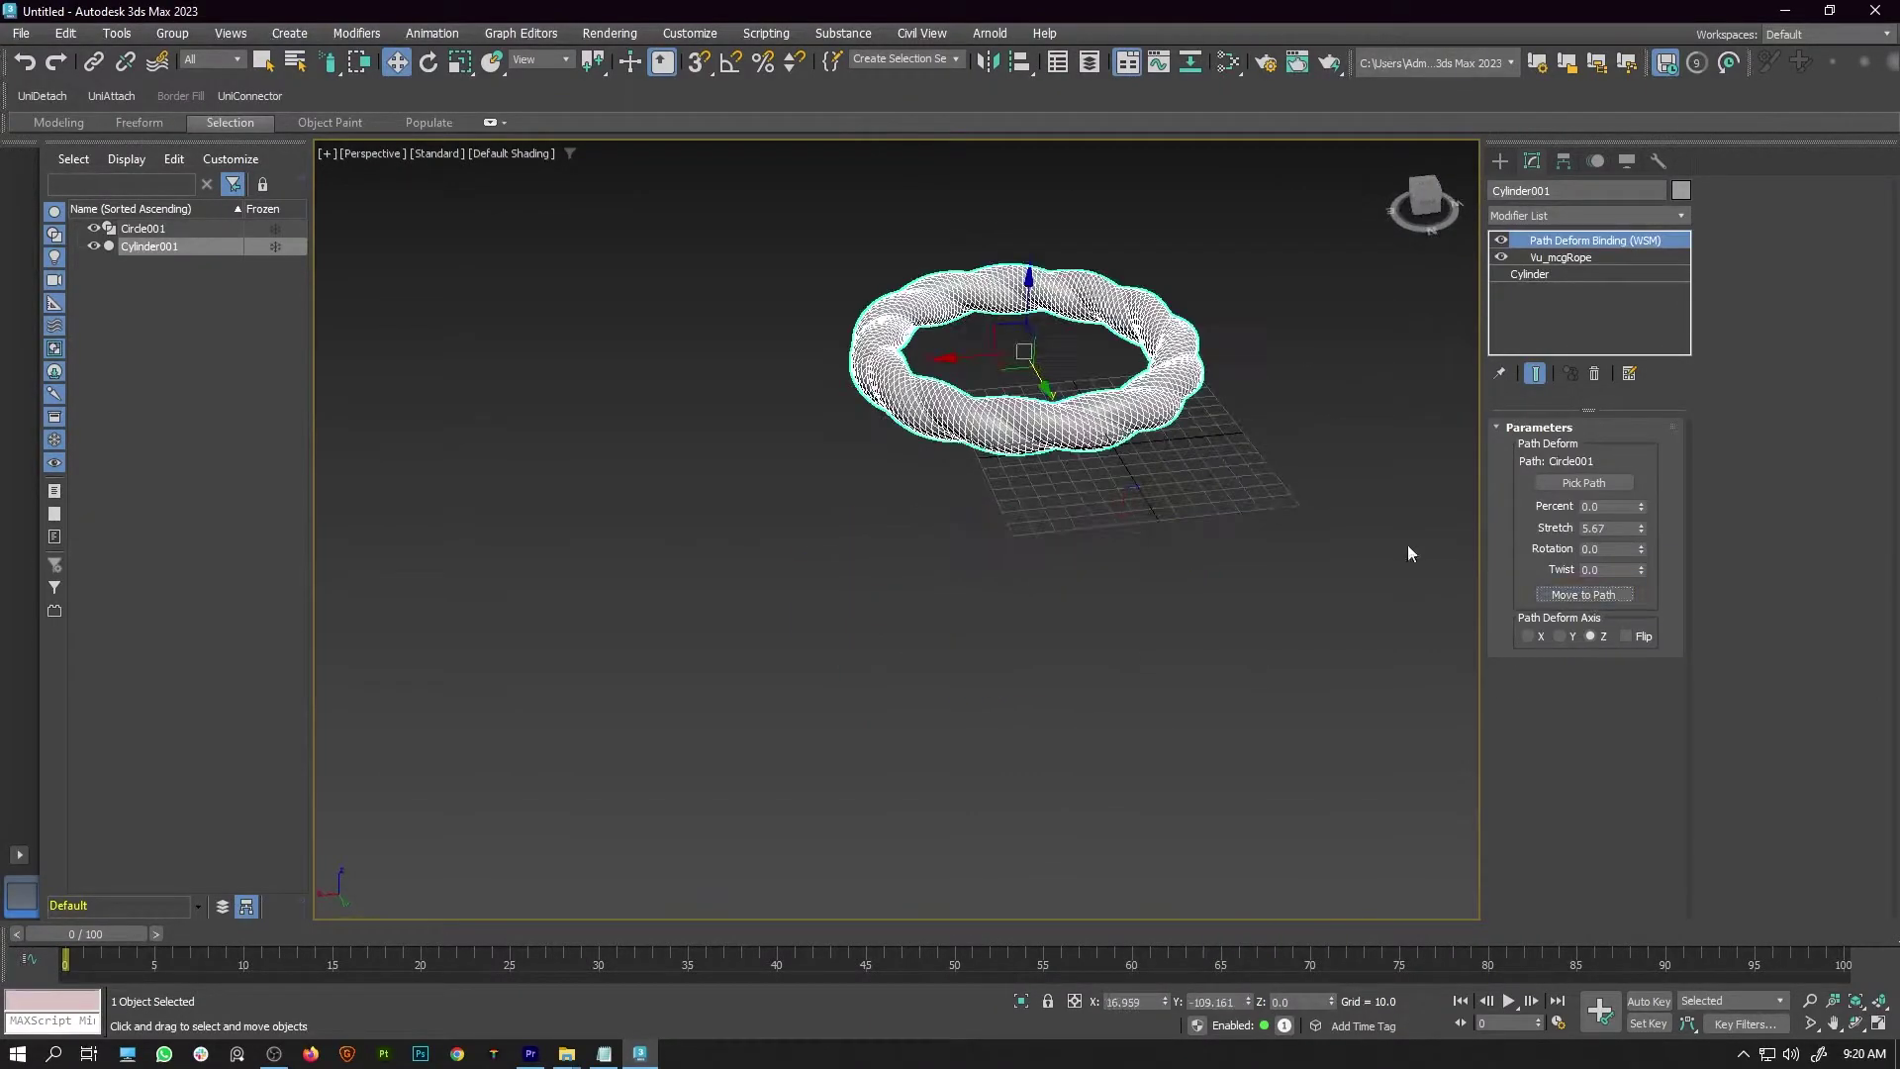
Adjust the base cylinder's height beneath the modifiers of the rope ring
{"action": "middle_click_drag", "start_coordinate": [1310, 441], "coordinate": [1251, 614]}
{"action": "scroll", "coordinate": [1099, 613], "scroll_direction": "up", "scroll_amount": 4}
{"action": "middle_click_drag", "start_coordinate": [1084, 628], "coordinate": [1178, 673], "text": "alt"}
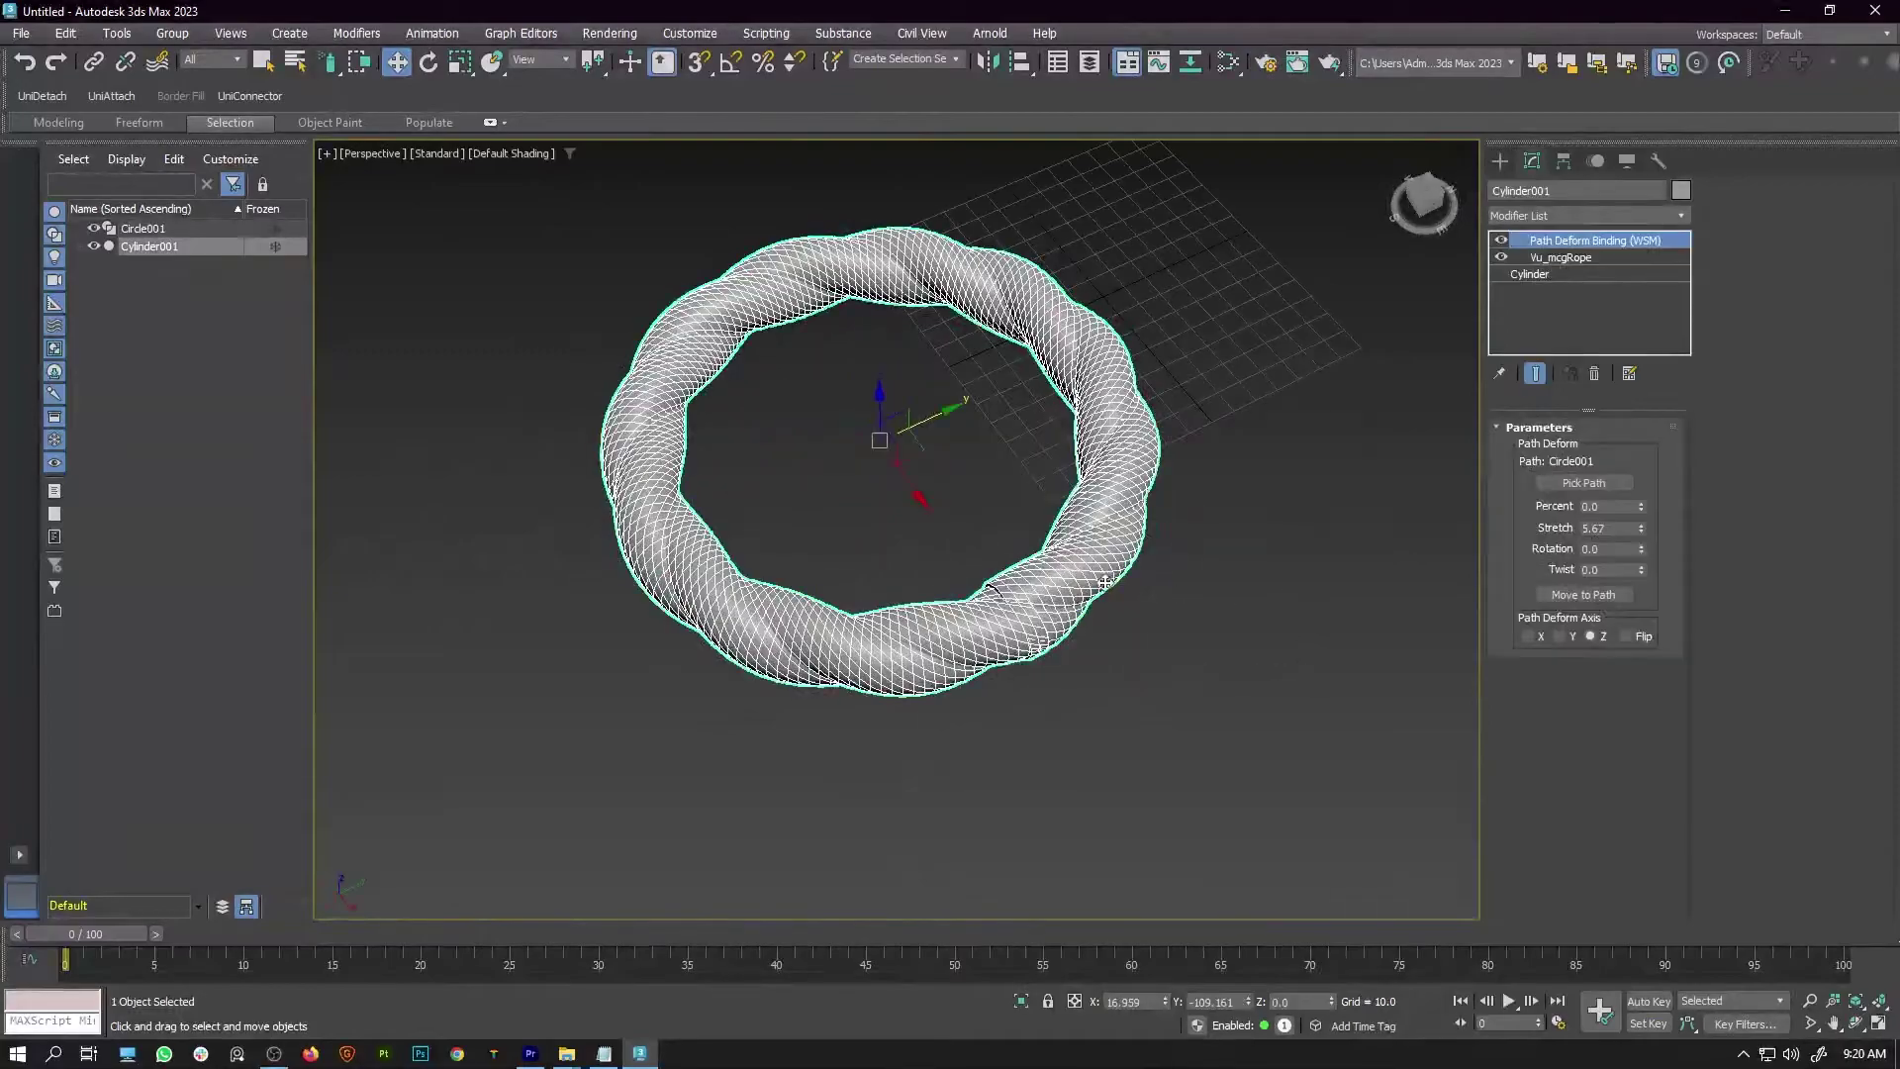
{"action": "left_click", "coordinate": [1560, 273]}
{"action": "mouse_move", "coordinate": [1656, 476]}
{"action": "left_mouse_down"}
{"action": "mouse_move", "coordinate": [1569, 604]}
{"action": "mouse_move", "coordinate": [1586, 262]}
{"action": "mouse_move", "coordinate": [1566, 122]}
{"action": "mouse_move", "coordinate": [1661, 503]}
{"action": "left_mouse_up"}
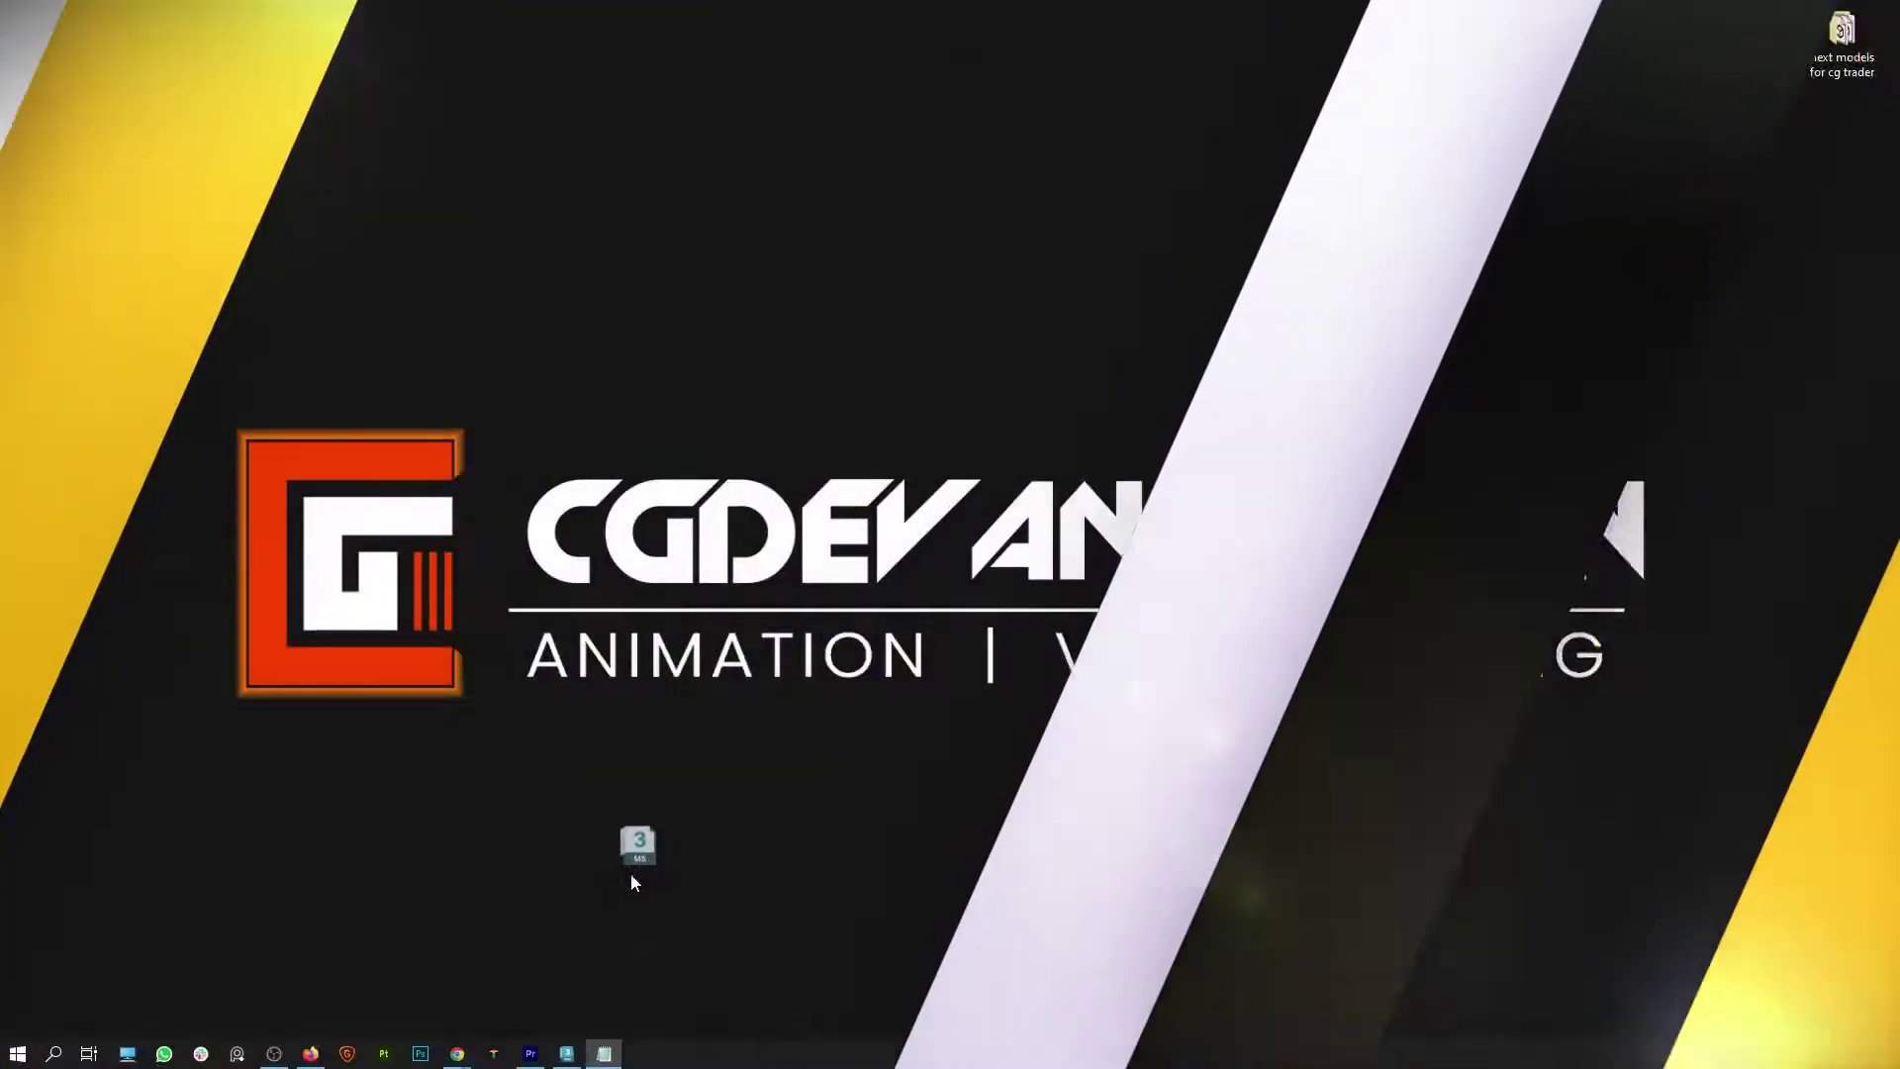
Load the MAXScript file from the desktop into the 3ds Max table scene and dismiss its information message
{"action": "left_click_drag", "start_coordinate": [633, 876], "coordinate": [574, 1047]}
{"action": "left_click_drag", "start_coordinate": [832, 543], "coordinate": [832, 543]}
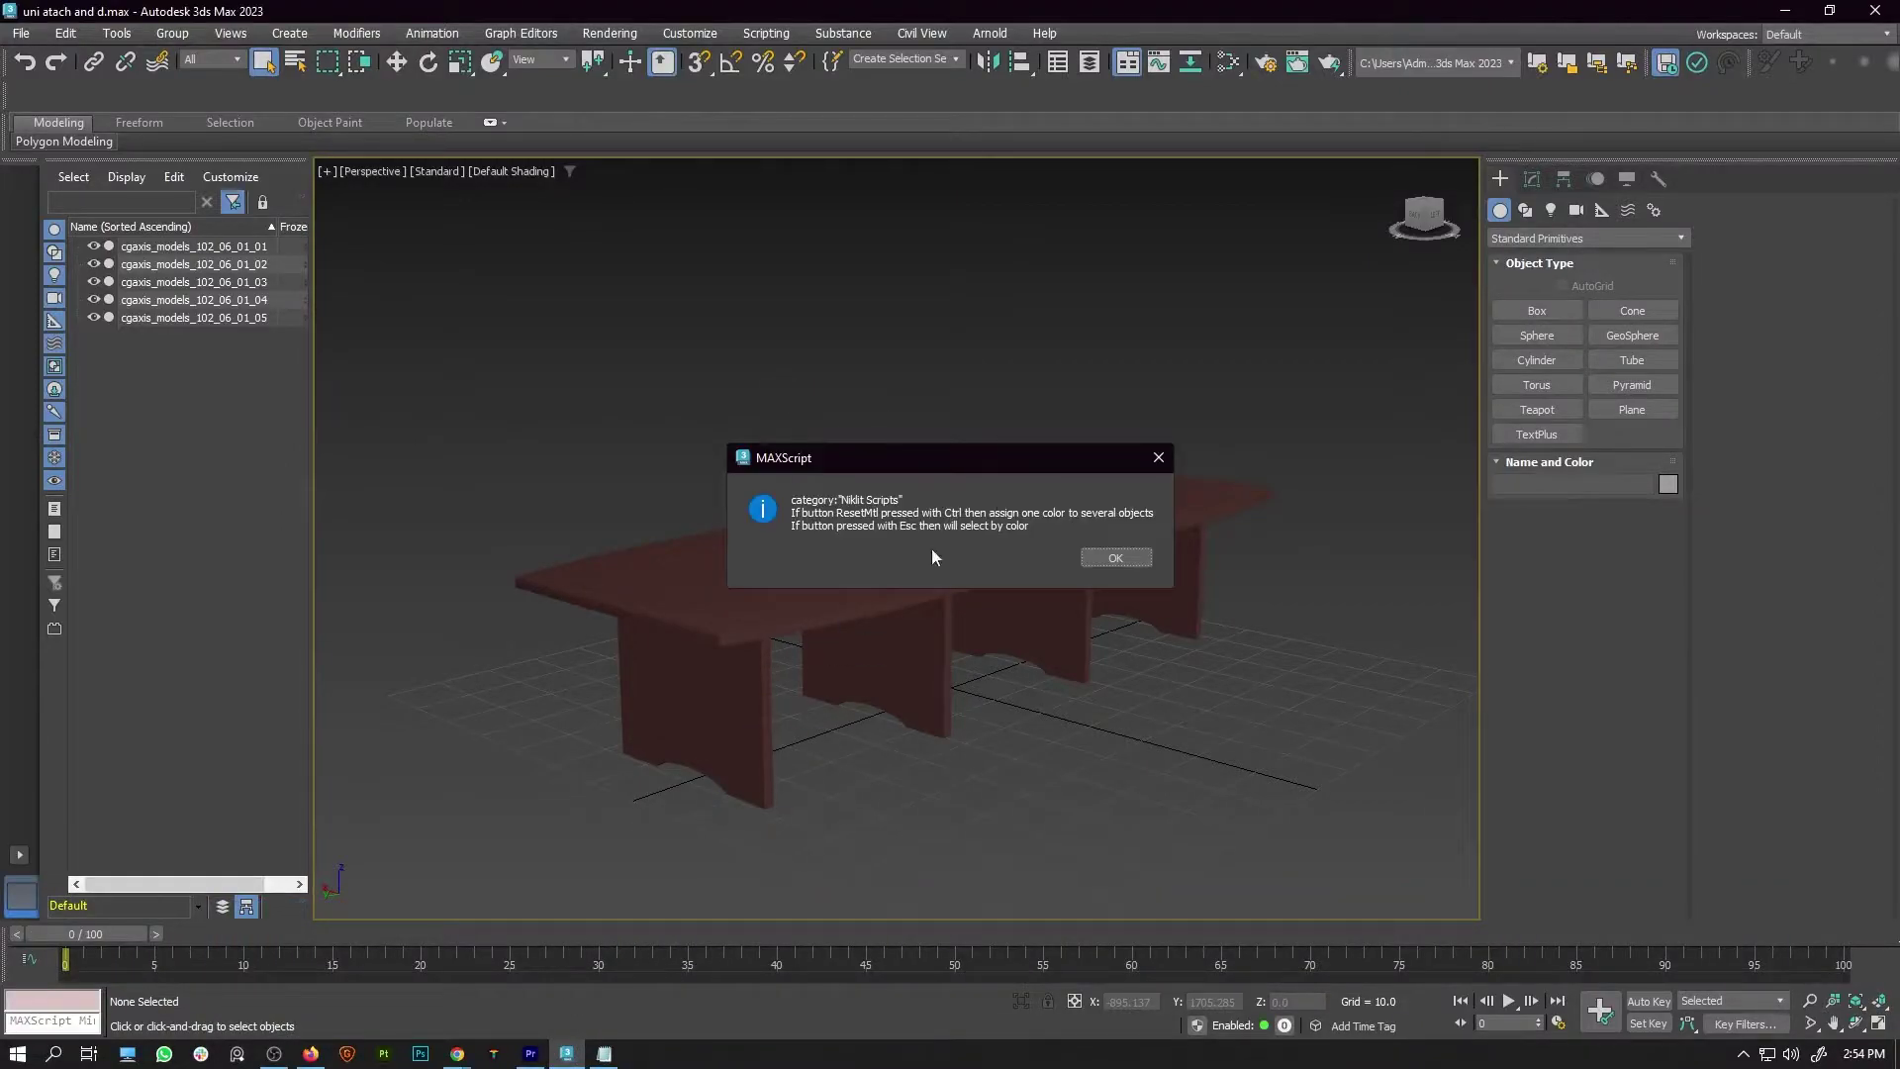
{"action": "left_click", "coordinate": [1144, 555]}
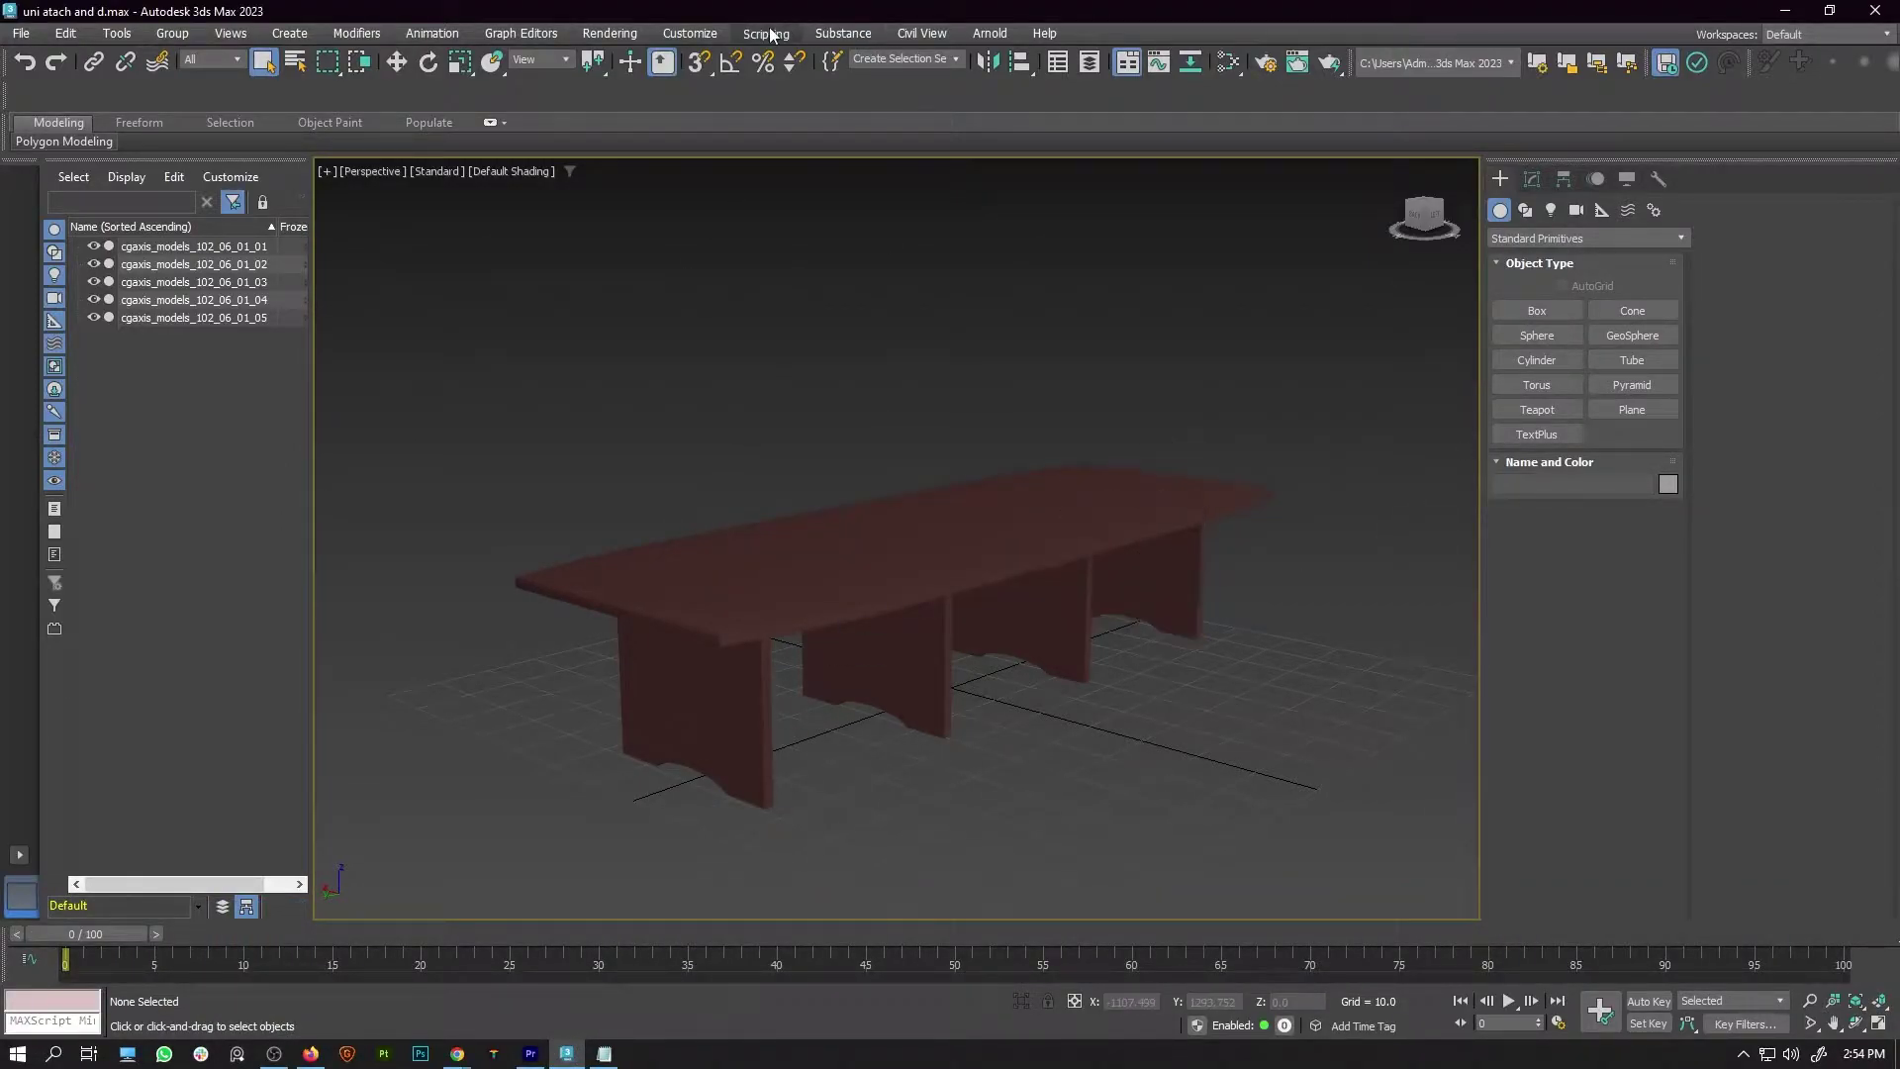
Add the UniAttach and UniDetach commands from the Niklit Scripts category to the toolbar and close the interface customization
{"action": "left_click", "coordinate": [693, 34]}
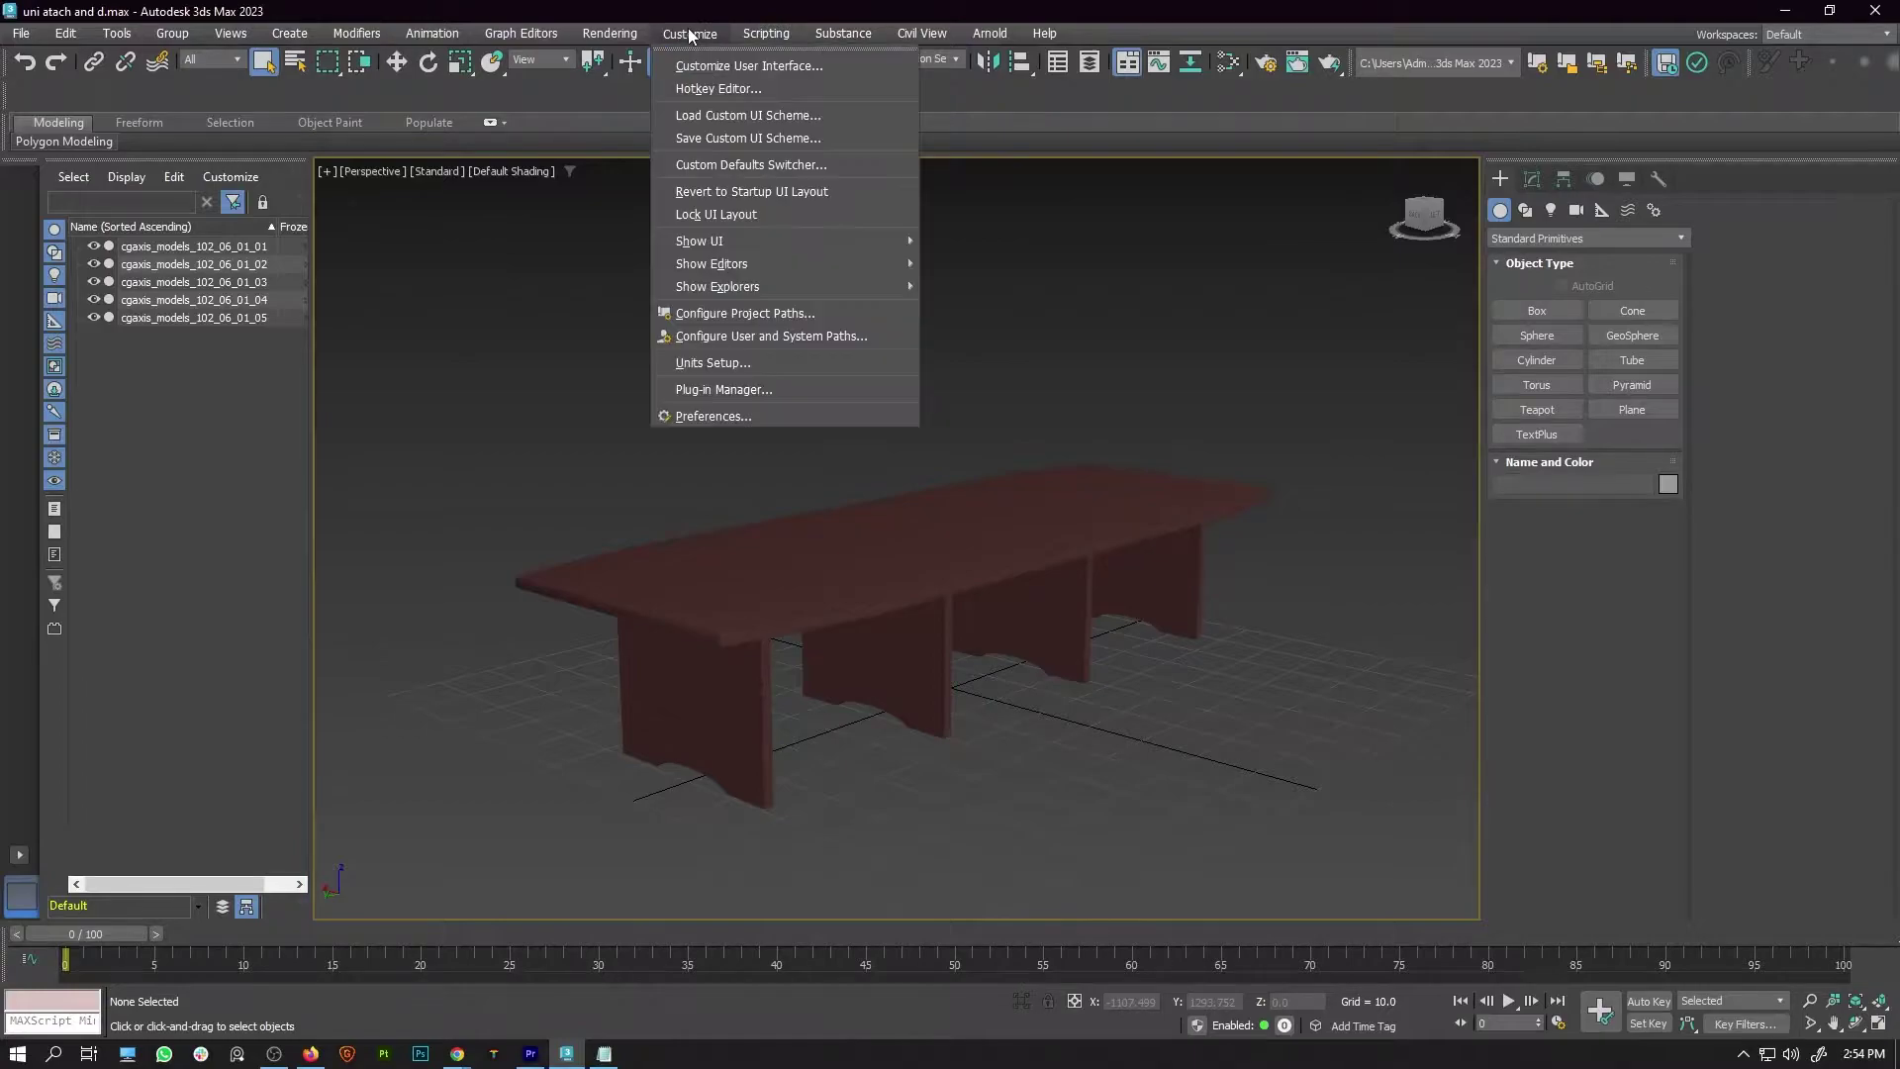
{"action": "left_click", "coordinate": [749, 65]}
{"action": "left_click", "coordinate": [812, 323]}
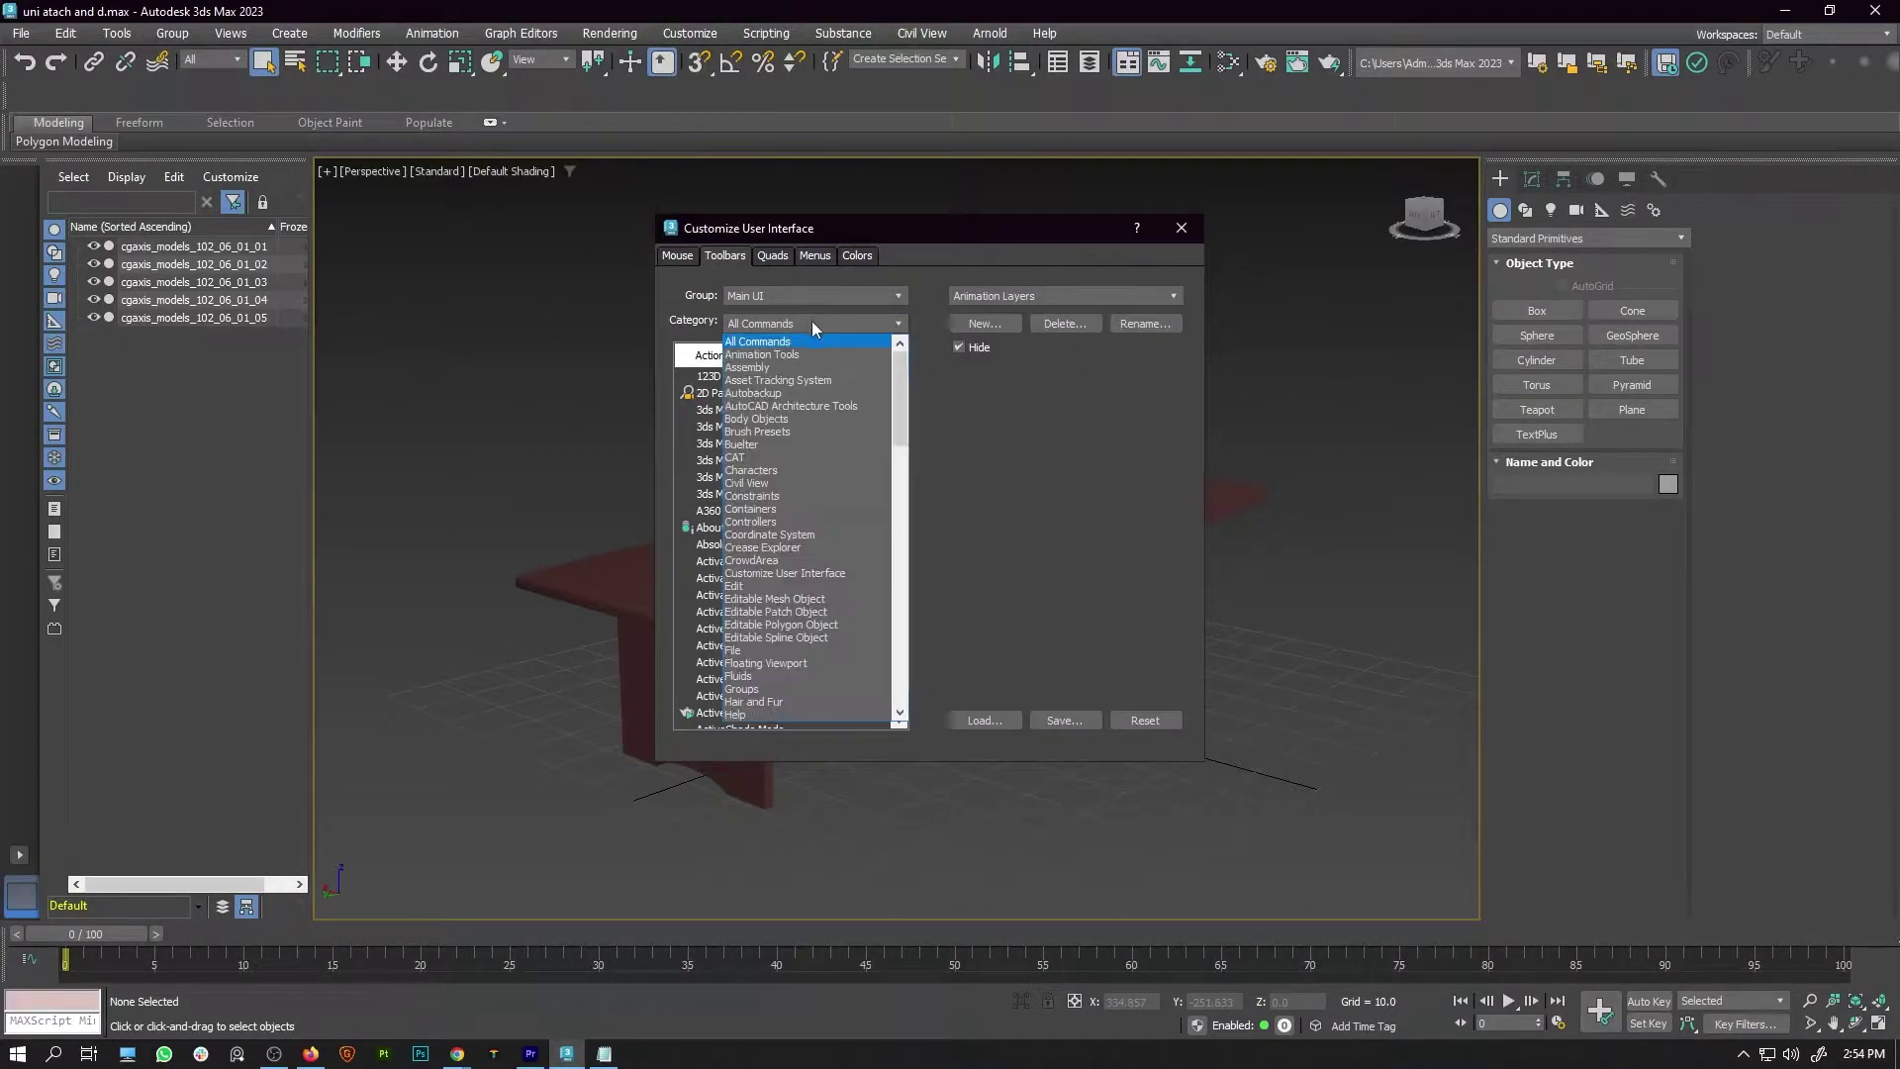
{"action": "scroll", "coordinate": [821, 555], "scroll_direction": "down", "scroll_amount": 10}
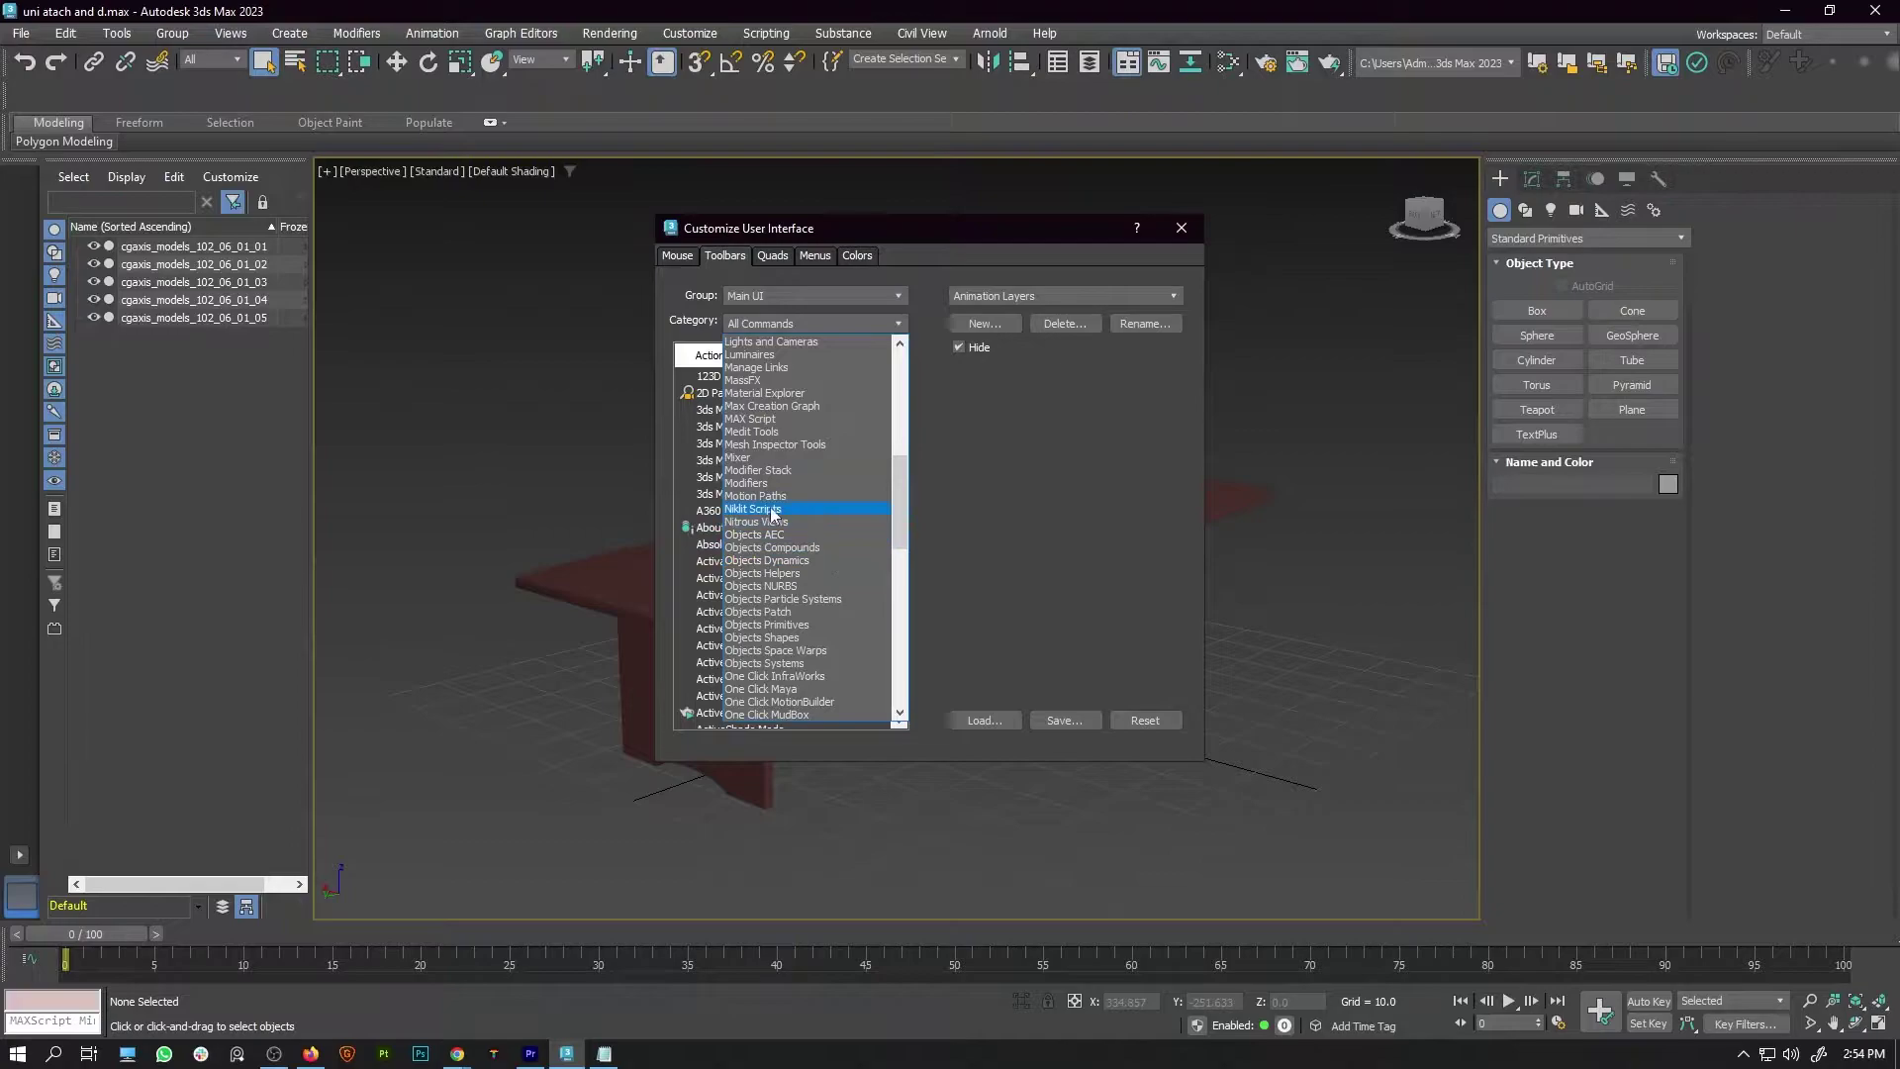
{"action": "left_click", "coordinate": [773, 510]}
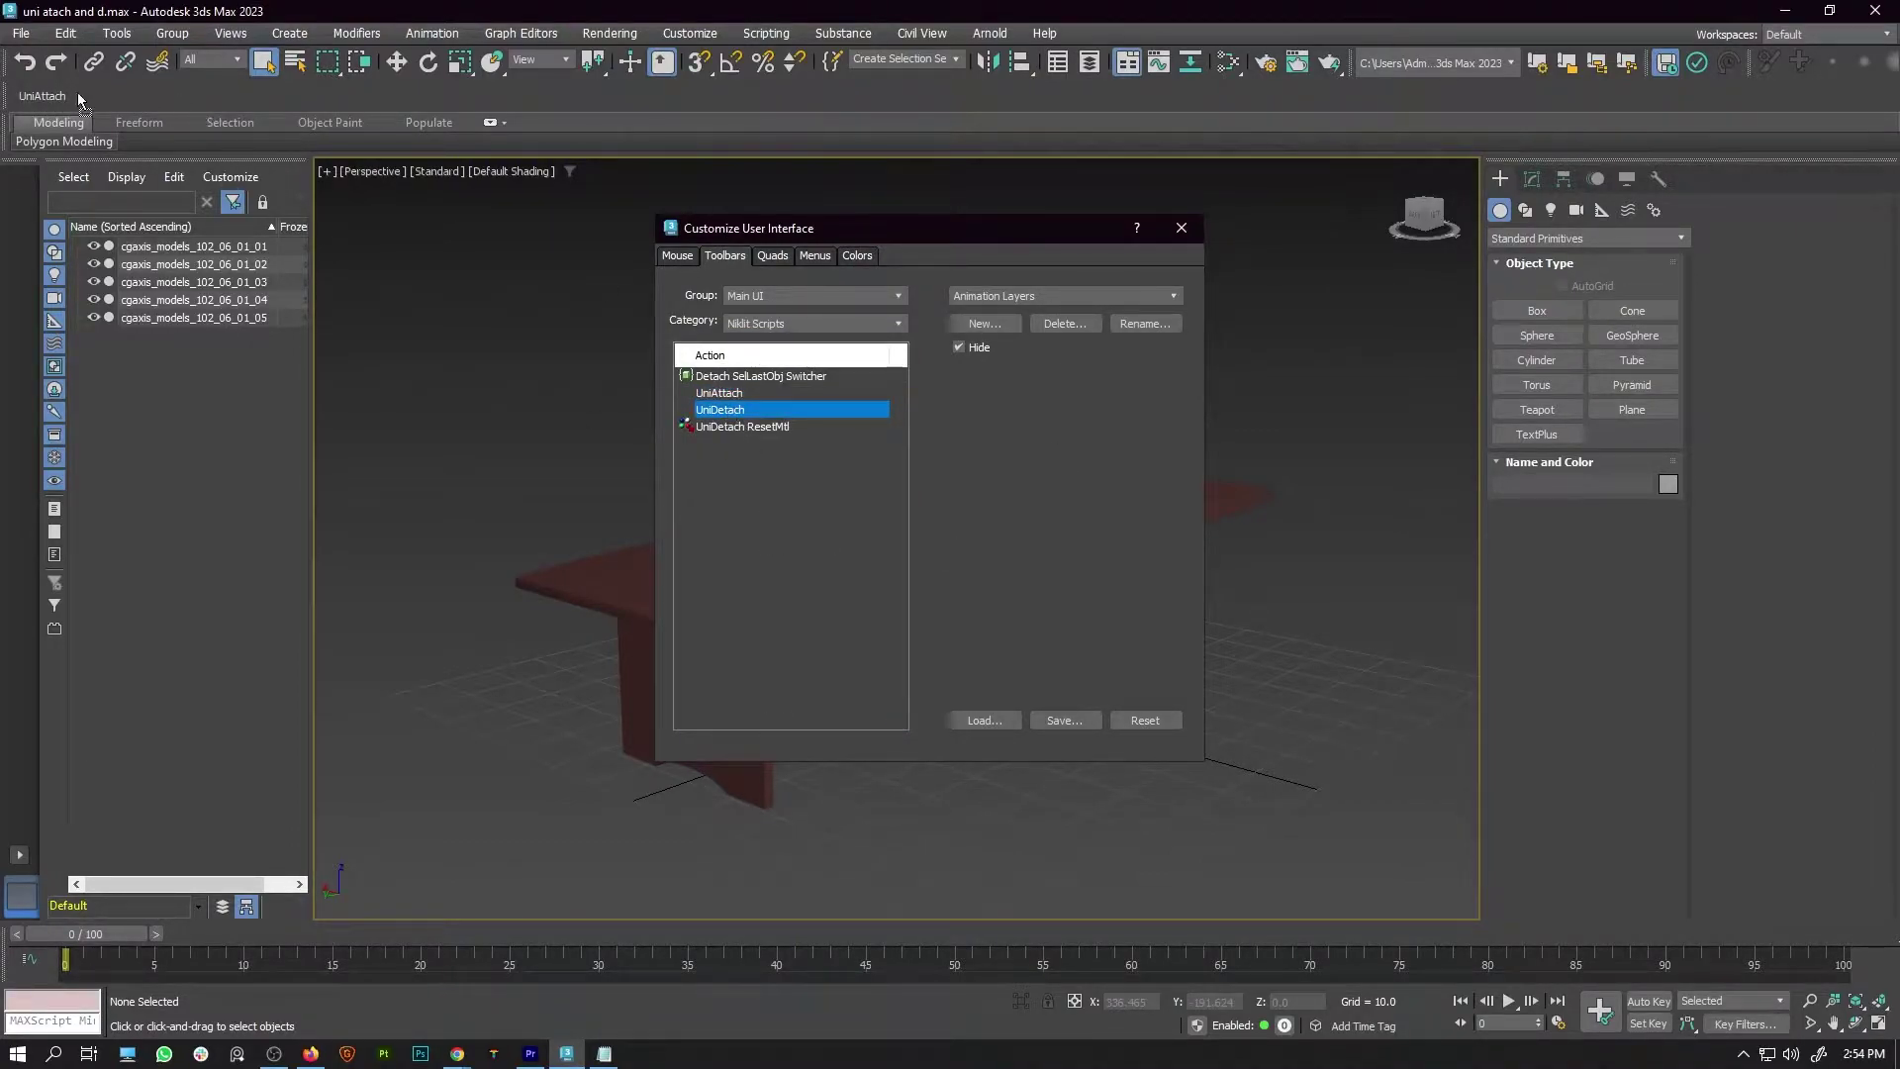
{"action": "left_click", "coordinate": [1181, 227]}
Select the tabletop and all four legs and combine them into one object with UniAttach
{"action": "scroll", "coordinate": [925, 487], "scroll_direction": "down", "scroll_amount": 3}
{"action": "left_click", "coordinate": [762, 479]}
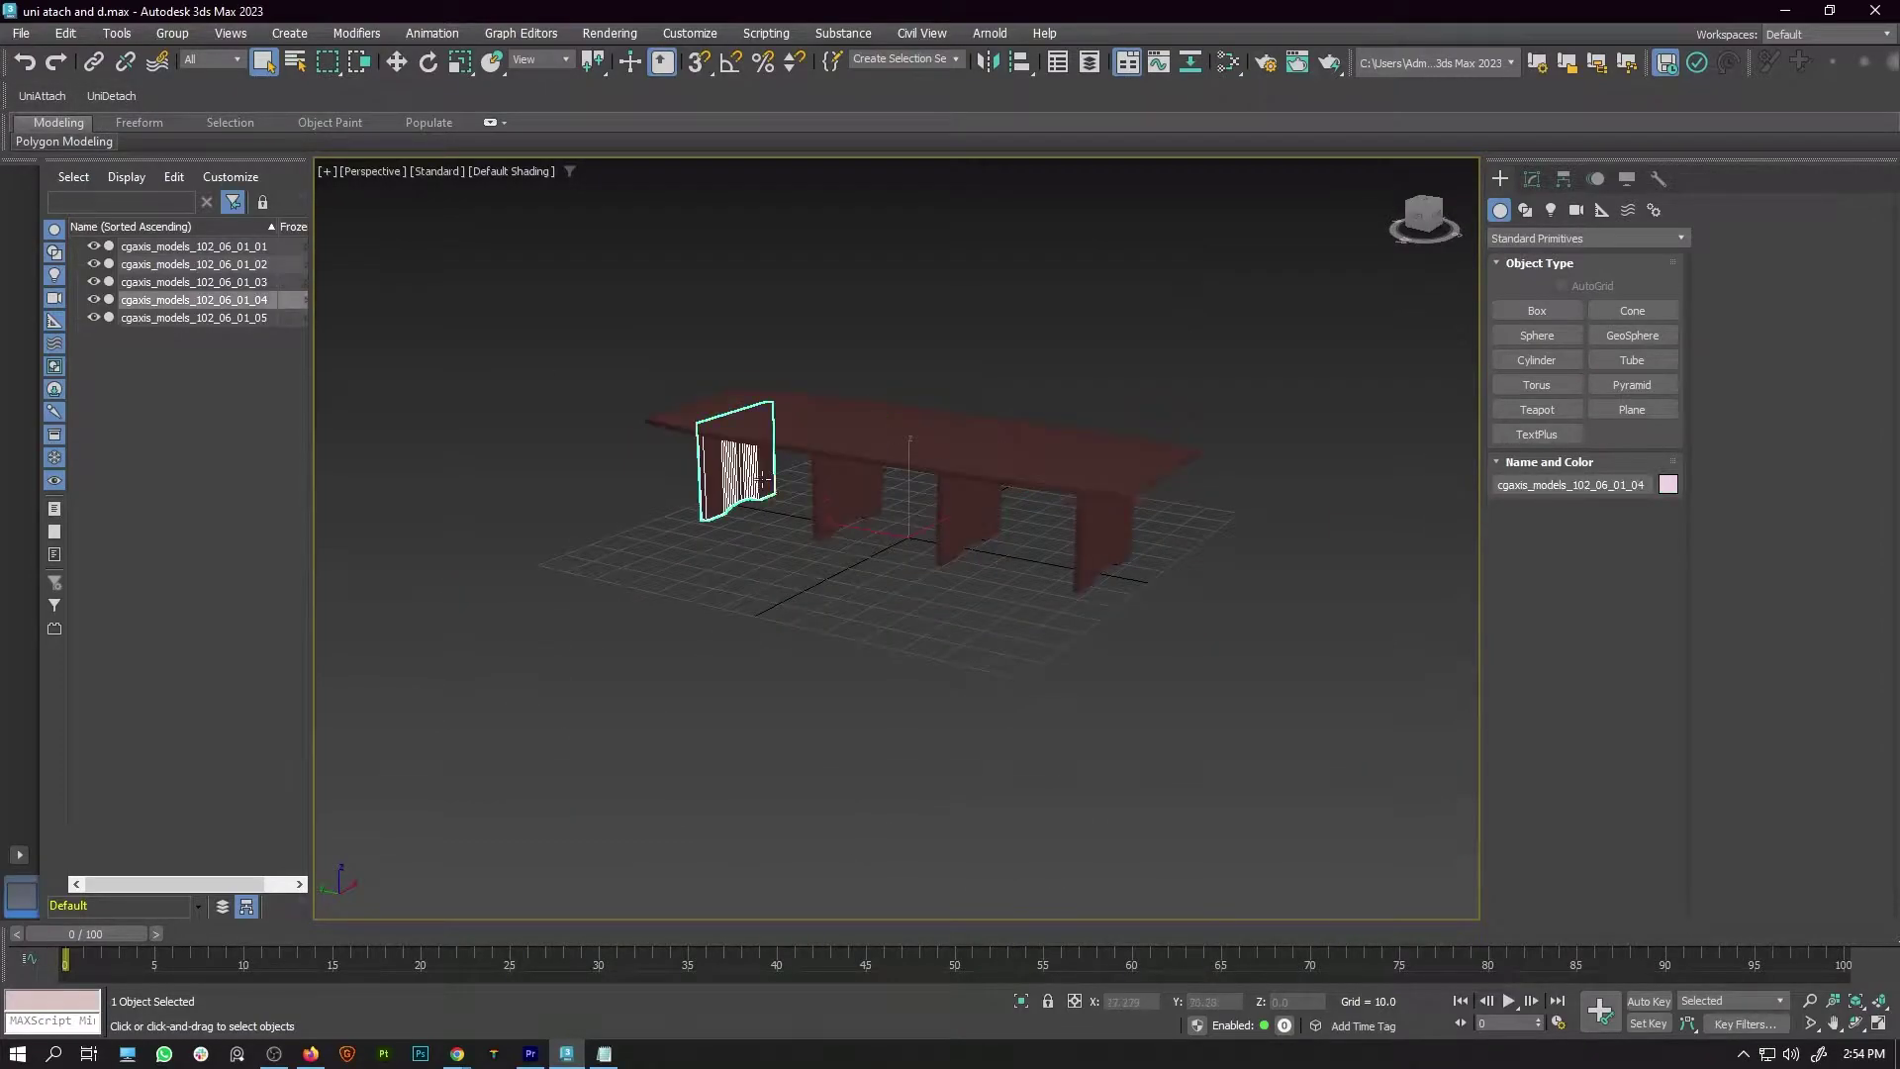
{"action": "left_click", "coordinate": [858, 495]}
{"action": "left_click", "coordinate": [976, 515]}
{"action": "left_click_drag", "start_coordinate": [581, 316], "coordinate": [1101, 607]}
{"action": "left_click", "coordinate": [50, 96]}
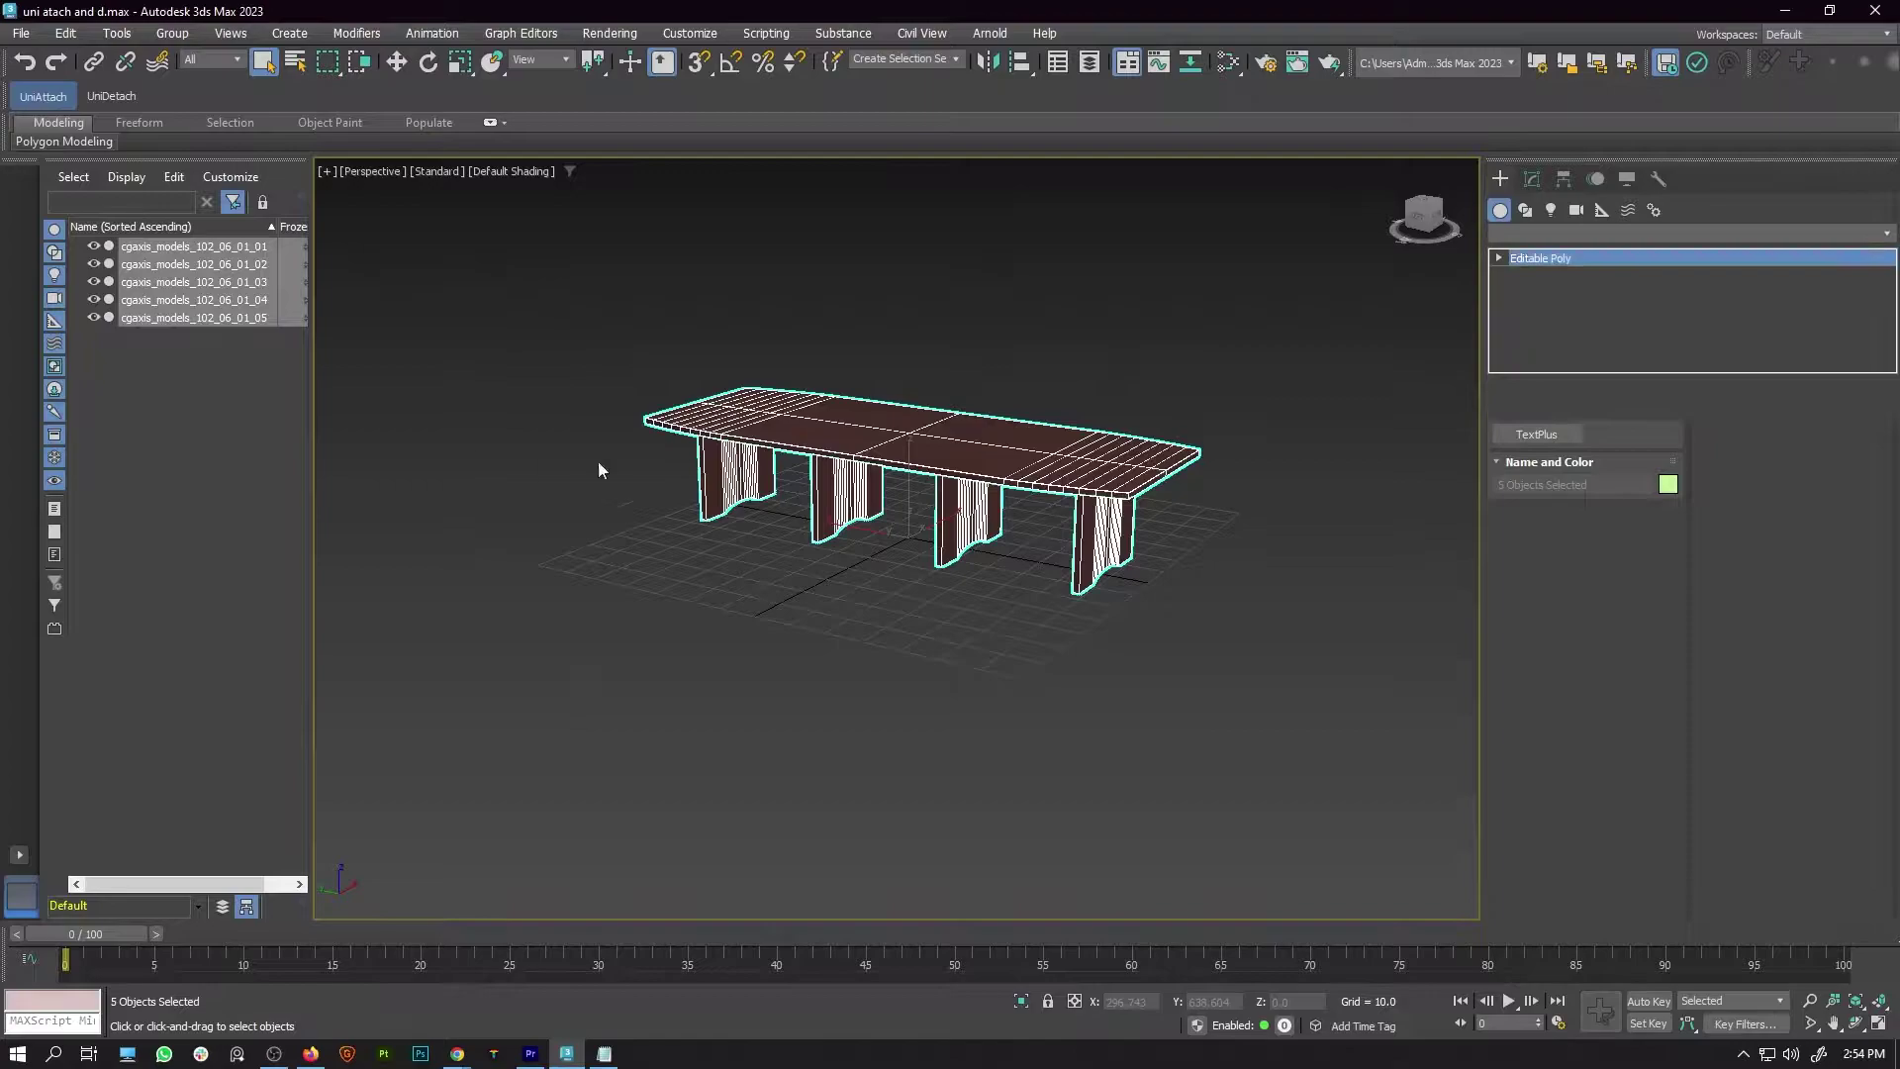
{"action": "left_click", "coordinate": [817, 545]}
{"action": "left_click", "coordinate": [841, 495]}
{"action": "middle_click_drag", "start_coordinate": [841, 495], "coordinate": [782, 453], "text": "alt"}
{"action": "left_click", "coordinate": [978, 356]}
{"action": "scroll", "coordinate": [970, 376], "scroll_direction": "up", "scroll_amount": 2}
Select all elements of the attached table and split them into separate objects with UniDetach
{"action": "left_click", "coordinate": [942, 437]}
{"action": "left_click", "coordinate": [1632, 469]}
{"action": "left_click_drag", "start_coordinate": [436, 342], "coordinate": [1216, 584]}
{"action": "middle_click_drag", "start_coordinate": [1216, 584], "coordinate": [990, 475], "text": "alt"}
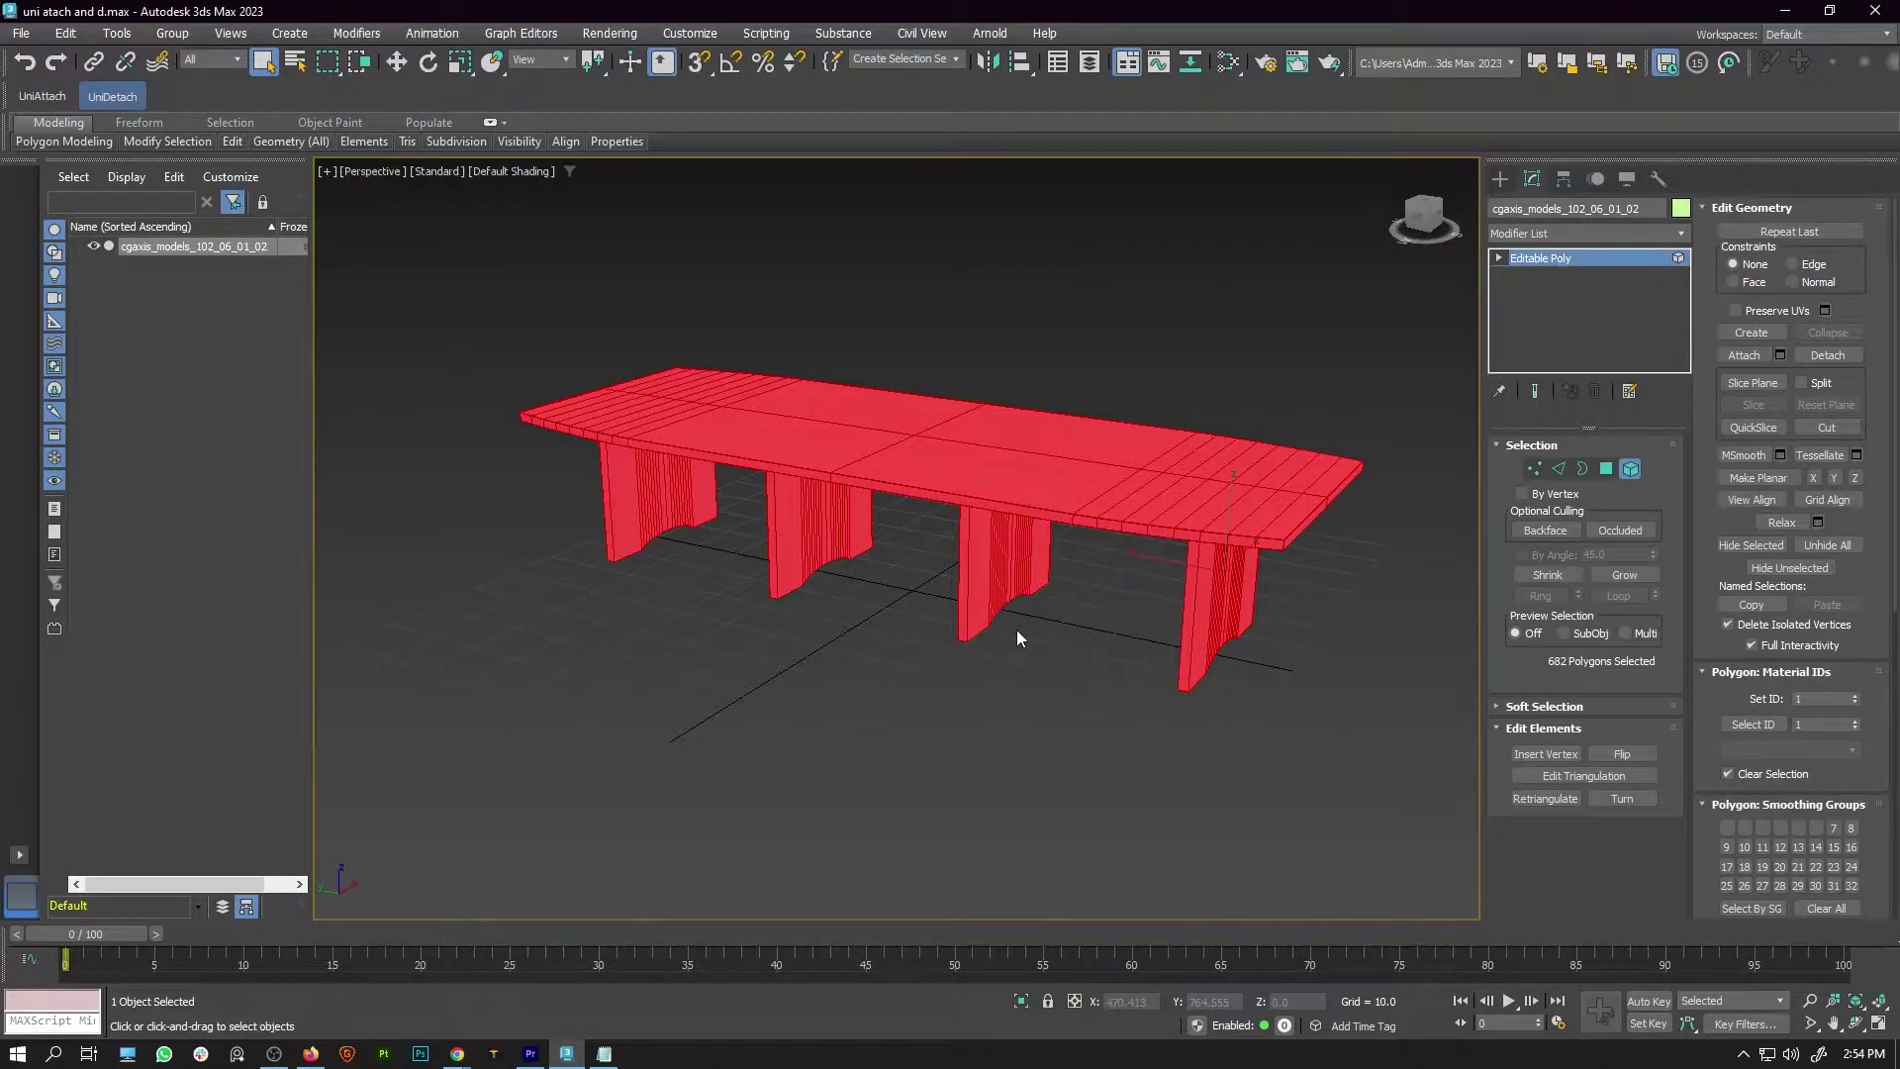
Select individual table parts, including the outer legs, to check that they are separate objects
{"action": "left_click", "coordinate": [1222, 596]}
{"action": "left_click", "coordinate": [1257, 378]}
{"action": "left_click", "coordinate": [1139, 460]}
{"action": "left_click", "coordinate": [812, 528]}
{"action": "left_click", "coordinate": [654, 505]}
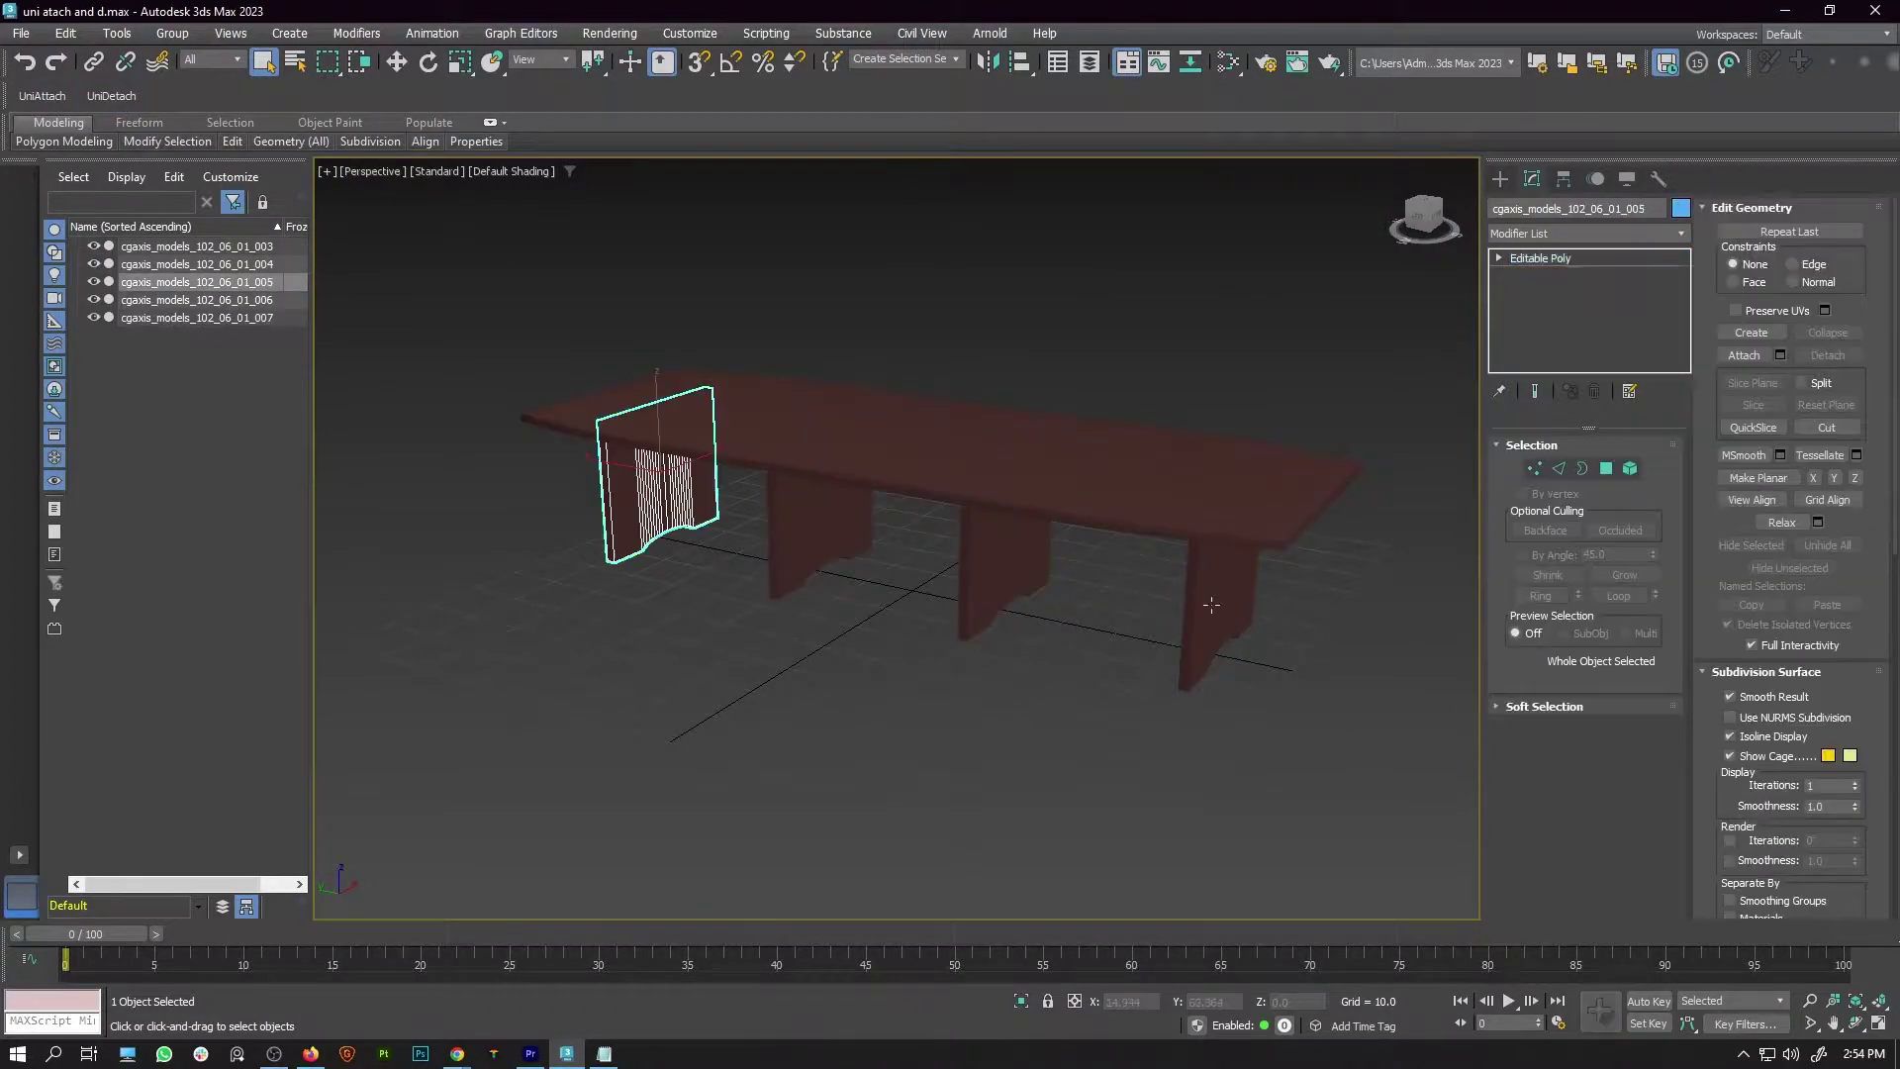
{"action": "left_click", "coordinate": [1212, 606]}
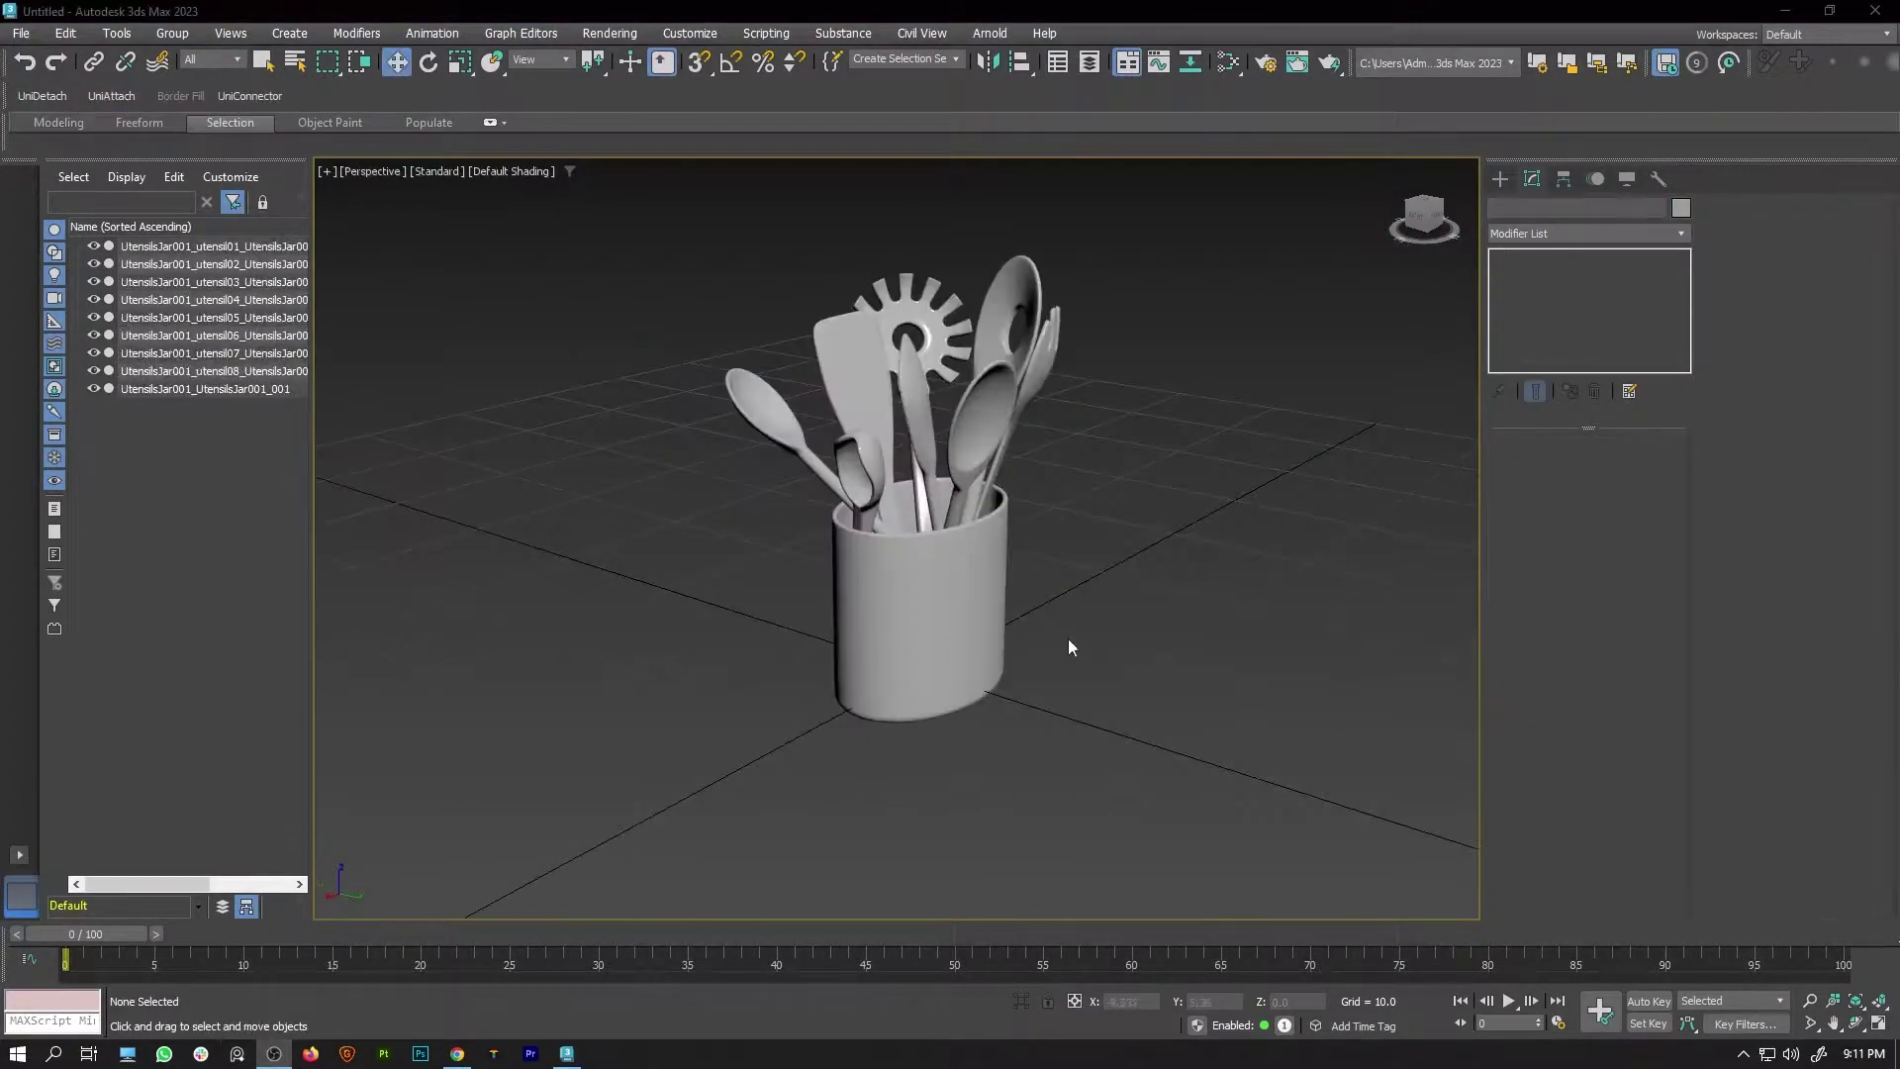
Select the jar and all its utensils and combine them into one object with UniAttach
{"action": "left_click_drag", "start_coordinate": [547, 835], "coordinate": [547, 835]}
{"action": "middle_click_drag", "start_coordinate": [548, 834], "coordinate": [825, 403], "text": "alt"}
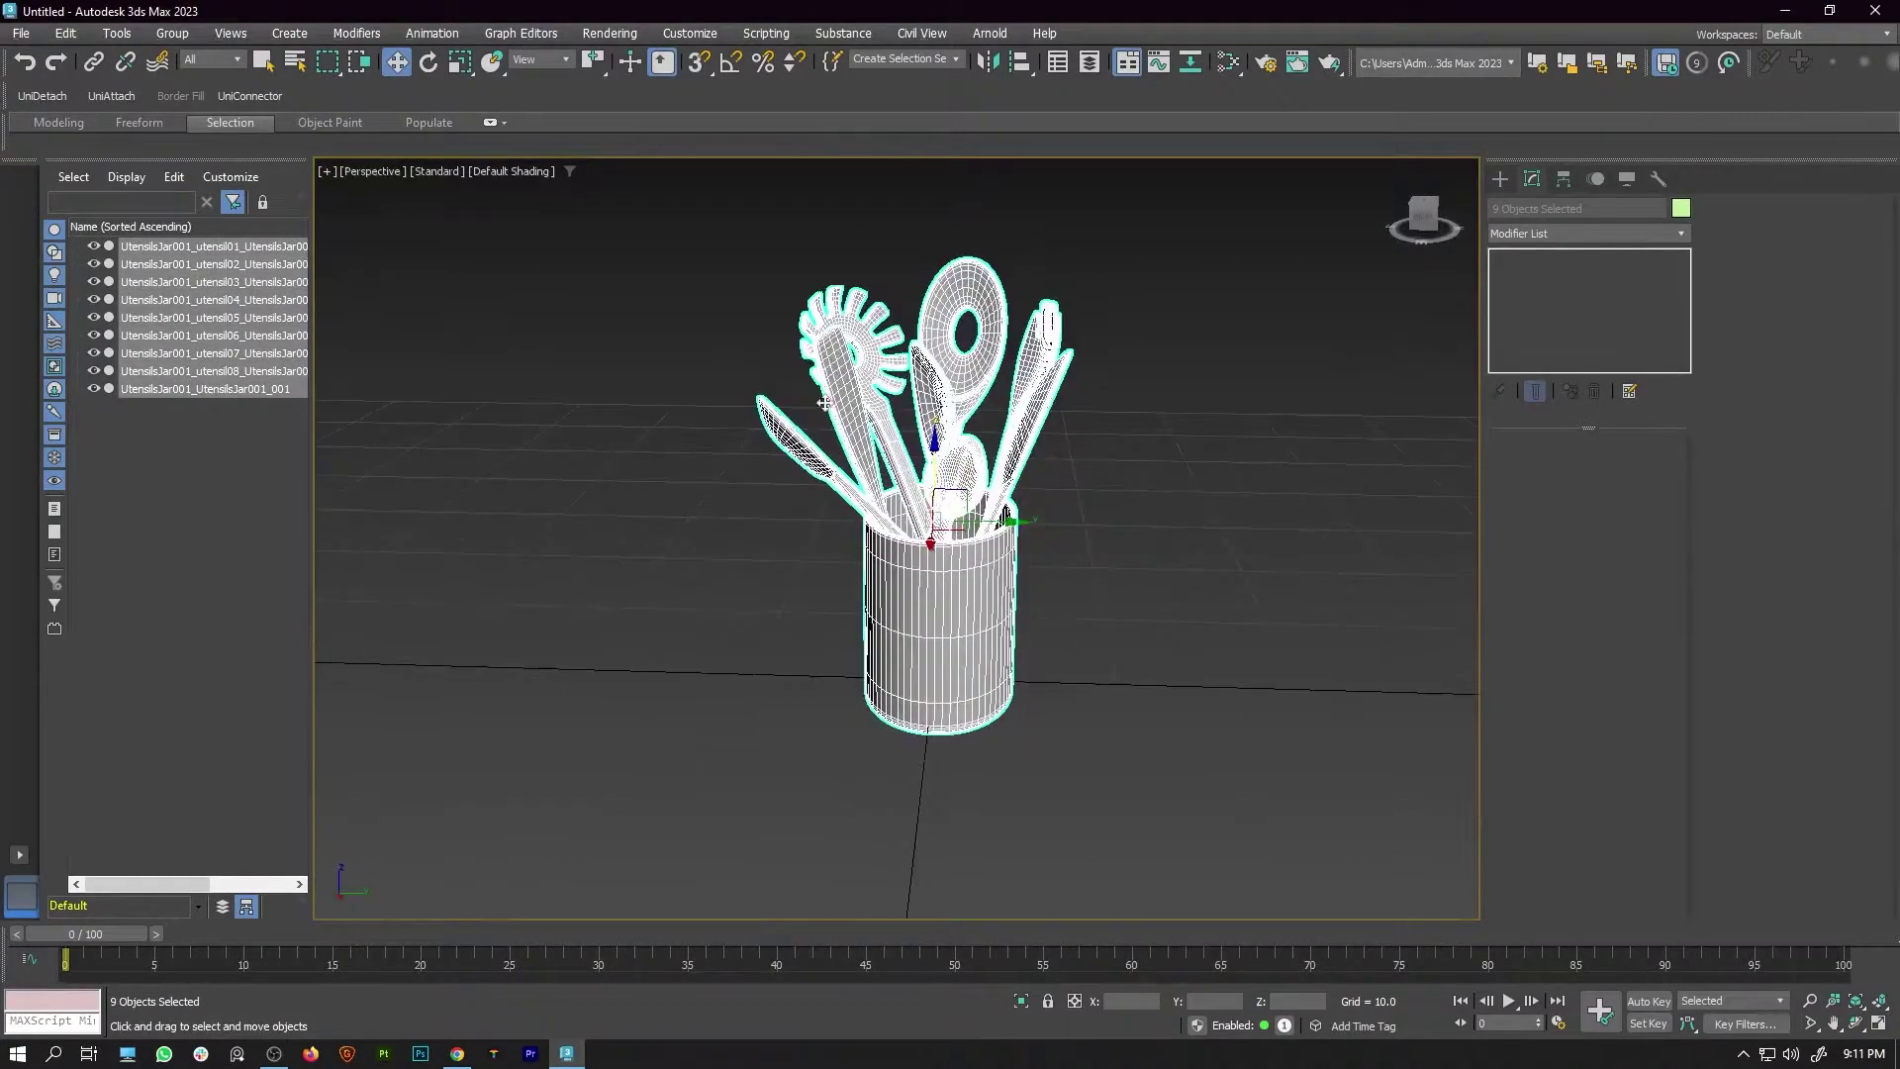
{"action": "left_click", "coordinate": [111, 97]}
{"action": "left_click", "coordinate": [1106, 634]}
{"action": "left_click", "coordinate": [965, 613]}
{"action": "middle_click_drag", "start_coordinate": [1106, 635], "coordinate": [980, 639], "text": "alt"}
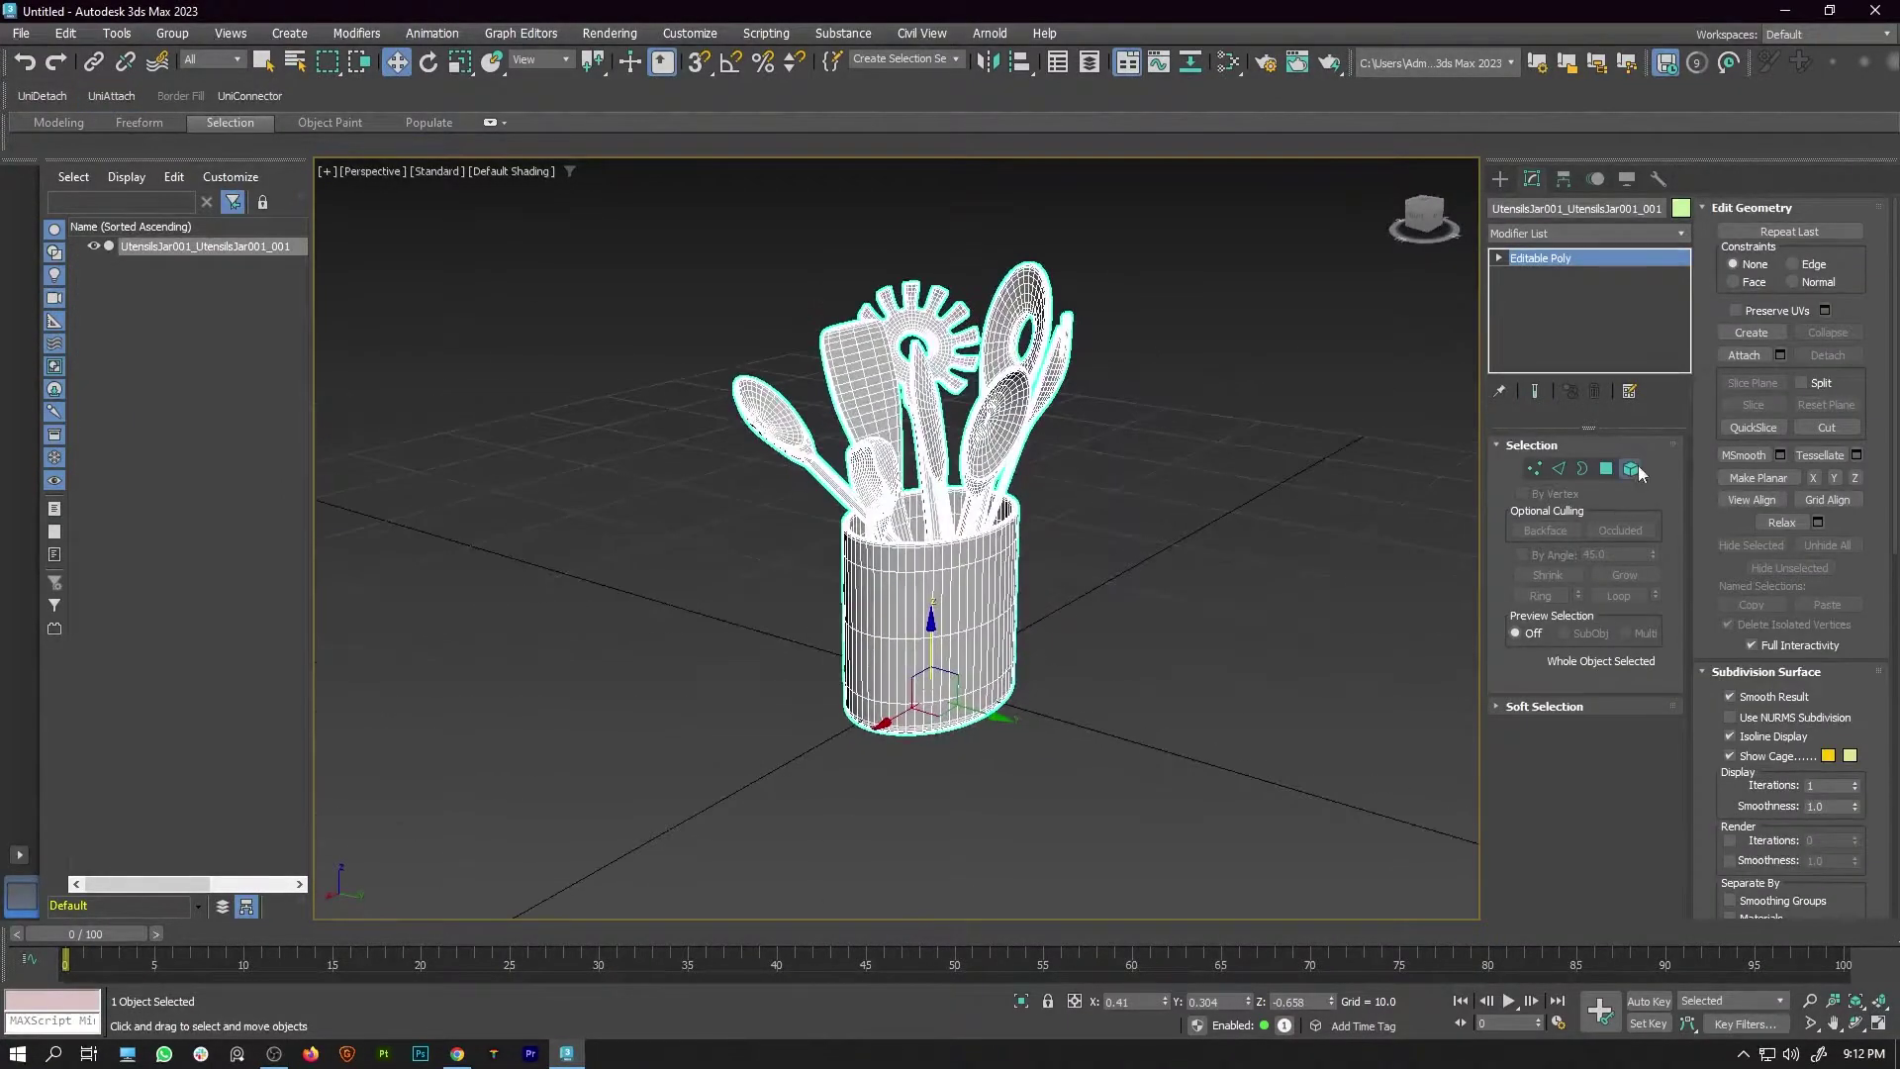
Enter element selection on the combined utensil jar and select all of its elements
{"action": "left_click", "coordinate": [1631, 469]}
{"action": "left_click_drag", "start_coordinate": [654, 217], "coordinate": [1174, 792]}
{"action": "middle_click_drag", "start_coordinate": [1174, 793], "coordinate": [295, 172], "text": "alt"}
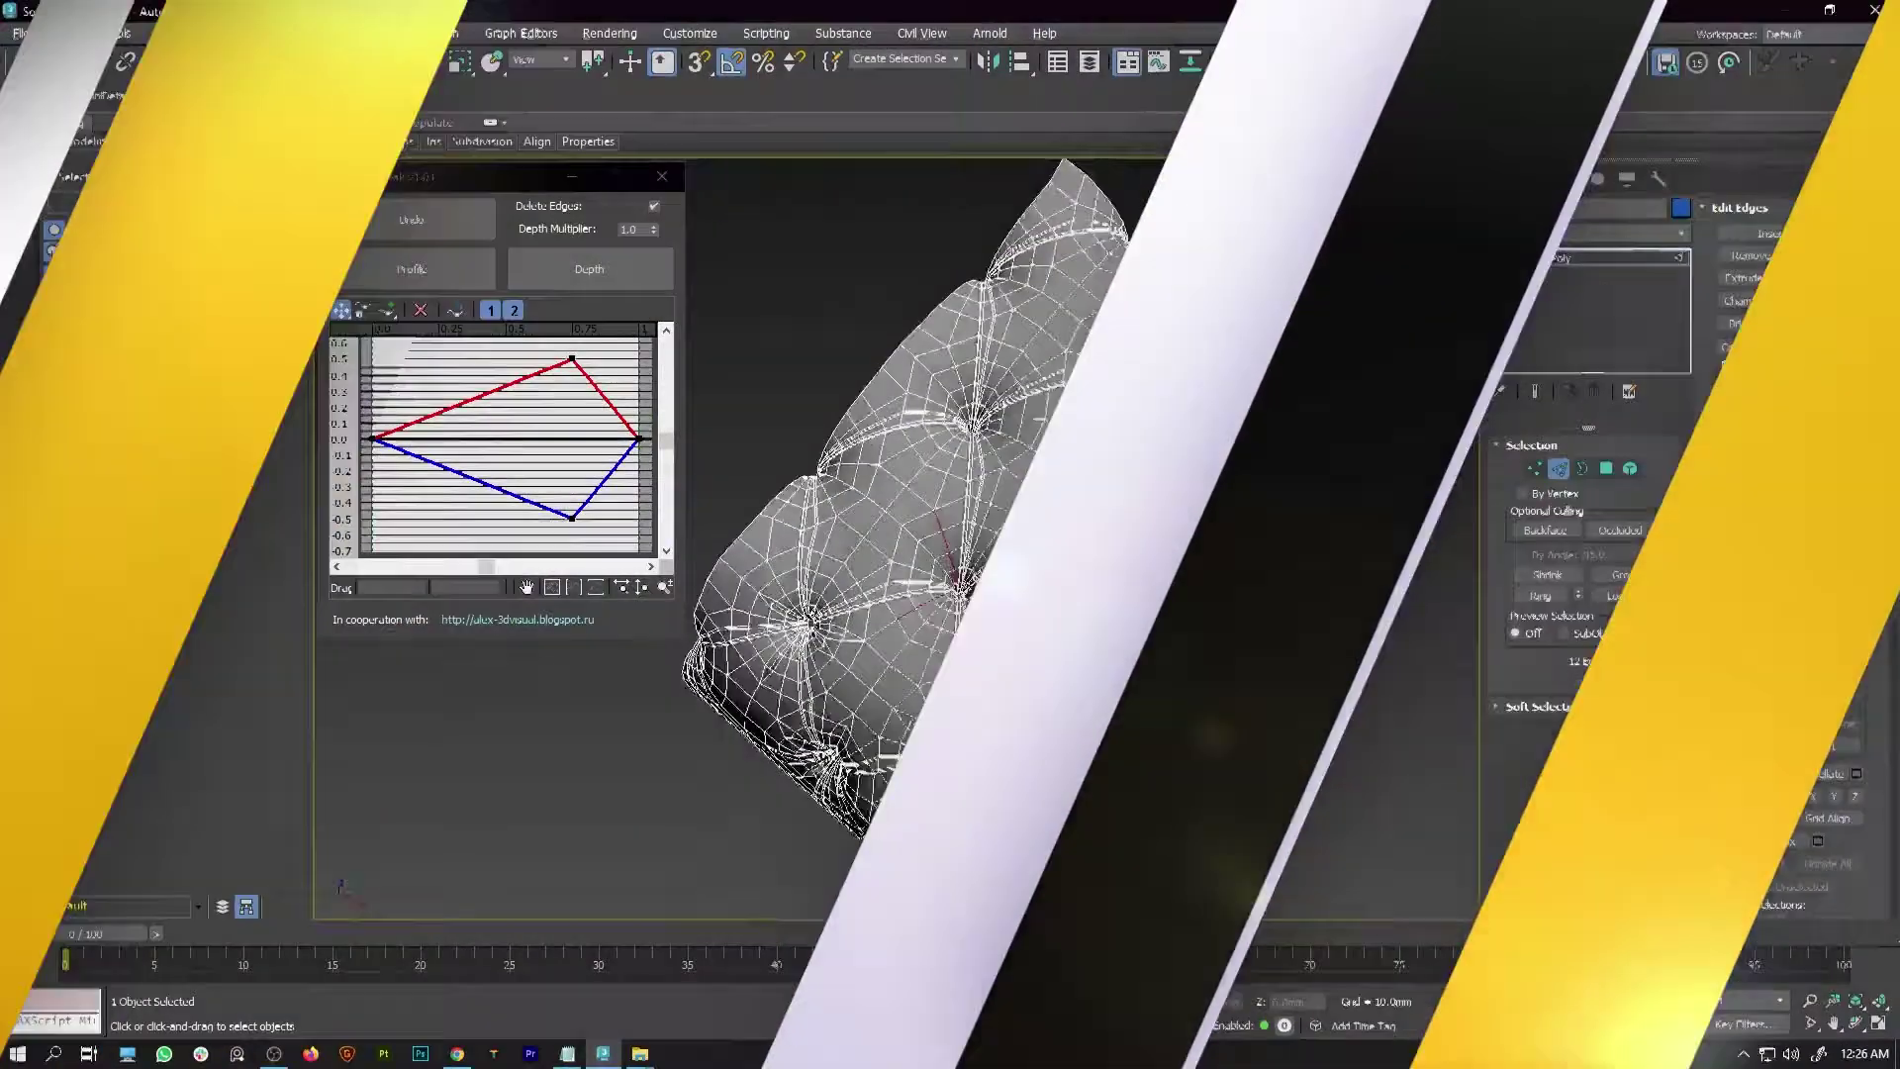
Clear the current edge selection on the tufted sofa cushion mesh
{"action": "scroll", "coordinate": [978, 557], "scroll_direction": "up", "scroll_amount": 6}
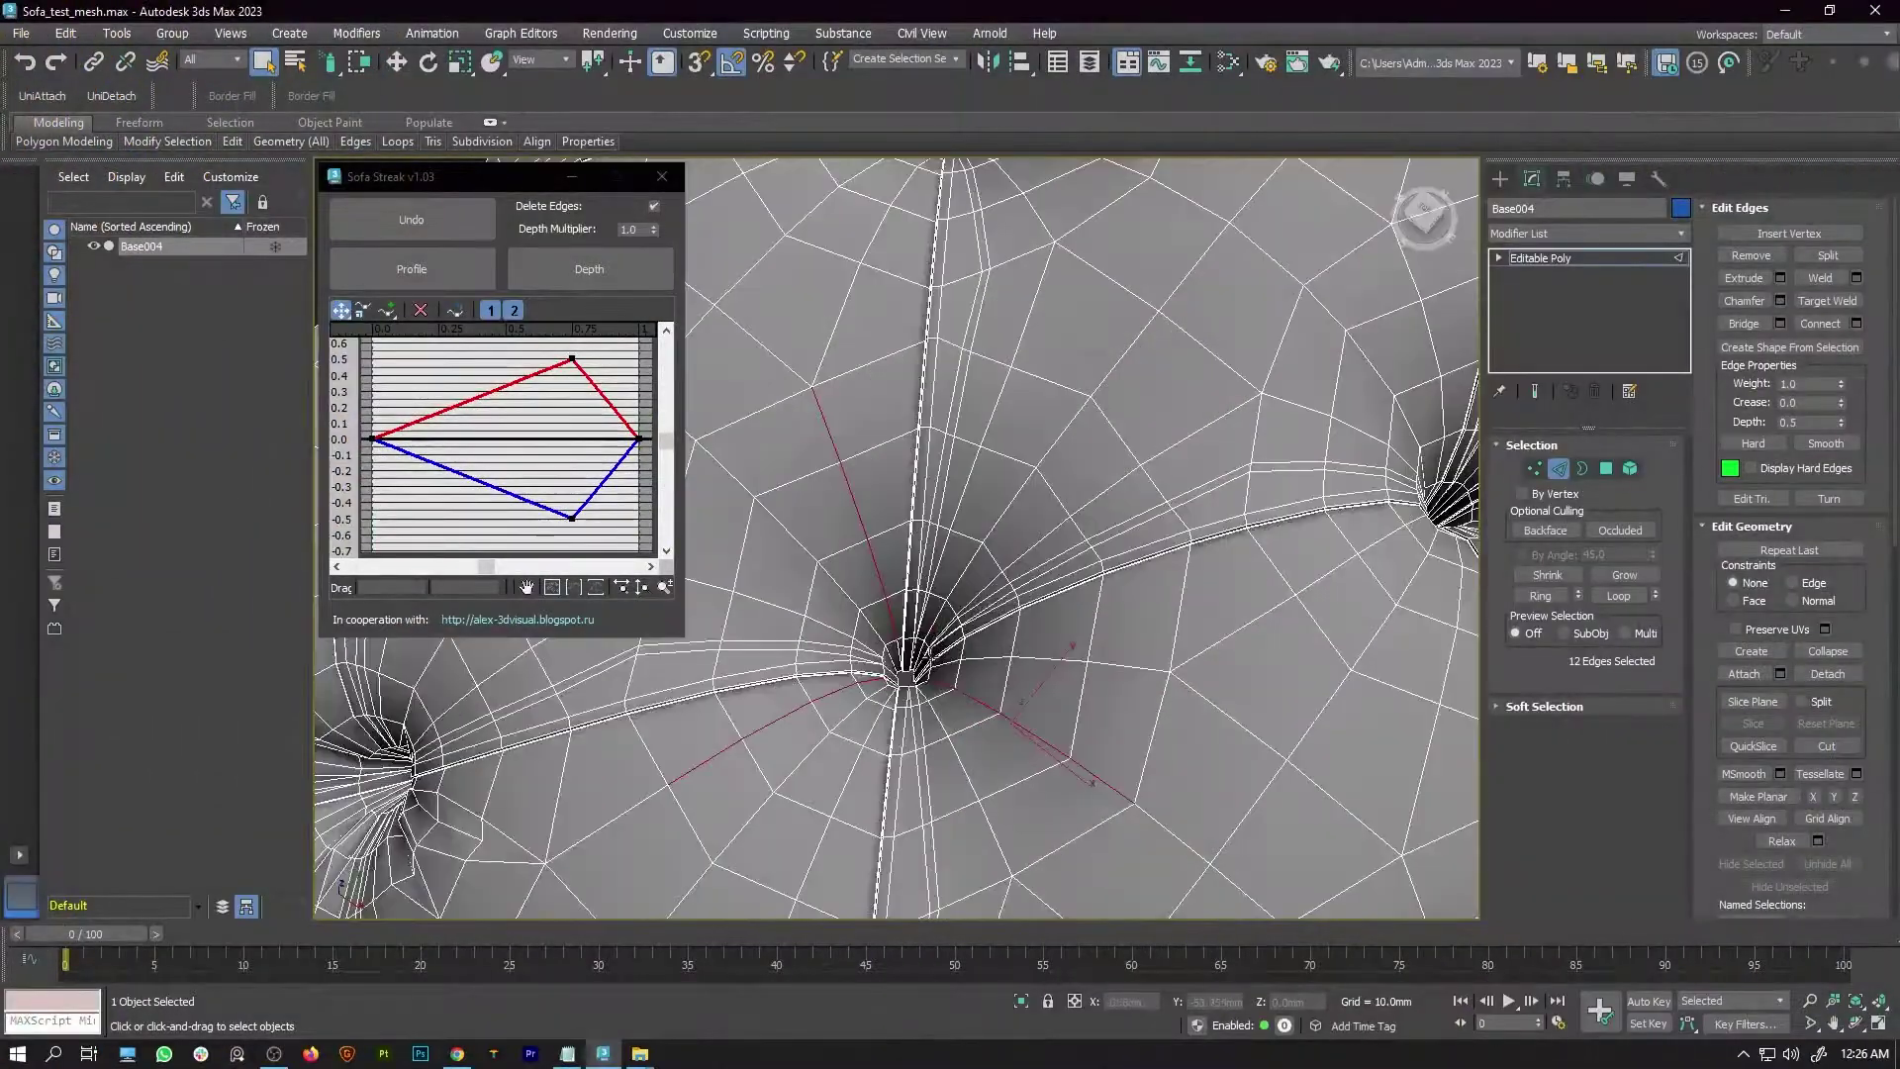
{"action": "scroll", "coordinate": [978, 557], "scroll_direction": "down", "scroll_amount": 3}
{"action": "left_click", "coordinate": [1327, 339]}
{"action": "scroll", "coordinate": [1038, 521], "scroll_direction": "down", "scroll_amount": 5}
{"action": "middle_click_drag", "start_coordinate": [951, 505], "coordinate": [1038, 521], "text": "alt"}
{"action": "middle_click_drag", "start_coordinate": [1131, 559], "coordinate": [1079, 525], "text": "alt"}
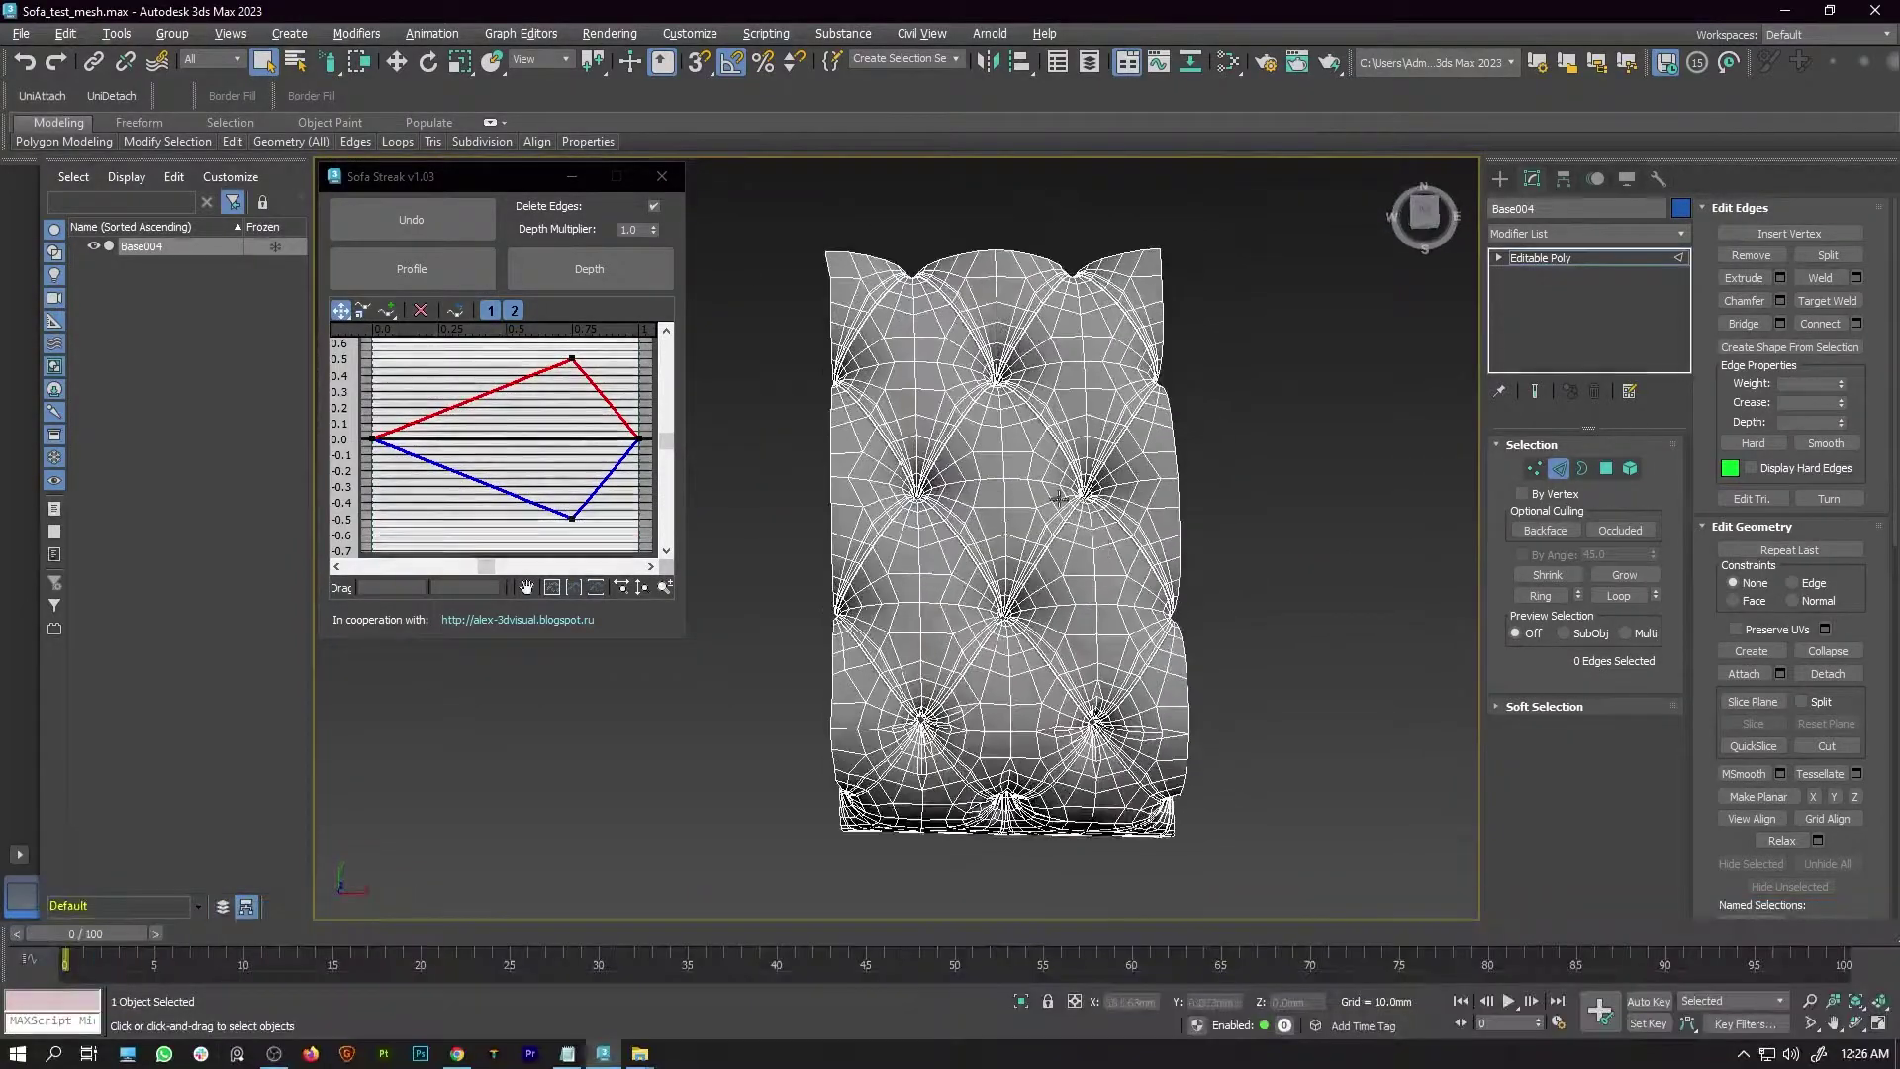
Select the edges radiating from the centre of one tuft, going all the way around it
{"action": "scroll", "coordinate": [920, 565], "scroll_direction": "up", "scroll_amount": 6}
{"action": "left_click", "coordinate": [975, 574]}
{"action": "middle_click_drag", "start_coordinate": [920, 564], "coordinate": [976, 645], "text": "alt"}
{"action": "left_click", "coordinate": [1009, 545], "text": "ctrl"}
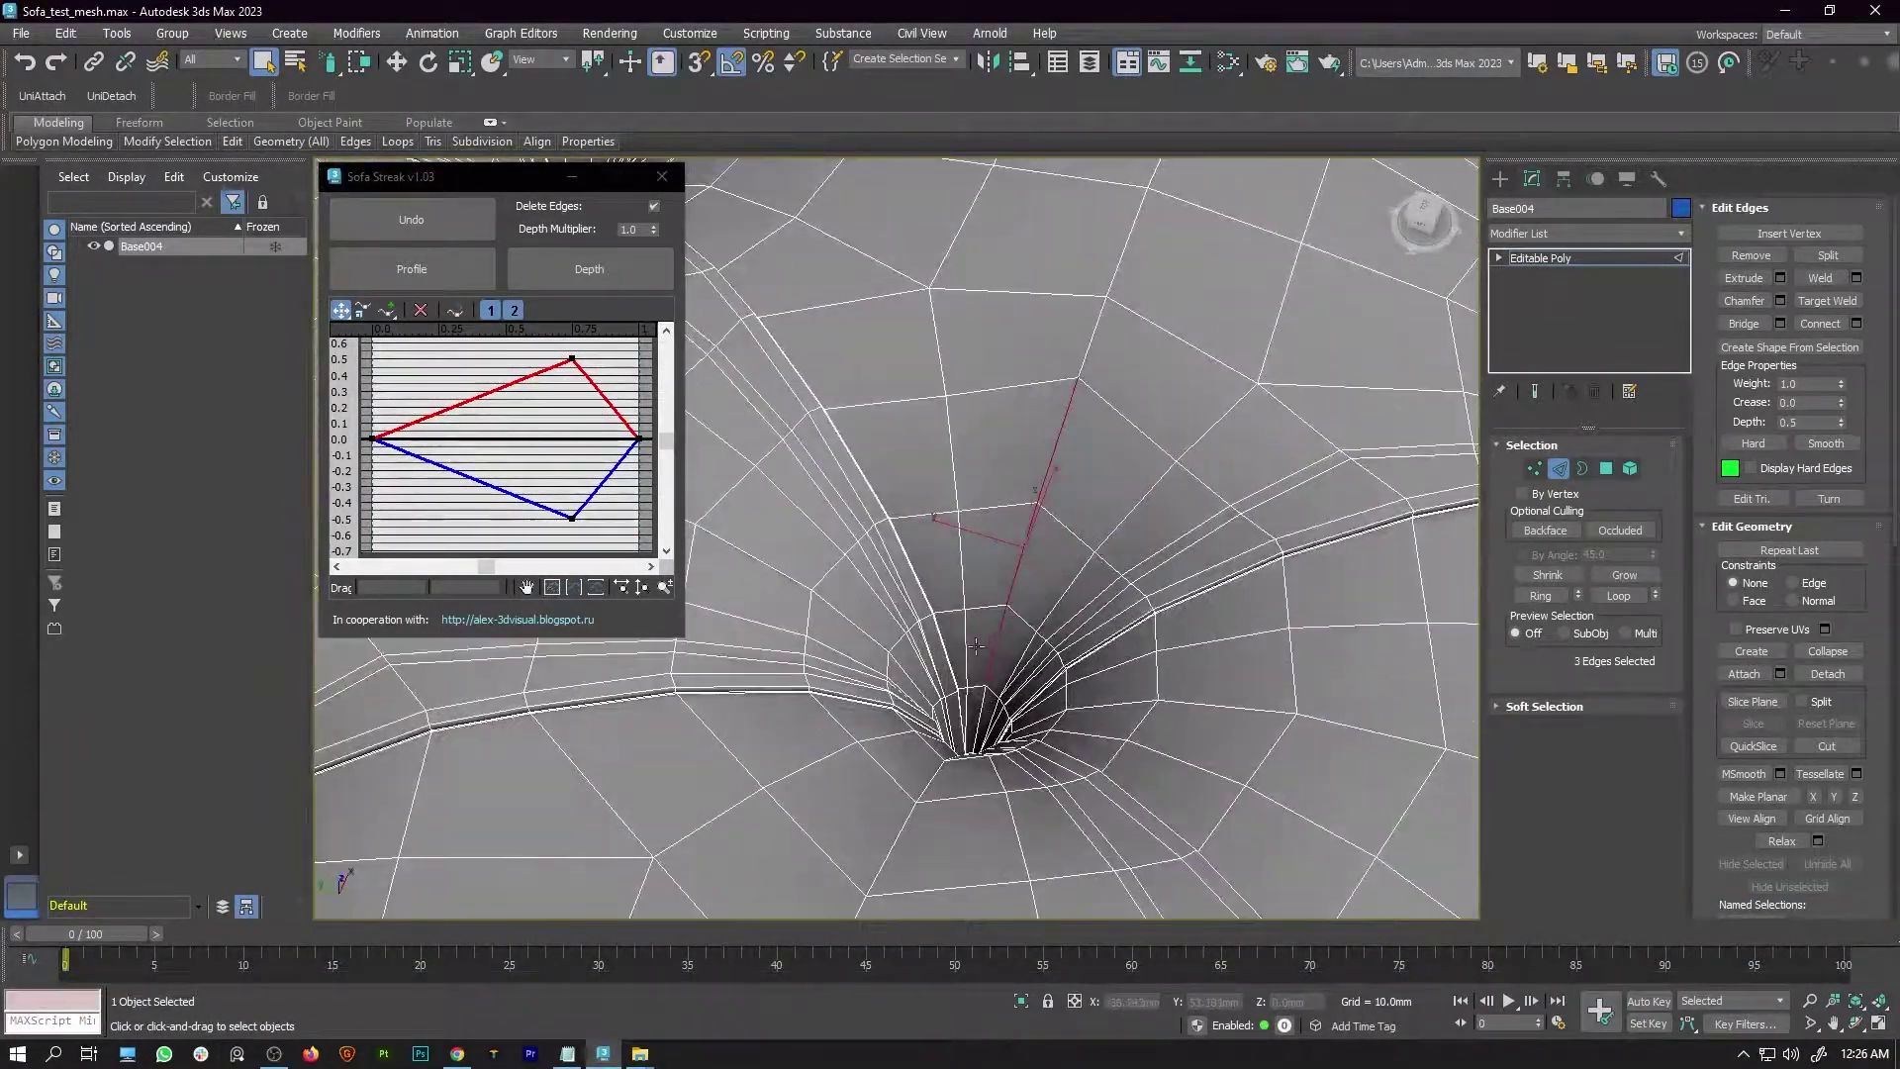
{"action": "left_click", "coordinate": [1125, 513], "text": "ctrl"}
{"action": "middle_click_drag", "start_coordinate": [1125, 513], "coordinate": [1177, 535], "text": "alt"}
{"action": "left_click", "coordinate": [1051, 594], "text": "ctrl"}
{"action": "middle_click_drag", "start_coordinate": [1051, 594], "coordinate": [1138, 593], "text": "alt"}
{"action": "left_click", "coordinate": [1039, 514], "text": "ctrl"}
{"action": "left_click", "coordinate": [1024, 584], "text": "ctrl"}
{"action": "middle_click_drag", "start_coordinate": [990, 604], "coordinate": [877, 553], "text": "alt"}
{"action": "left_click", "coordinate": [990, 594], "text": "ctrl"}
{"action": "left_click", "coordinate": [965, 603], "text": "ctrl"}
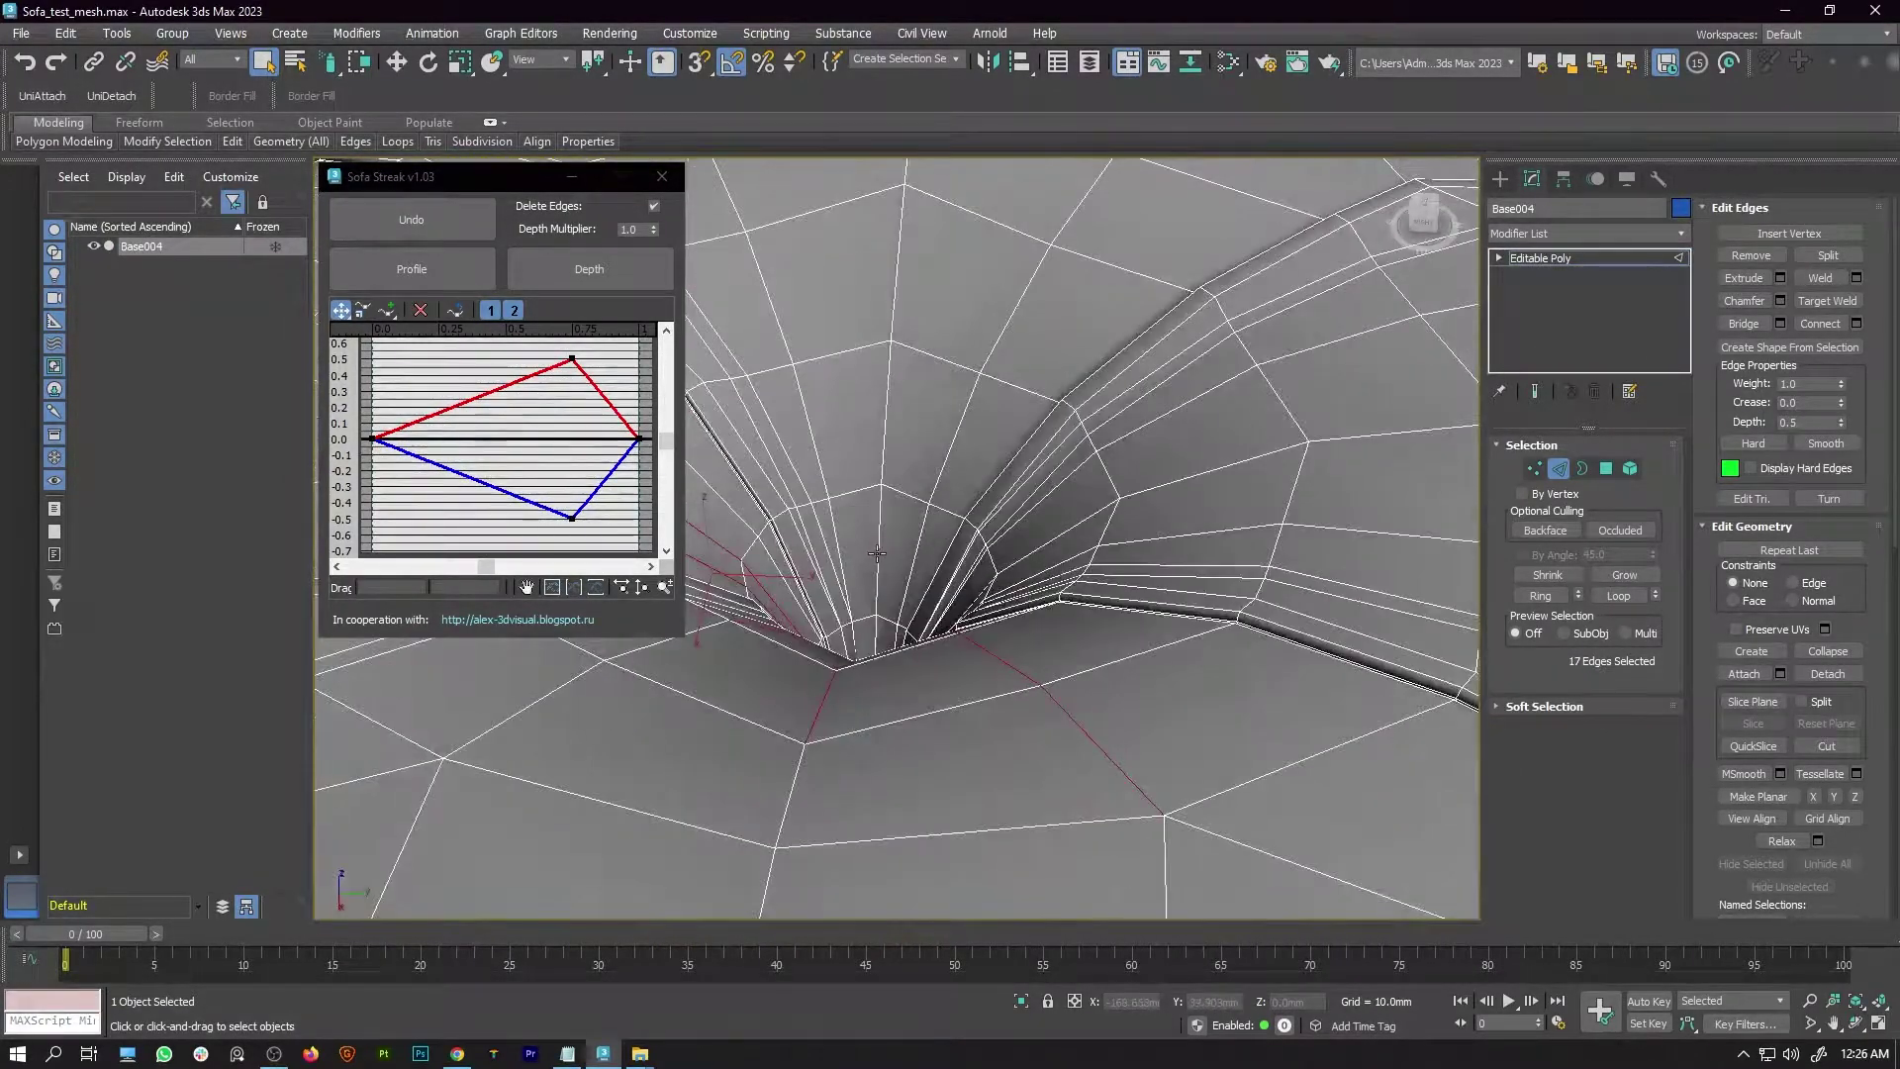
{"action": "left_click", "coordinate": [1000, 366], "text": "ctrl"}
{"action": "middle_click_drag", "start_coordinate": [1055, 235], "coordinate": [826, 540], "text": "alt"}
{"action": "left_click", "coordinate": [941, 435], "text": "ctrl"}
{"action": "left_click", "coordinate": [910, 495], "text": "ctrl"}
{"action": "left_click", "coordinate": [820, 558], "text": "ctrl"}
{"action": "middle_click_drag", "start_coordinate": [837, 638], "coordinate": [754, 619], "text": "alt"}
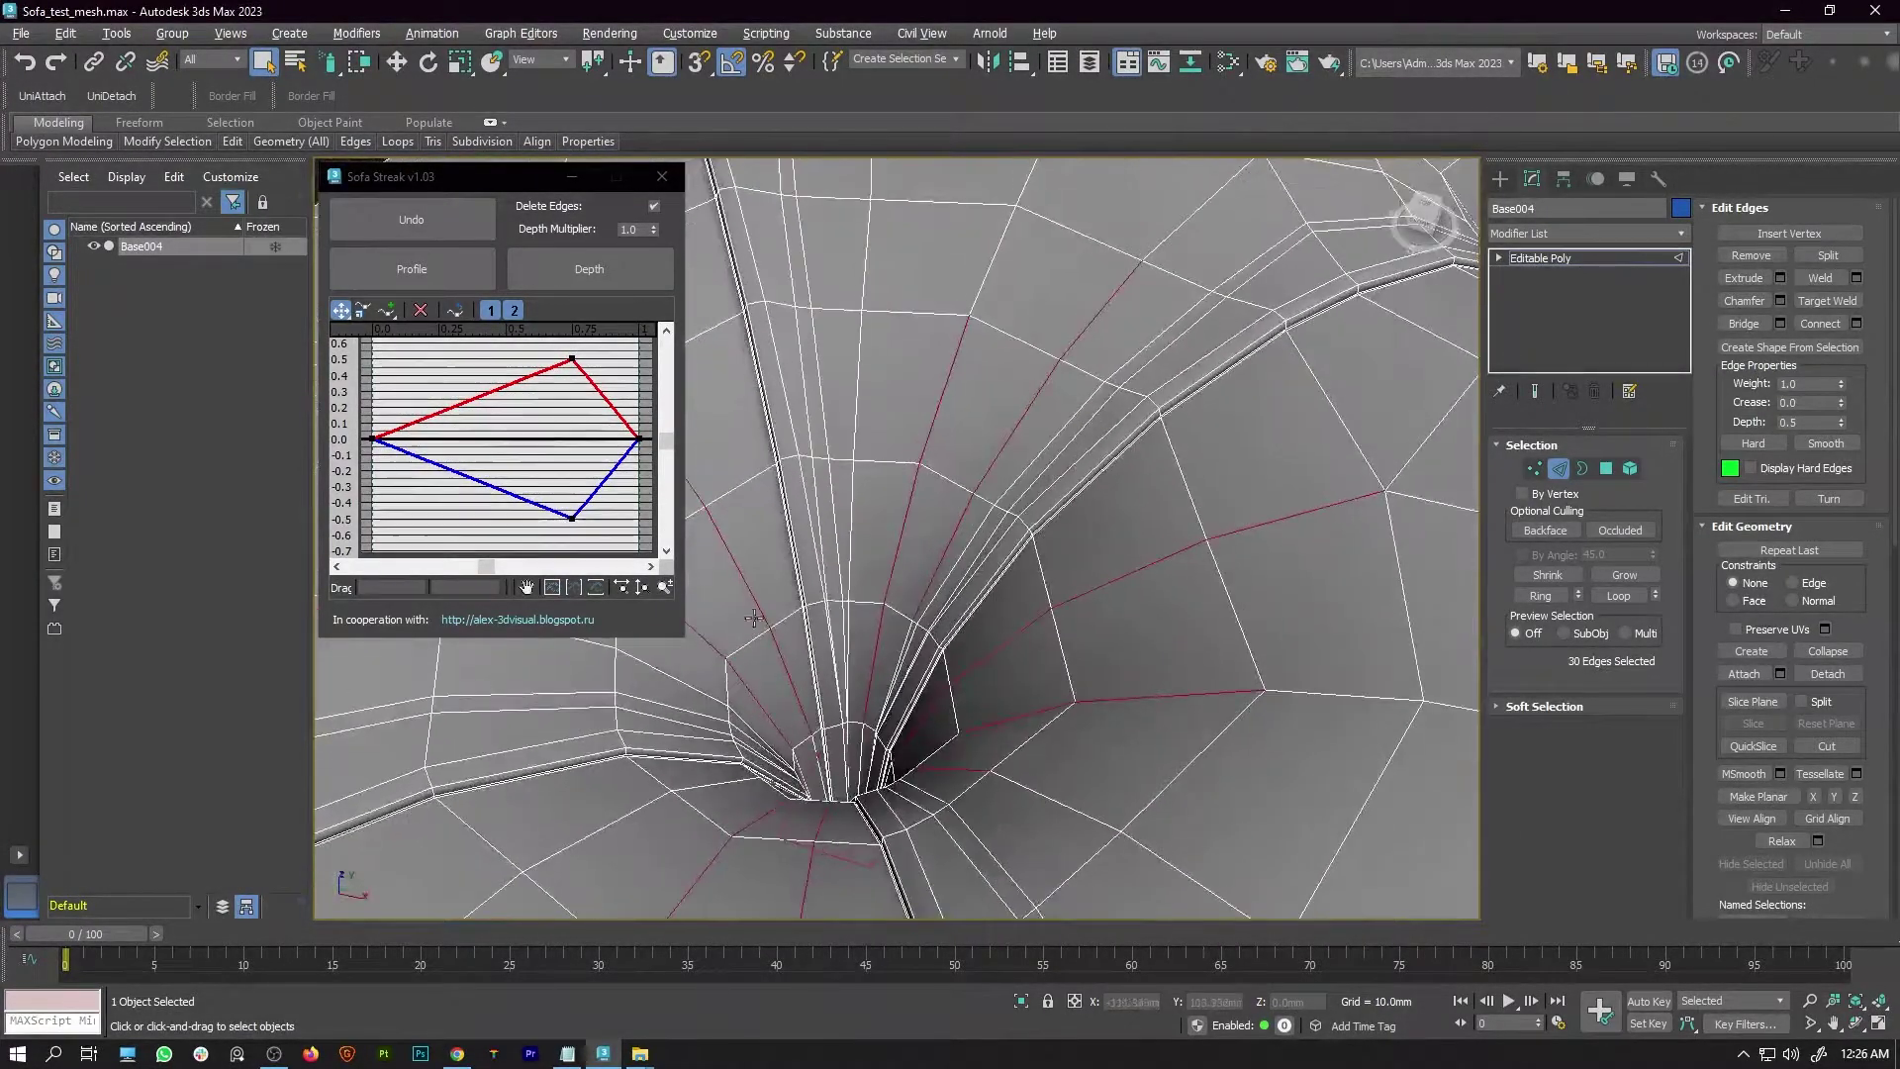
{"action": "middle_click_drag", "start_coordinate": [873, 287], "coordinate": [871, 594], "text": "alt"}
Create crease profiles along the selected edges with Sofa Streak and move the red curve's peak to about 0.66, 0.63
{"action": "left_click", "coordinate": [429, 264]}
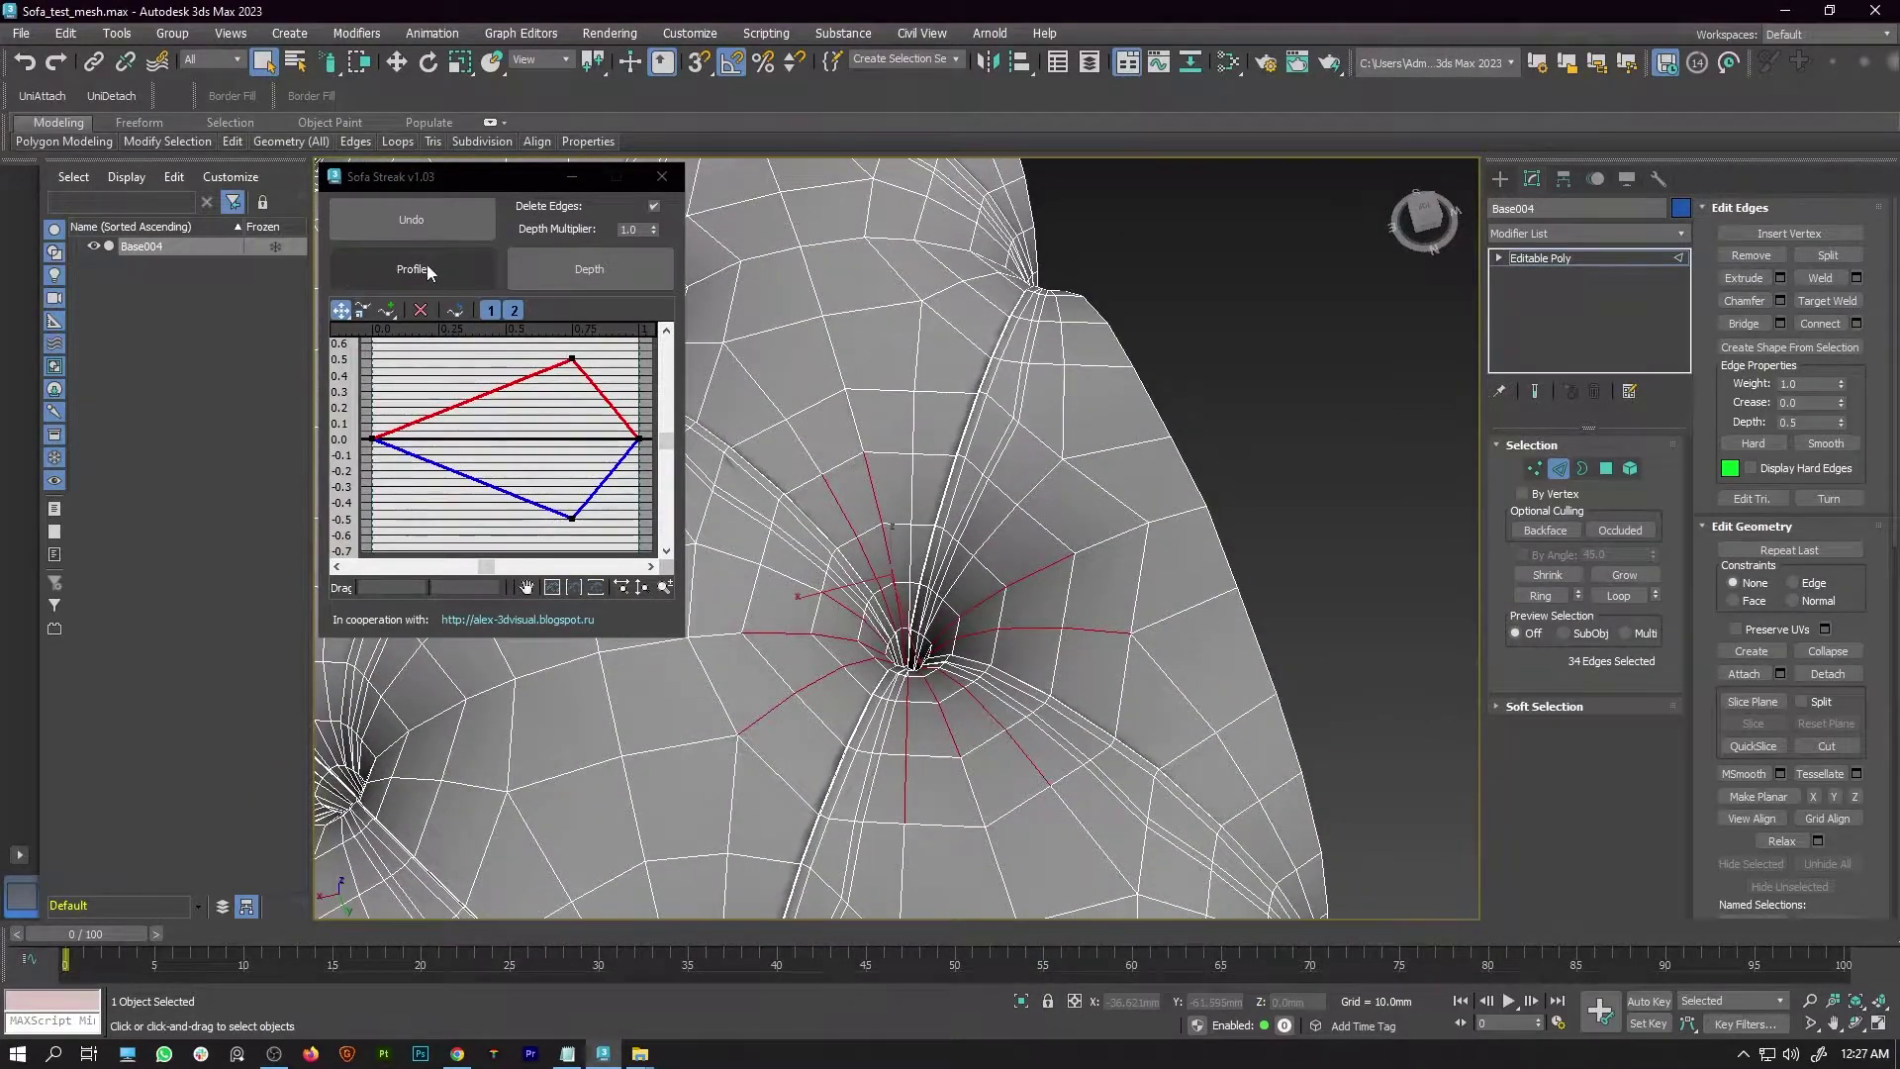
{"action": "middle_click_drag", "start_coordinate": [950, 631], "coordinate": [1000, 639], "text": "alt"}
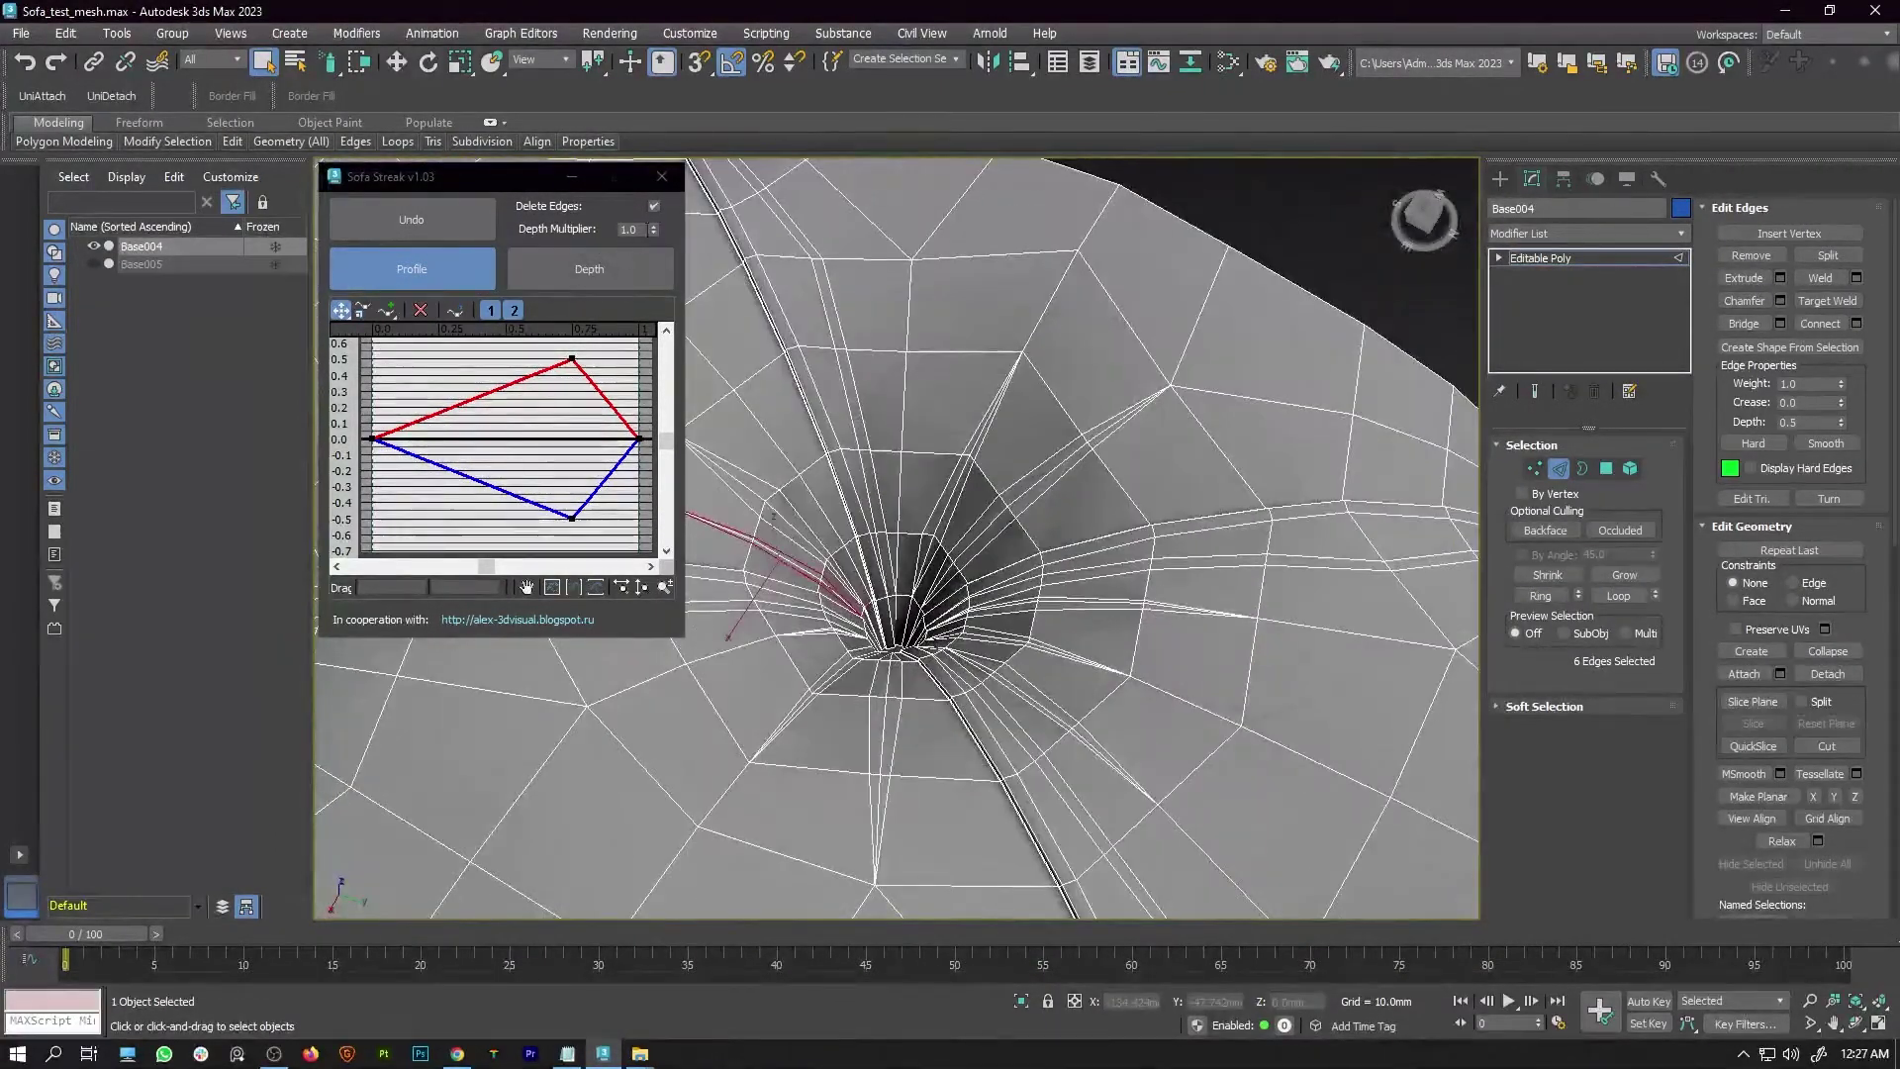
{"action": "left_click_drag", "start_coordinate": [572, 358], "coordinate": [551, 372]}
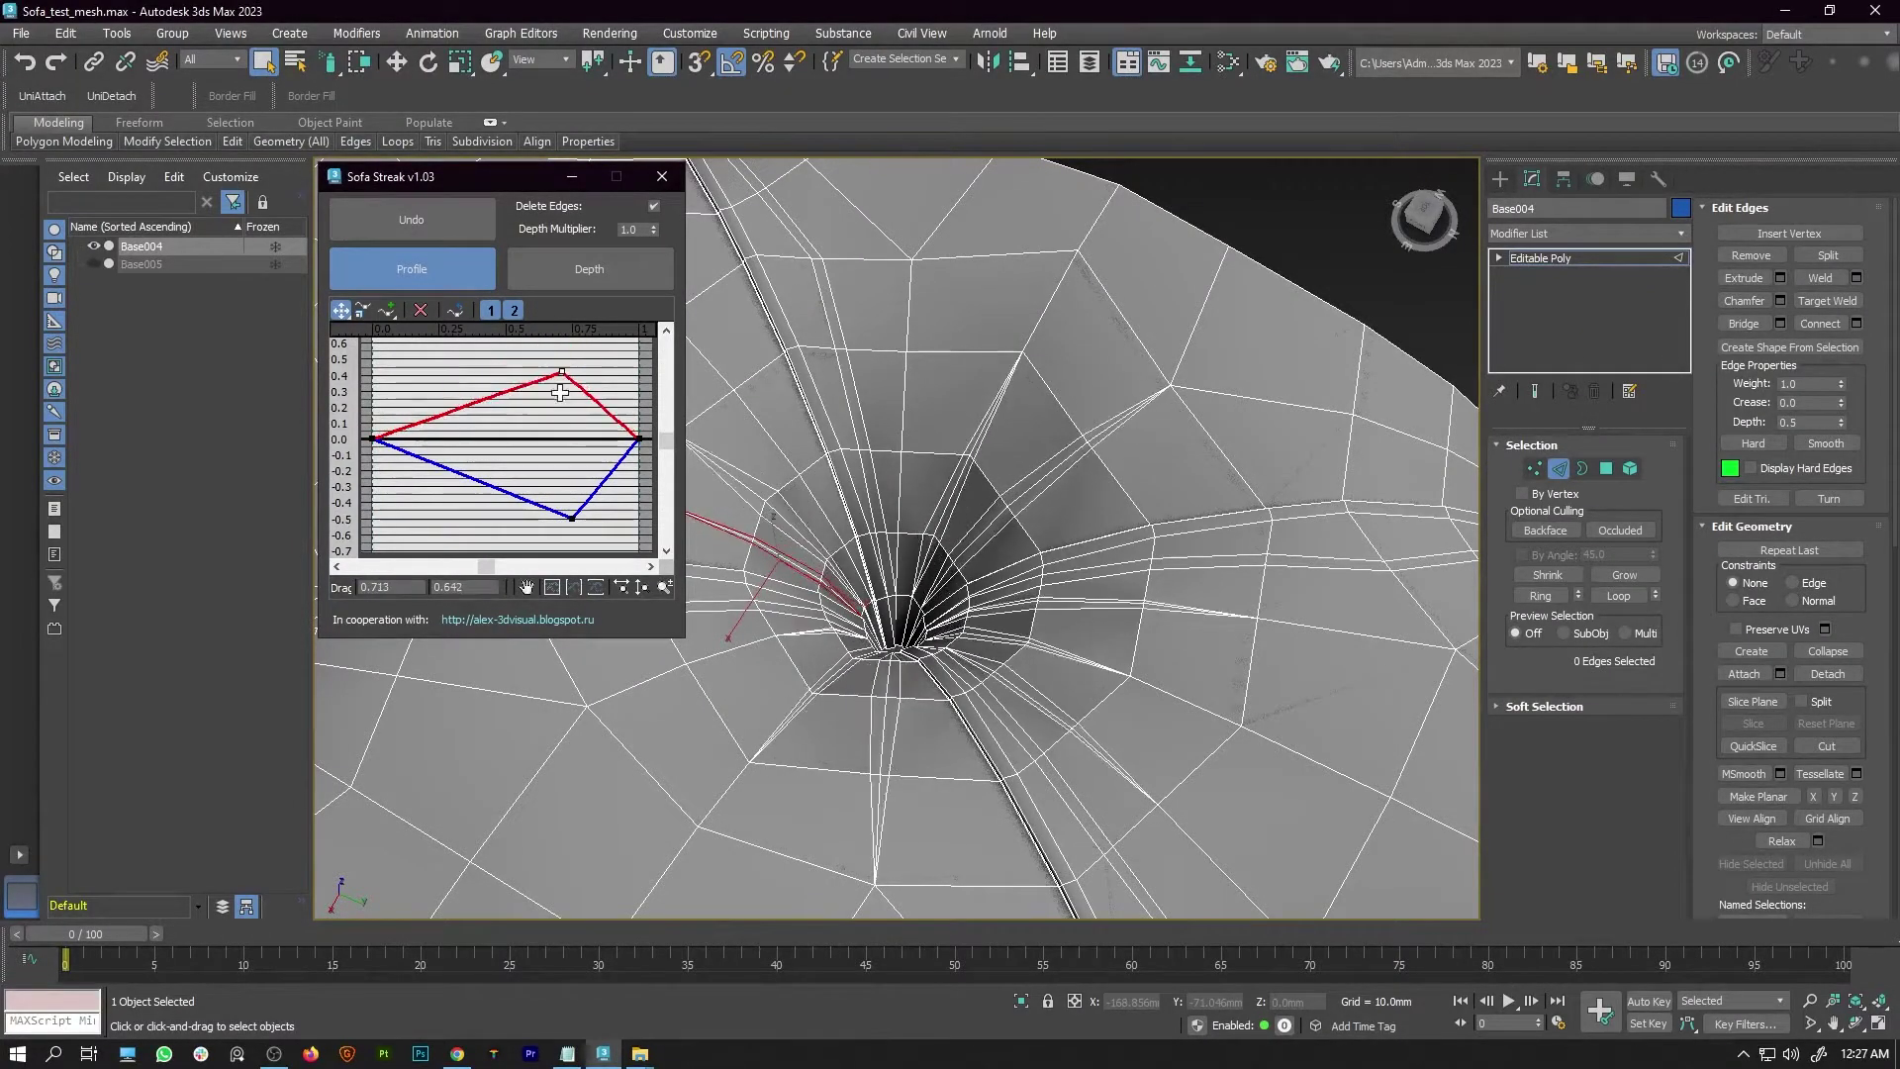
Apply Sofa Streak's Depth to the creases with a depth multiplier of 12.8
{"action": "left_click", "coordinate": [668, 276]}
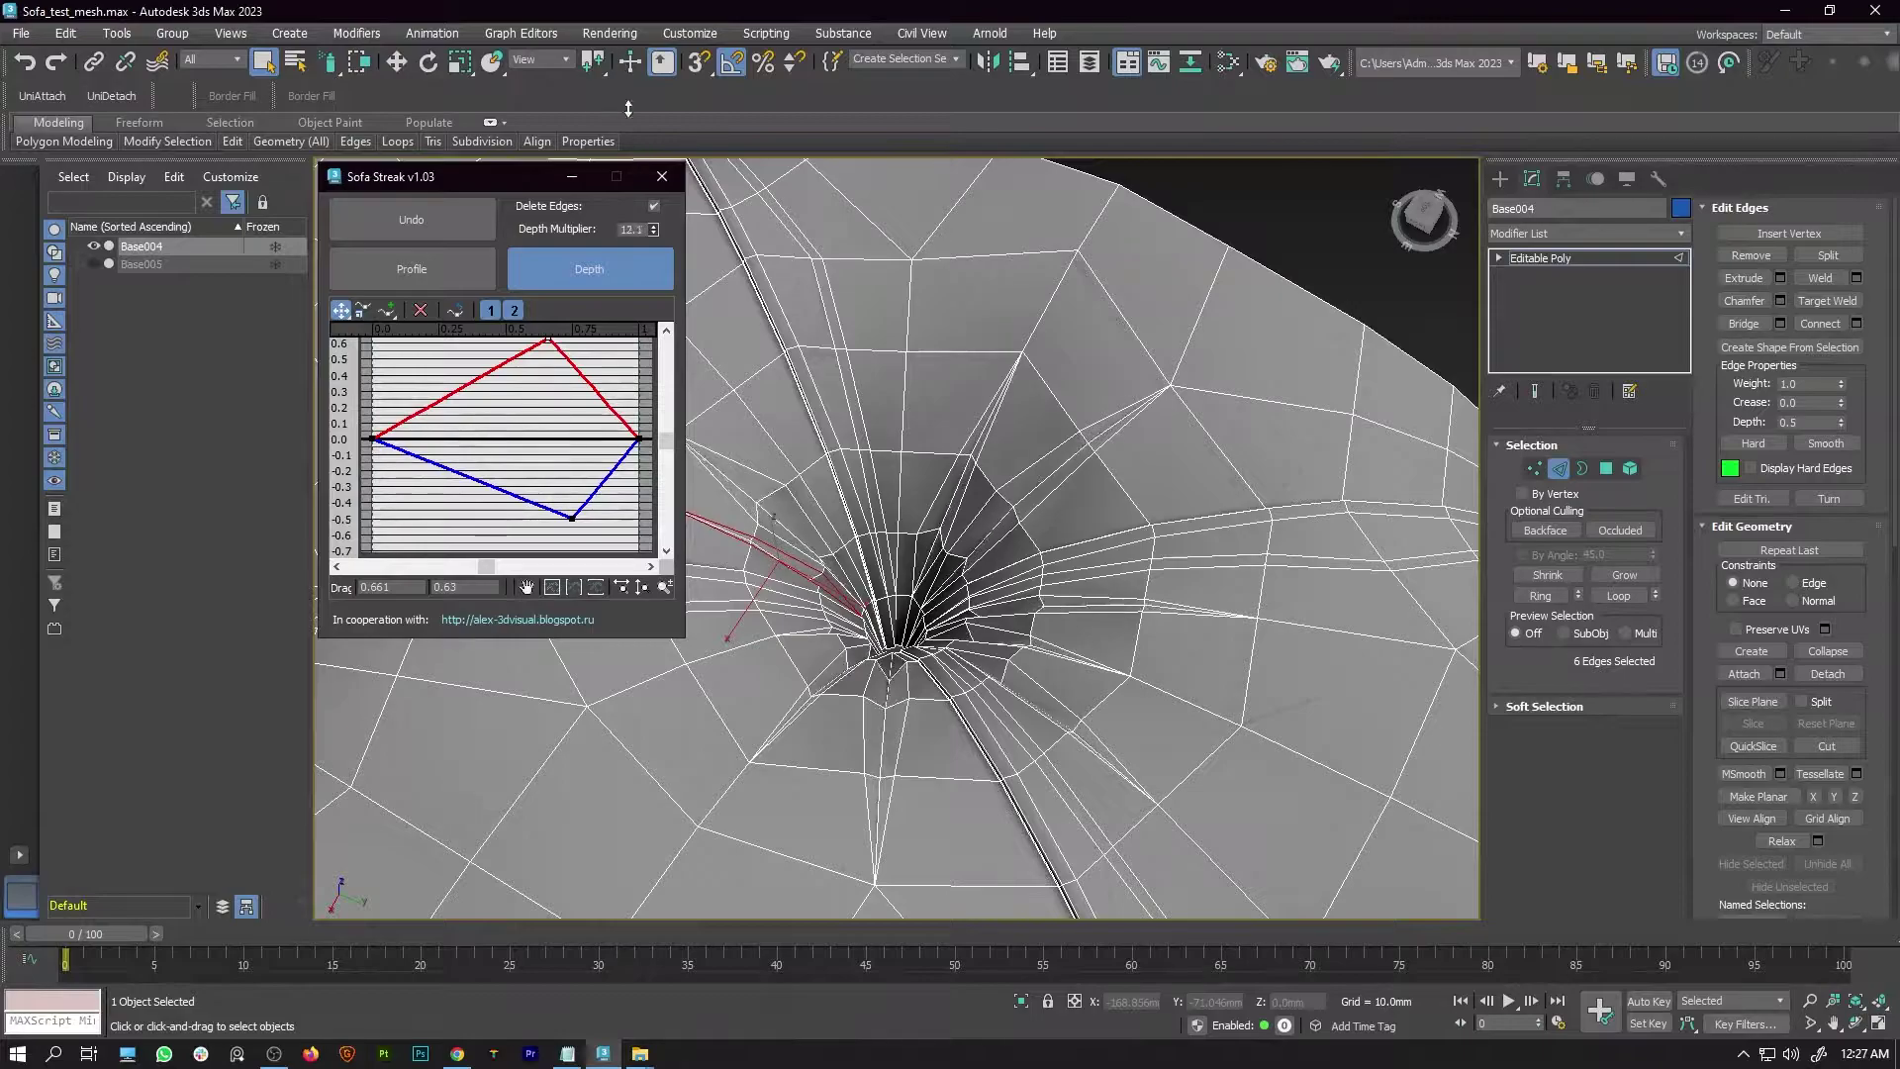
{"action": "left_click_drag", "start_coordinate": [632, 110], "coordinate": [632, 107]}
{"action": "middle_click_drag", "start_coordinate": [861, 420], "coordinate": [733, 396], "text": "alt"}
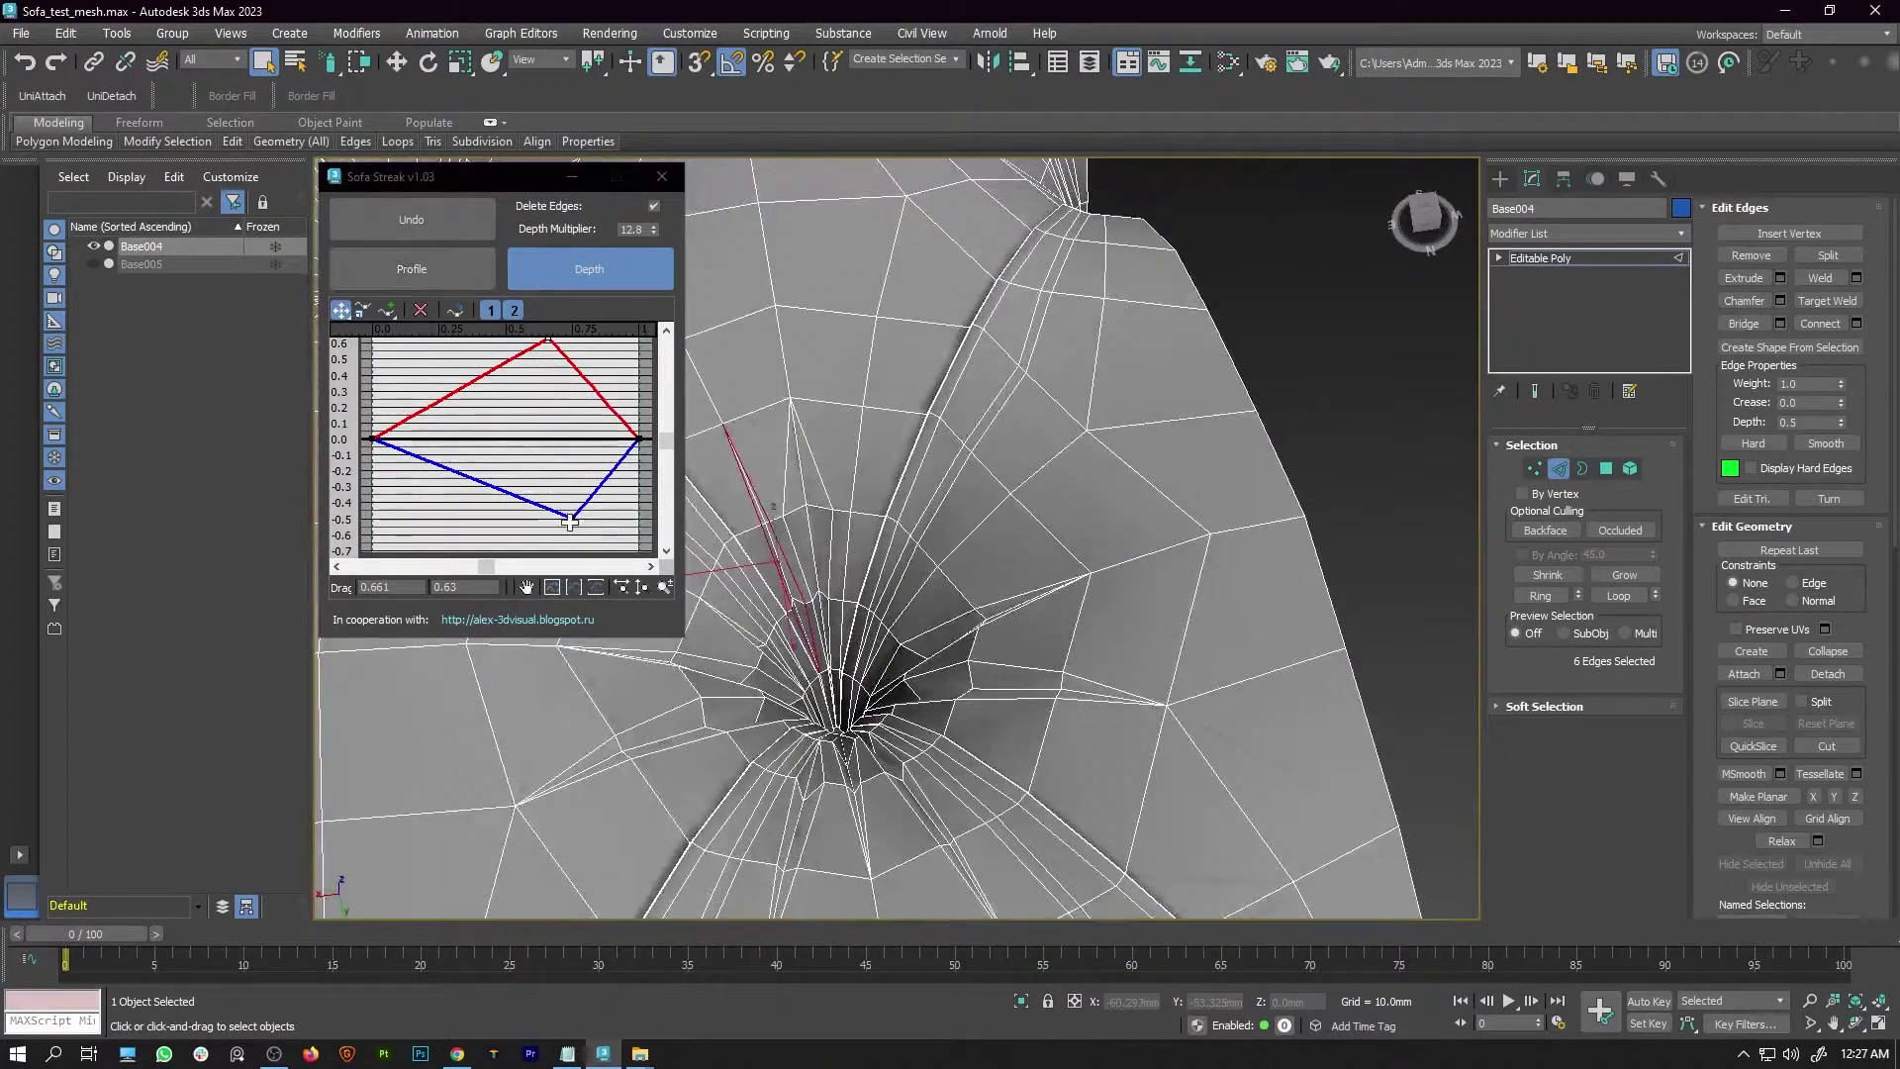
Move the blue curve's point to about 0.67, -0.37 and the red peak to about 0.66, 0.41, using Profile
{"action": "left_click_drag", "start_coordinate": [540, 448], "coordinate": [552, 497]}
{"action": "middle_click_drag", "start_coordinate": [552, 347], "coordinate": [557, 385]}
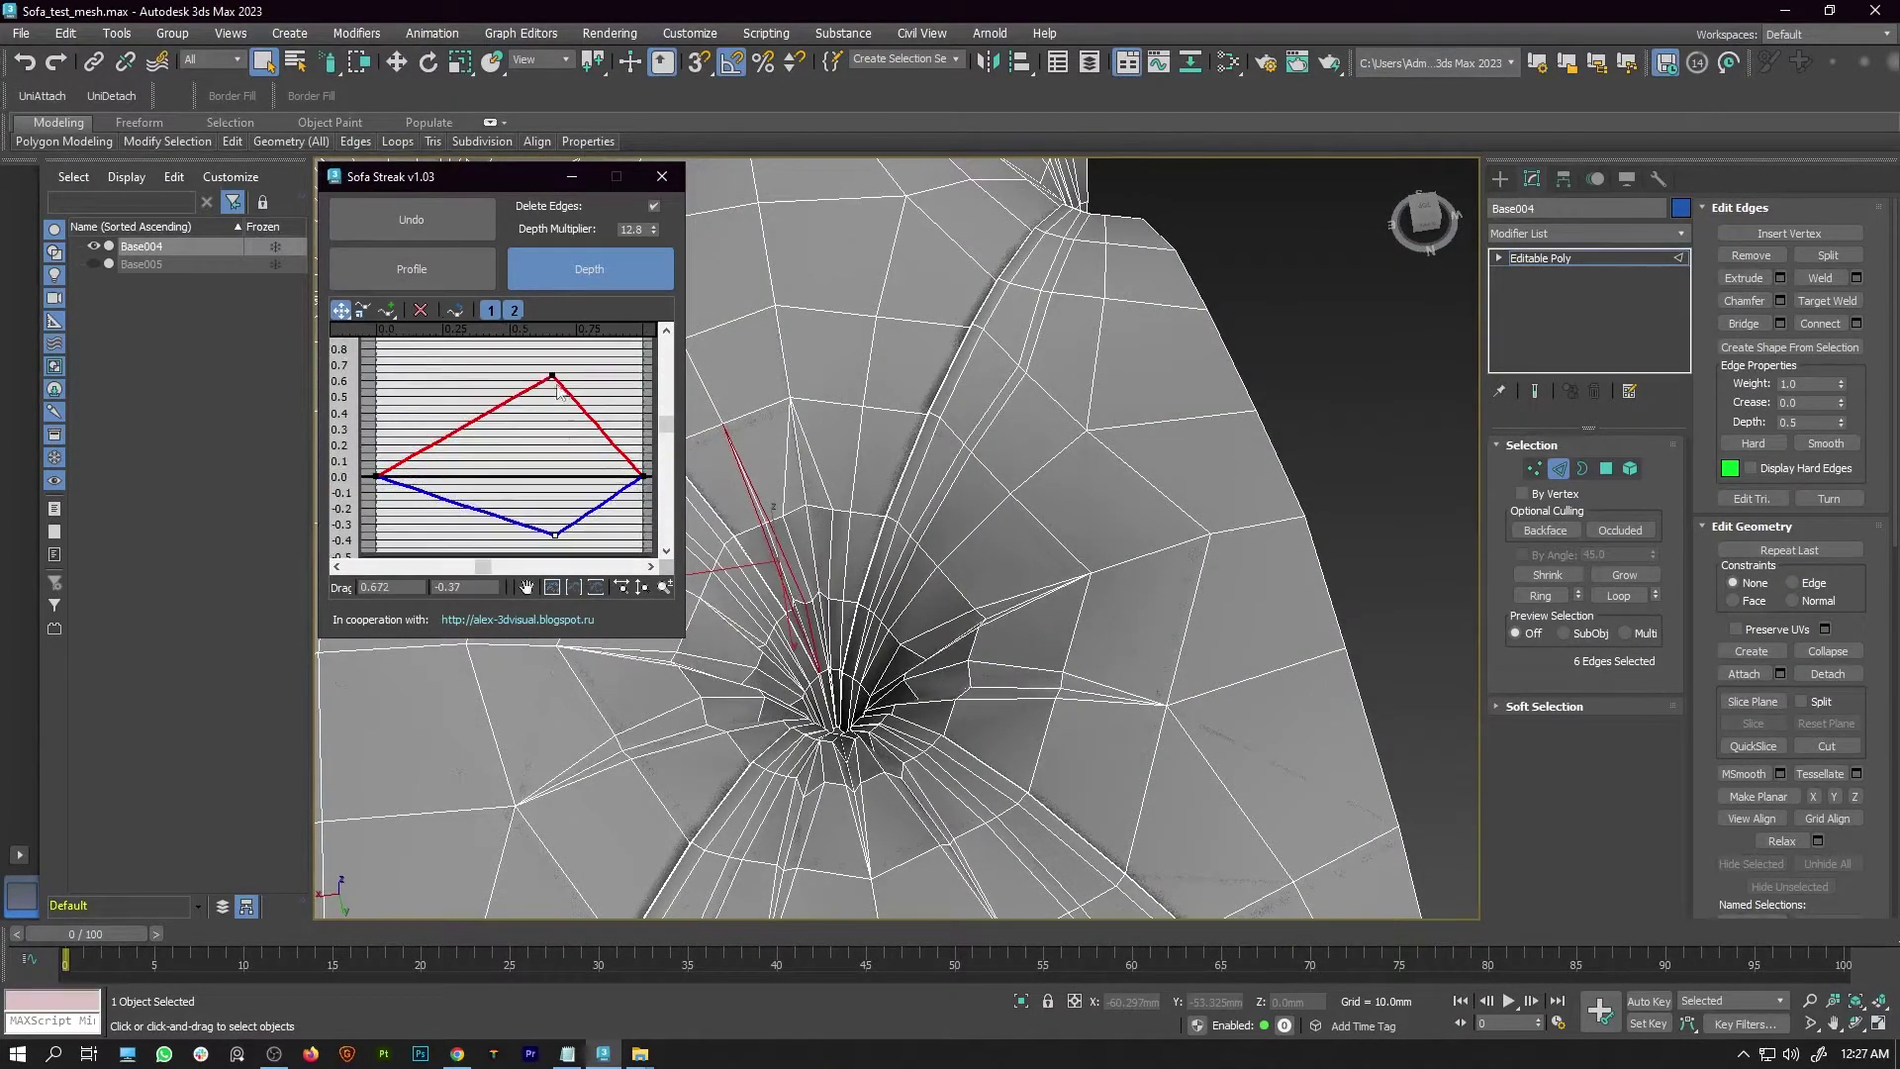
{"action": "left_click", "coordinate": [448, 276]}
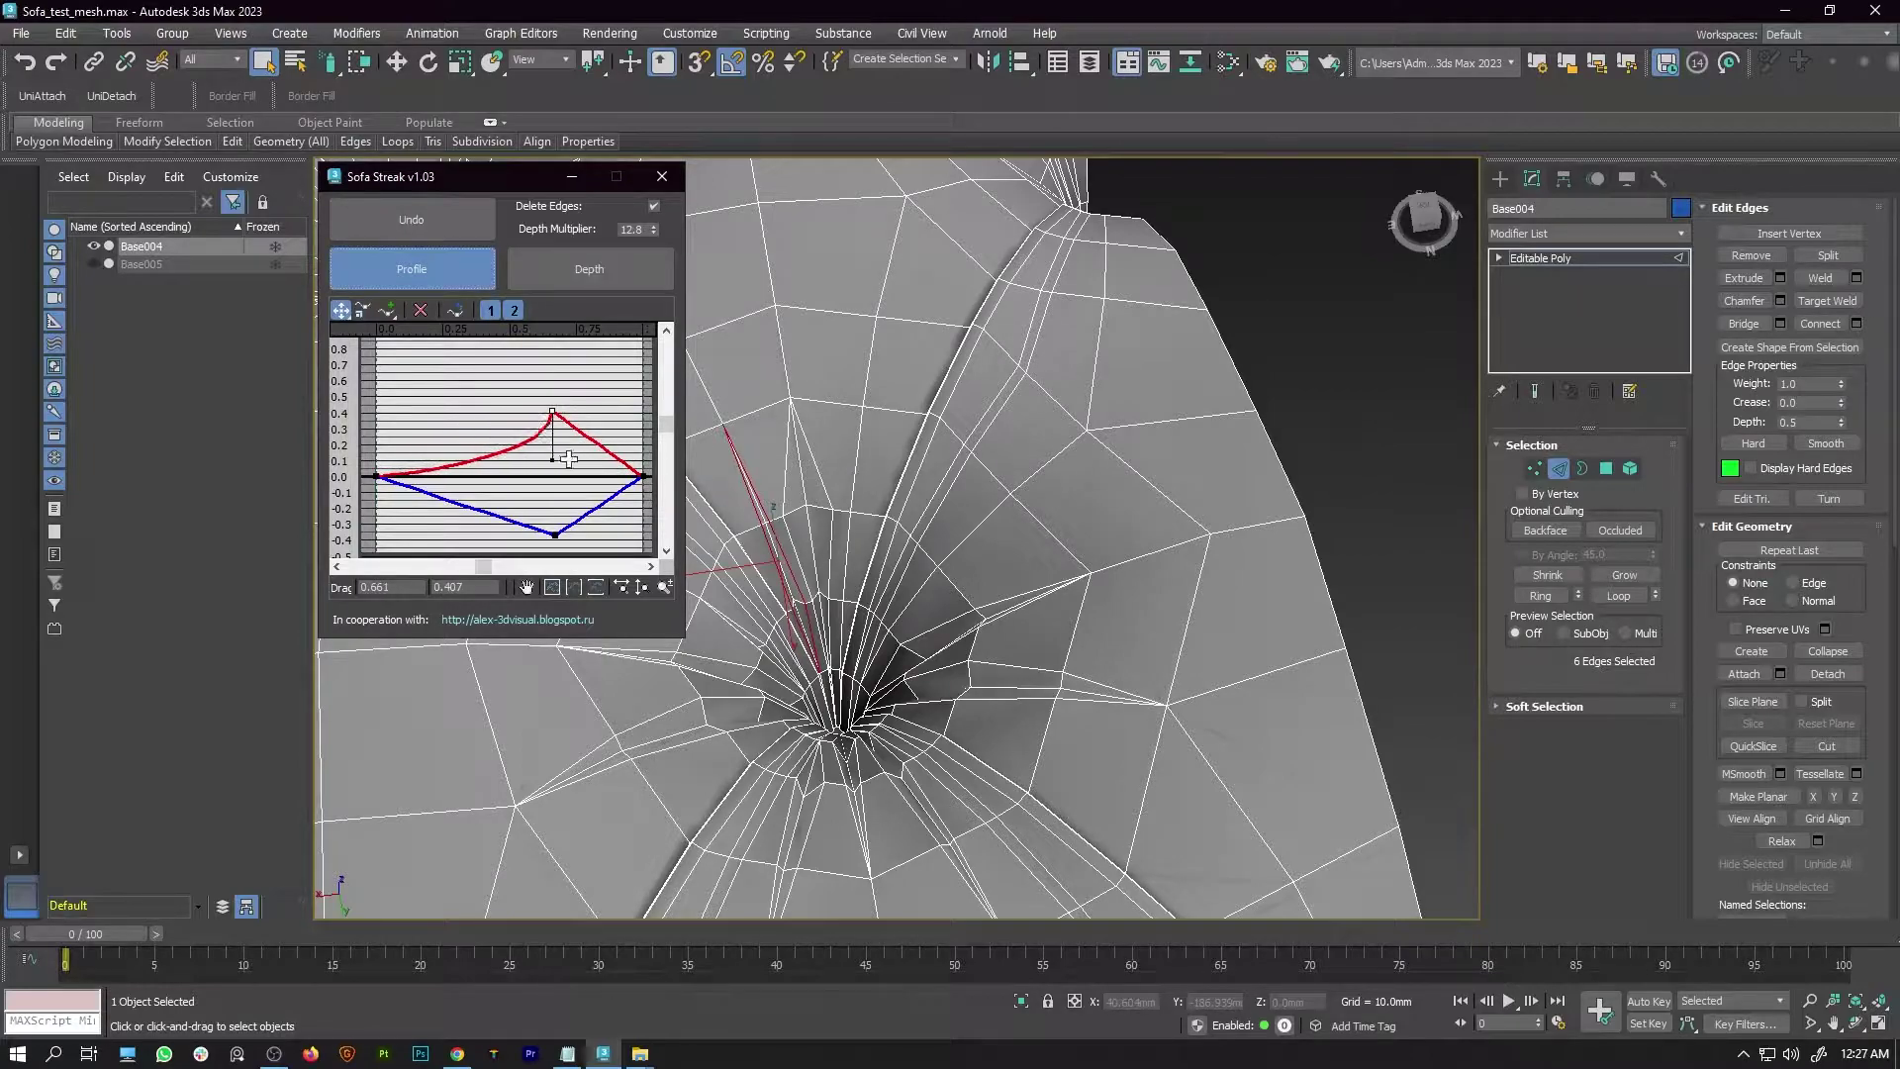
Add the TurboSmooth and Weighted Normals modifiers to the sofa cushion
{"action": "left_click", "coordinate": [1593, 238]}
{"action": "scroll", "coordinate": [1572, 534], "scroll_direction": "down", "scroll_amount": 10}
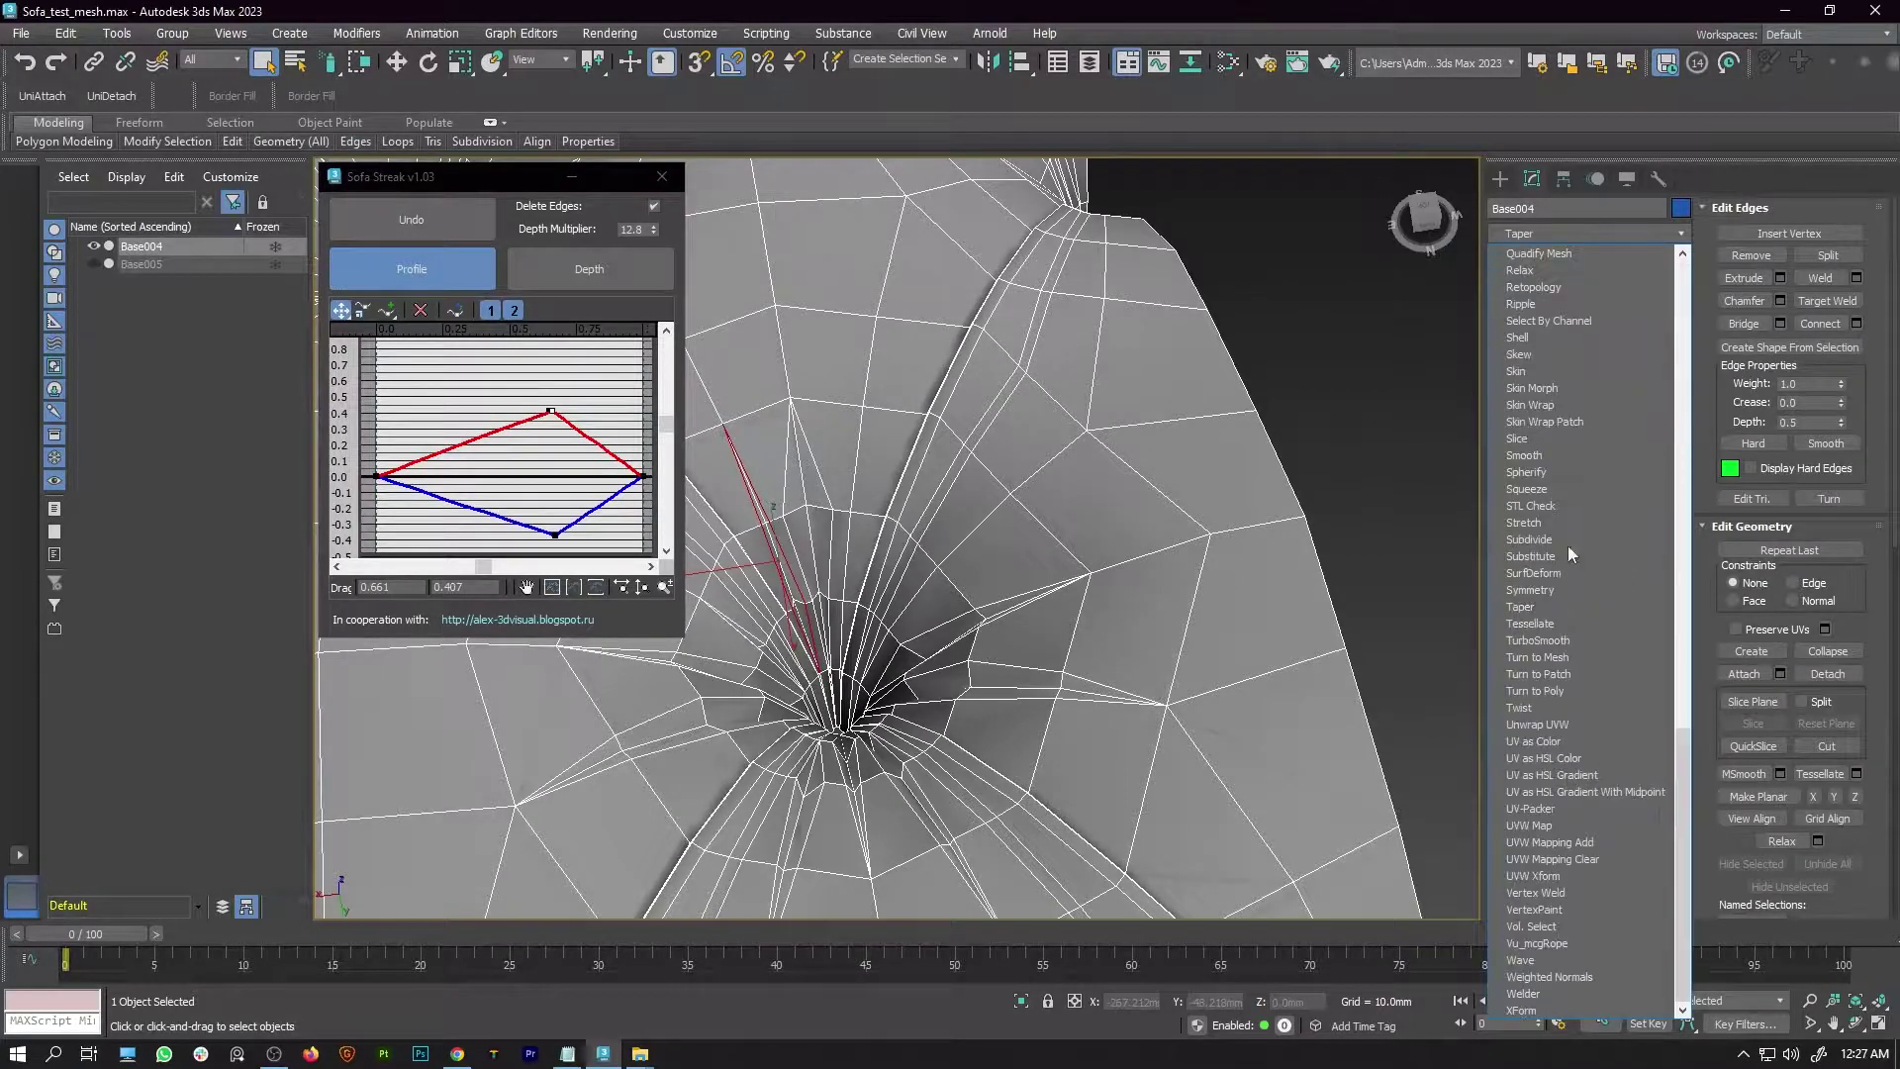
{"action": "left_click", "coordinate": [1567, 644]}
{"action": "left_click", "coordinate": [1556, 235]}
{"action": "scroll", "coordinate": [1572, 459], "scroll_direction": "down", "scroll_amount": 10}
{"action": "left_click", "coordinate": [1578, 977]}
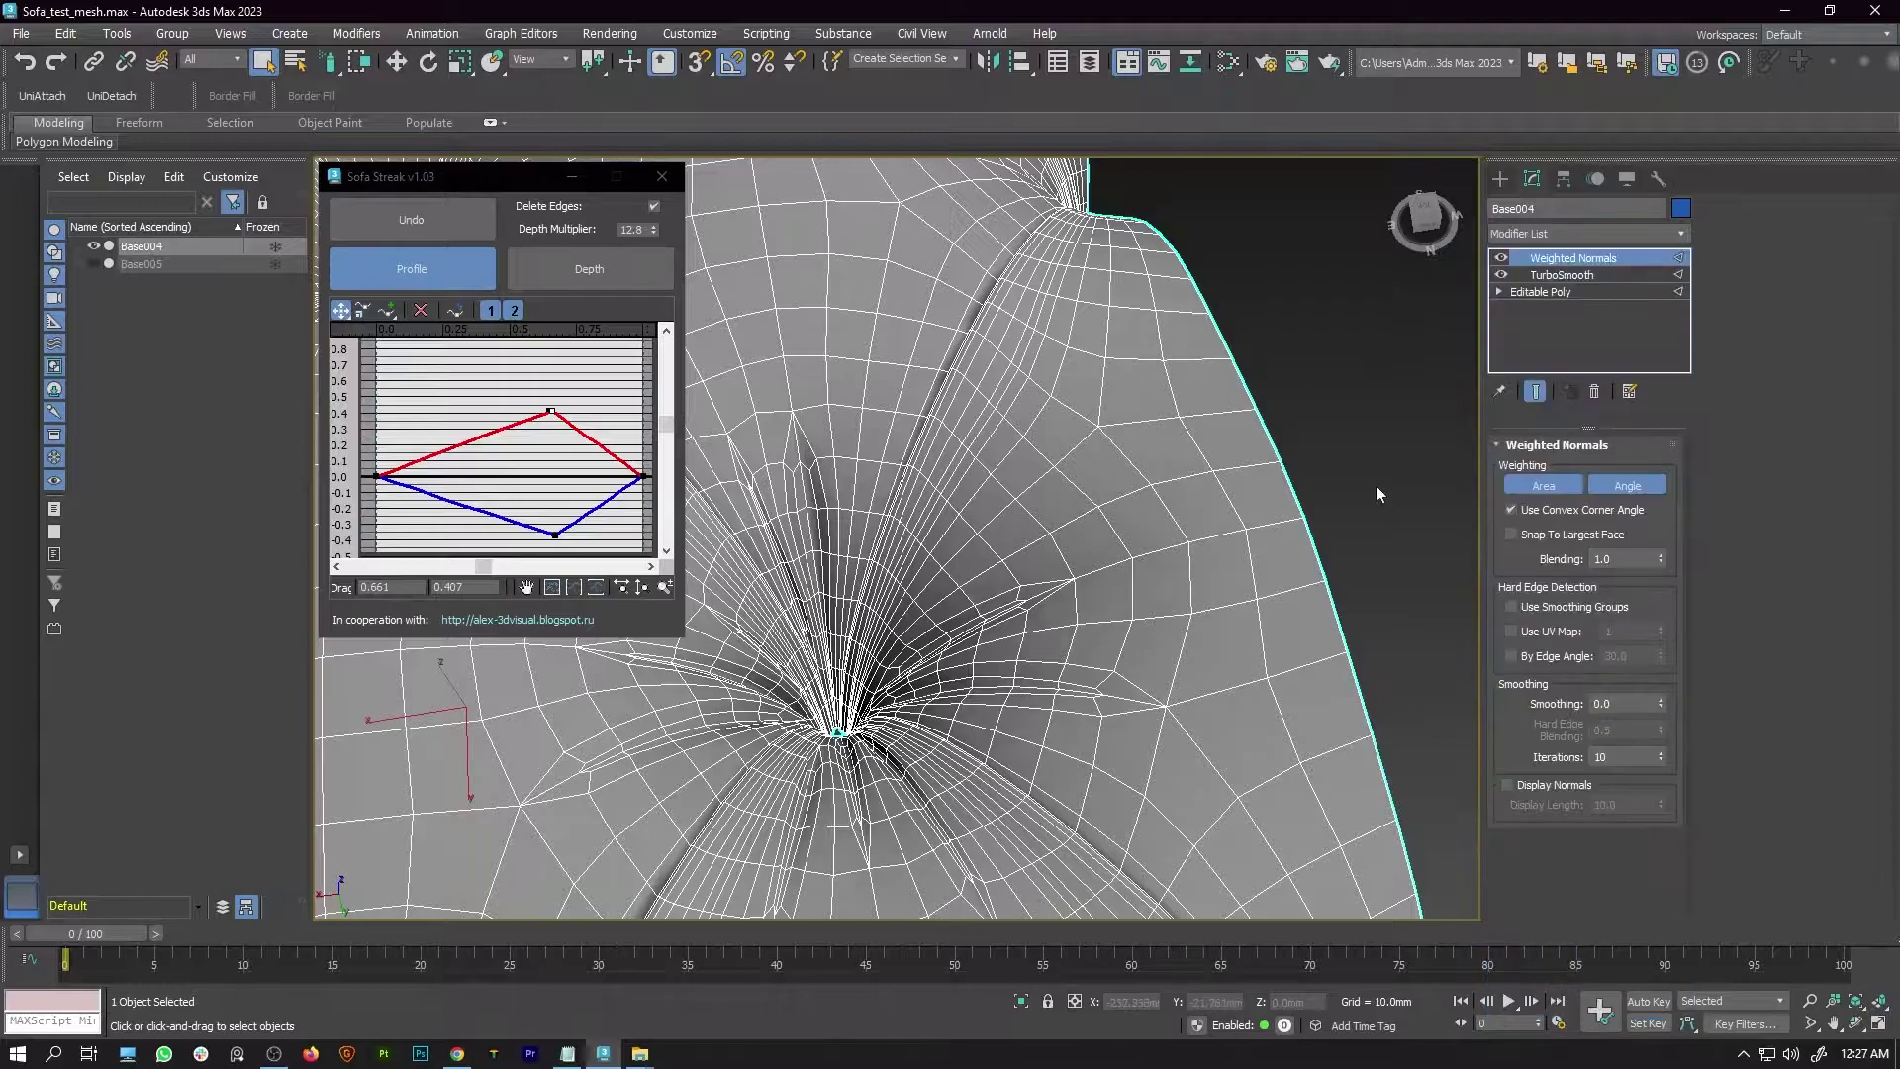
Examine the smoothed creases around the tufts with edged faces shown and hidden
{"action": "left_click", "coordinate": [1379, 492]}
{"action": "key", "text": "F4"}
{"action": "scroll", "coordinate": [1089, 515], "scroll_direction": "down", "scroll_amount": 4}
{"action": "middle_click_drag", "start_coordinate": [1138, 504], "coordinate": [1050, 535], "text": "alt"}
{"action": "scroll", "coordinate": [1050, 534], "scroll_direction": "up", "scroll_amount": 5}
{"action": "left_click", "coordinate": [1050, 540]}
{"action": "key", "text": "F4"}
{"action": "scroll", "coordinate": [1054, 554], "scroll_direction": "down", "scroll_amount": 5}
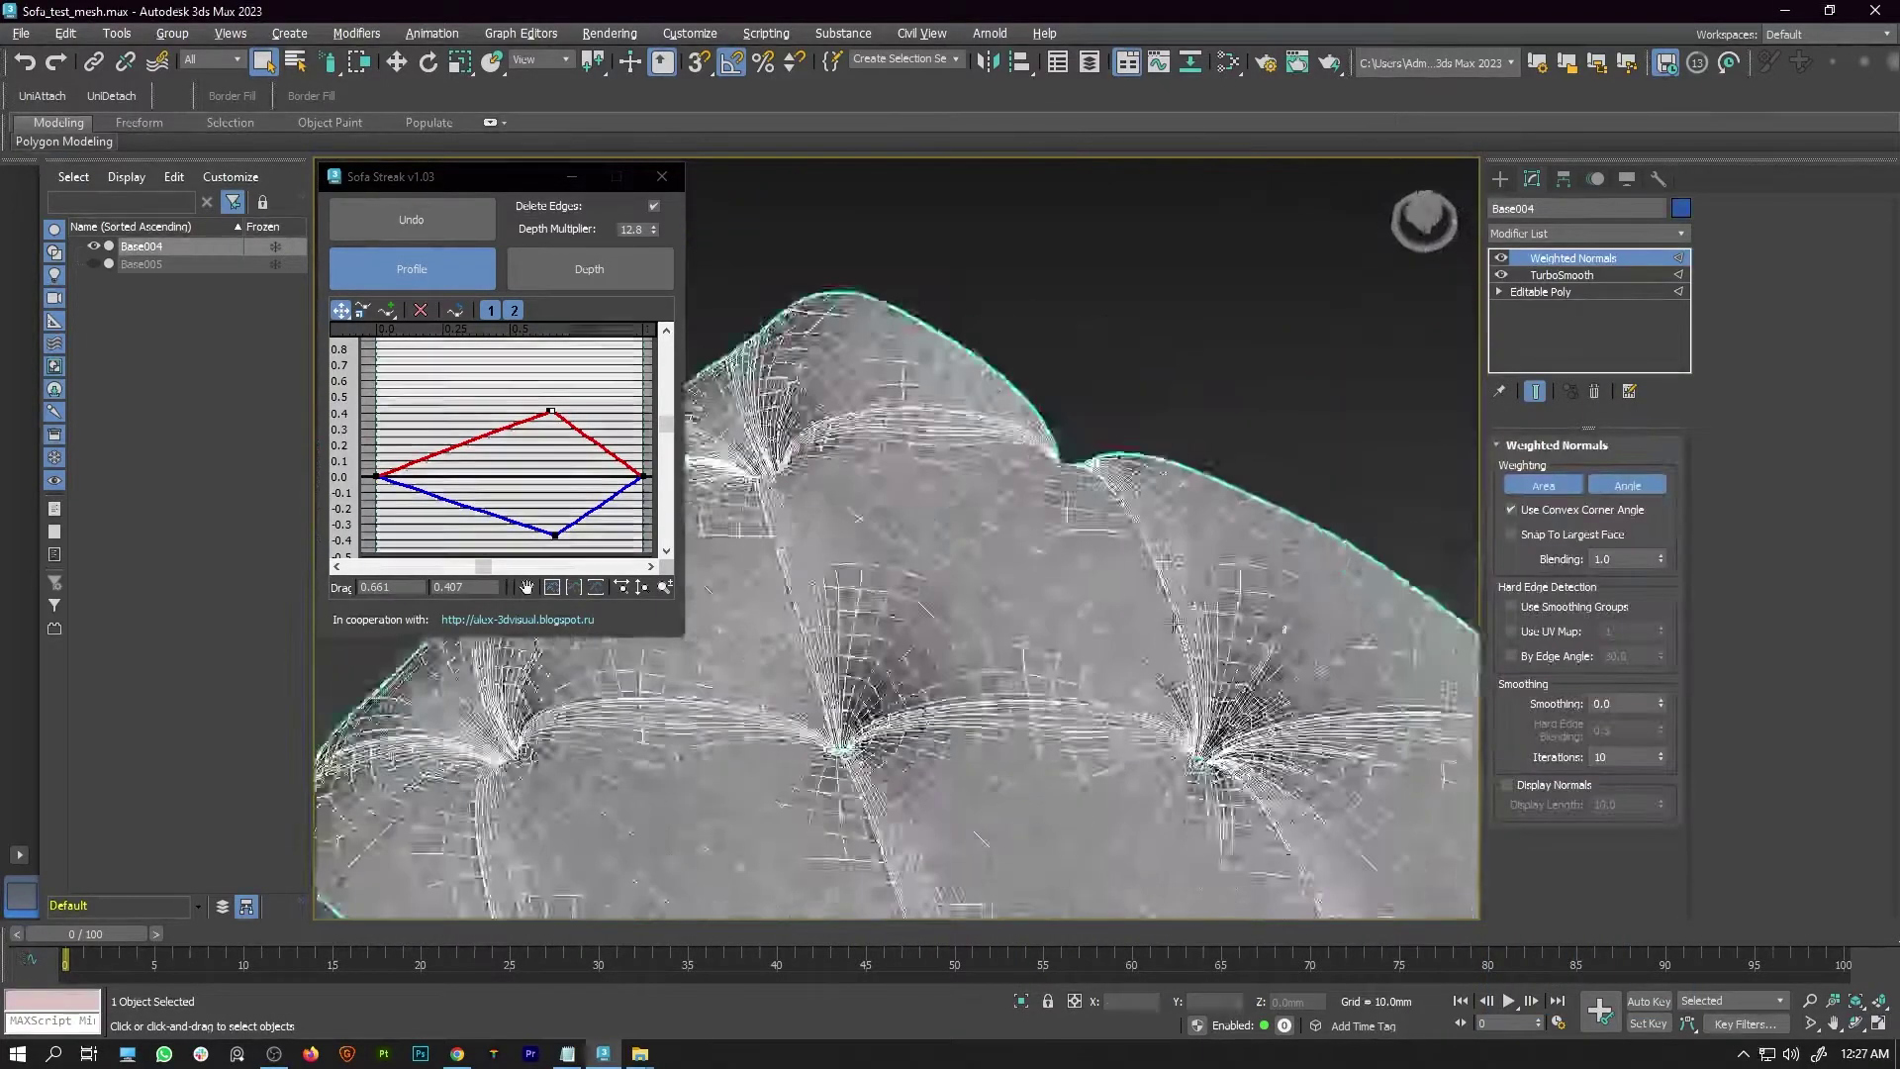
{"action": "left_click", "coordinate": [1287, 341]}
{"action": "key", "text": "F4"}
{"action": "scroll", "coordinate": [1060, 564], "scroll_direction": "up", "scroll_amount": 5}
{"action": "left_click", "coordinate": [1049, 582]}
{"action": "key", "text": "F4"}
Move the Sofa Streak dialog lower and examine the shaded tuft creases from another angle
{"action": "left_click_drag", "start_coordinate": [412, 182], "coordinate": [397, 283]}
{"action": "left_click", "coordinate": [428, 172]}
{"action": "left_click", "coordinate": [473, 263]}
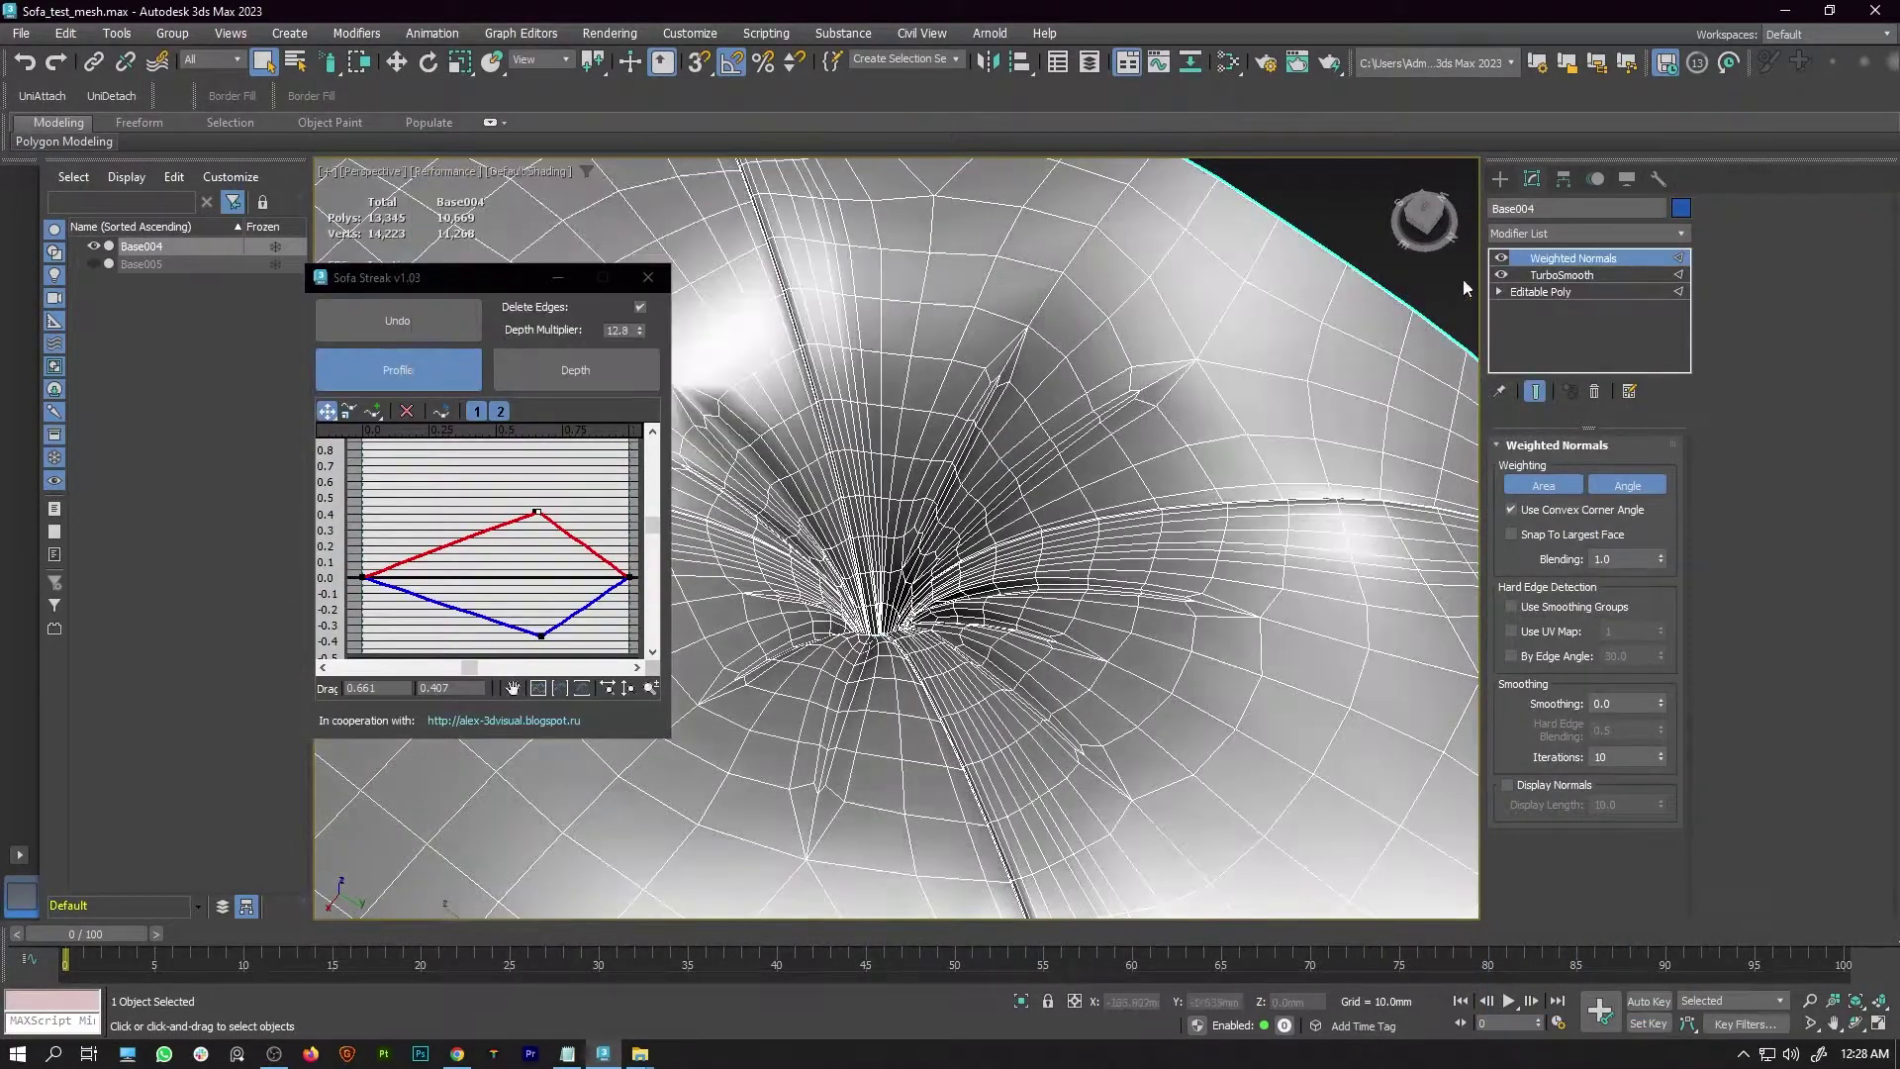
{"action": "left_click", "coordinate": [1464, 286]}
{"action": "key", "text": "F4"}
{"action": "scroll", "coordinate": [1049, 450], "scroll_direction": "down", "scroll_amount": 5}
{"action": "scroll", "coordinate": [1058, 487], "scroll_direction": "up", "scroll_amount": 5}
{"action": "mouse_move", "coordinate": [1038, 452]}
{"action": "middle_mouse_down", "text": "alt"}
{"action": "mouse_move", "coordinate": [1057, 487]}
{"action": "mouse_move", "coordinate": [1209, 479]}
{"action": "mouse_move", "coordinate": [1058, 584]}
{"action": "mouse_move", "coordinate": [1145, 619]}
{"action": "mouse_move", "coordinate": [788, 616]}
{"action": "middle_mouse_up", "text": "alt"}
{"action": "left_click", "coordinate": [786, 616]}
{"action": "scroll", "coordinate": [787, 616], "scroll_direction": "down", "scroll_amount": 5}
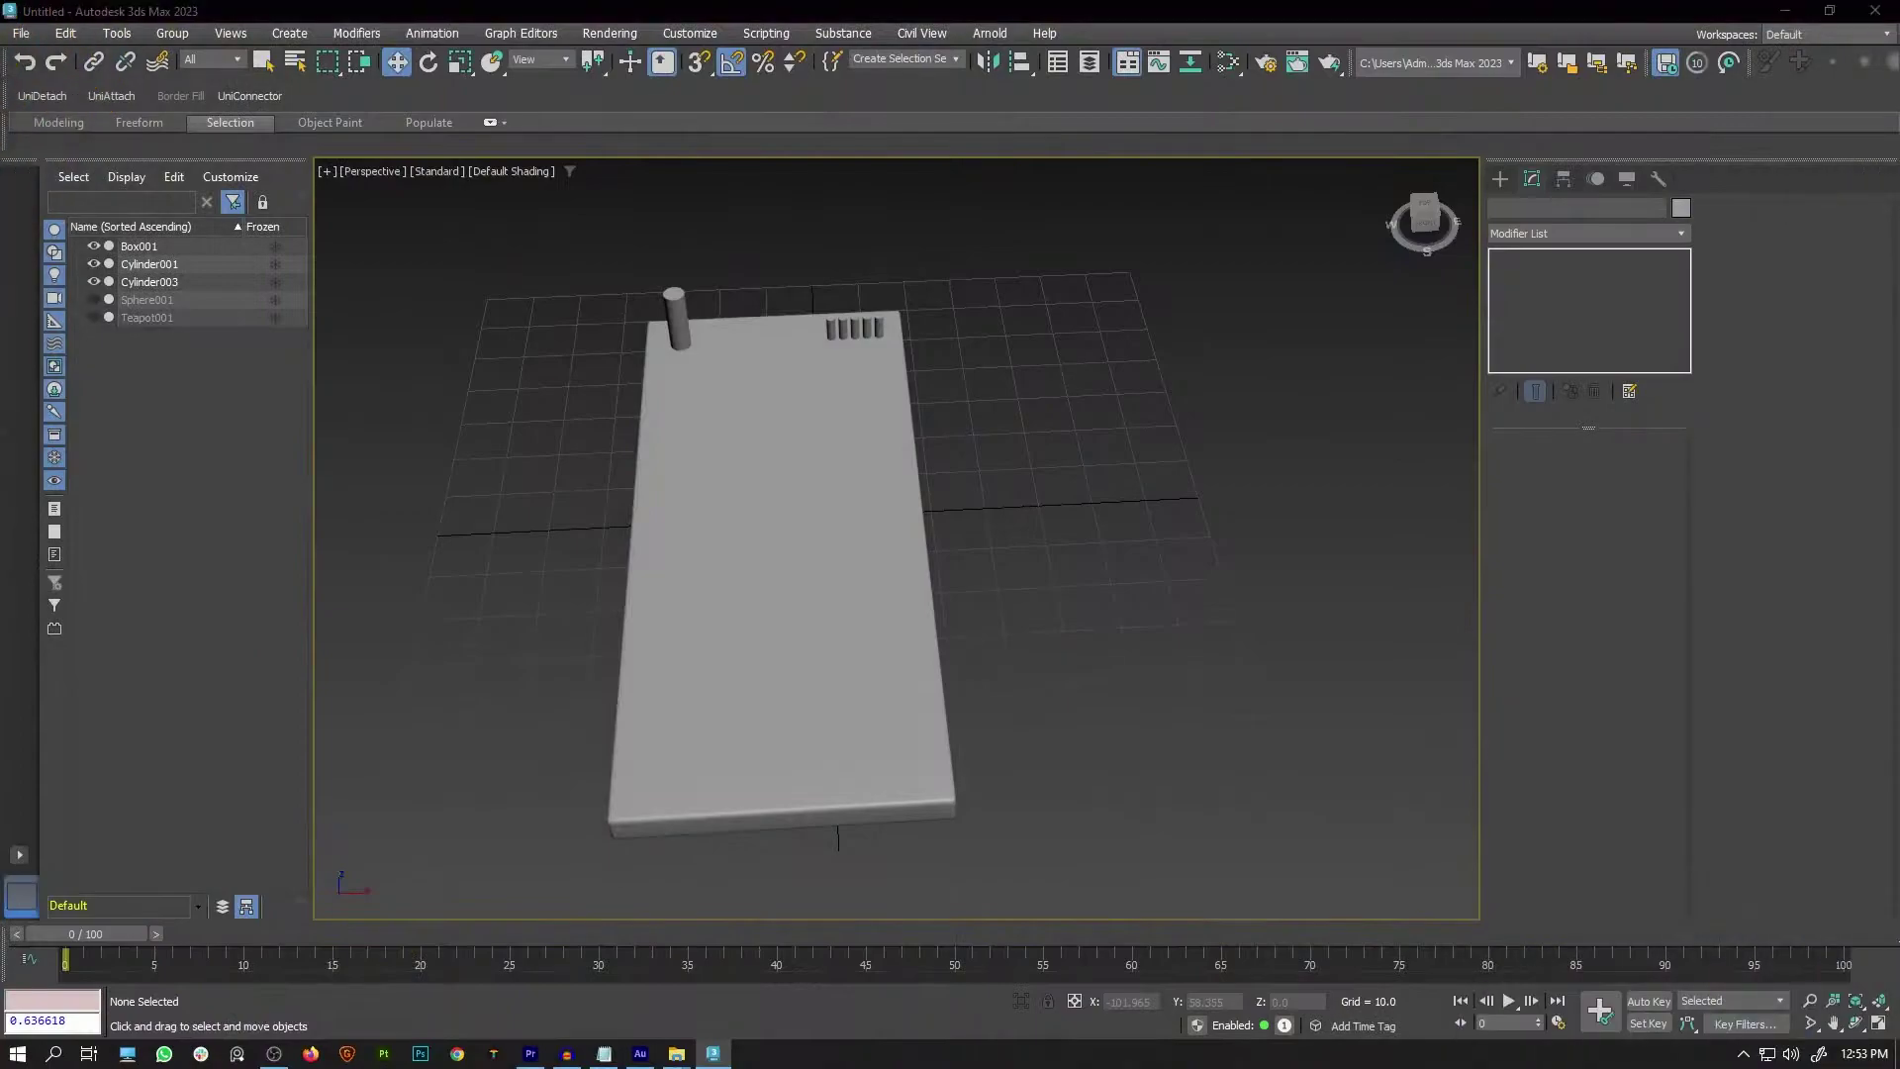
Add the Vertex Cleaner action from the Shiva Tools category to the toolbar by customizing the user interface
{"action": "left_click_drag", "start_coordinate": [862, 435], "coordinate": [1010, 464]}
{"action": "left_click", "coordinate": [690, 36]}
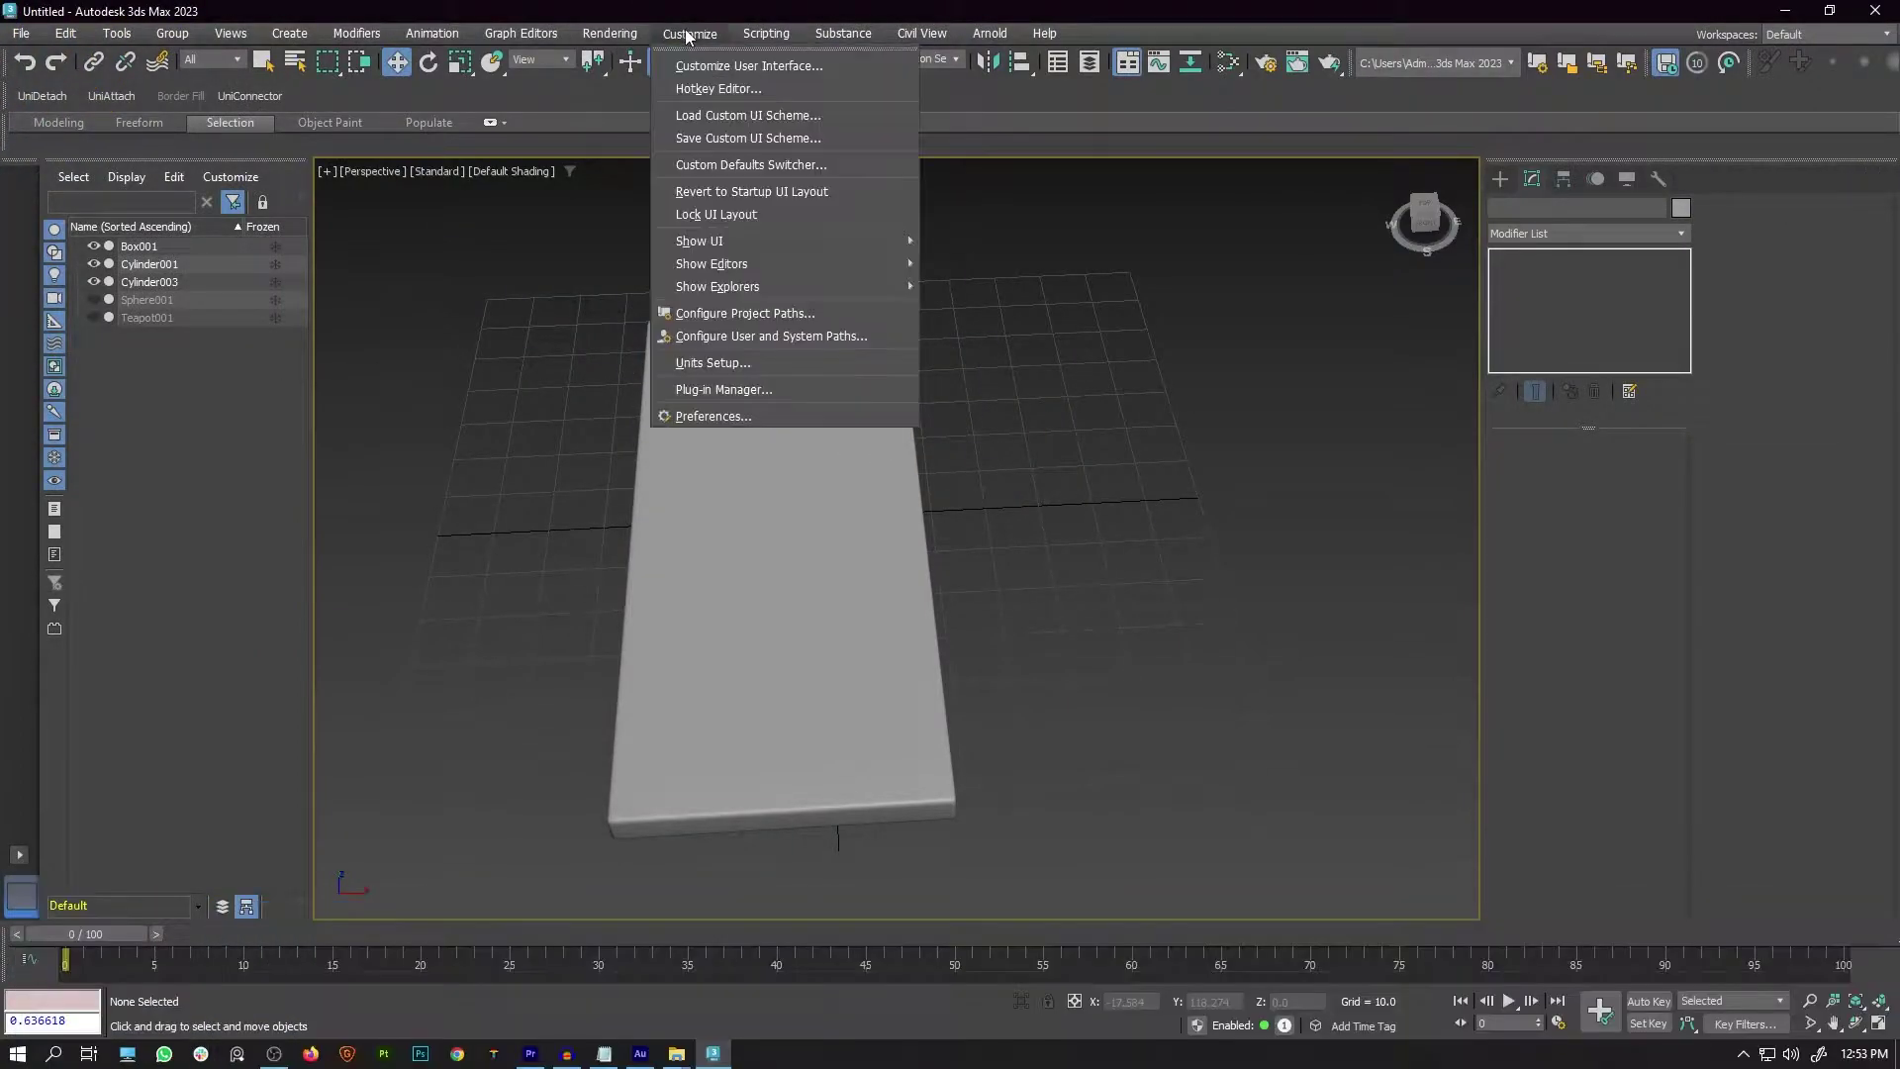
{"action": "left_click", "coordinate": [731, 65]}
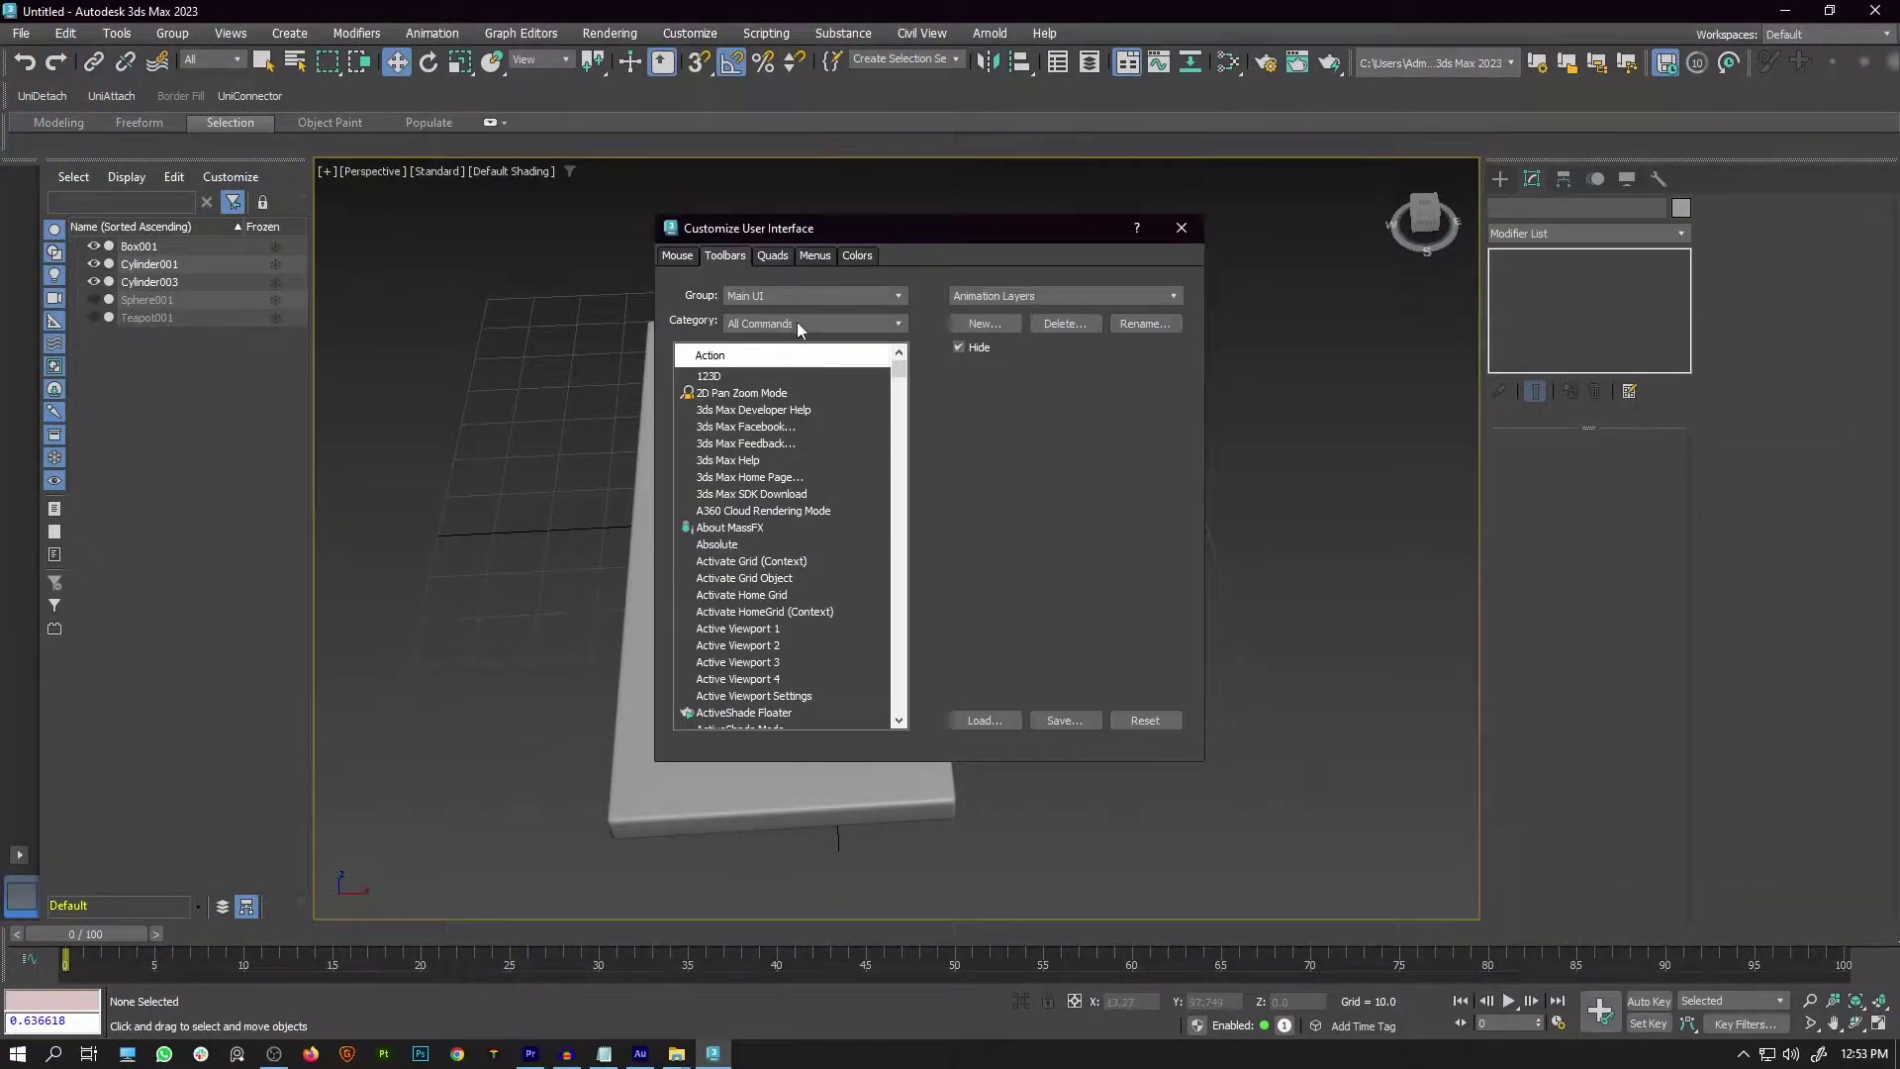
{"action": "left_click", "coordinate": [798, 323]}
{"action": "scroll", "coordinate": [788, 566], "scroll_direction": "down", "scroll_amount": 10}
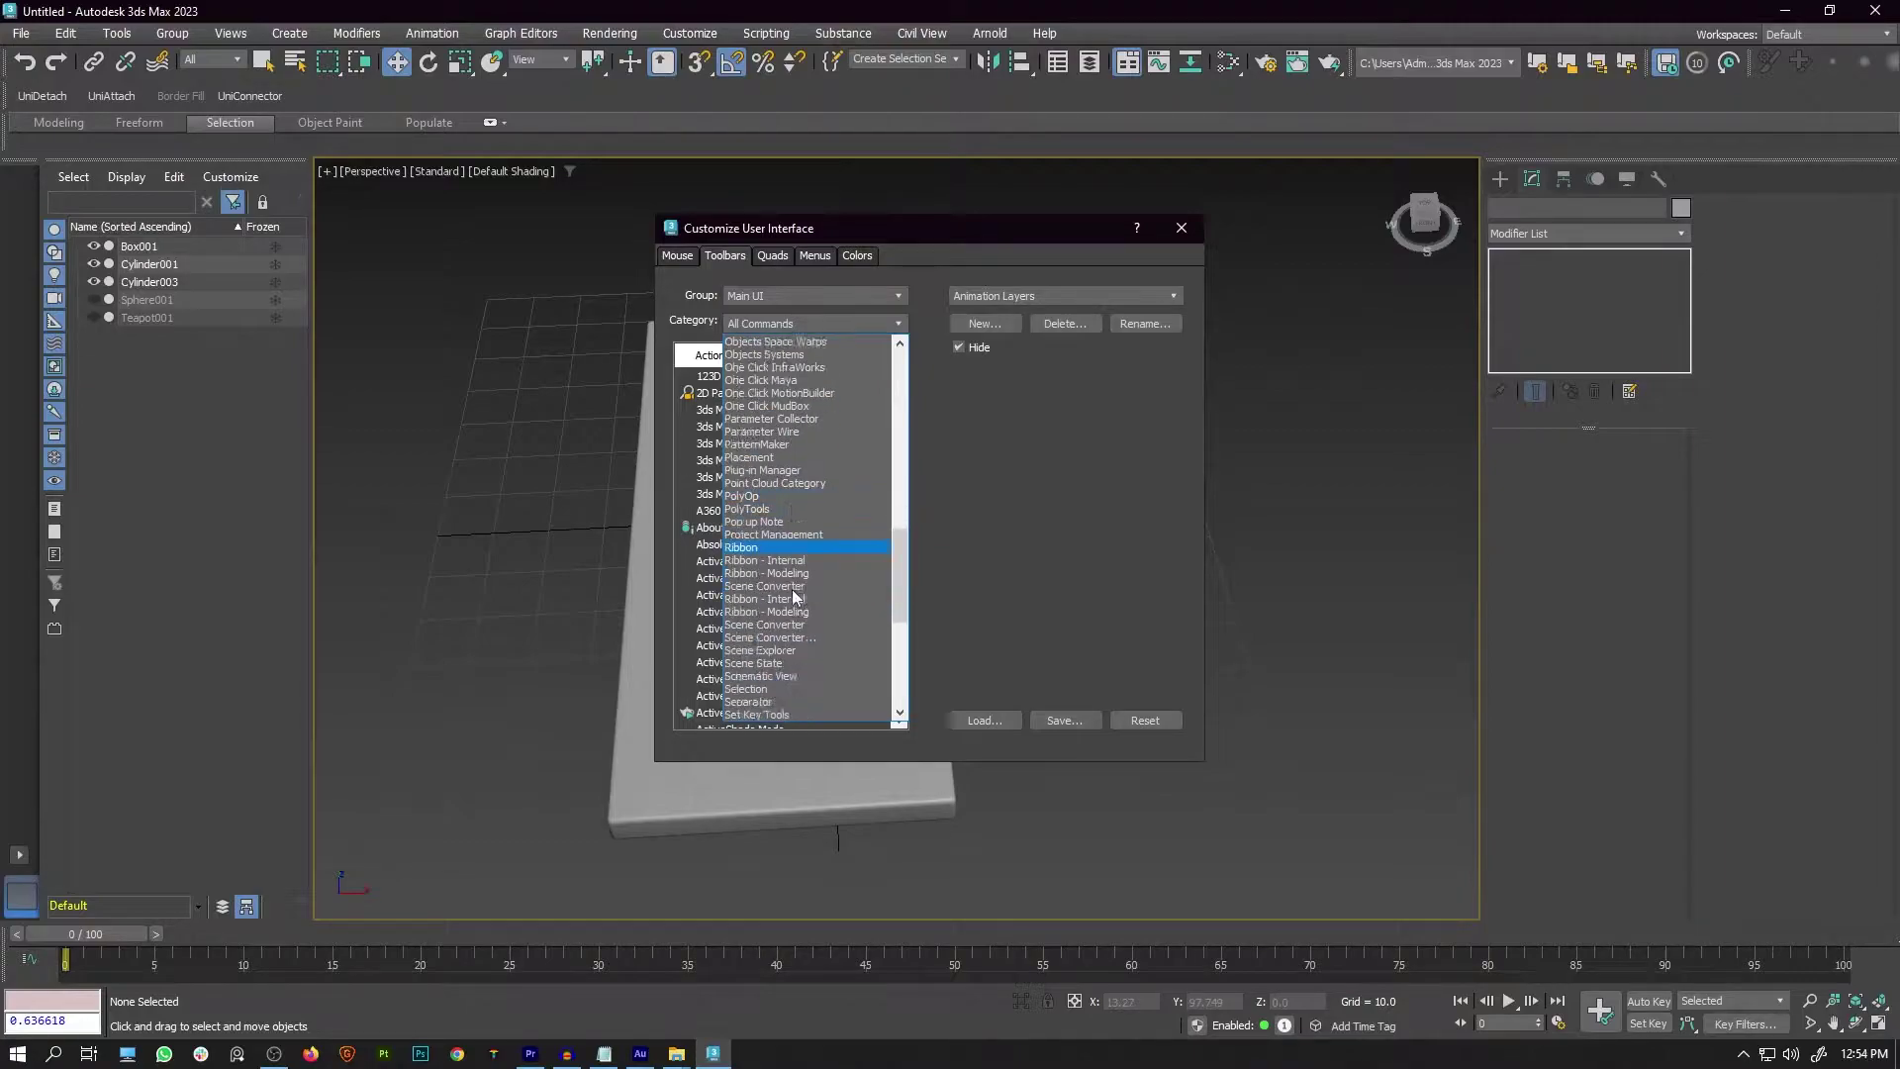
{"action": "scroll", "coordinate": [795, 584], "scroll_direction": "down", "scroll_amount": 3}
{"action": "scroll", "coordinate": [803, 540], "scroll_direction": "down", "scroll_amount": 4}
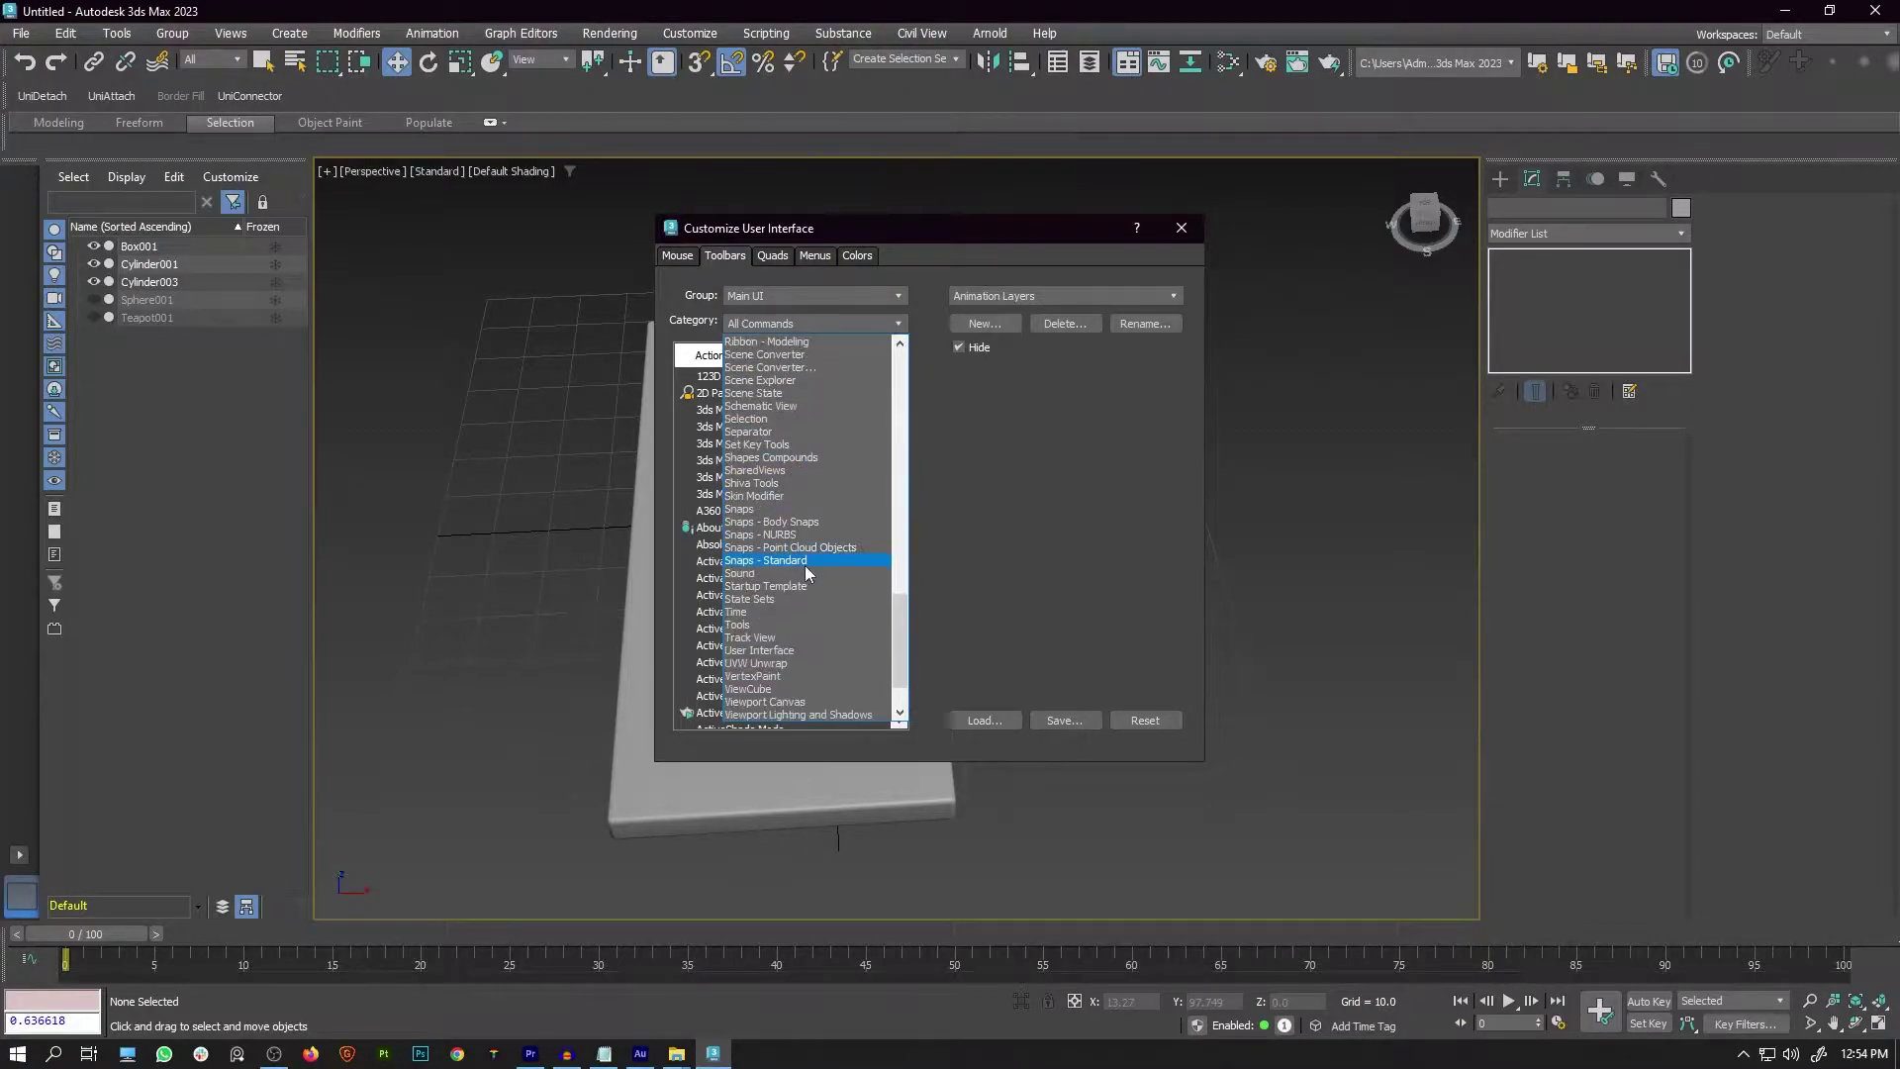
{"action": "left_click", "coordinate": [771, 484]}
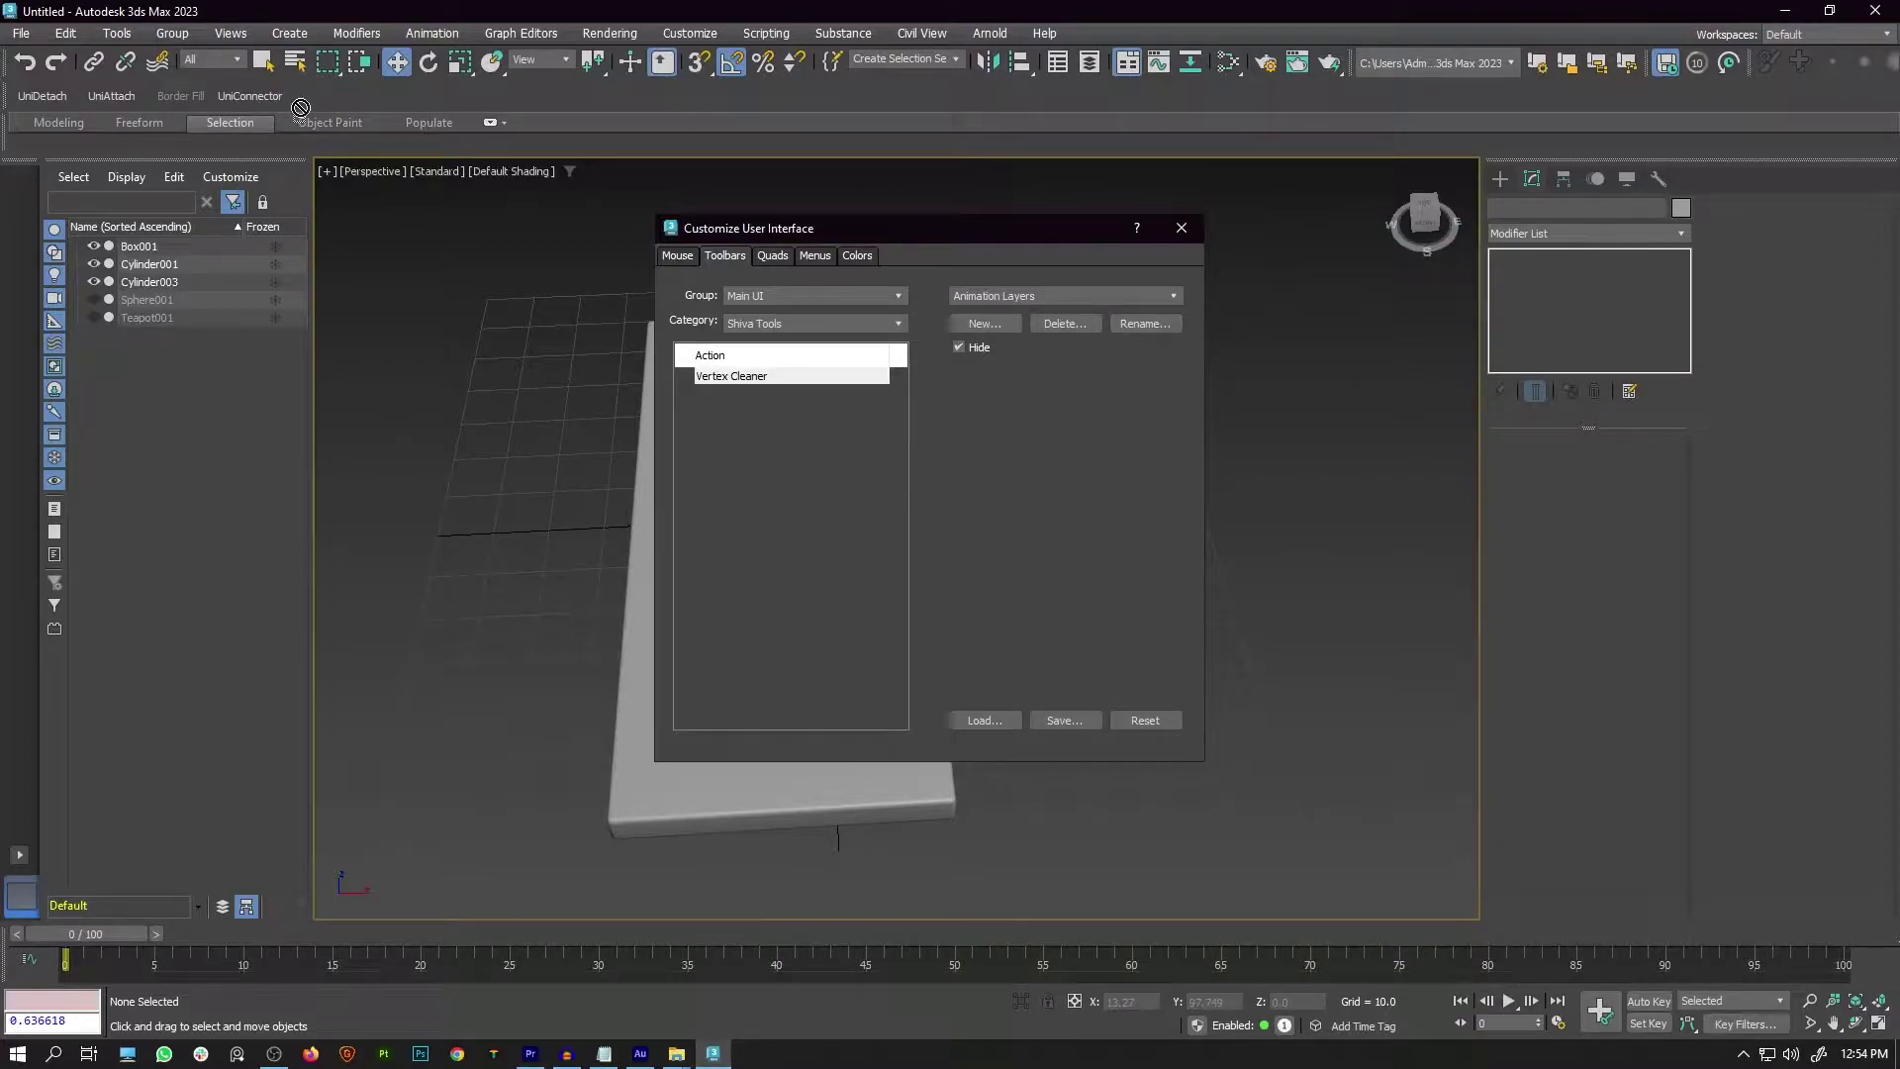
{"action": "left_click", "coordinate": [1168, 234]}
Start a ProBoolean compound object with the flat slab as the base operand
{"action": "middle_click_drag", "start_coordinate": [886, 434], "coordinate": [908, 474], "text": "alt"}
{"action": "scroll", "coordinate": [827, 420], "scroll_direction": "up", "scroll_amount": 3}
{"action": "left_click", "coordinate": [887, 534]}
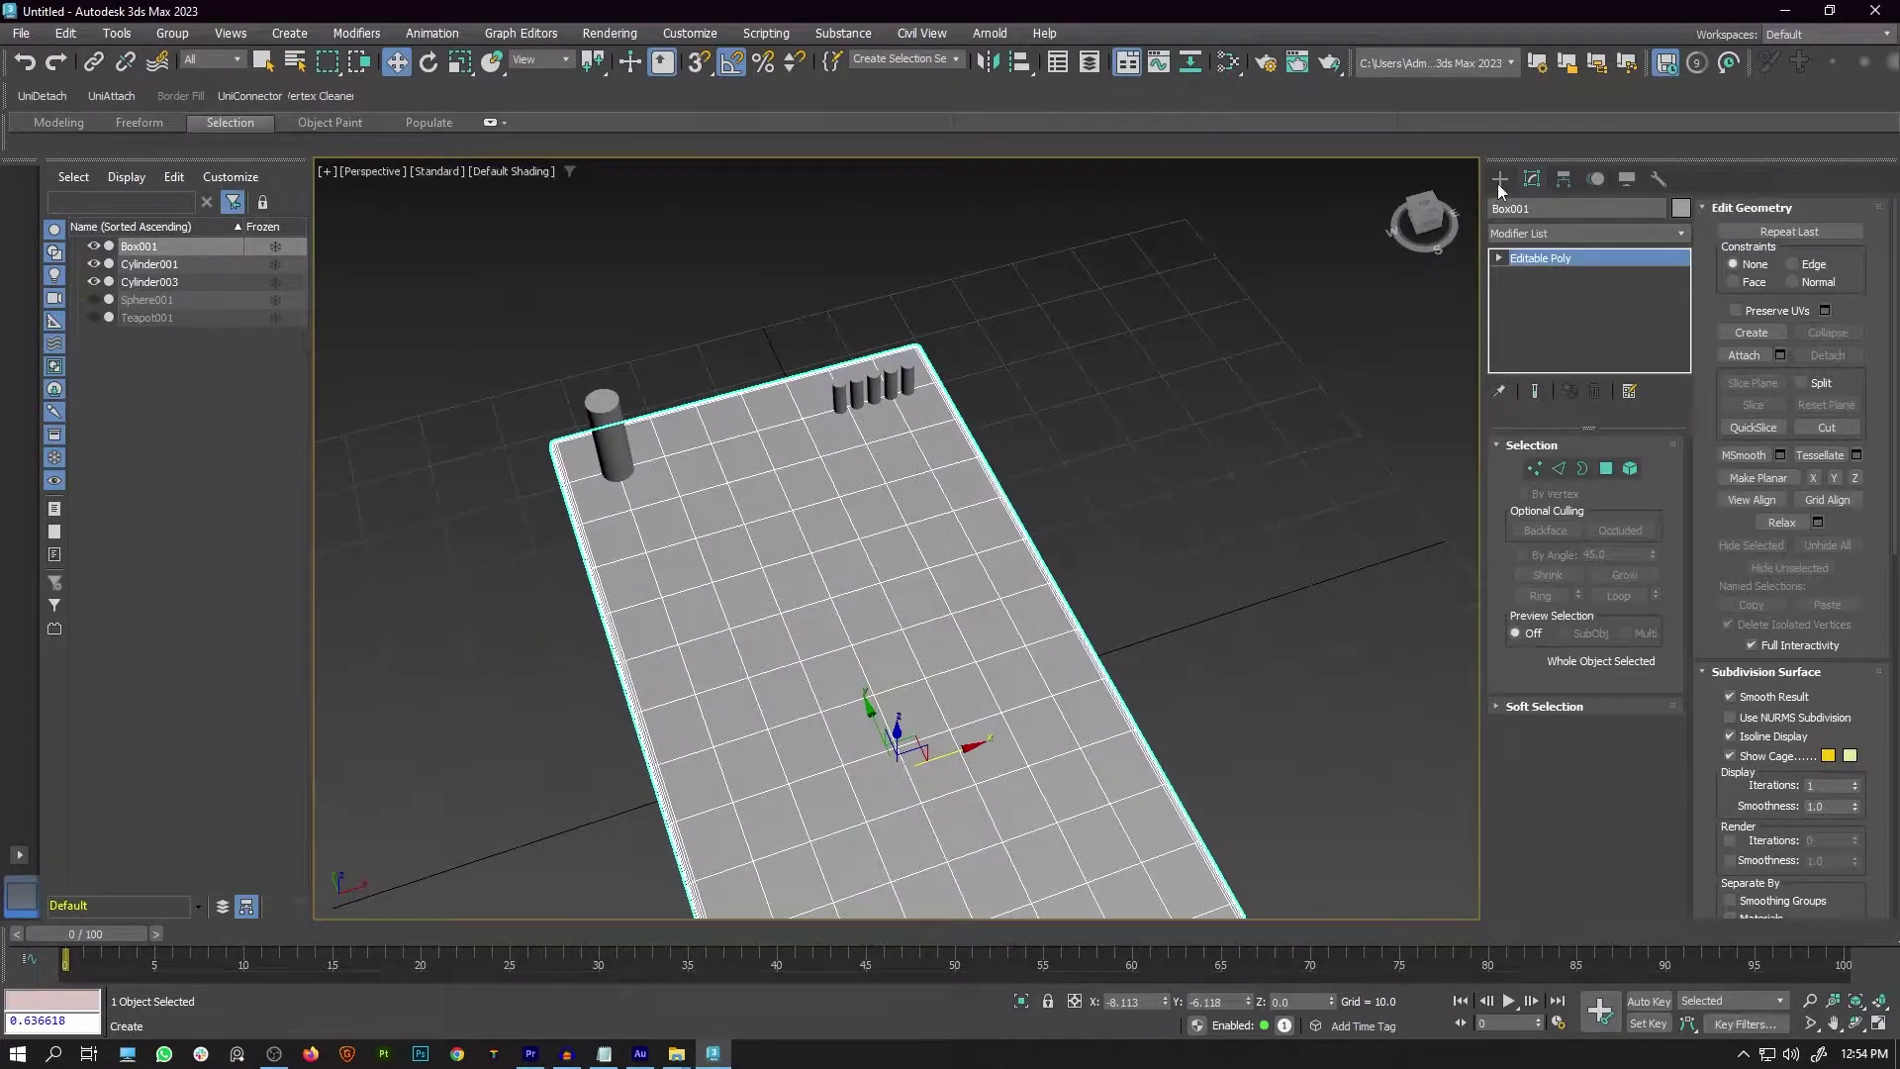
{"action": "left_click", "coordinate": [1500, 179]}
{"action": "left_click", "coordinate": [1584, 239]}
{"action": "left_click", "coordinate": [1532, 244]}
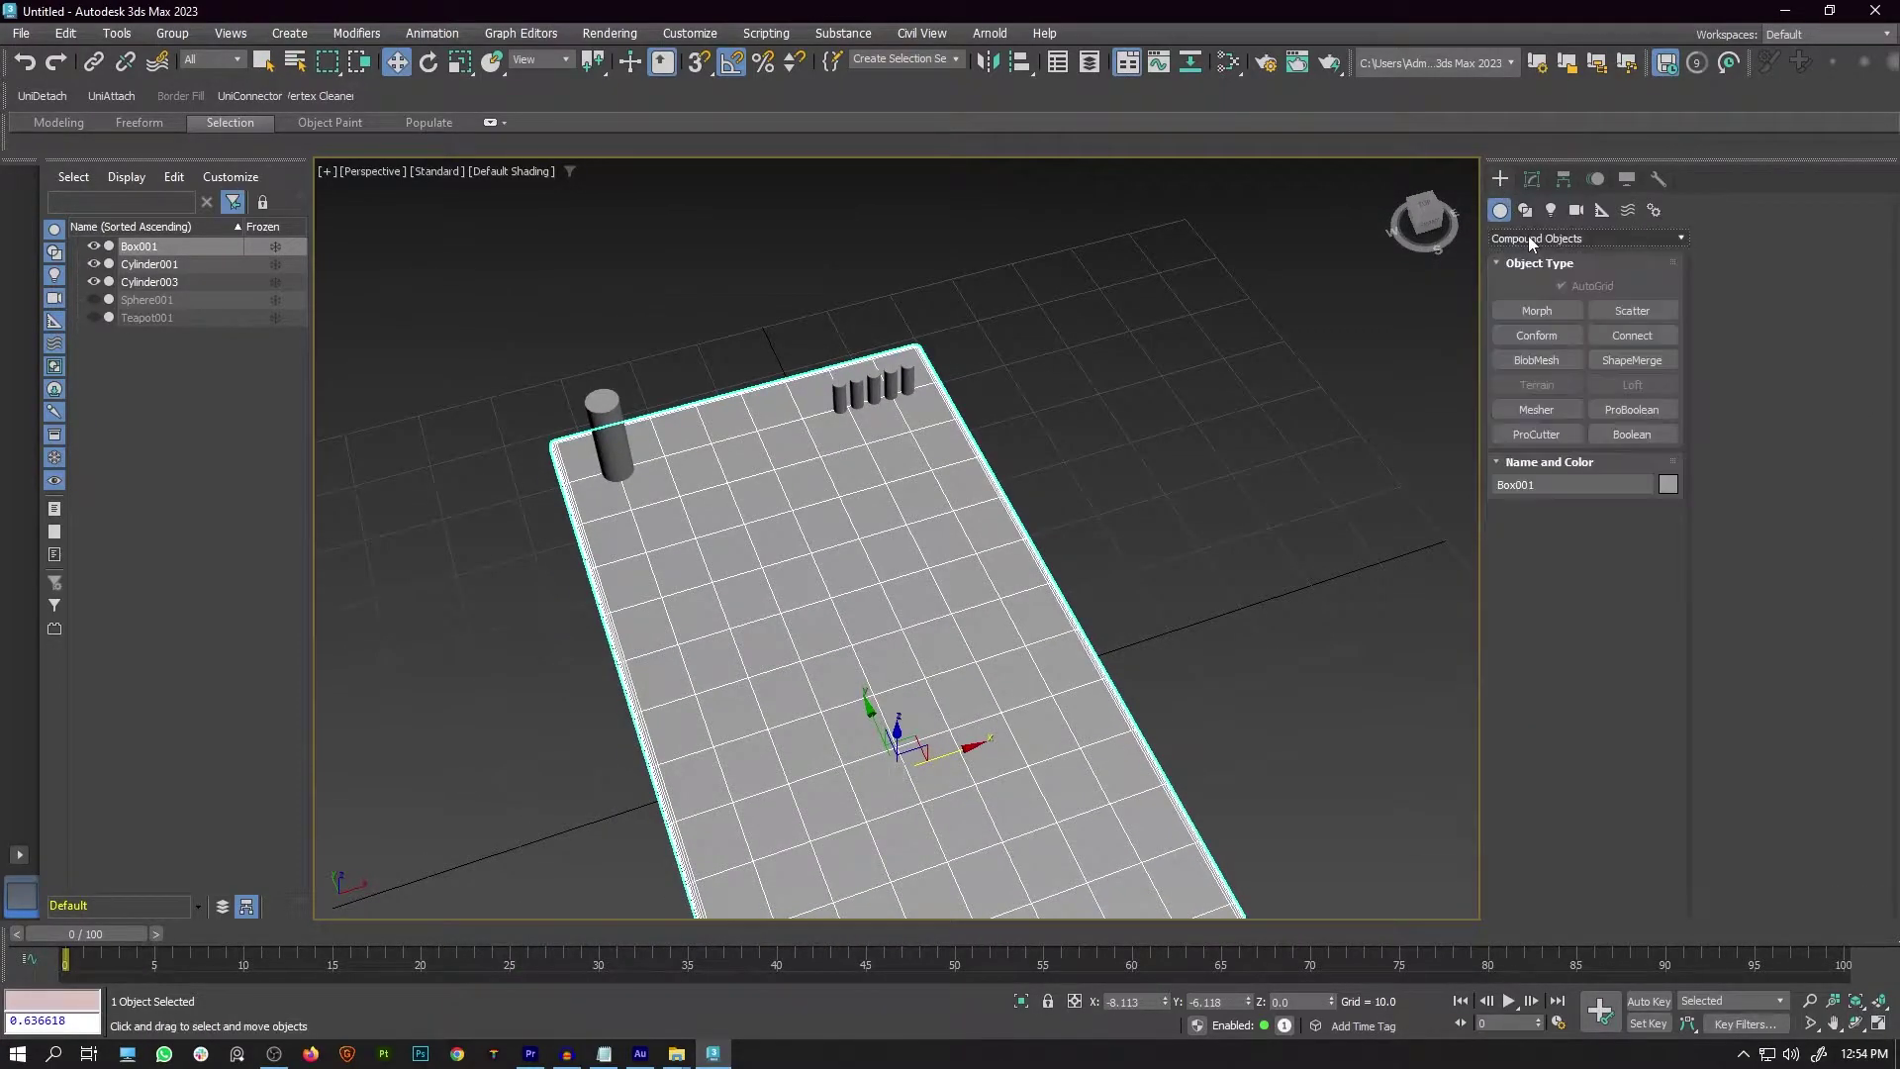
{"action": "left_click", "coordinate": [1645, 415]}
{"action": "middle_click_drag", "start_coordinate": [1057, 527], "coordinate": [1103, 484], "text": "alt"}
Subtract the large cylinder and the row of small cylinders from the slab, using No Edge Removal
{"action": "left_click", "coordinate": [1584, 534]}
{"action": "middle_click_drag", "start_coordinate": [818, 543], "coordinate": [1064, 515]}
{"action": "scroll", "coordinate": [891, 495], "scroll_direction": "up", "scroll_amount": 4}
{"action": "left_click", "coordinate": [759, 418]}
{"action": "middle_click_drag", "start_coordinate": [1178, 341], "coordinate": [685, 261]}
{"action": "left_click", "coordinate": [911, 356]}
{"action": "left_click", "coordinate": [1724, 772]}
{"action": "left_click", "coordinate": [1735, 902]}
{"action": "scroll", "coordinate": [946, 551], "scroll_direction": "down", "scroll_amount": 4}
{"action": "middle_click_drag", "start_coordinate": [947, 552], "coordinate": [862, 474], "text": "alt"}
{"action": "key", "text": "w"}
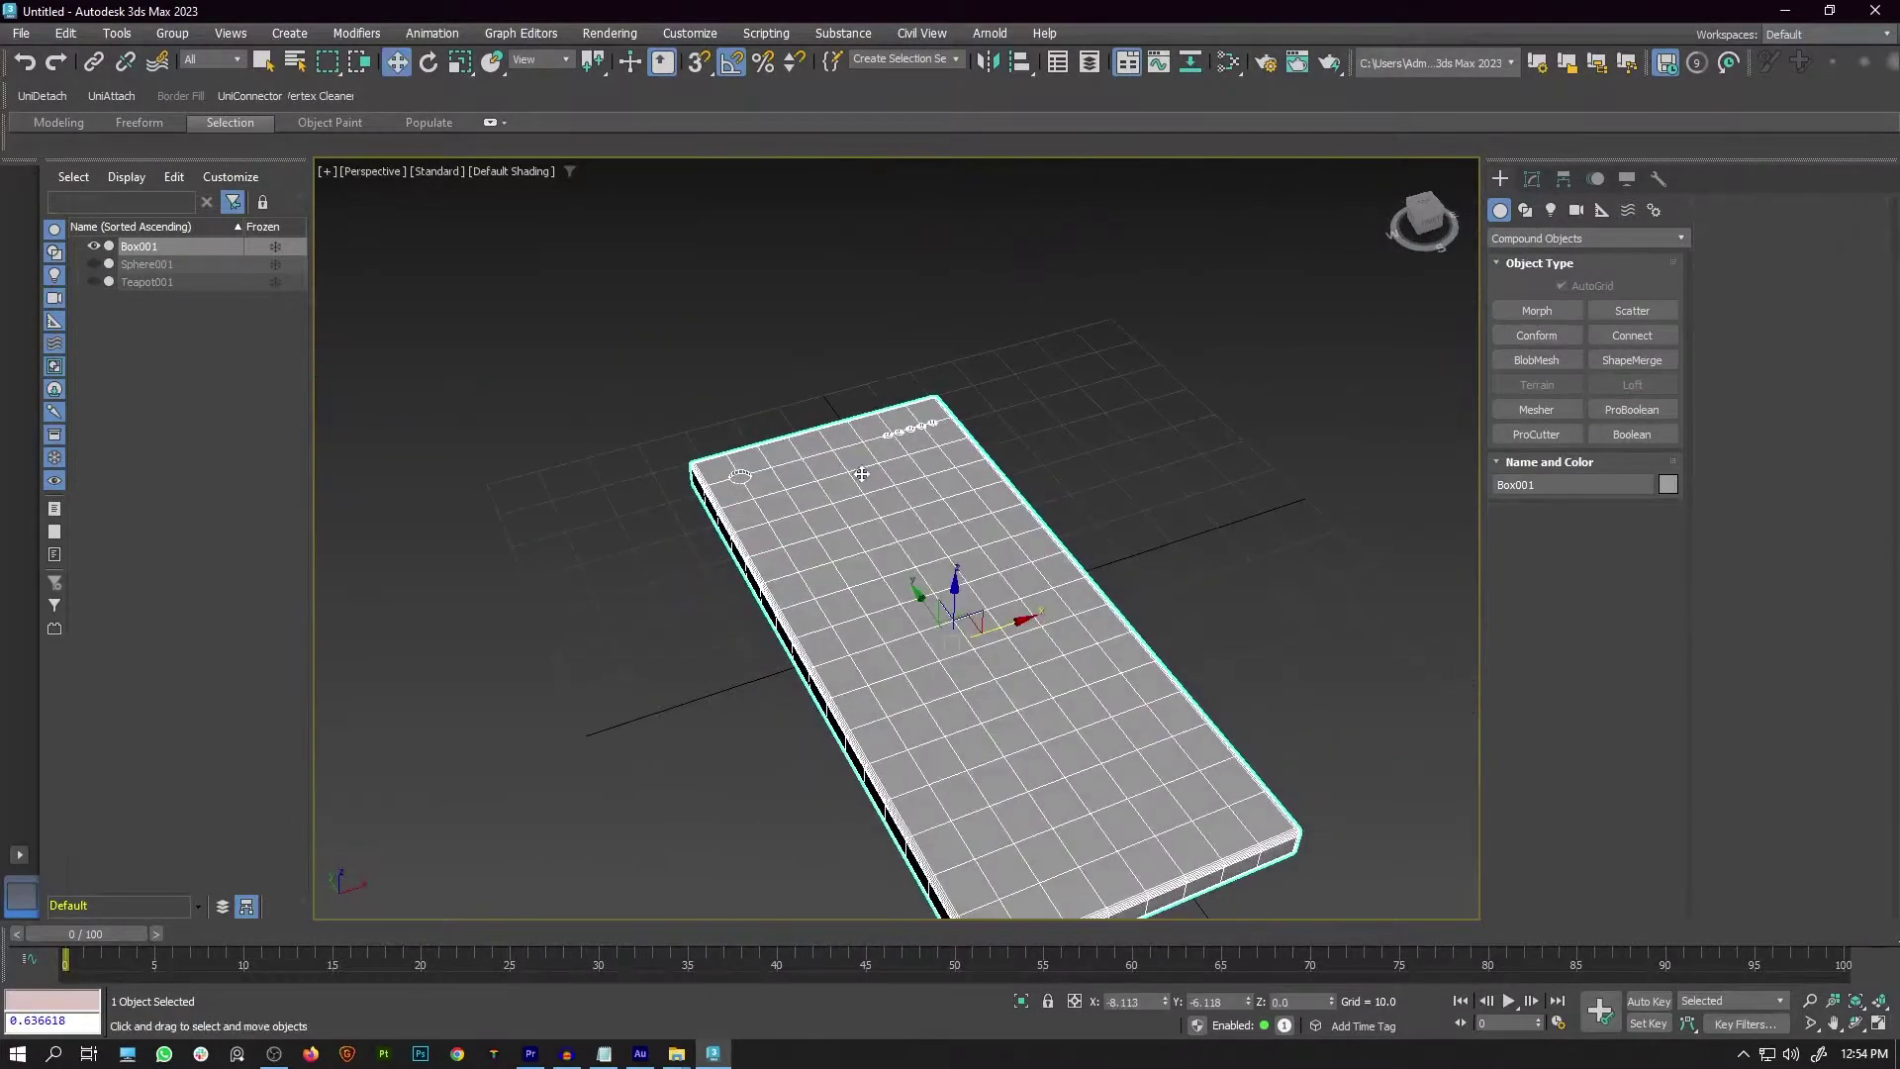
Convert the slab with the cylinder cuts to an editable poly
{"action": "right_click", "coordinate": [862, 474]}
{"action": "mouse_move", "coordinate": [954, 712]}
{"action": "left_click", "coordinate": [1116, 730]}
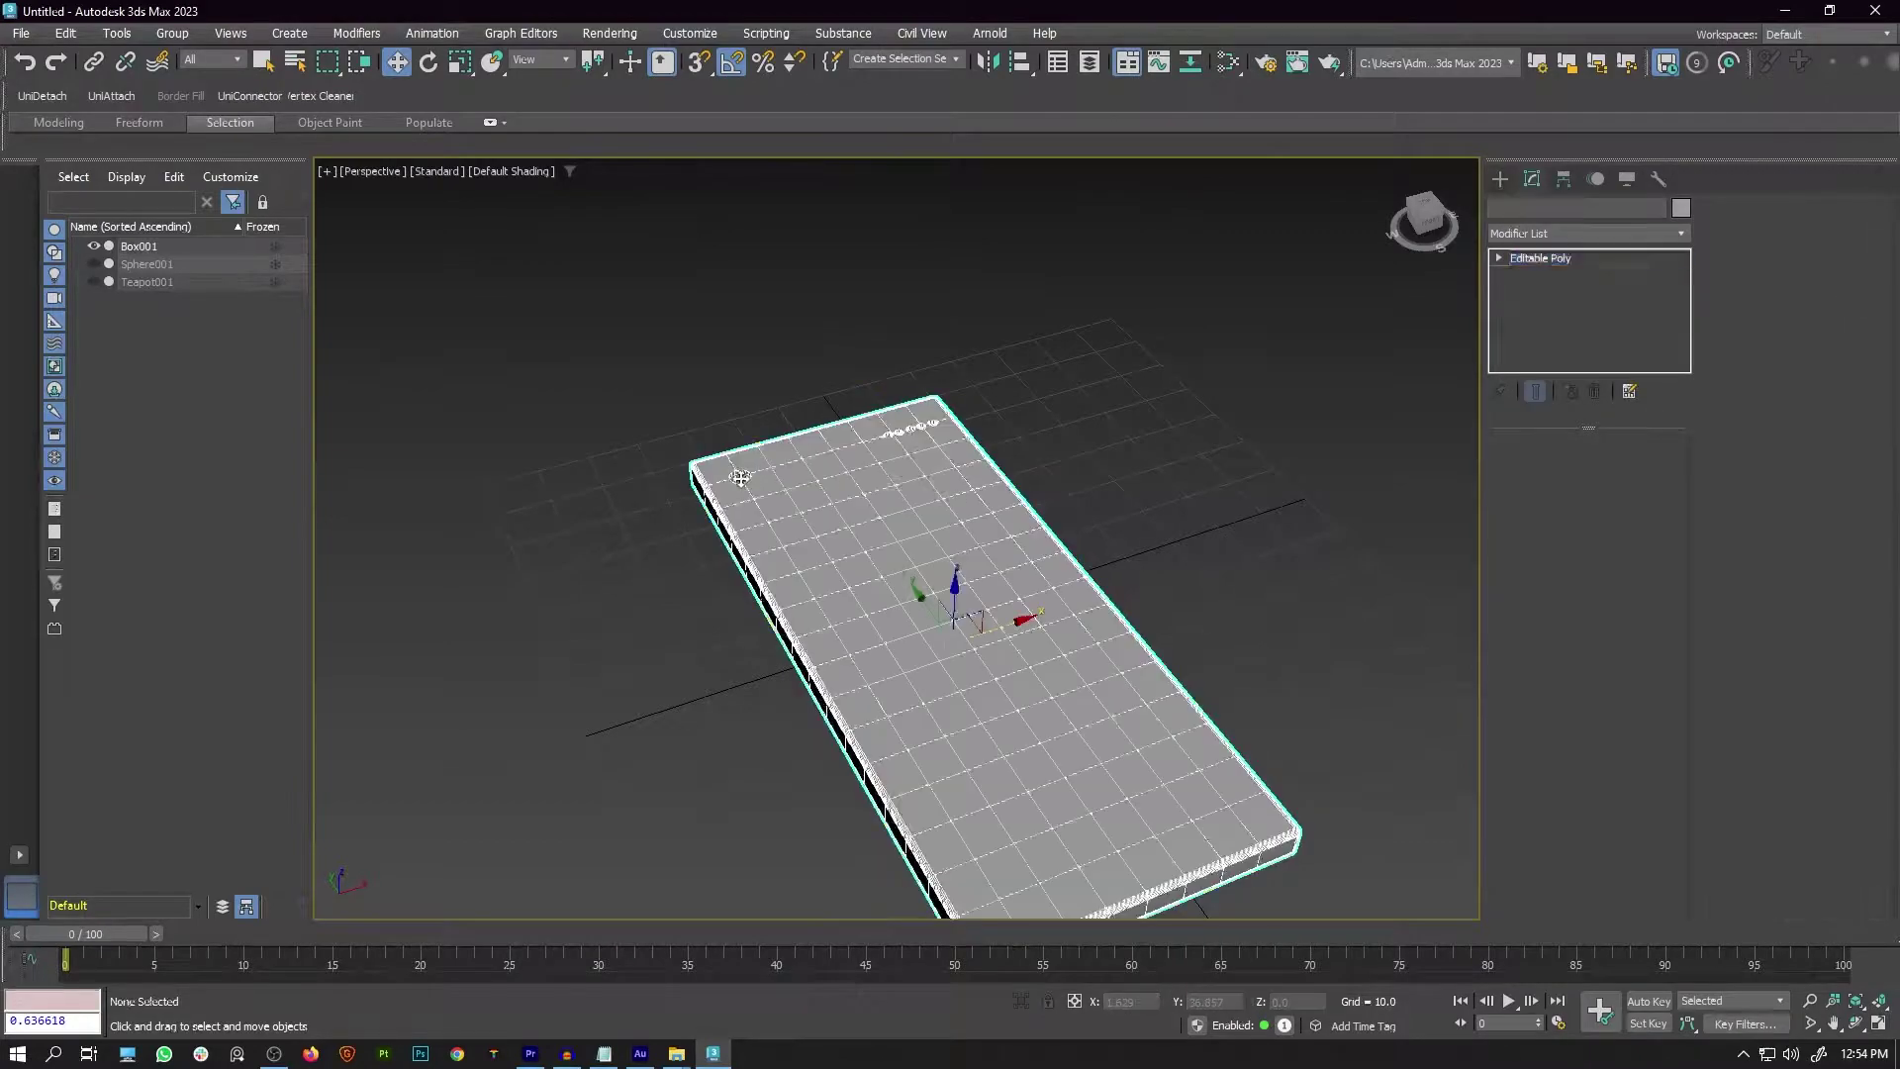
Select all vertices of the slab and inspect them around the cut holes
{"action": "scroll", "coordinate": [741, 478], "scroll_direction": "up", "scroll_amount": 4}
{"action": "left_click", "coordinate": [1535, 468]}
{"action": "scroll", "coordinate": [628, 371], "scroll_direction": "down", "scroll_amount": 6}
{"action": "left_click_drag", "start_coordinate": [543, 288], "coordinate": [1070, 745]}
{"action": "scroll", "coordinate": [703, 431], "scroll_direction": "up", "scroll_amount": 4}
{"action": "middle_click_drag", "start_coordinate": [702, 431], "coordinate": [790, 399], "text": "alt"}
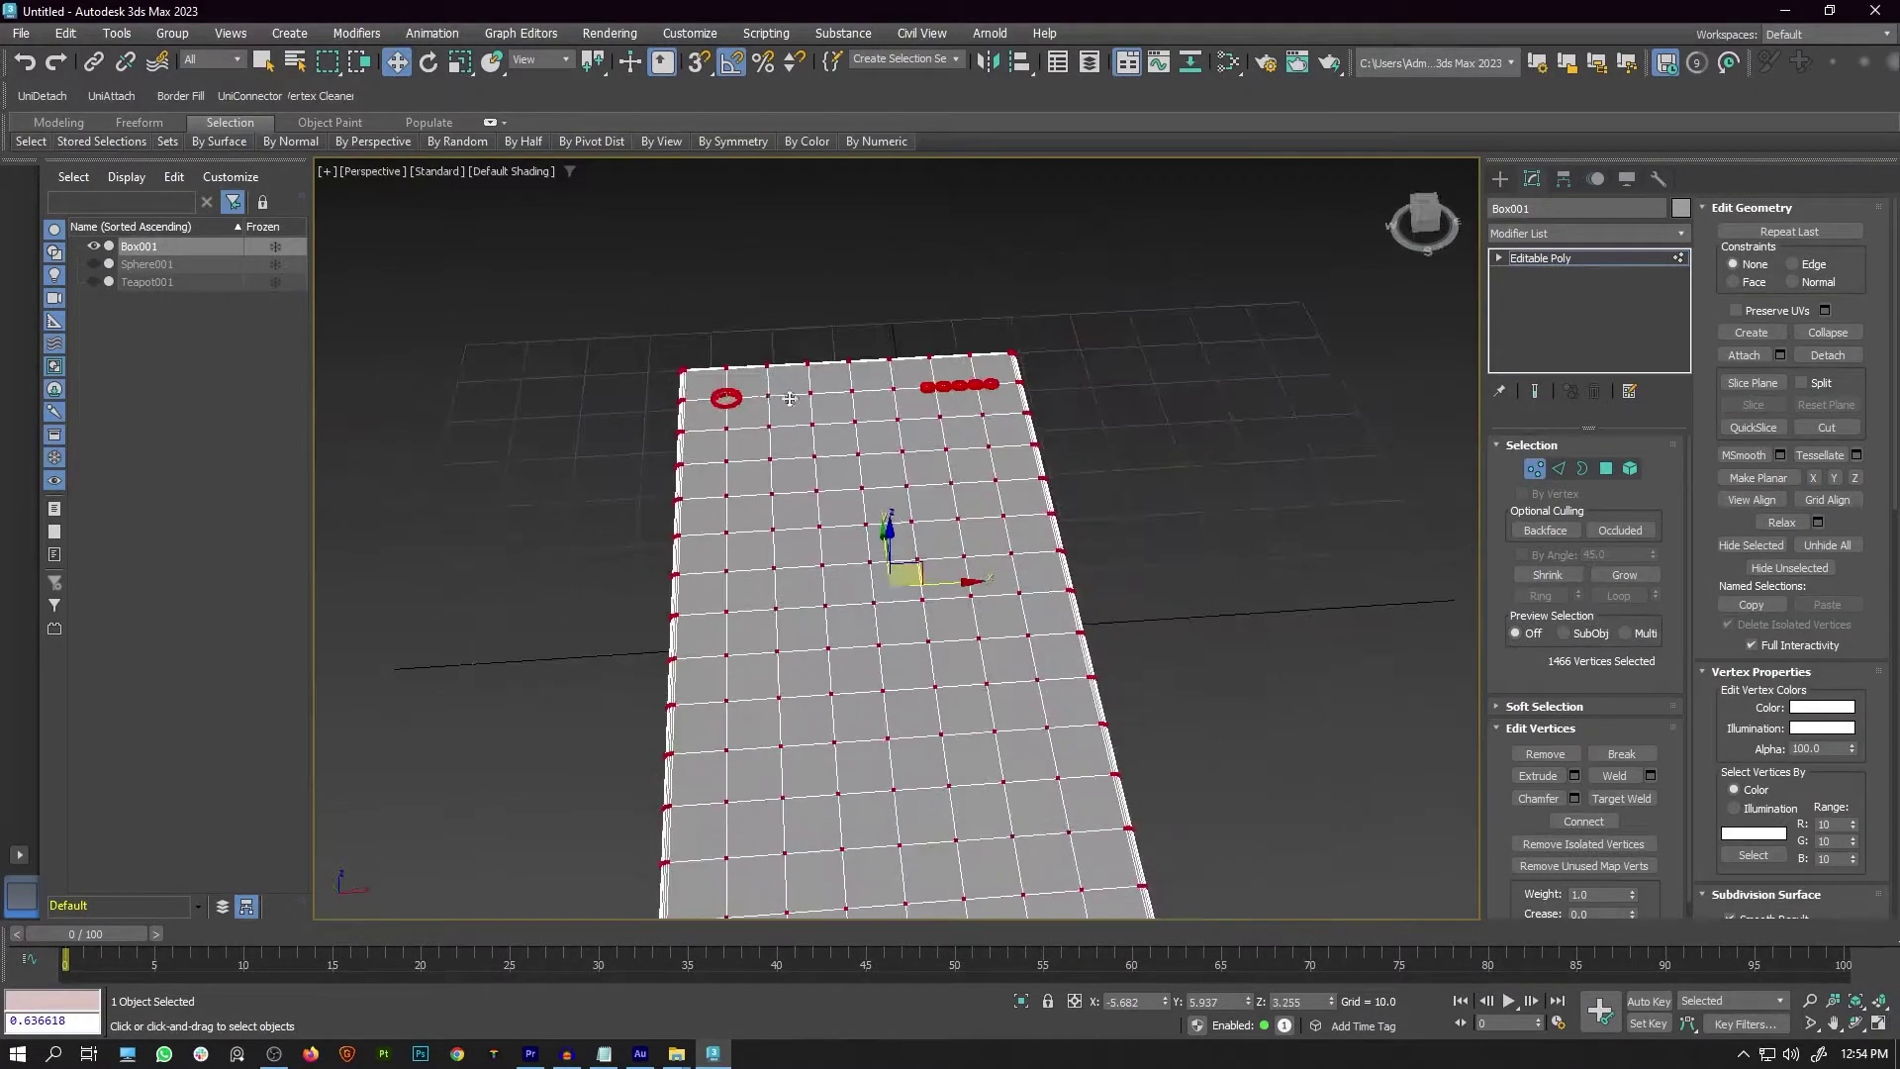
{"action": "scroll", "coordinate": [789, 399], "scroll_direction": "up", "scroll_amount": 5}
{"action": "scroll", "coordinate": [640, 292], "scroll_direction": "down", "scroll_amount": 1}
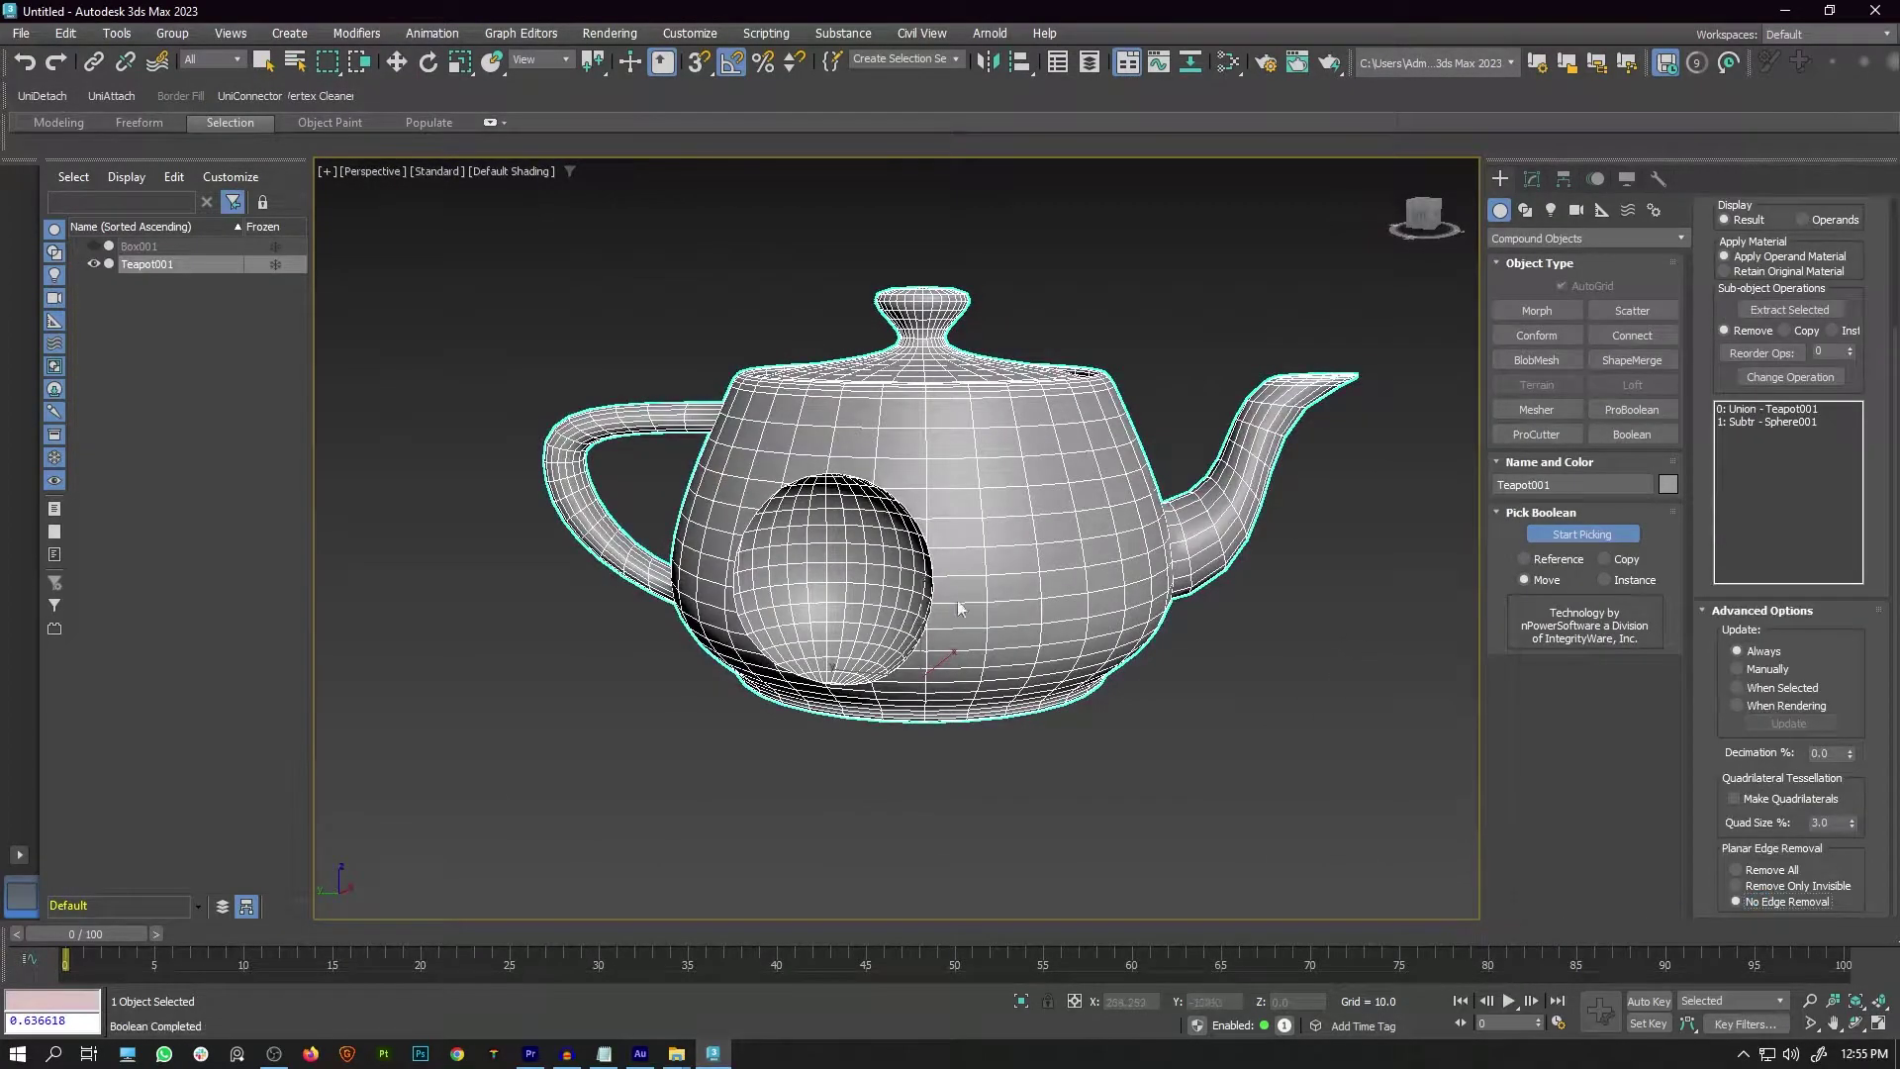
Convert the sphere-cut teapot to an editable poly and bring up Vertex Cleaner for all its vertices
{"action": "right_click", "coordinate": [934, 542]}
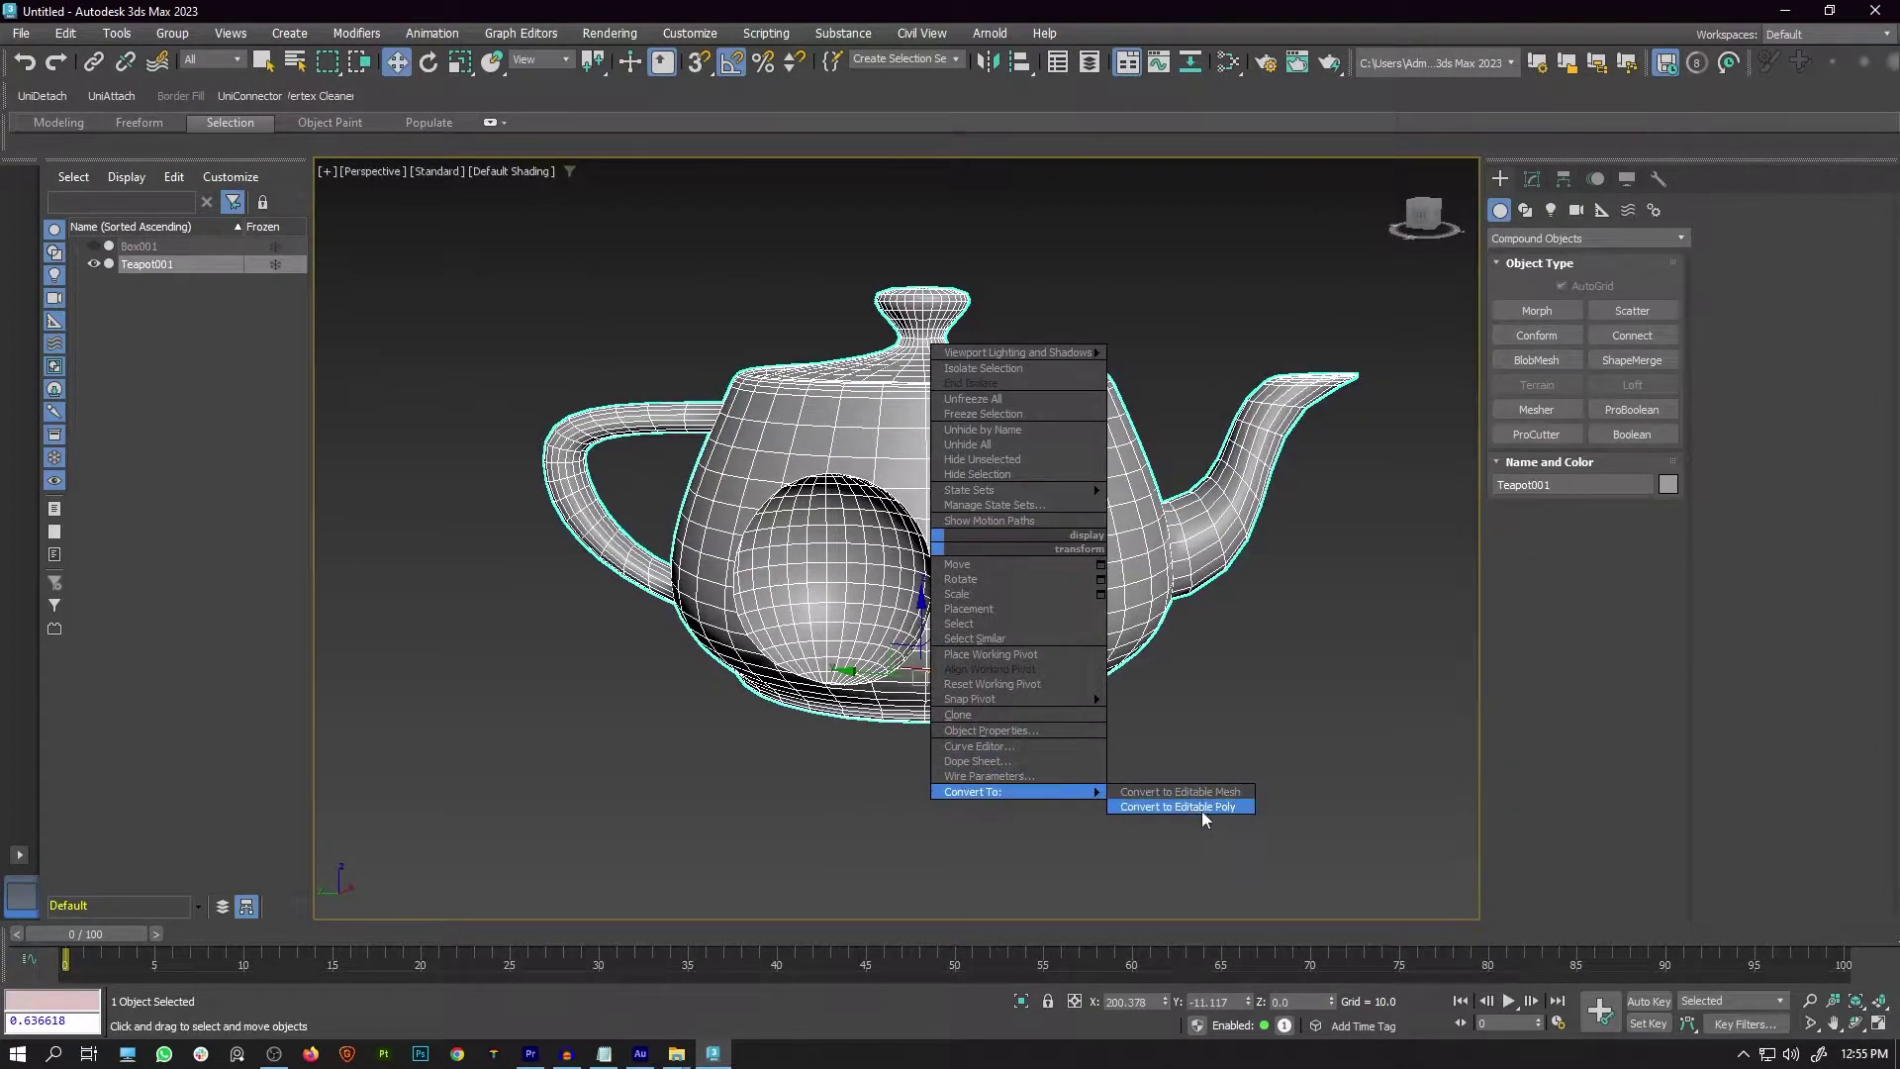
{"action": "left_click", "coordinate": [1203, 809]}
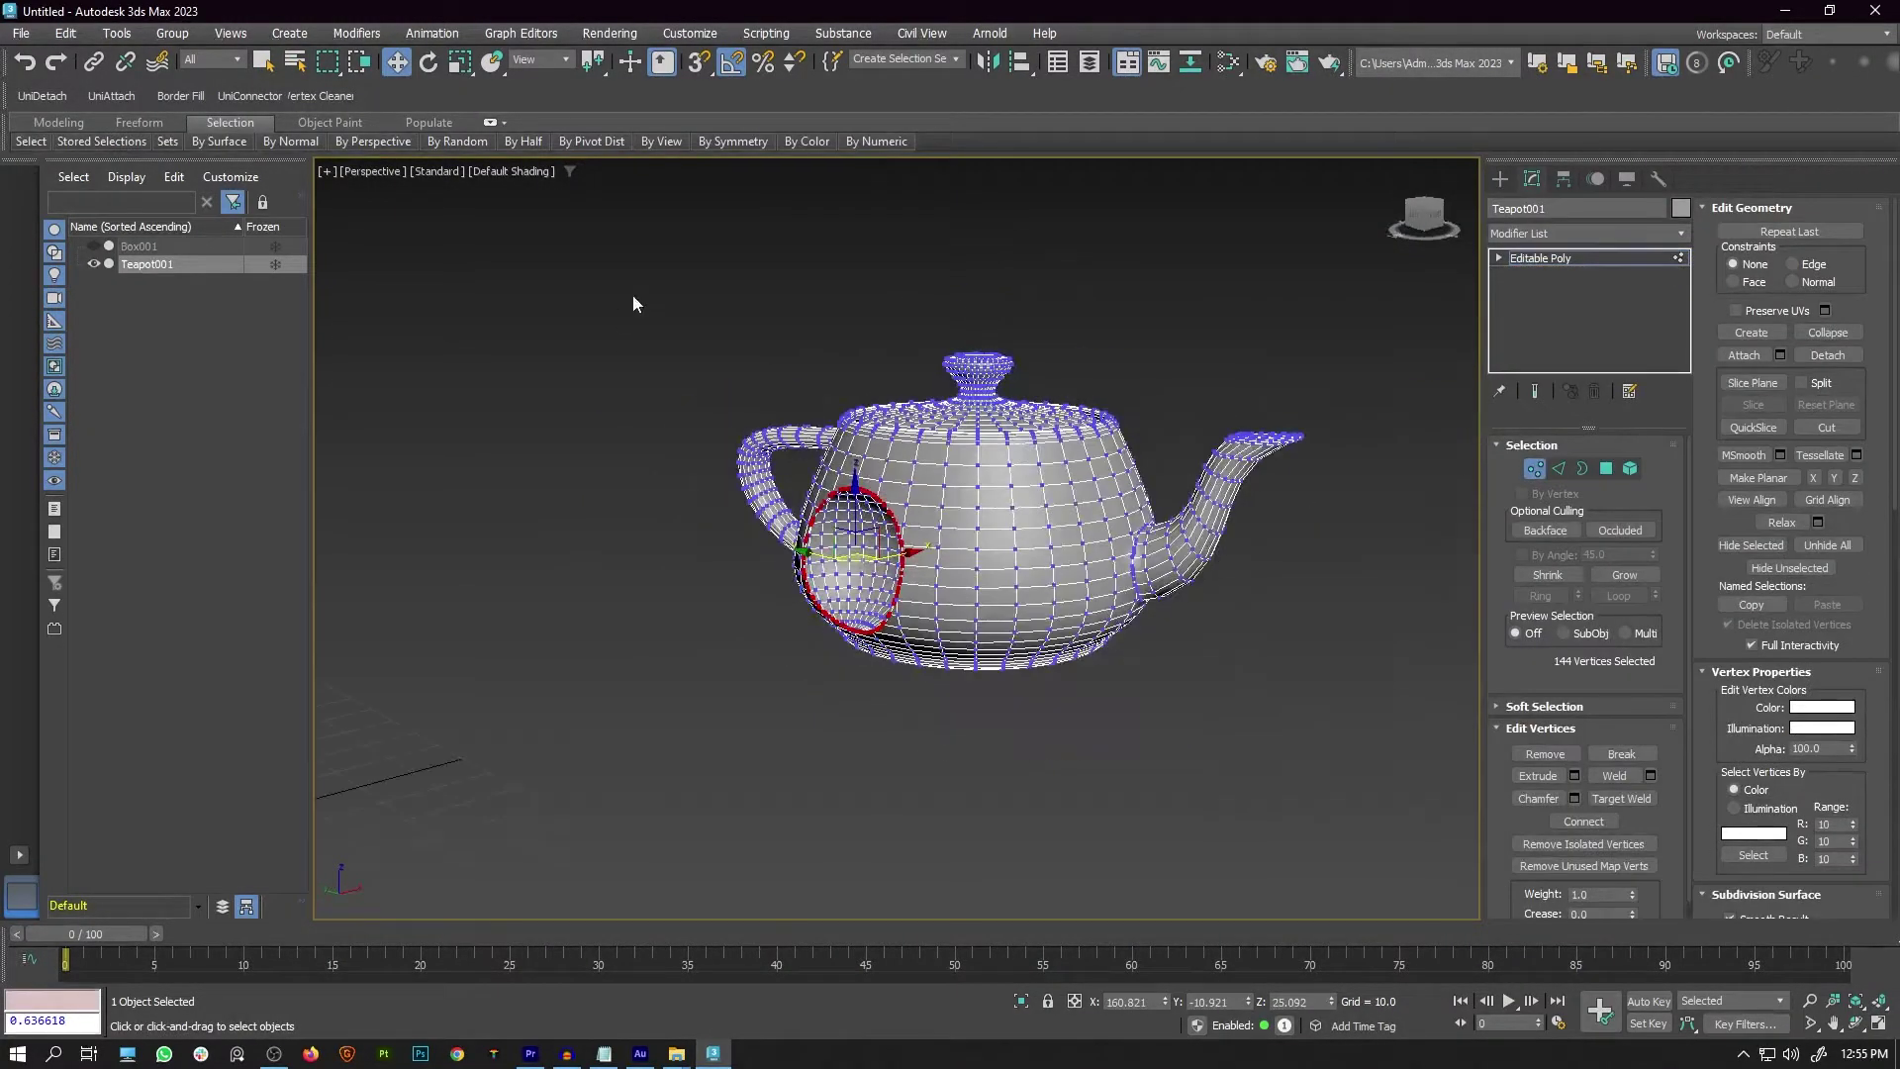
{"action": "scroll", "coordinate": [1035, 615], "scroll_direction": "up", "scroll_amount": 3}
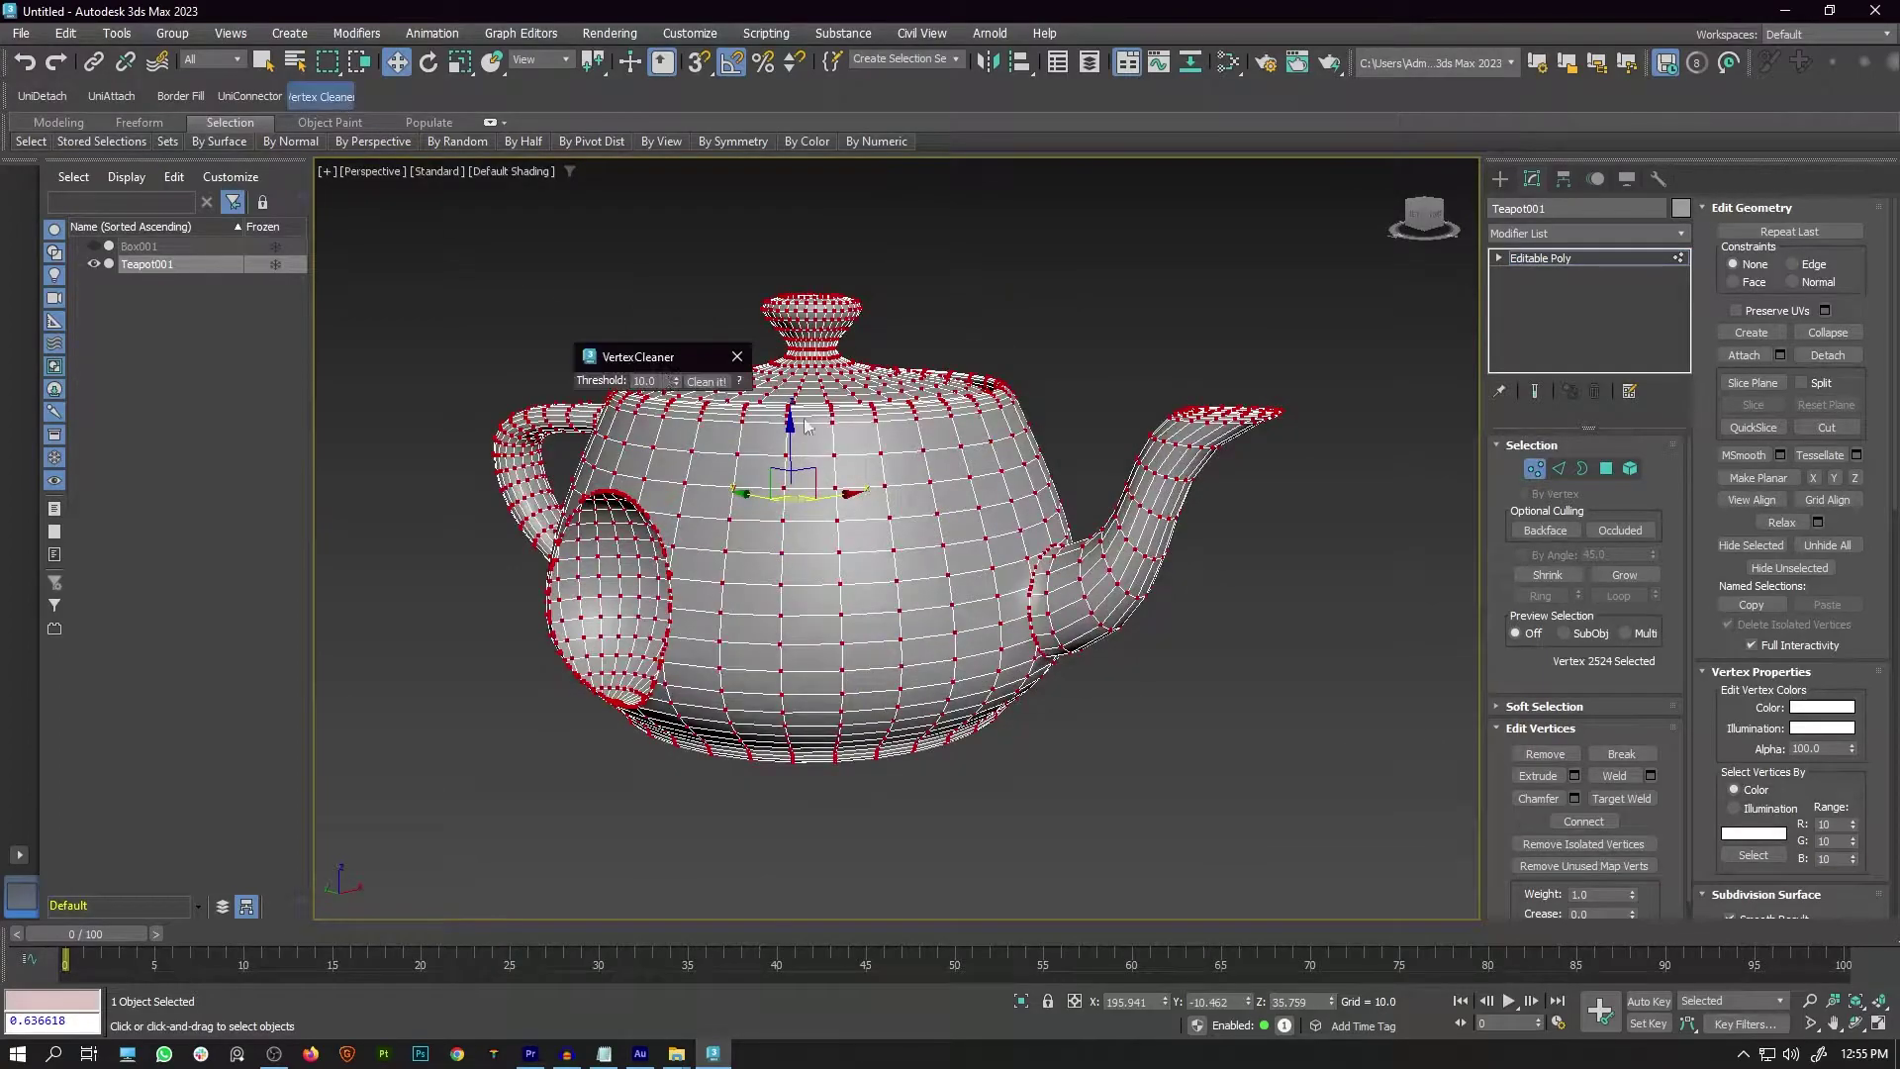
{"action": "scroll", "coordinate": [619, 543], "scroll_direction": "up", "scroll_amount": 5}
{"action": "middle_click_drag", "start_coordinate": [618, 543], "coordinate": [916, 438], "text": "alt"}
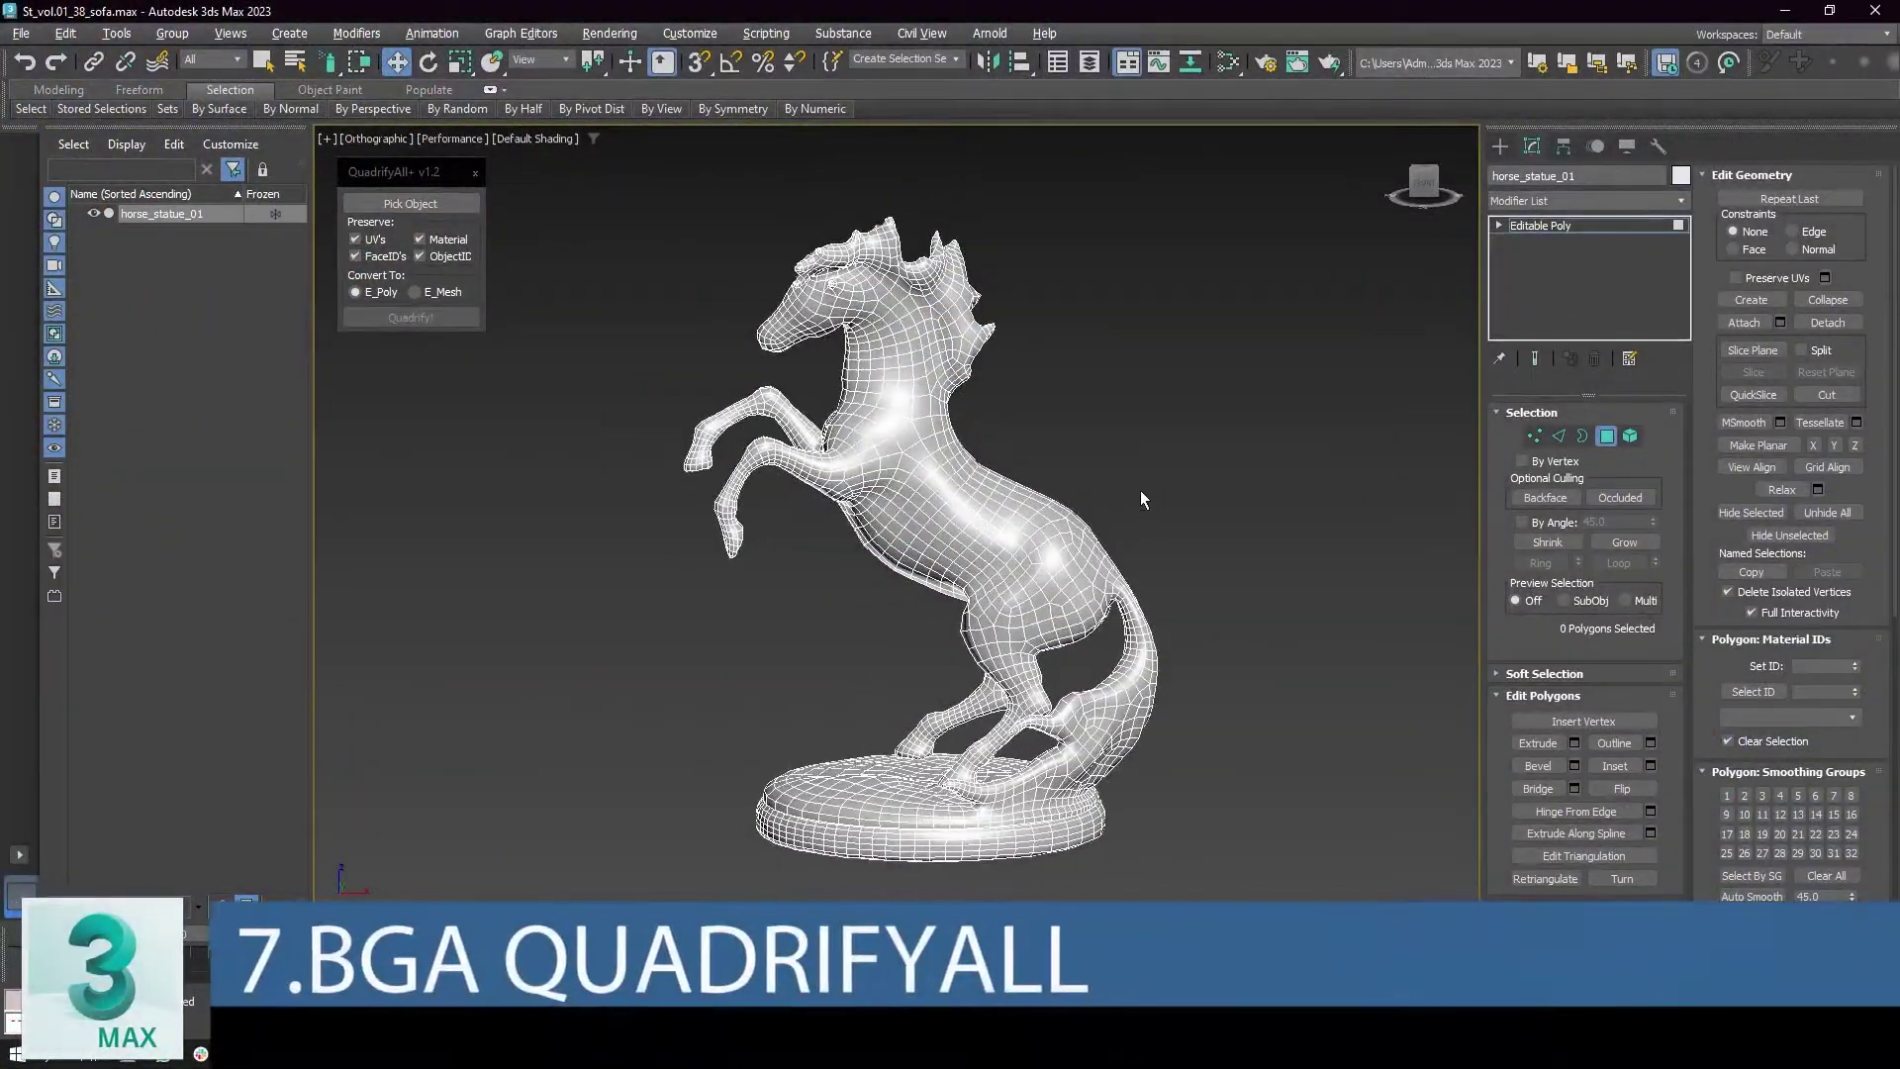
Select the horse statue's non-quad polygons, examine them around the model and clear the selection
{"action": "mouse_move", "coordinate": [30, 108]}
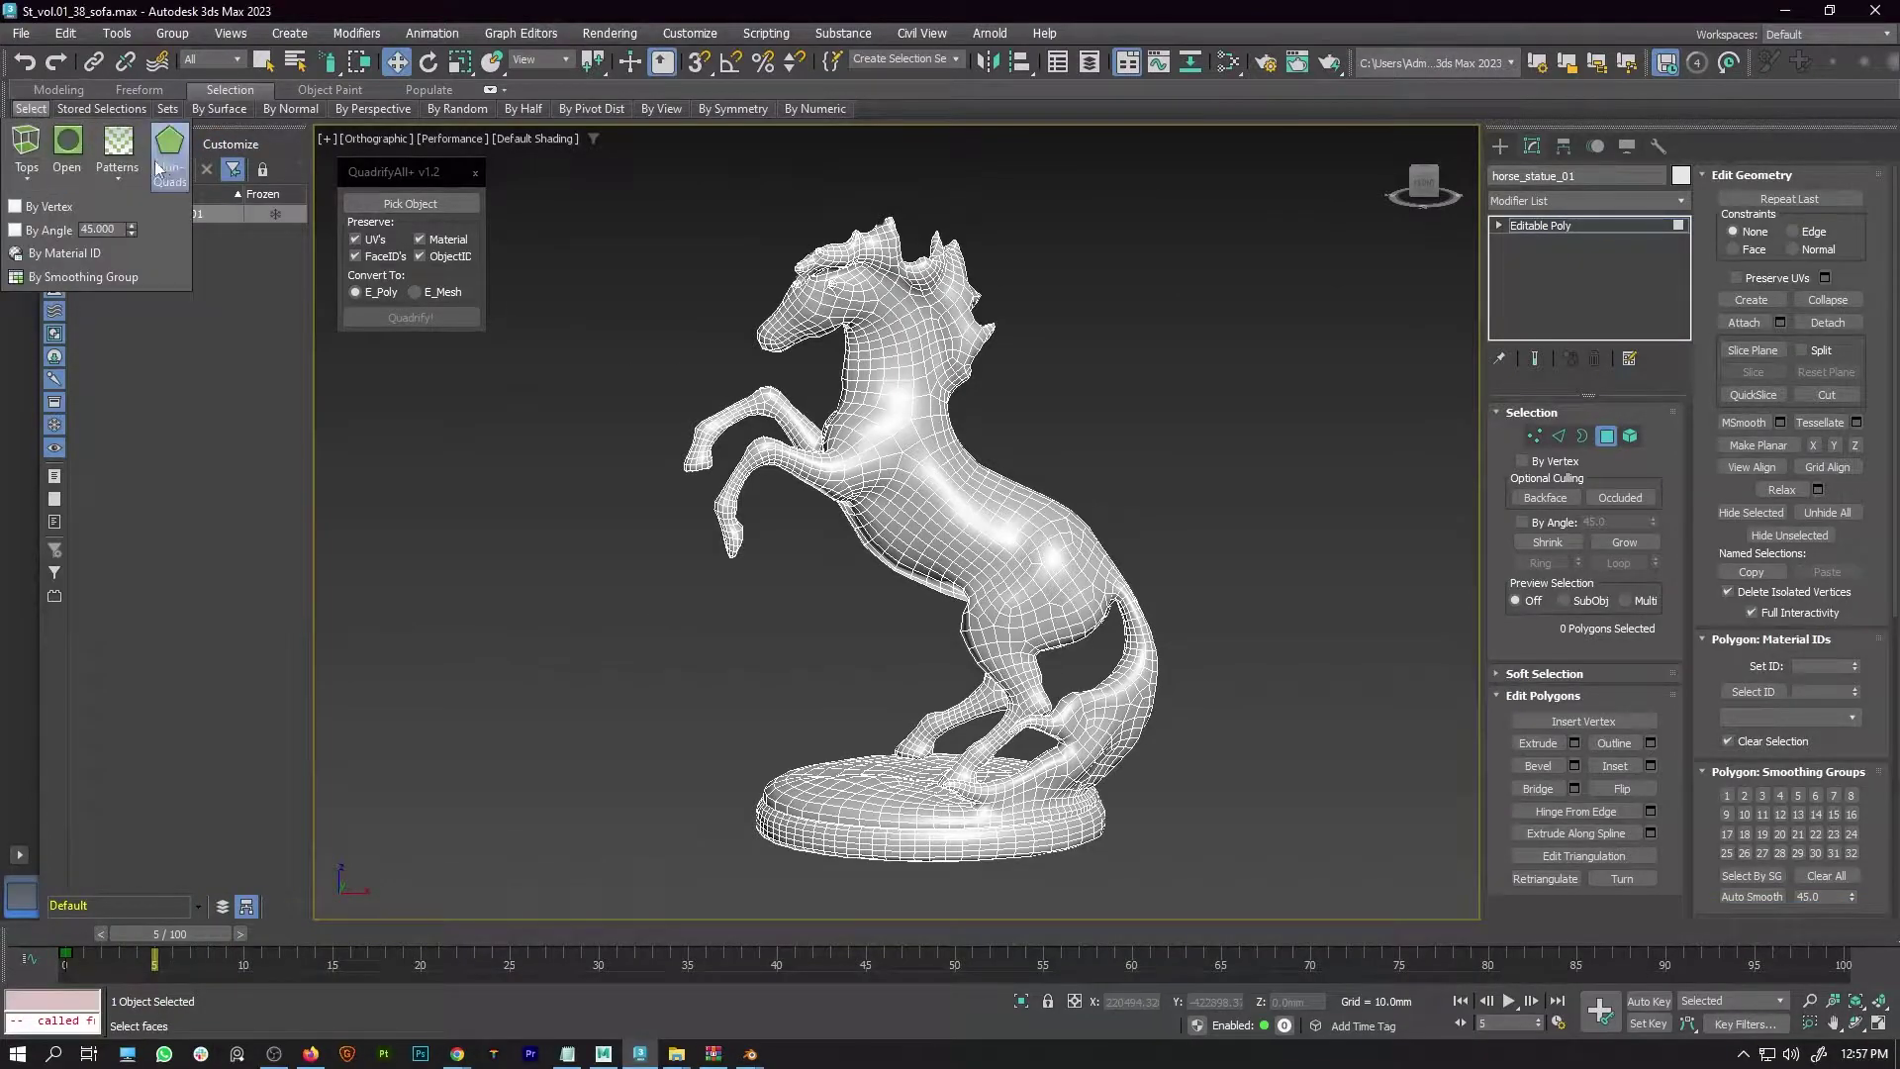
{"action": "middle_click_drag", "start_coordinate": [913, 450], "coordinate": [1206, 506], "text": "alt"}
{"action": "scroll", "coordinate": [787, 239], "scroll_direction": "up", "scroll_amount": 3}
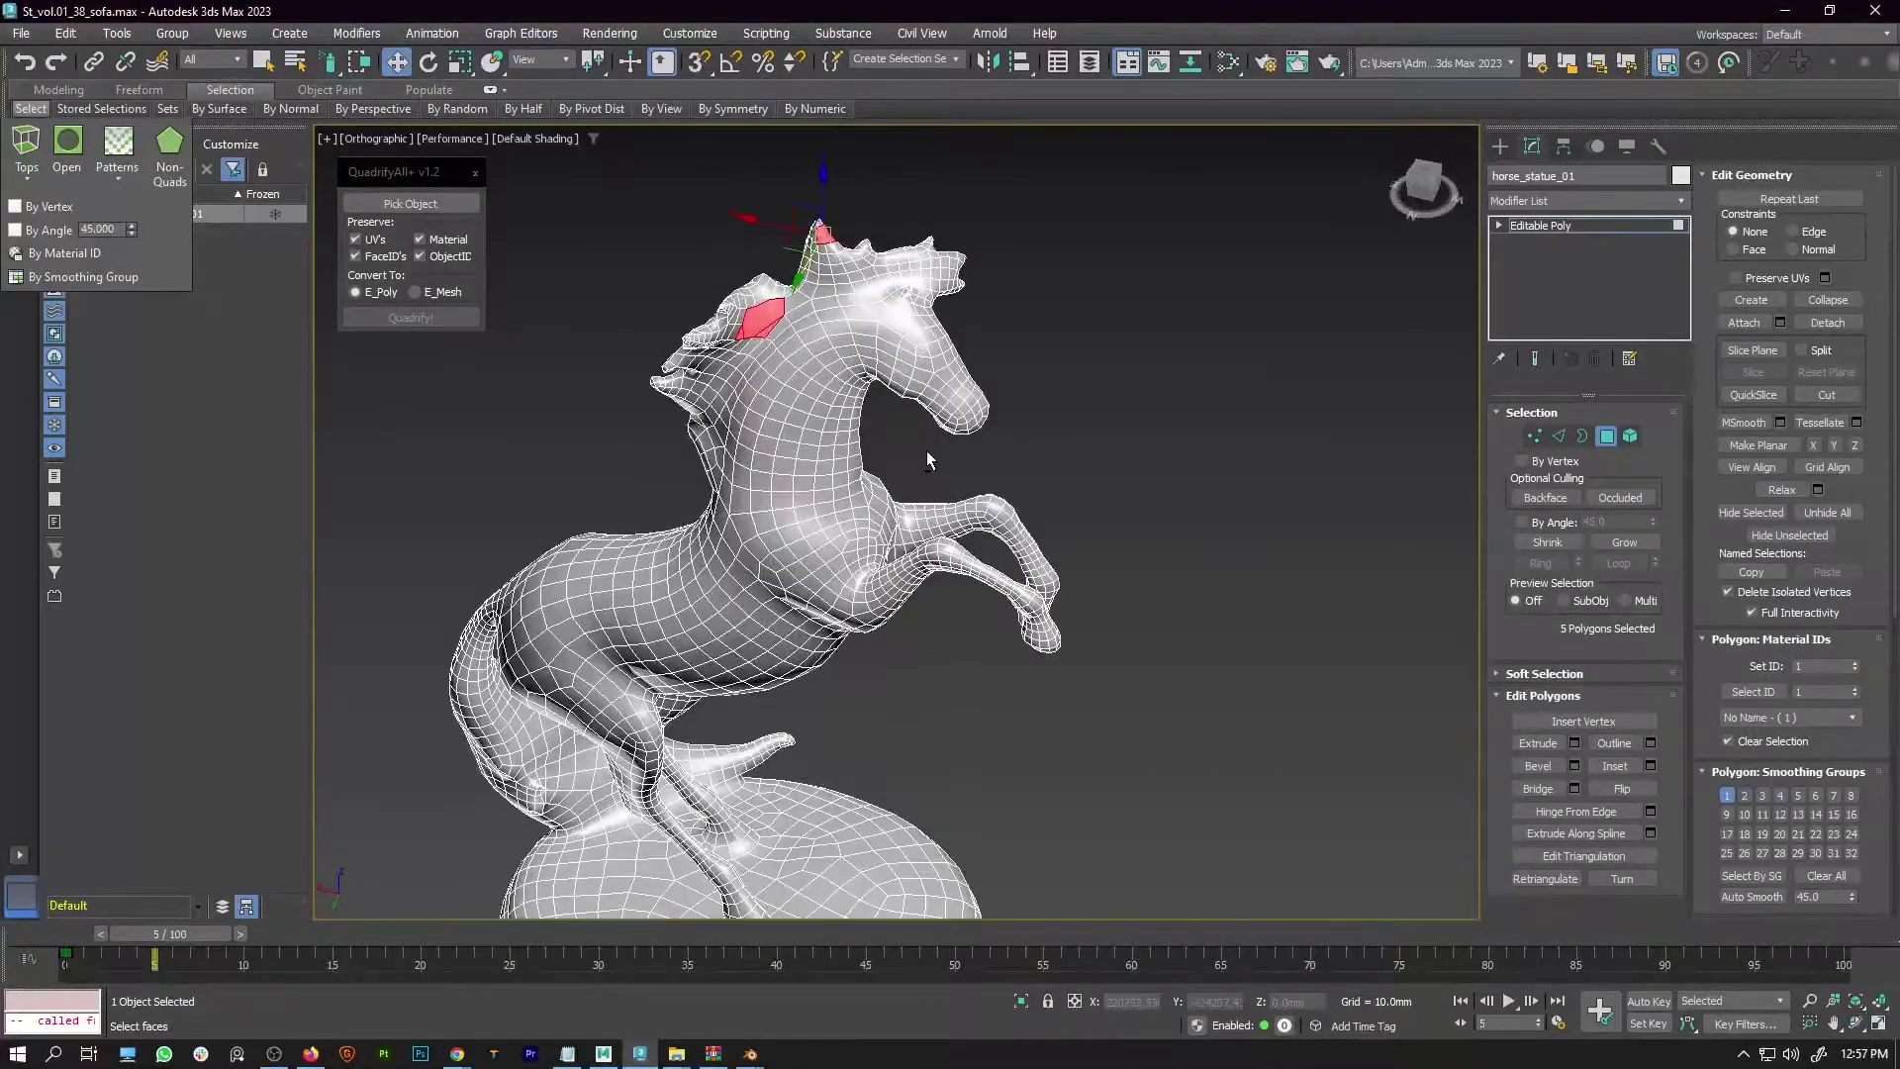
{"action": "middle_click_drag", "start_coordinate": [824, 453], "coordinate": [728, 390], "text": "alt"}
{"action": "left_click", "coordinate": [1208, 477]}
Quadrify the horse statue into an editable poly, preserving UVs, material and face IDs, and inspect its mesh
{"action": "left_click", "coordinate": [448, 204]}
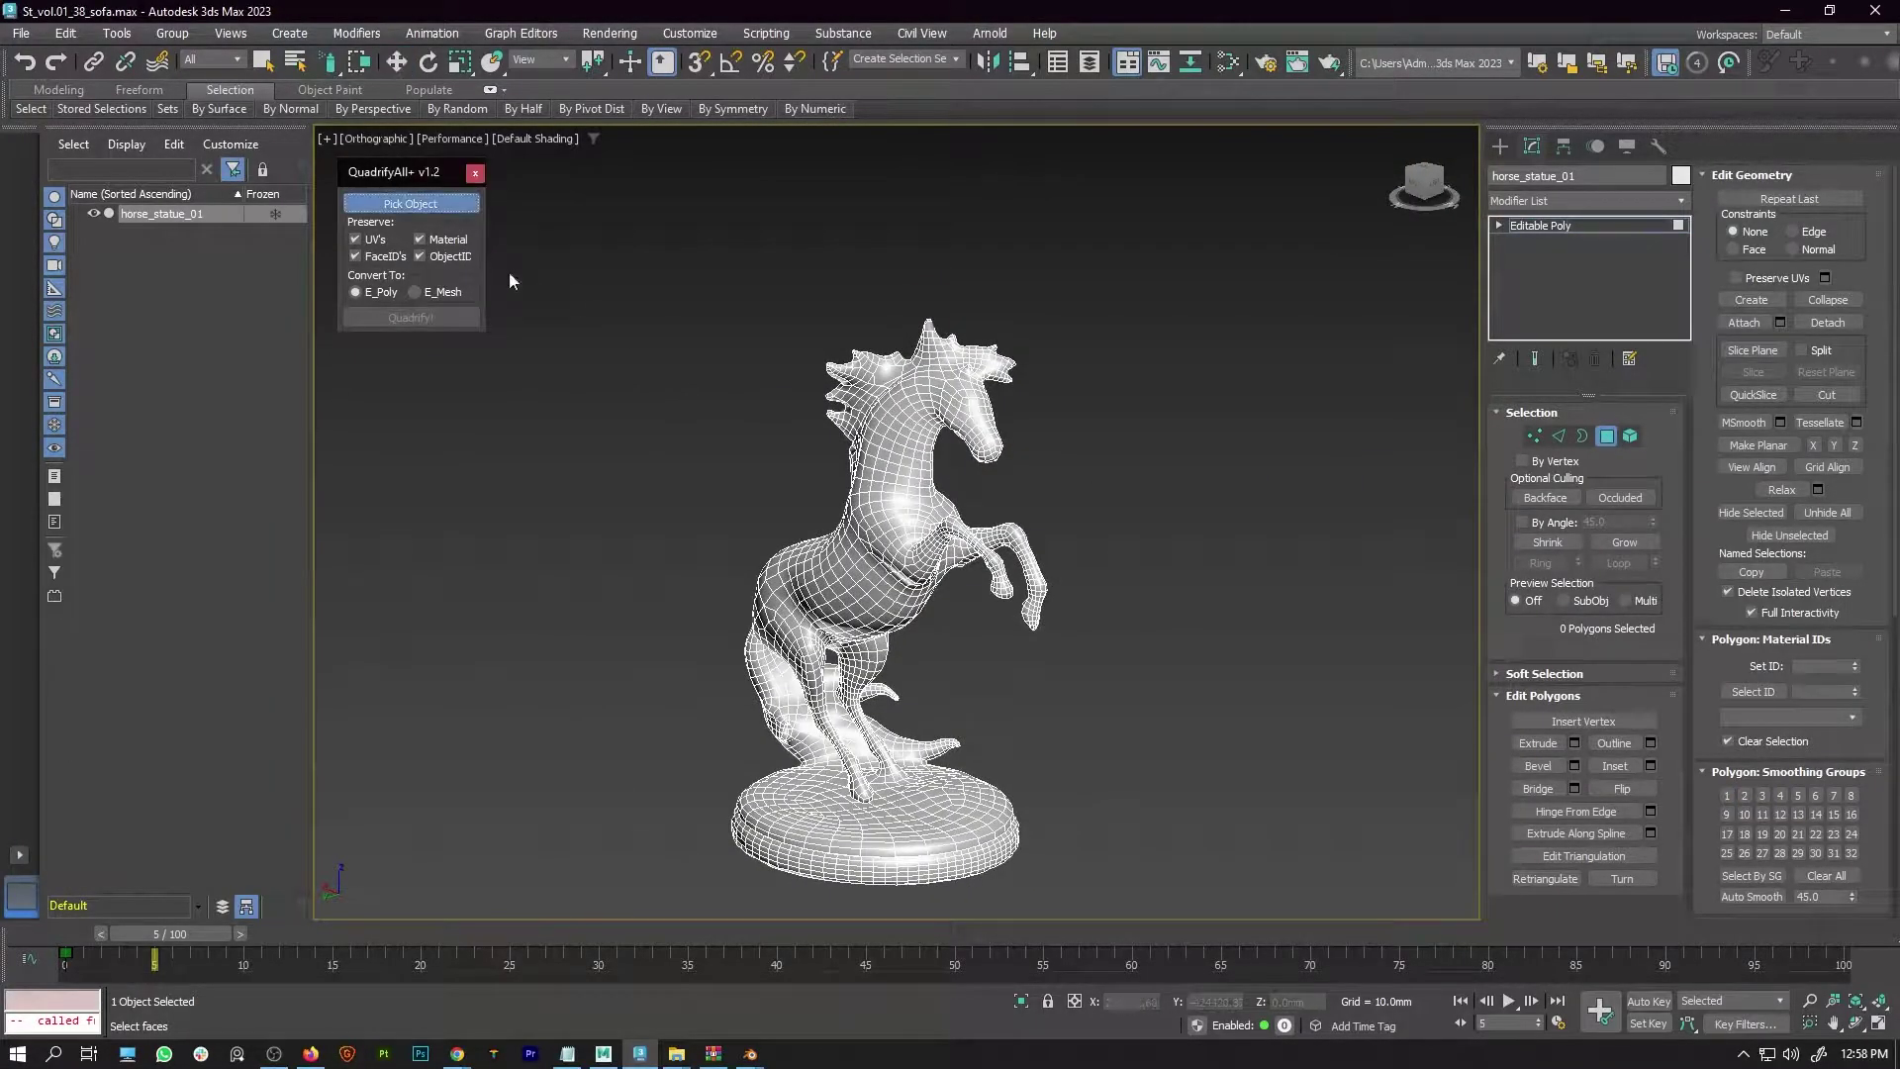
{"action": "left_click", "coordinate": [911, 408]}
{"action": "middle_click_drag", "start_coordinate": [1131, 598], "coordinate": [1071, 524]}
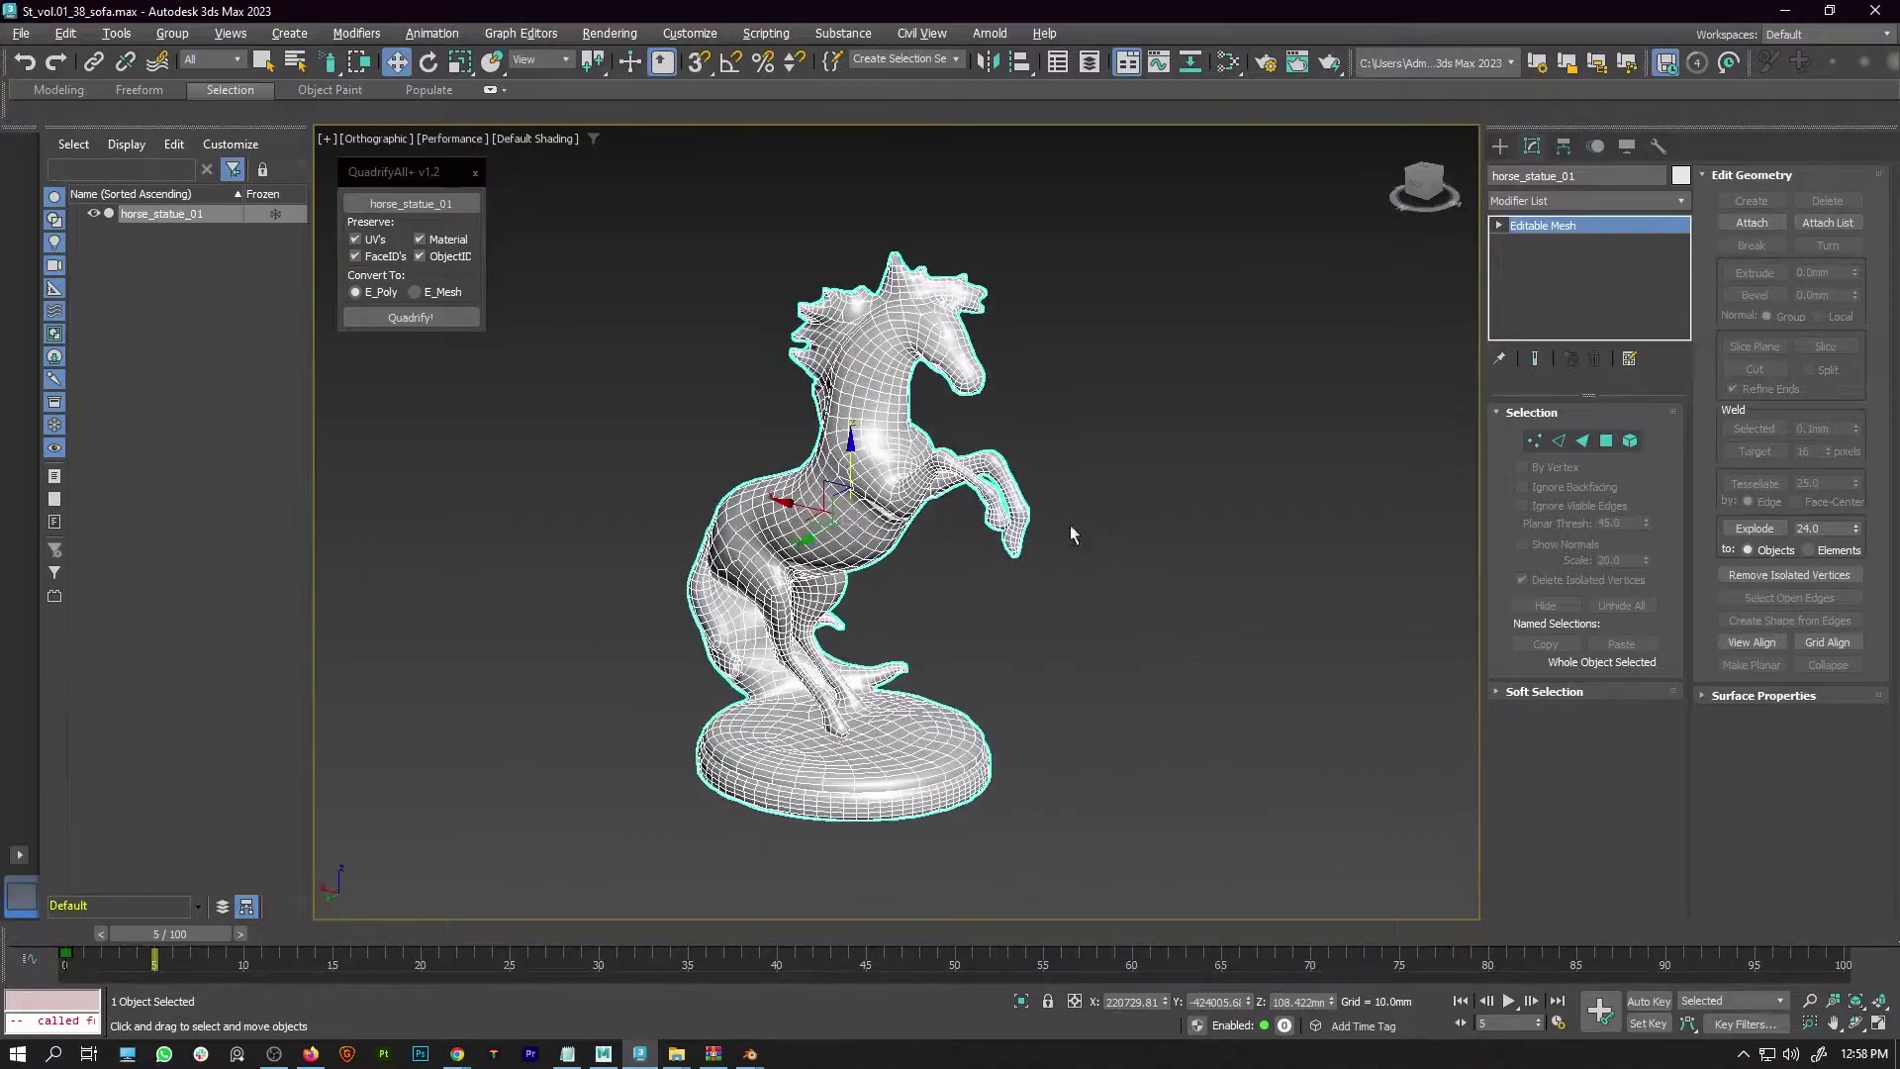
{"action": "left_click", "coordinate": [426, 319]}
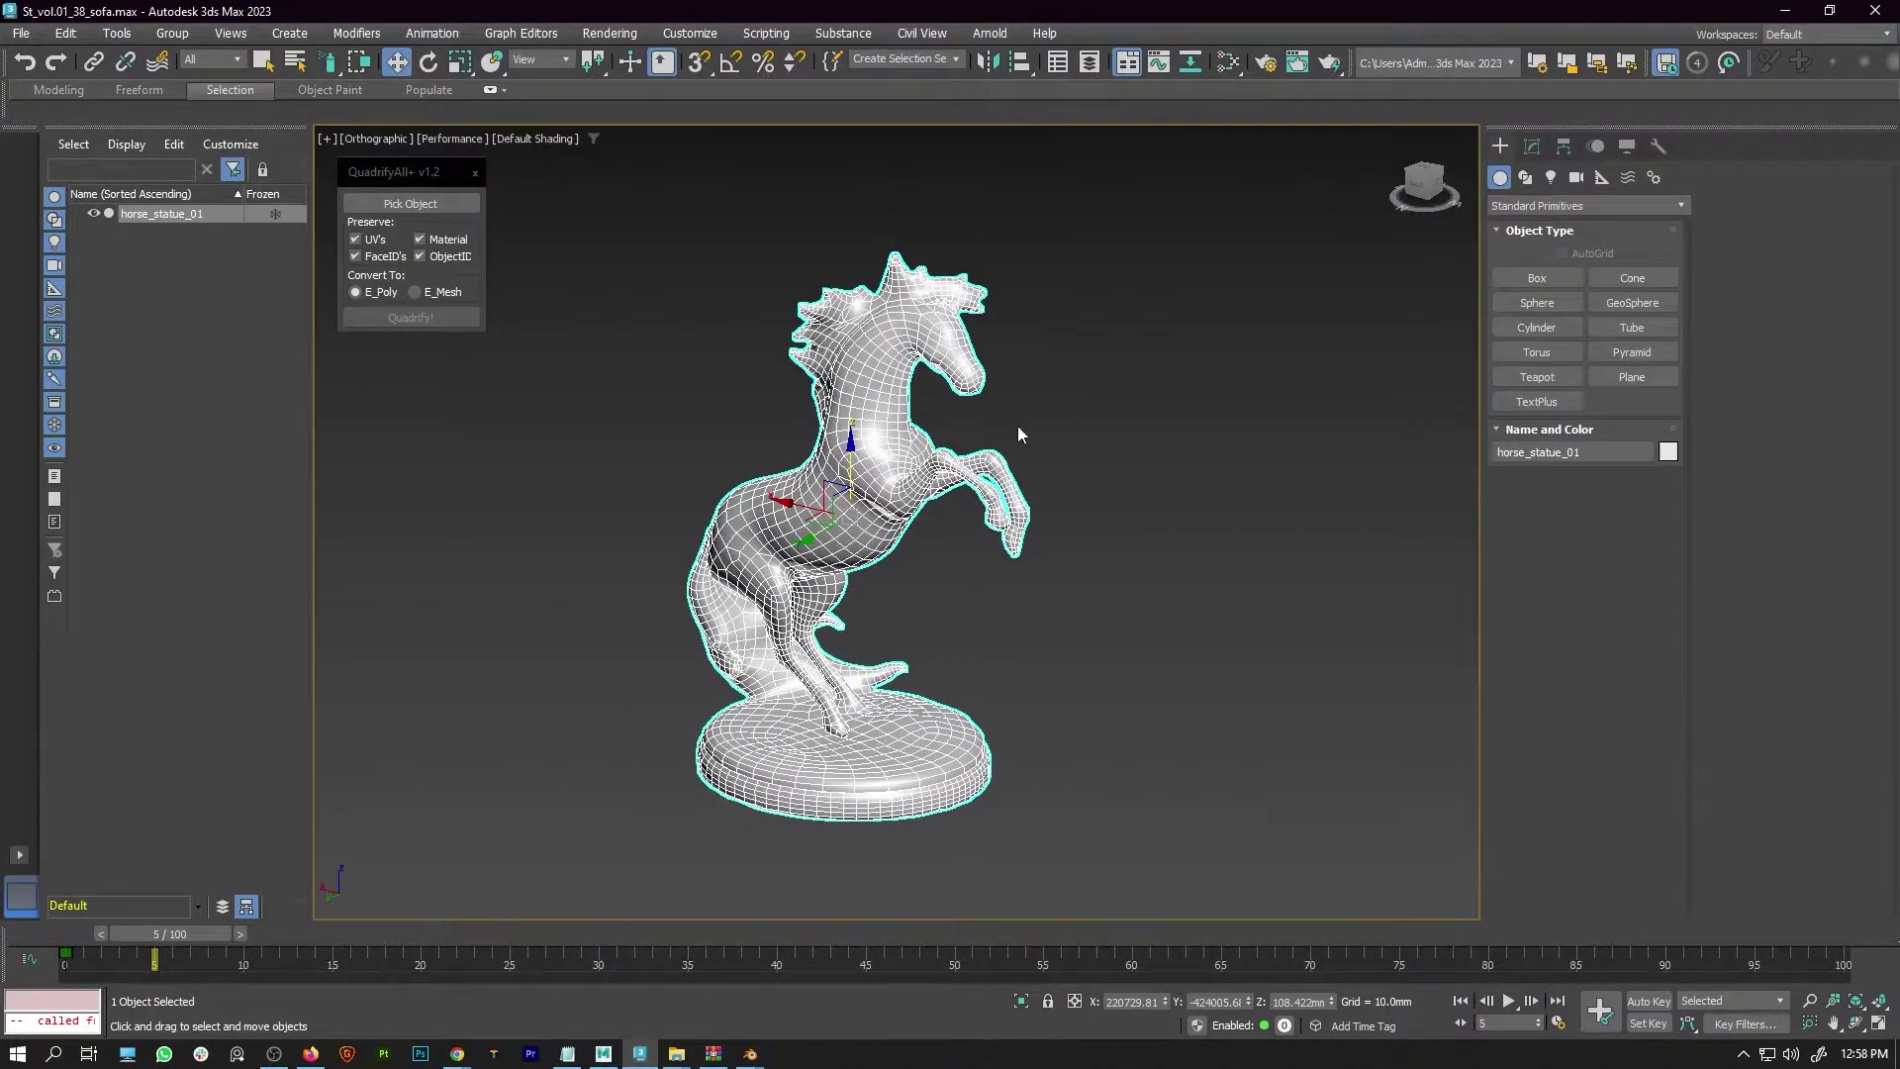
{"action": "middle_click_drag", "start_coordinate": [940, 394], "coordinate": [1019, 420], "text": "alt"}
{"action": "scroll", "coordinate": [829, 332], "scroll_direction": "up", "scroll_amount": 5}
{"action": "middle_click_drag", "start_coordinate": [903, 368], "coordinate": [1168, 597], "text": "alt"}
{"action": "scroll", "coordinate": [1114, 466], "scroll_direction": "down", "scroll_amount": 5}
{"action": "middle_click_drag", "start_coordinate": [1168, 597], "coordinate": [1284, 451]}
{"action": "middle_click_drag", "start_coordinate": [1051, 524], "coordinate": [1069, 485], "text": "alt"}
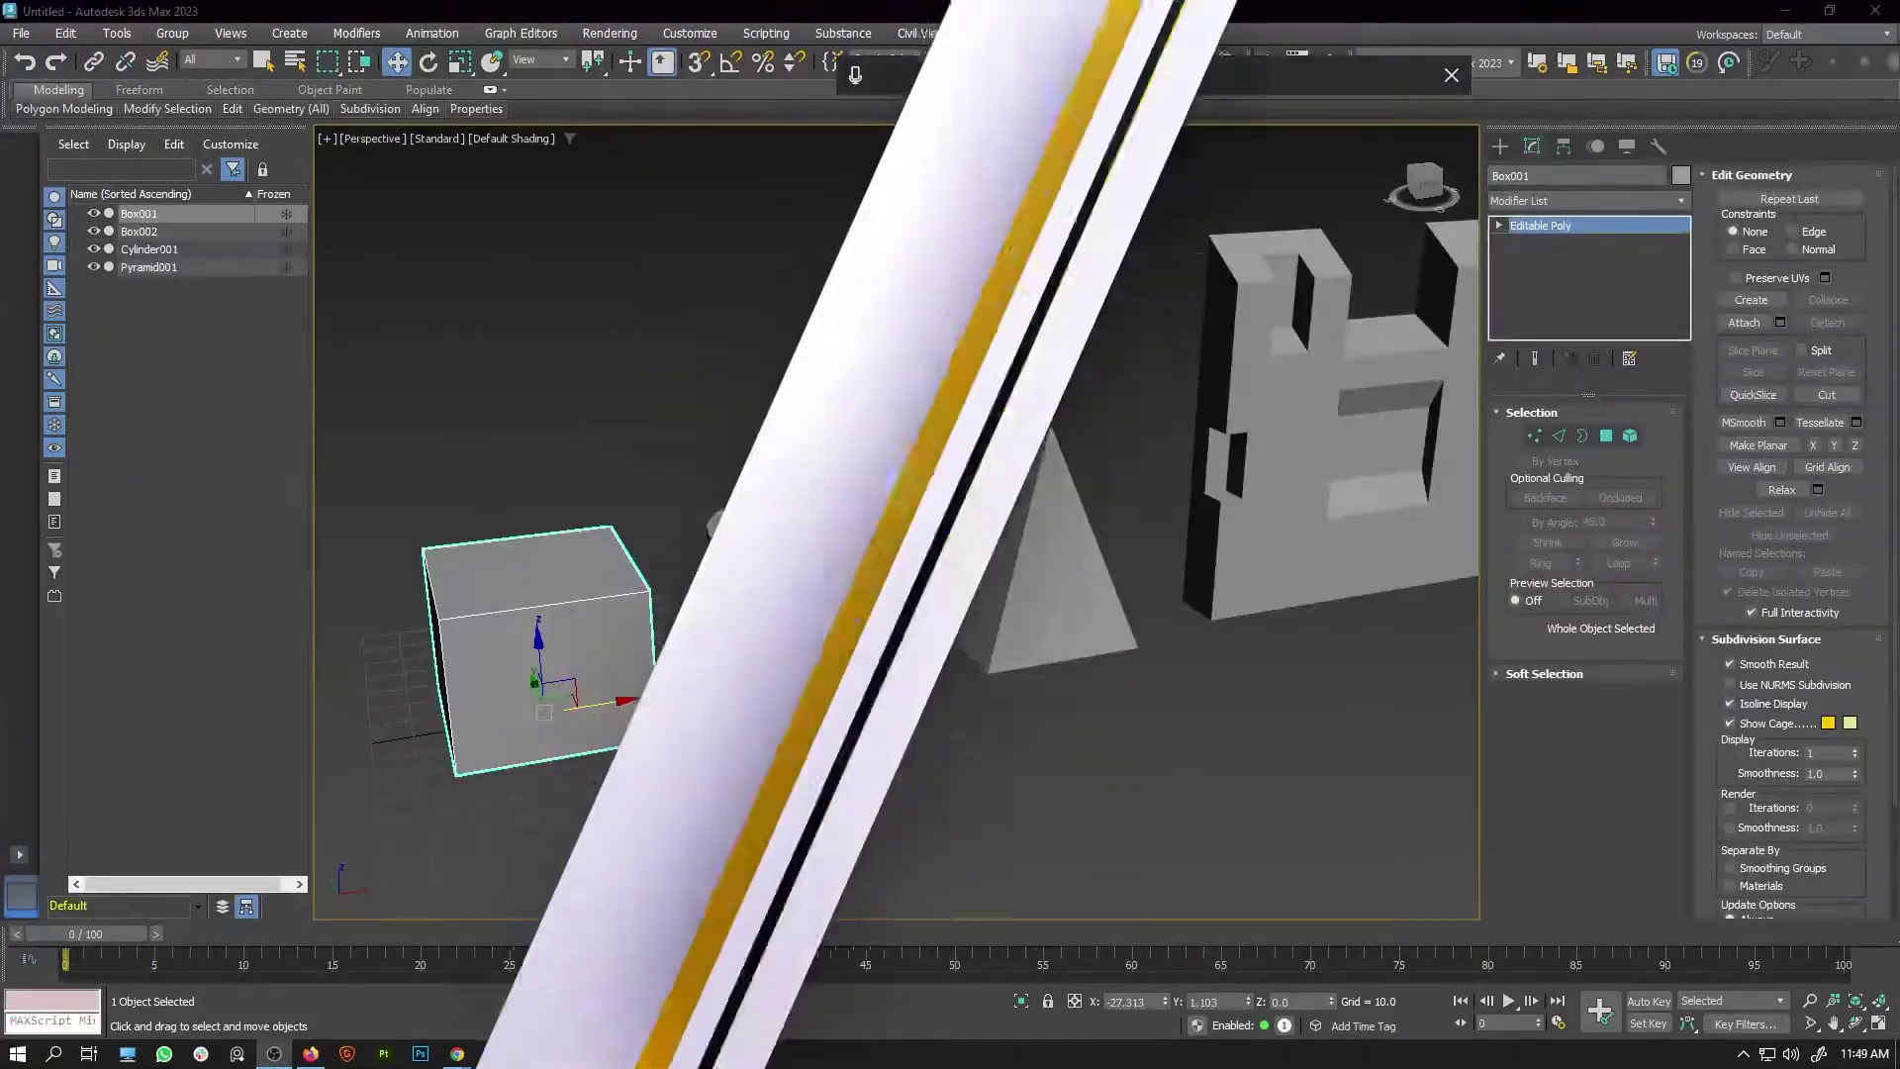
Select all twelve edges of the first box and chamfer them by 2.254 with multiple segments
{"action": "middle_click_drag", "start_coordinate": [575, 626], "coordinate": [649, 634], "text": "alt"}
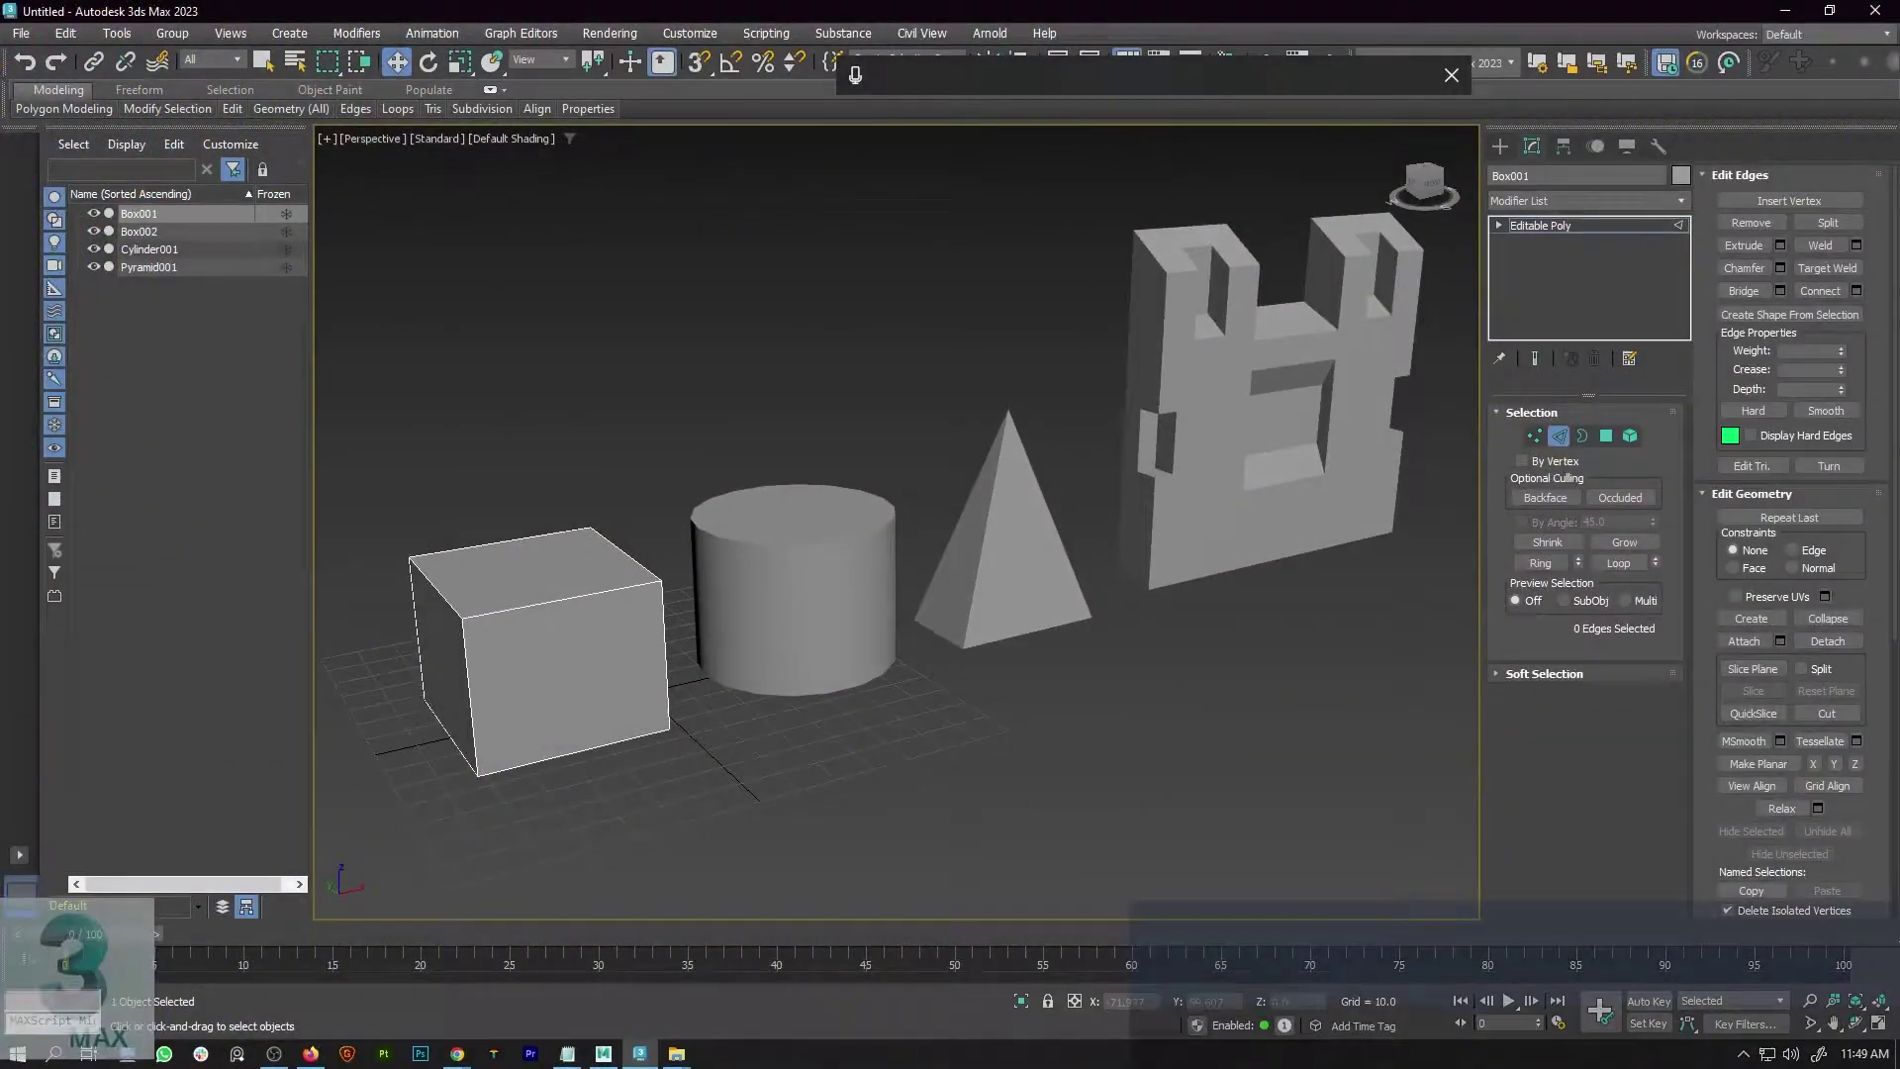
{"action": "left_click_drag", "start_coordinate": [20, 895], "coordinate": [554, 509]}
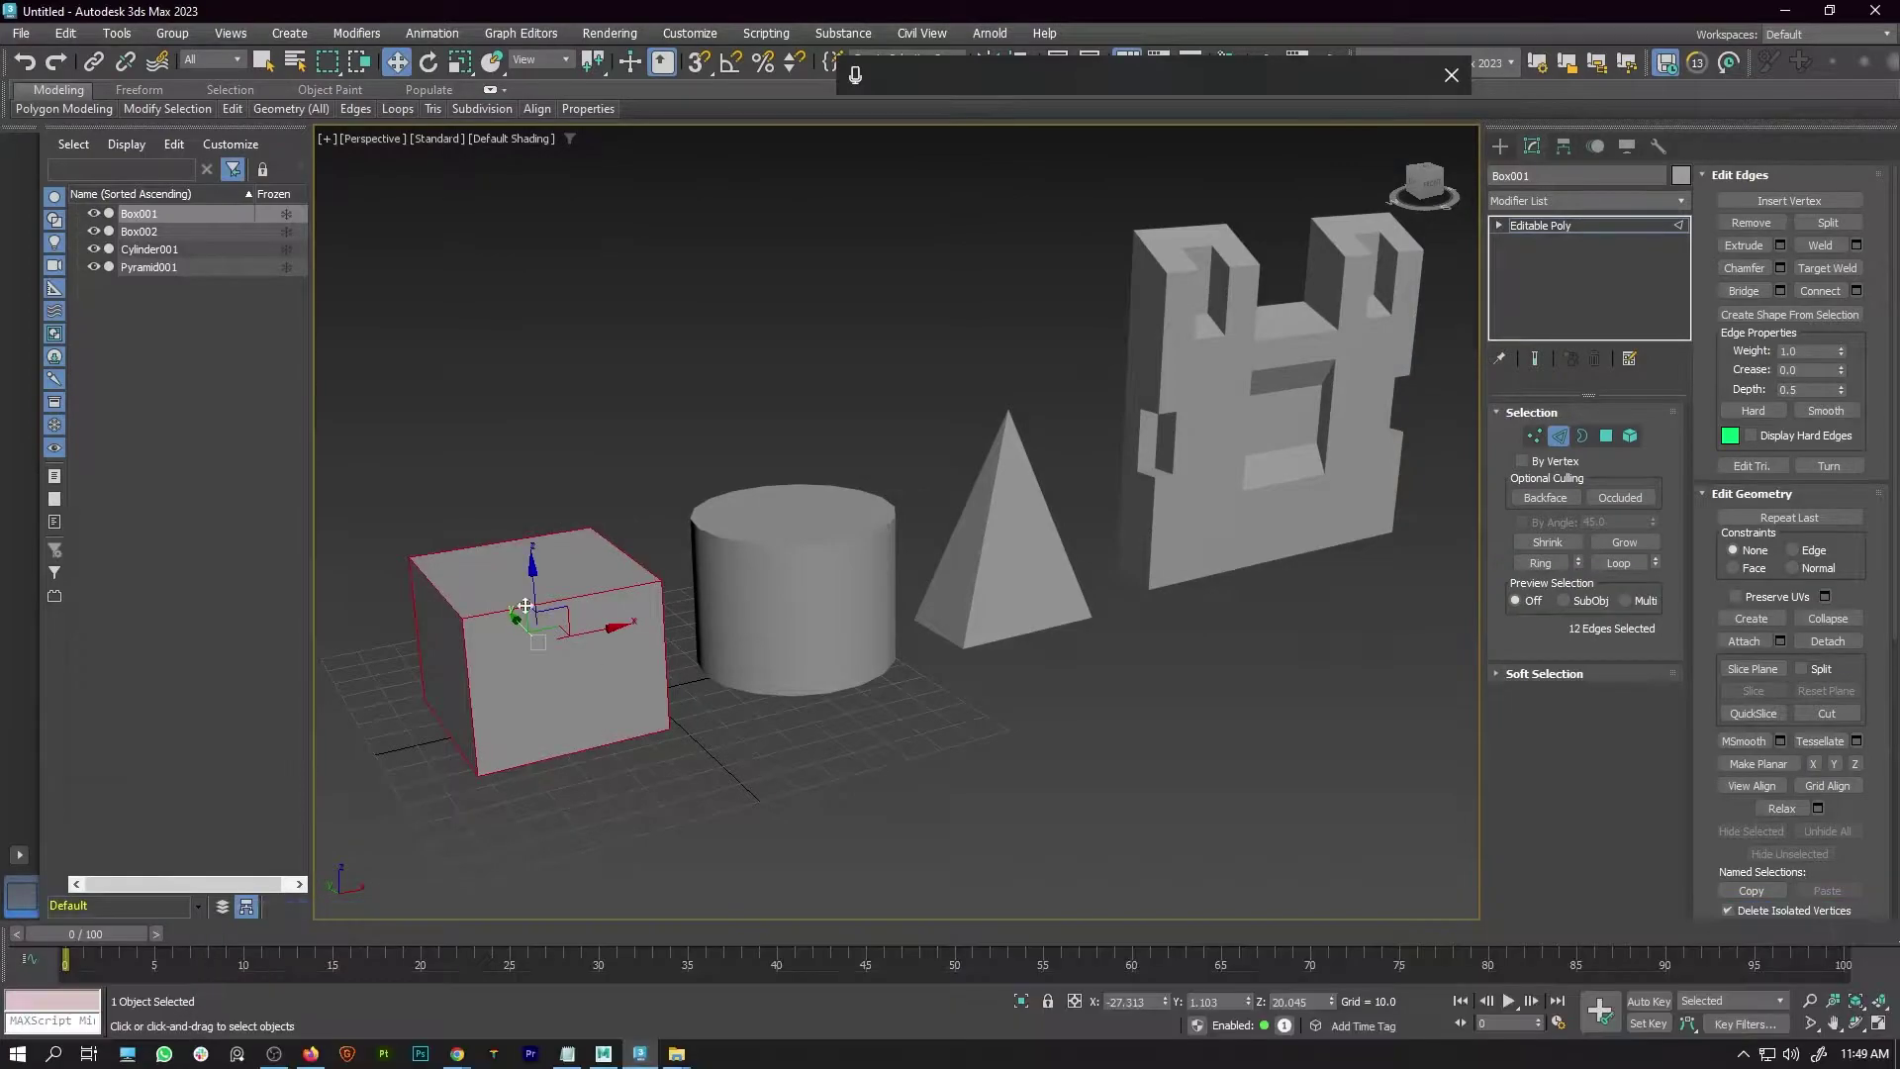
{"action": "middle_click_drag", "start_coordinate": [584, 629], "coordinate": [606, 627], "text": "alt"}
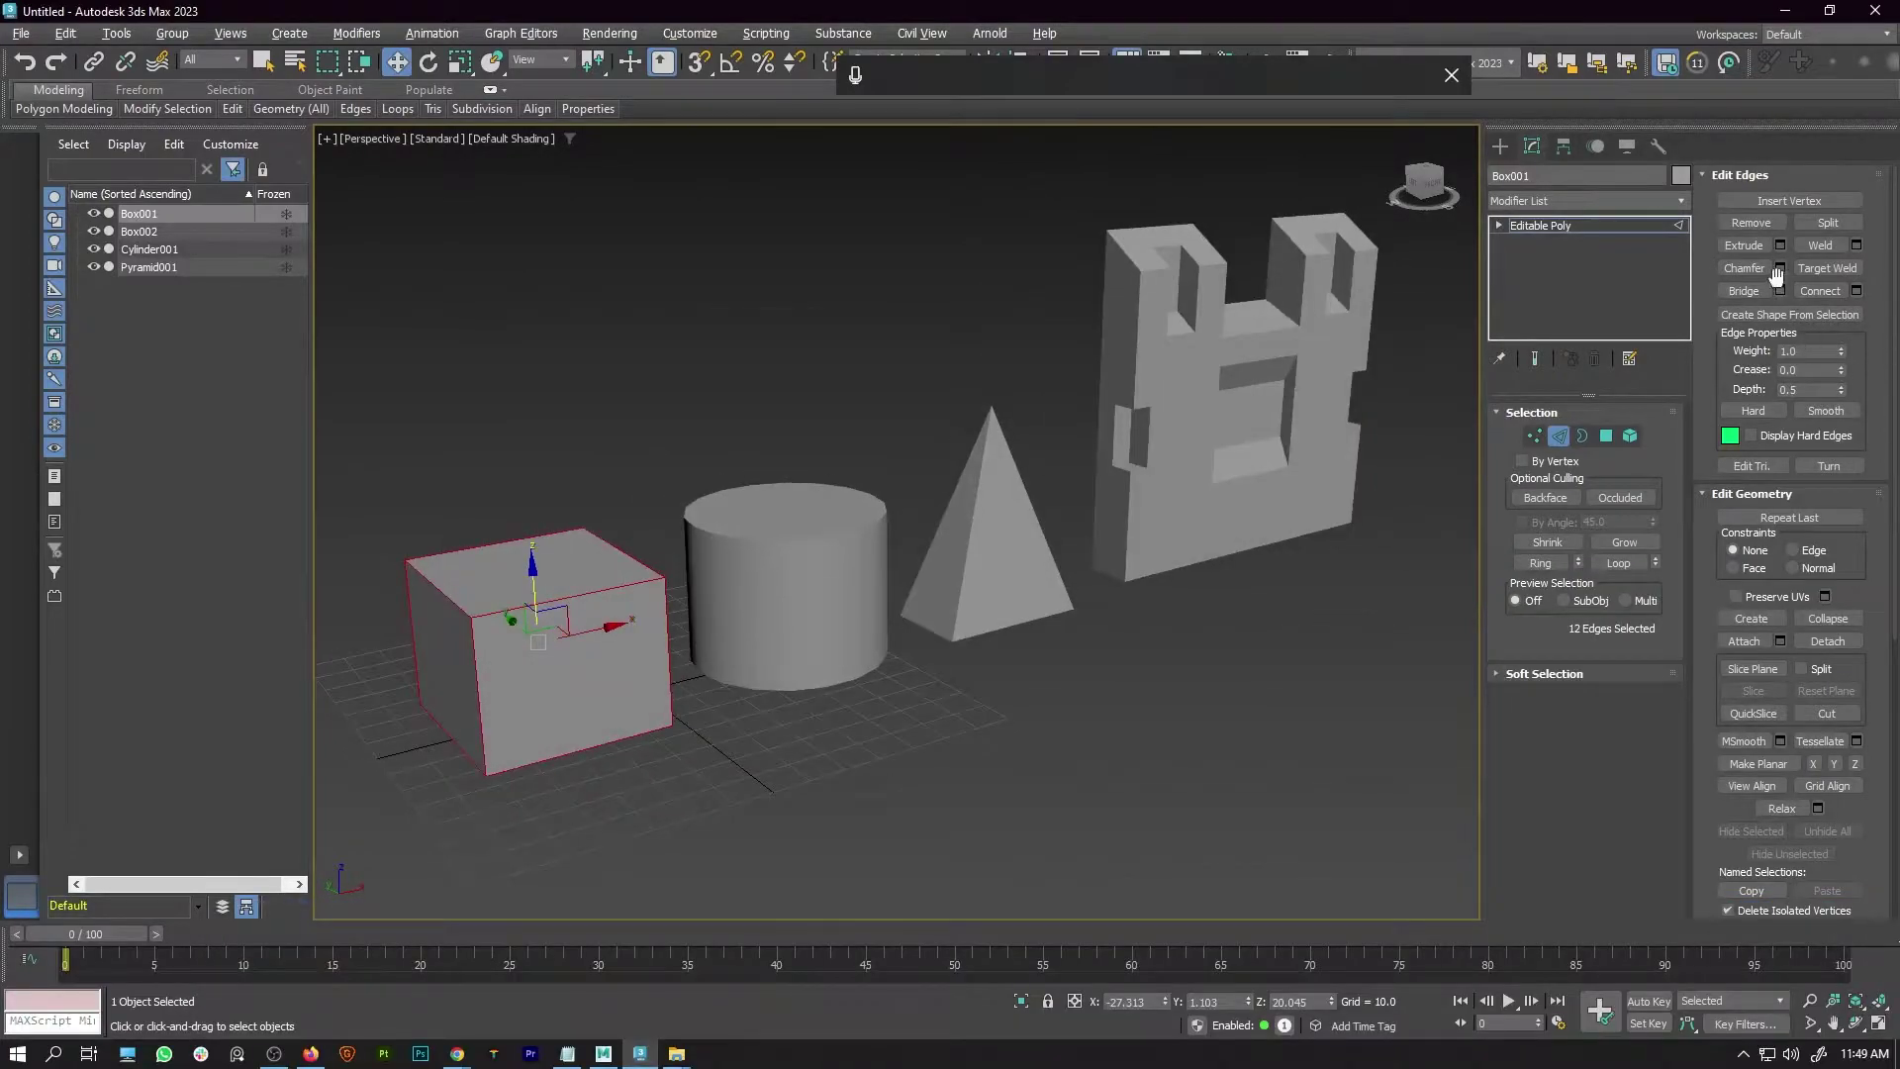
{"action": "left_click", "coordinate": [1778, 269]}
{"action": "left_click_drag", "start_coordinate": [910, 563], "coordinate": [907, 539]}
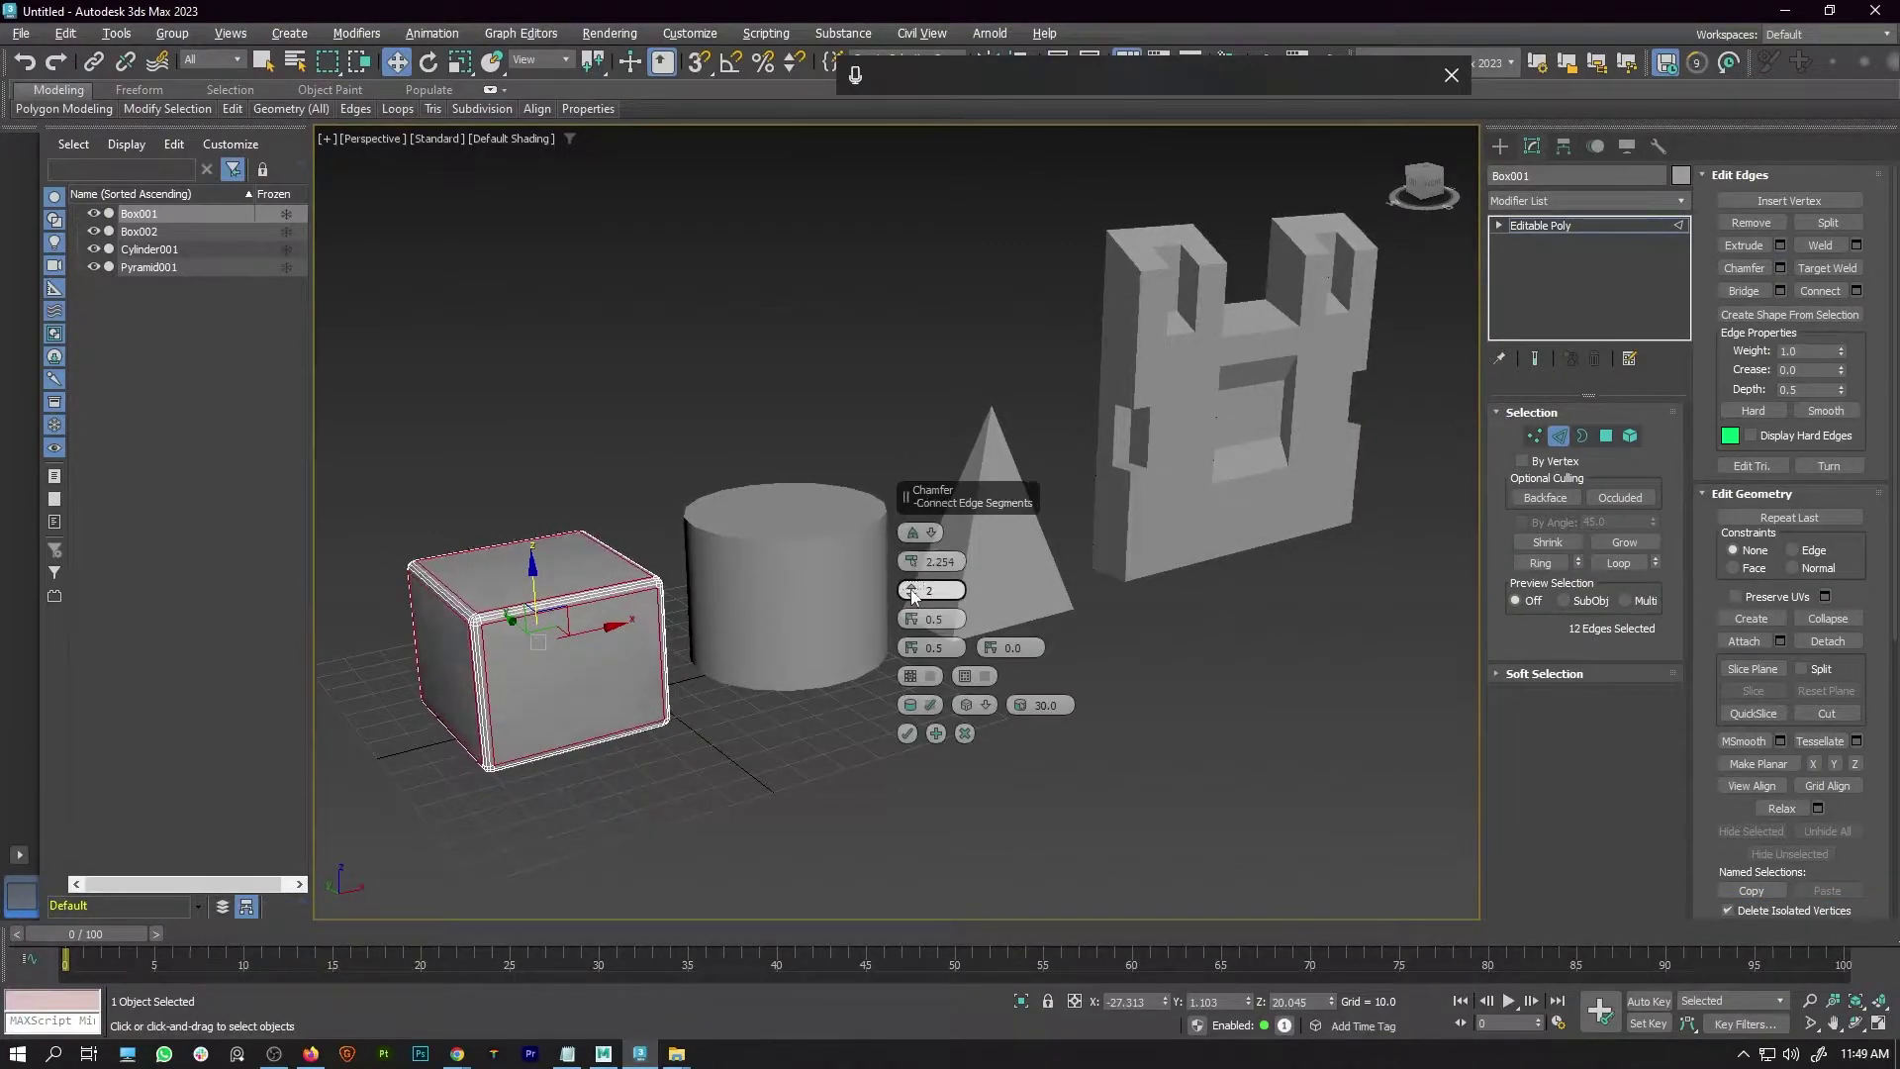
{"action": "left_click", "coordinate": [909, 734]}
{"action": "left_click", "coordinate": [1560, 437]}
Select the upper and lower rim edges of the cylinder and chamfer them by 3.1
{"action": "left_click", "coordinate": [802, 594]}
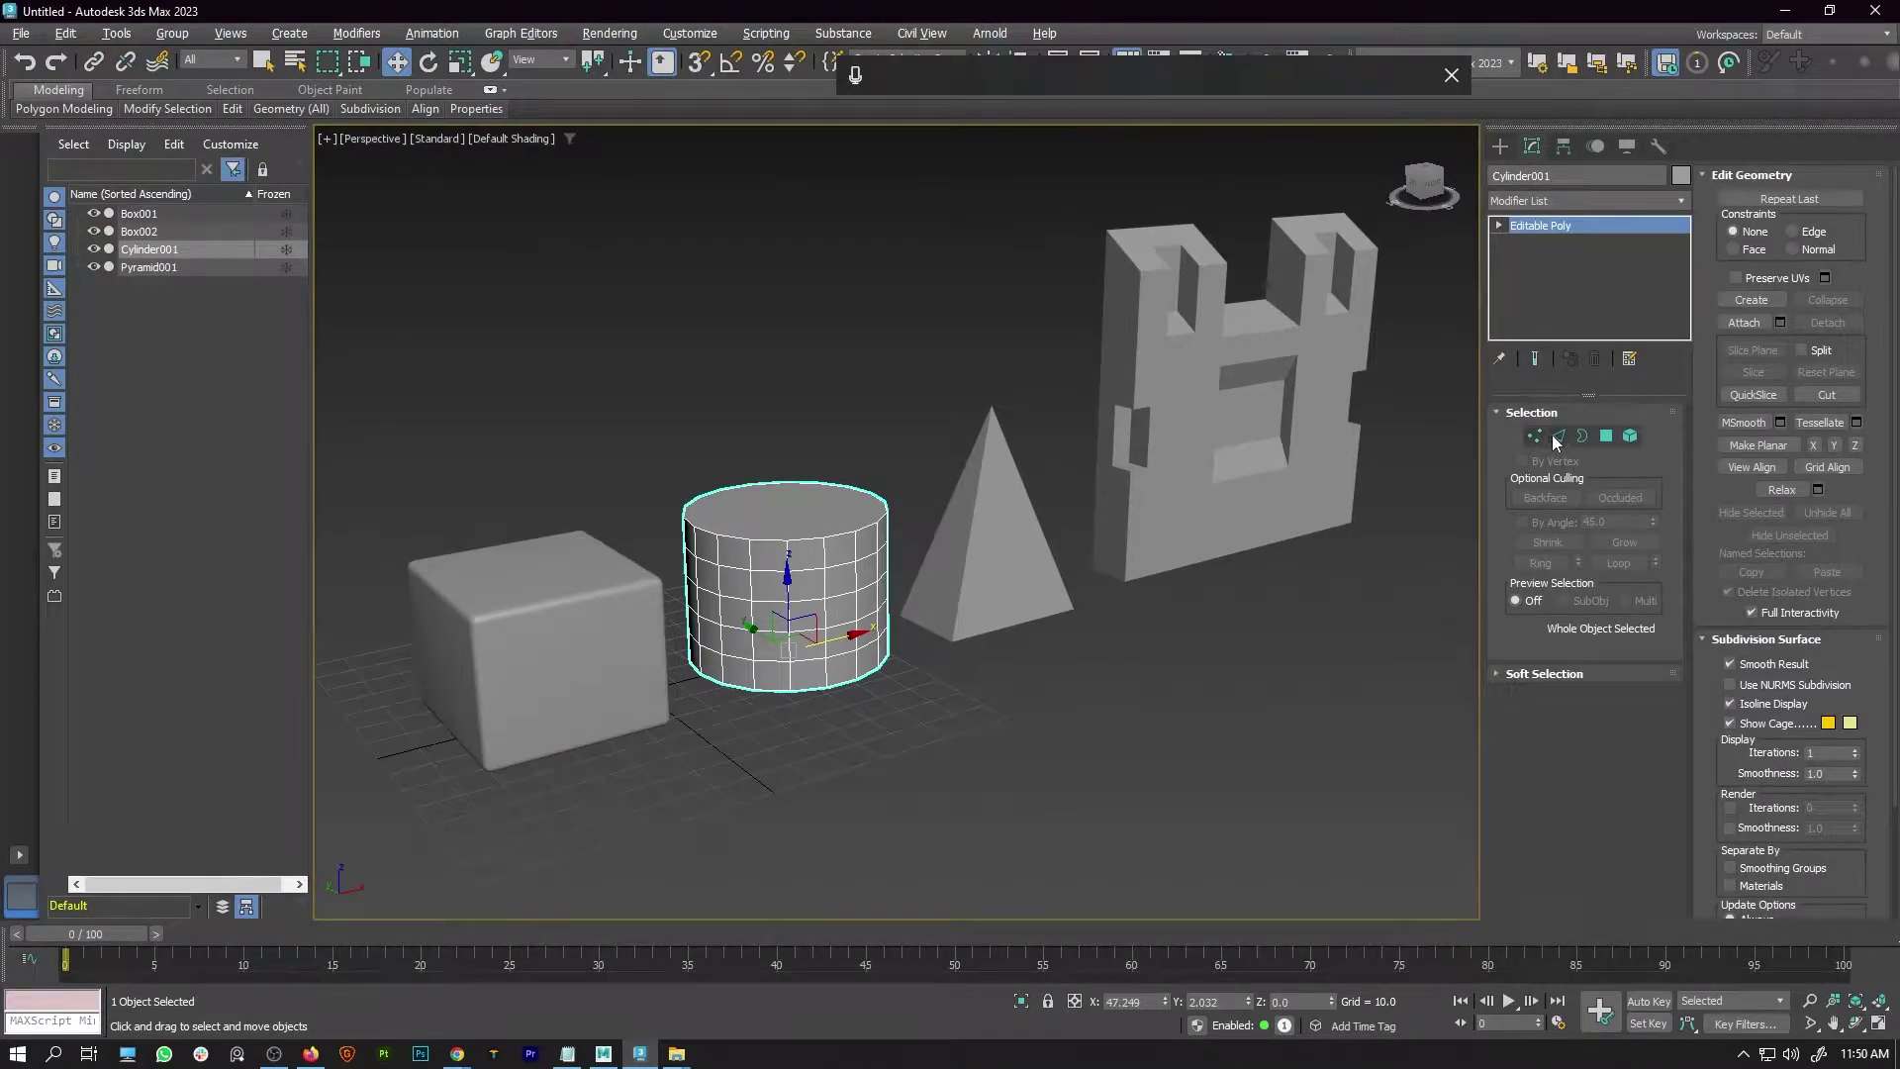
{"action": "left_click", "coordinate": [1556, 441]}
{"action": "left_click_drag", "start_coordinate": [599, 469], "coordinate": [831, 545]}
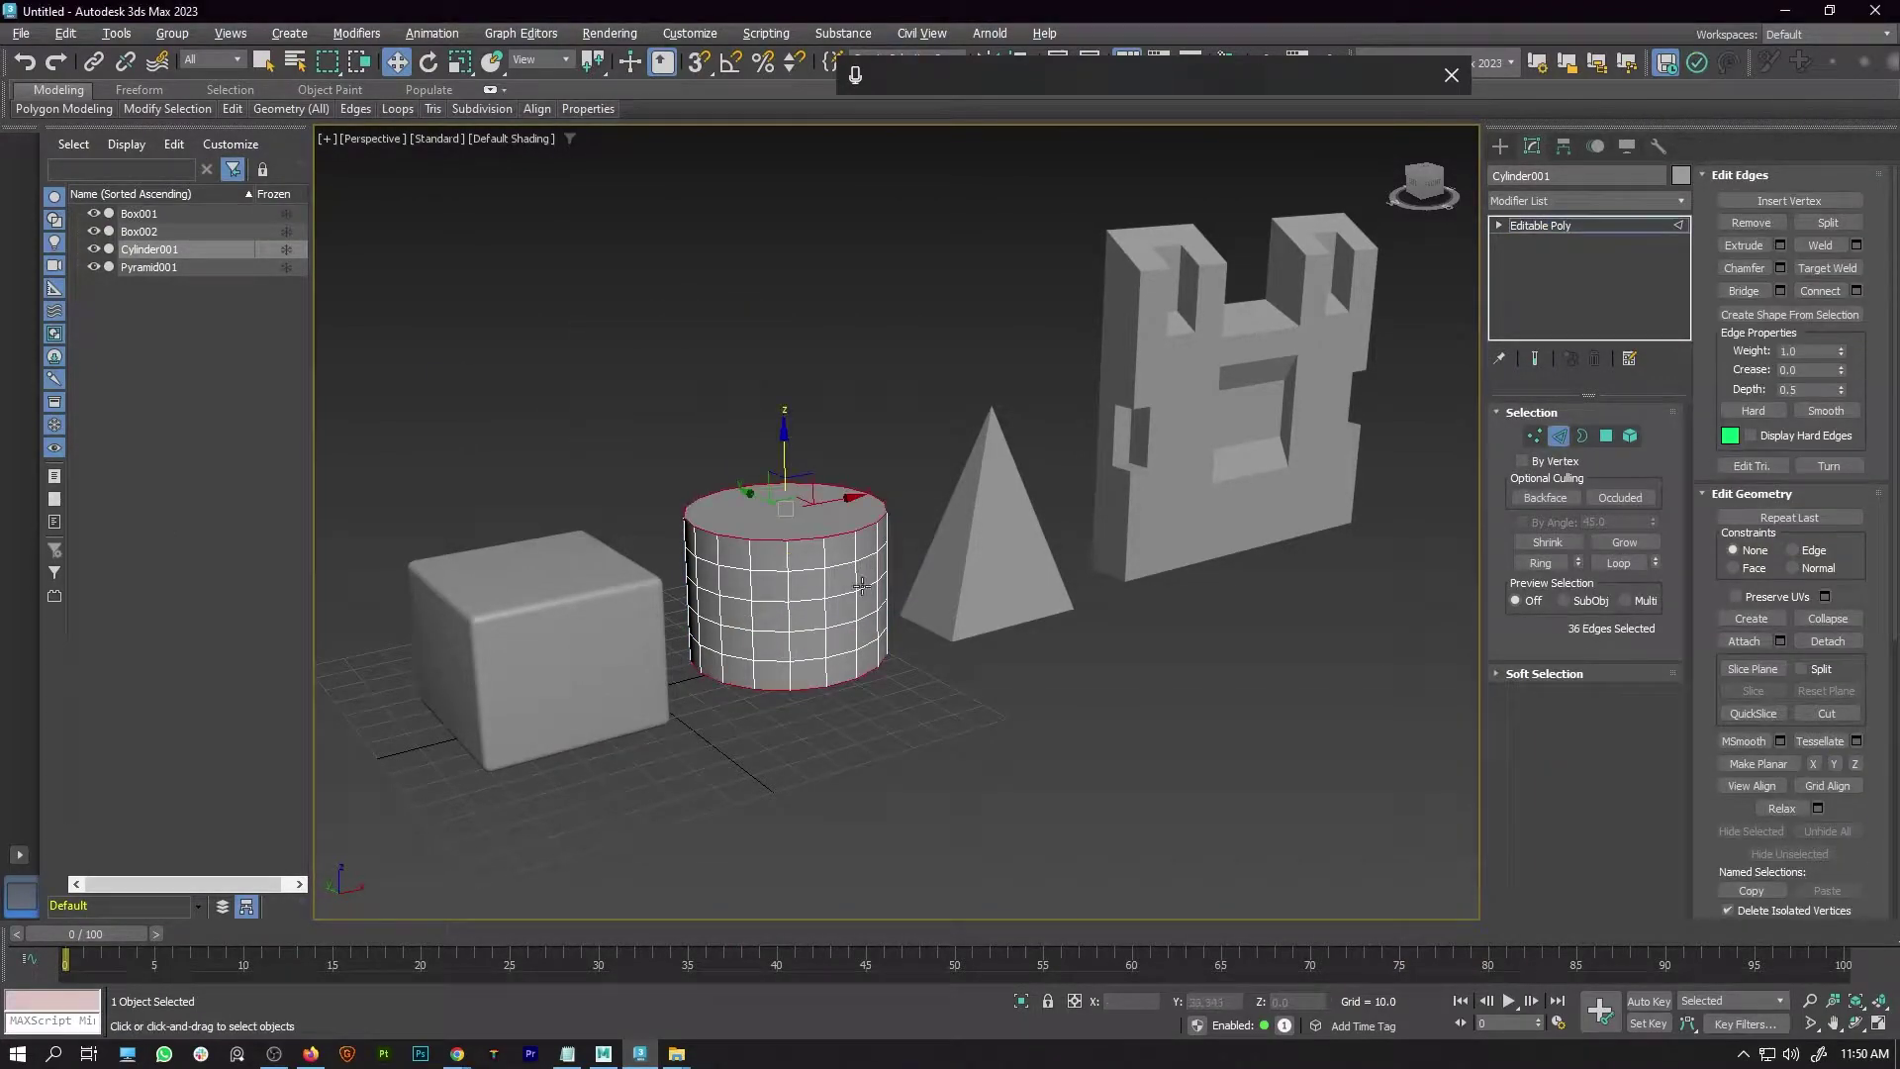
{"action": "left_click", "coordinate": [1780, 268]}
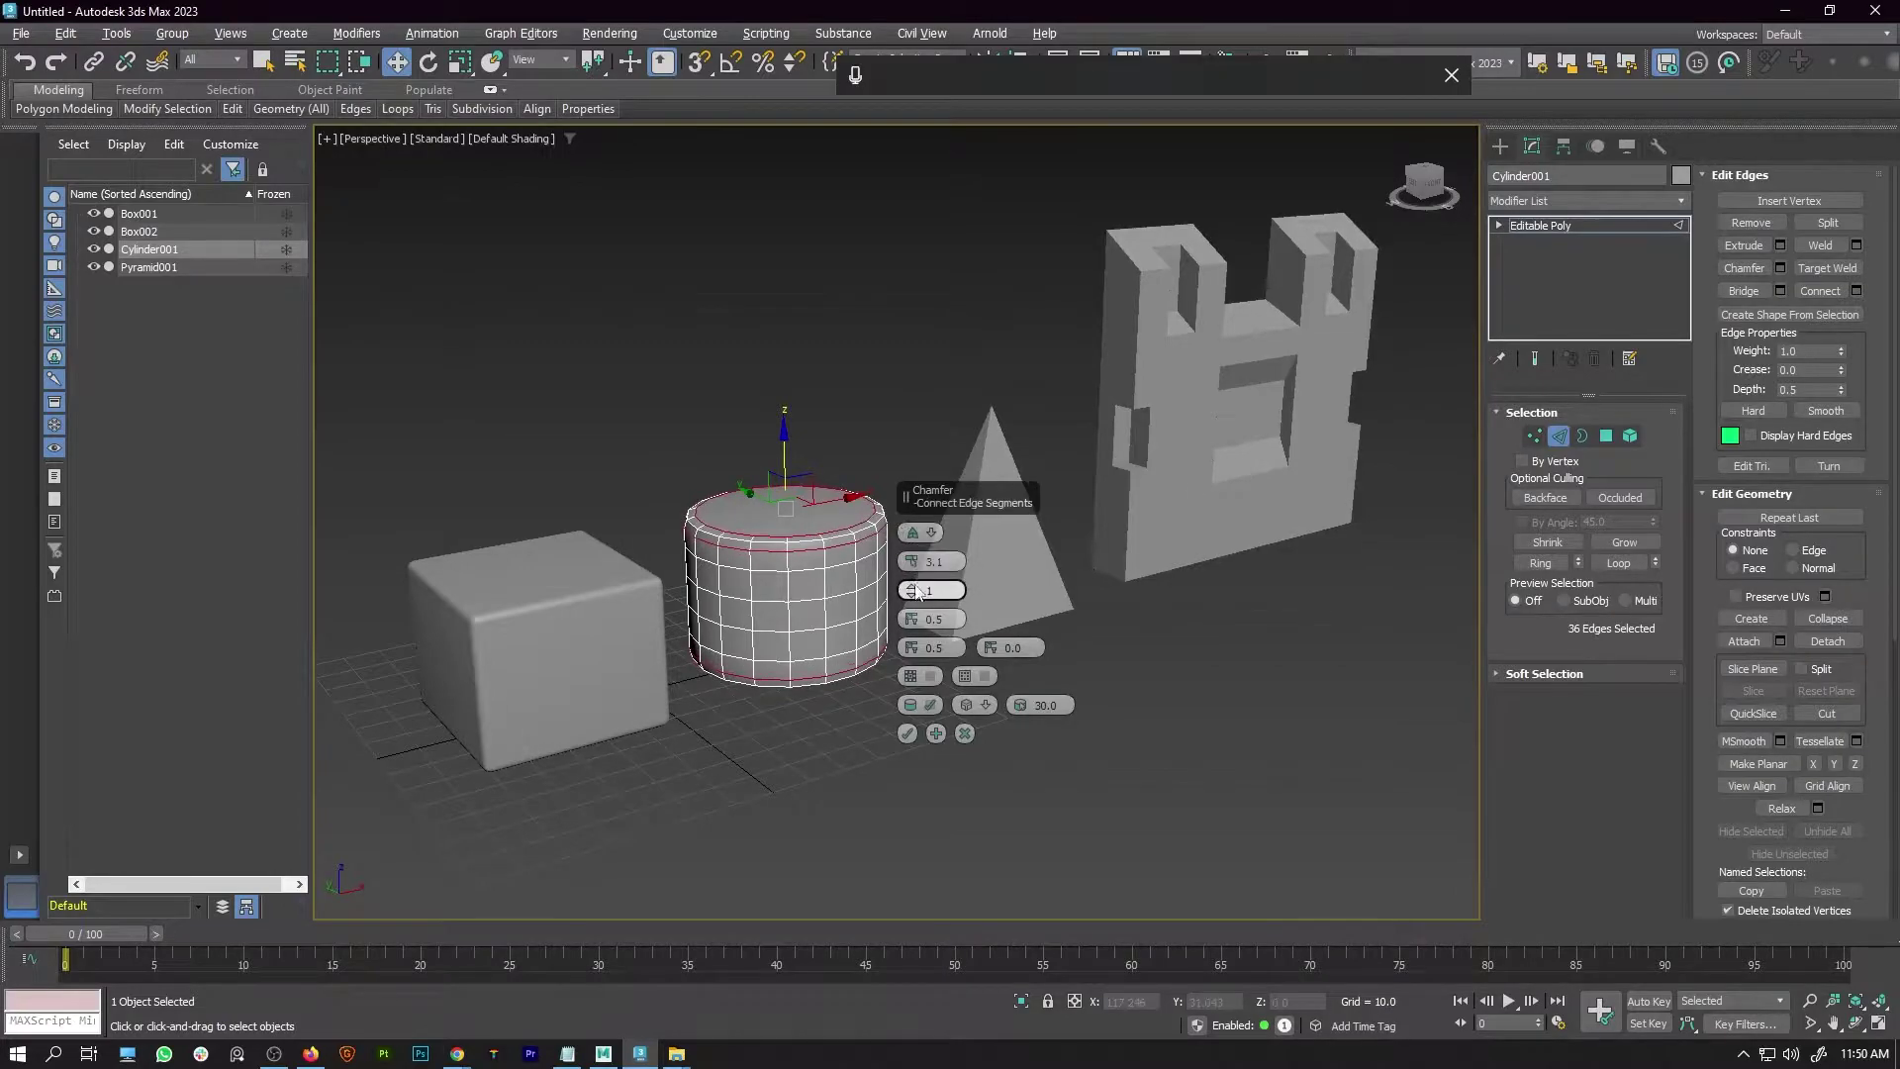
{"action": "left_click", "coordinate": [907, 734]}
{"action": "left_click", "coordinate": [819, 776]}
Convert the pyramid to an editable poly
{"action": "middle_click_drag", "start_coordinate": [819, 776], "coordinate": [747, 762], "text": "alt"}
{"action": "middle_click_drag", "start_coordinate": [960, 495], "coordinate": [807, 594]}
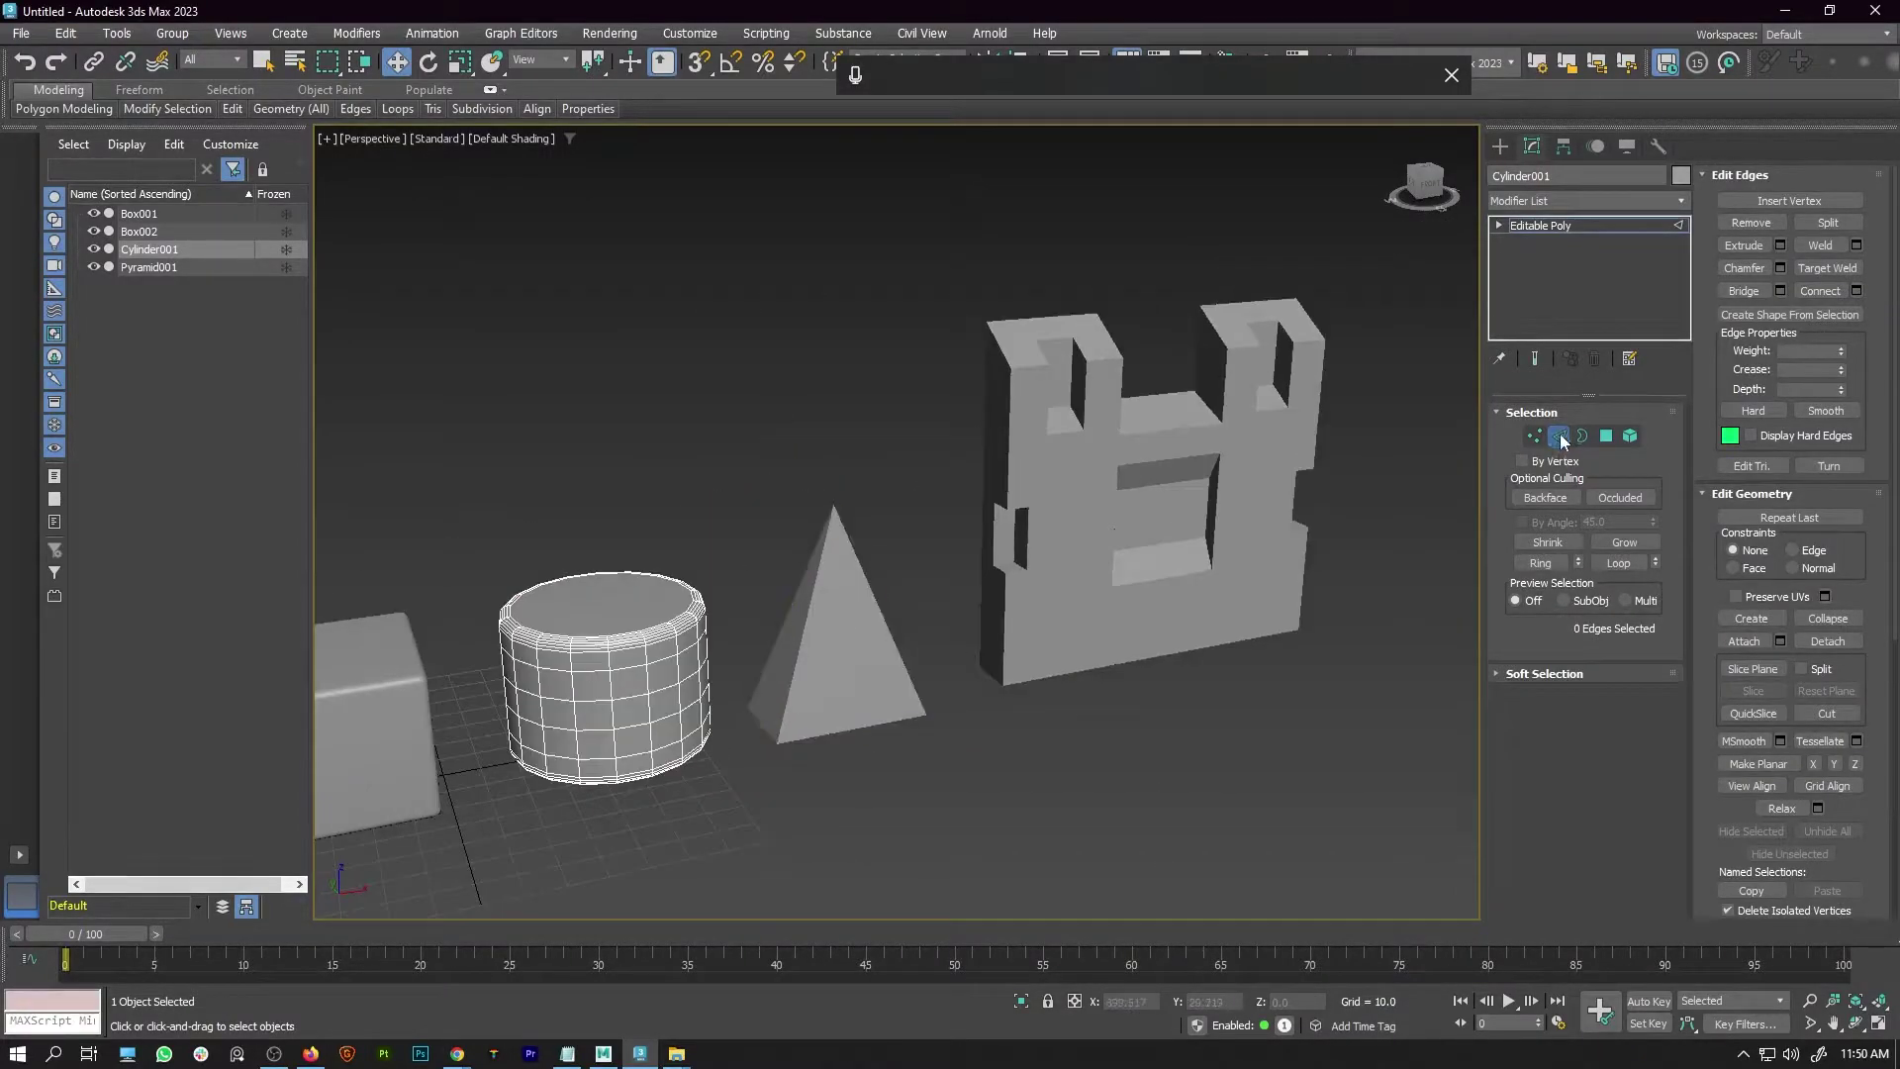
{"action": "left_click", "coordinate": [836, 634]}
{"action": "right_click", "coordinate": [860, 599]}
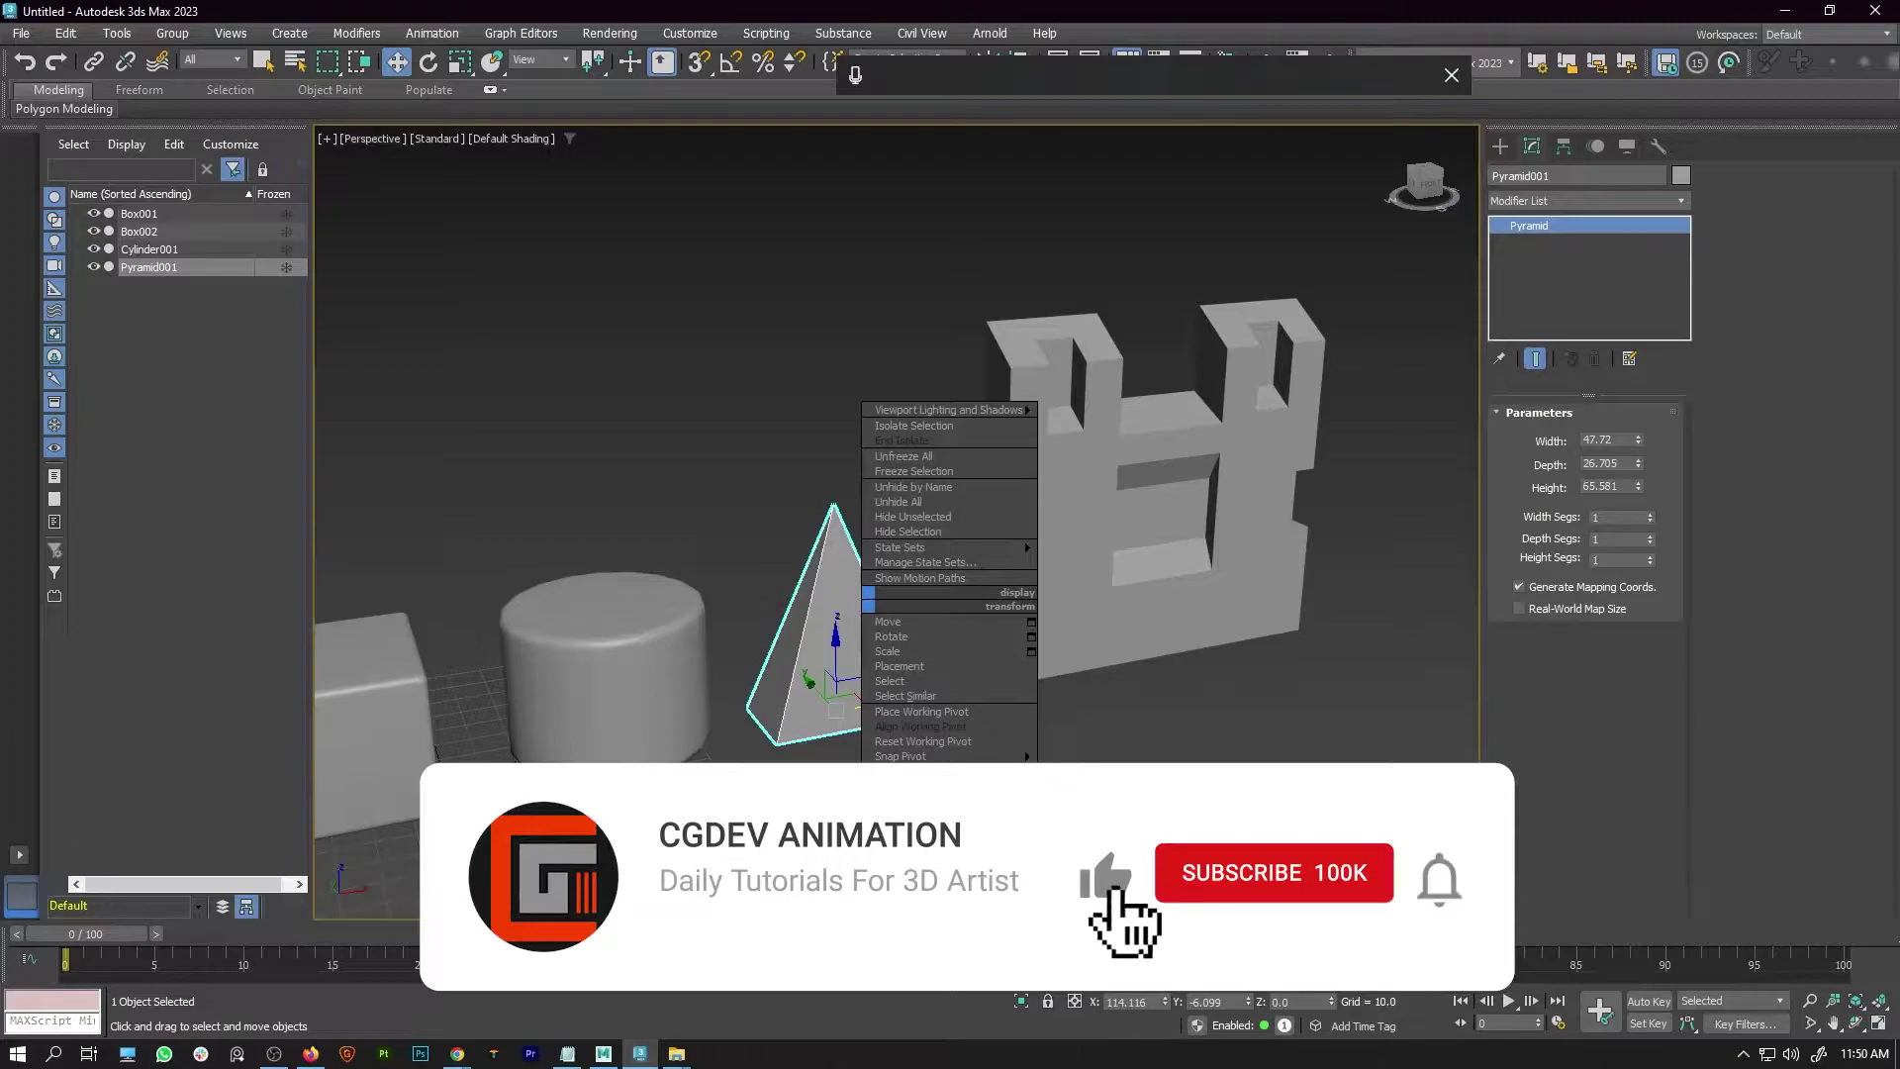
{"action": "left_click", "coordinate": [1099, 864]}
Select all edges of the pyramid and chamfer them, then leave edge editing
{"action": "key", "text": "2"}
{"action": "key", "text": "ctrl+a"}
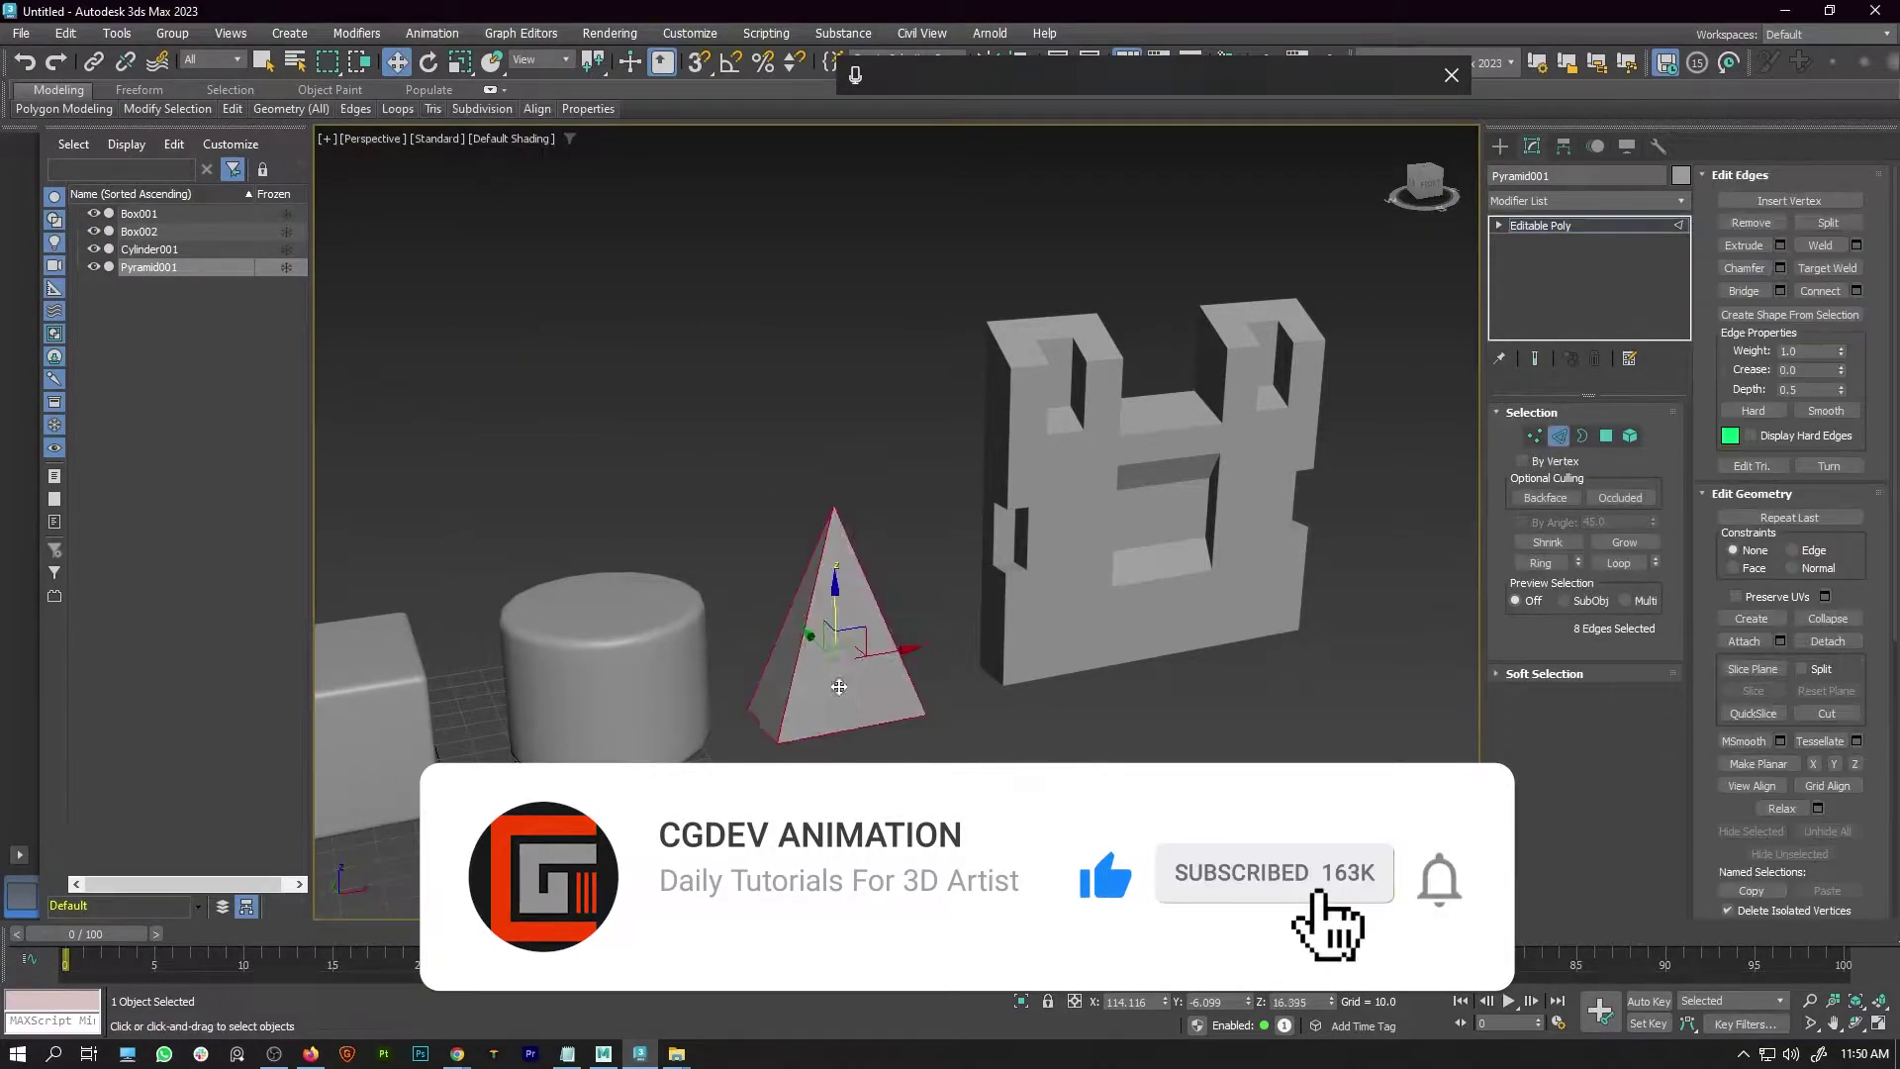
{"action": "middle_click_drag", "start_coordinate": [849, 688], "coordinate": [863, 633], "text": "alt"}
{"action": "left_click", "coordinate": [1780, 268]}
{"action": "mouse_move", "coordinate": [911, 562]}
{"action": "left_mouse_down"}
{"action": "mouse_move", "coordinate": [911, 540]}
{"action": "mouse_move", "coordinate": [912, 566]}
{"action": "left_mouse_up"}
{"action": "left_click", "coordinate": [909, 735]}
{"action": "middle_click_drag", "start_coordinate": [933, 475], "coordinate": [1054, 514]}
{"action": "scroll", "coordinate": [924, 509], "scroll_direction": "up", "scroll_amount": 3}
{"action": "scroll", "coordinate": [925, 508], "scroll_direction": "down", "scroll_amount": 3}
{"action": "key", "text": "2"}
Select the hard edges of the castle-shaped block and chamfer them by 1.725 with 3 segments
{"action": "left_click", "coordinate": [1054, 514]}
{"action": "left_click", "coordinate": [1054, 513]}
{"action": "scroll", "coordinate": [1054, 514], "scroll_direction": "down", "scroll_amount": 3}
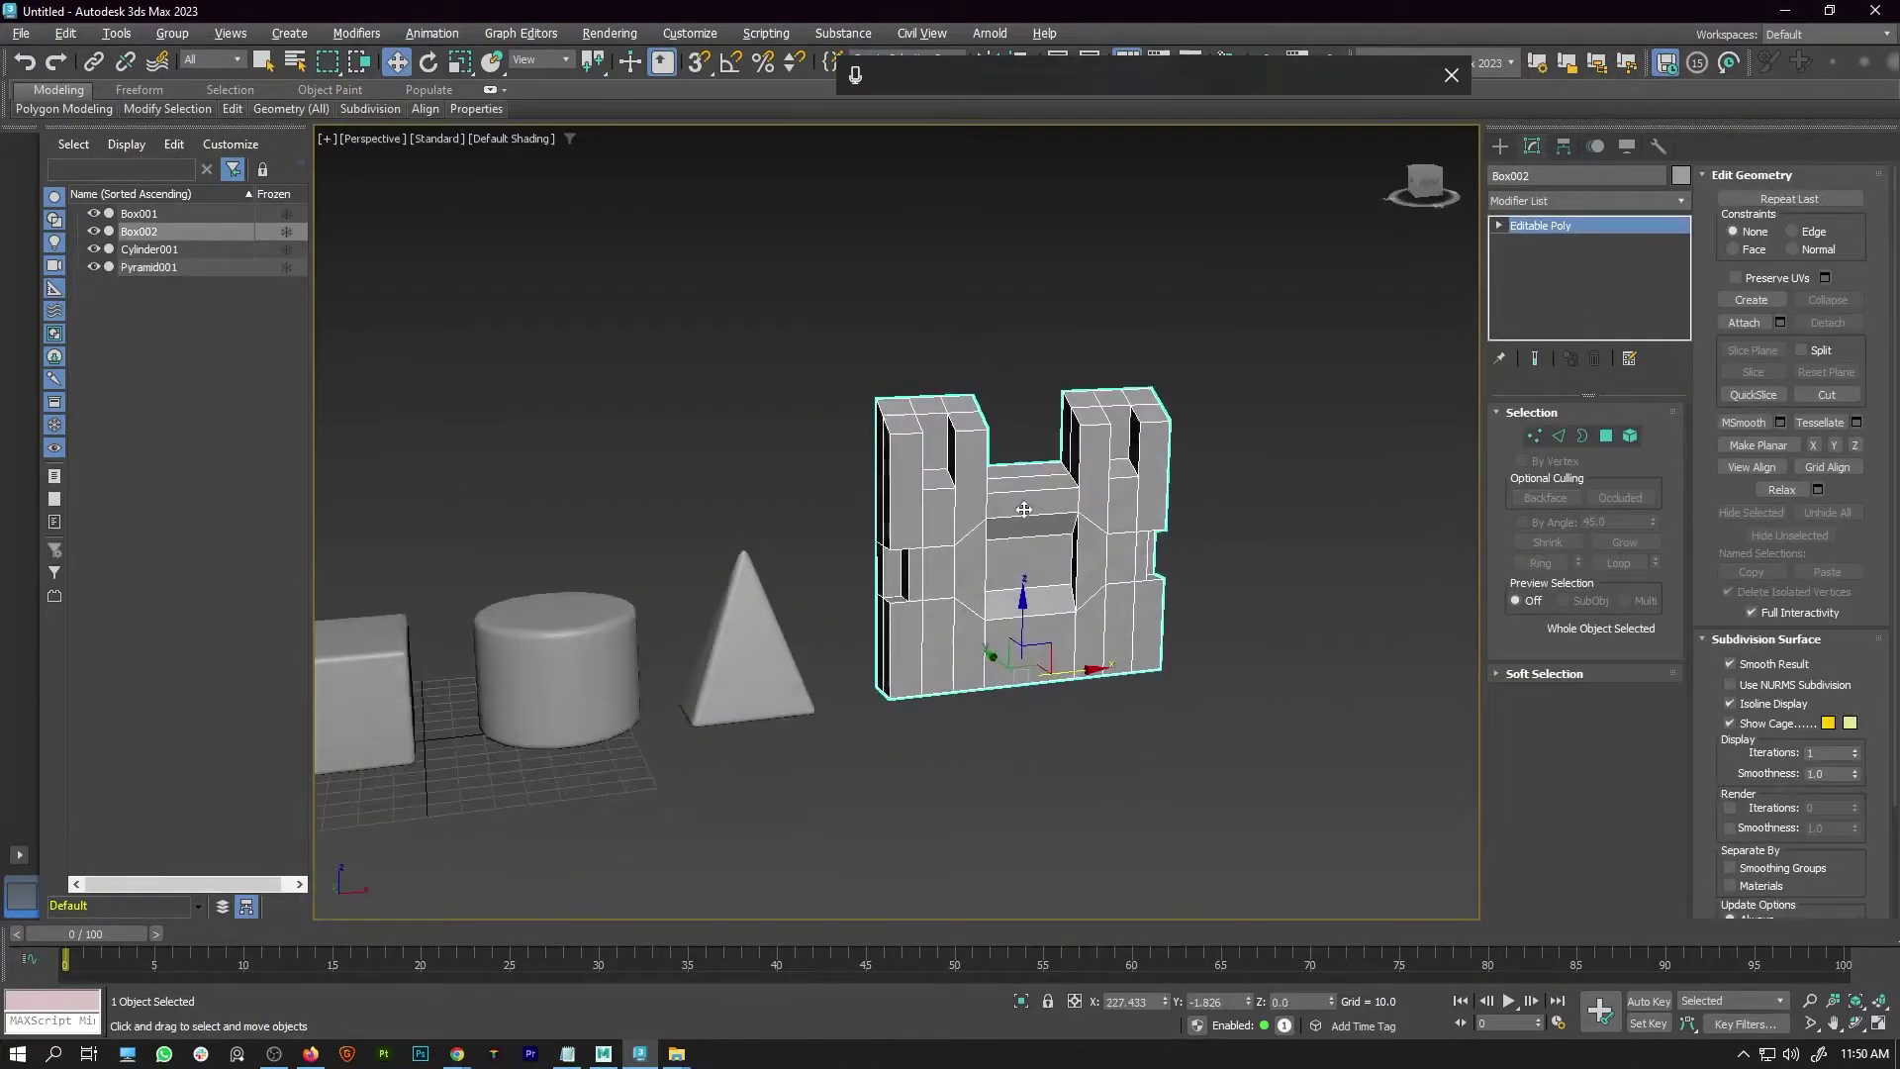
{"action": "left_click", "coordinate": [1559, 437]}
{"action": "key", "text": "ctrl+a"}
{"action": "mouse_move", "coordinate": [1229, 573]}
{"action": "middle_mouse_down", "text": "alt"}
{"action": "mouse_move", "coordinate": [1190, 554]}
{"action": "mouse_move", "coordinate": [1247, 586]}
{"action": "middle_mouse_up", "text": "alt"}
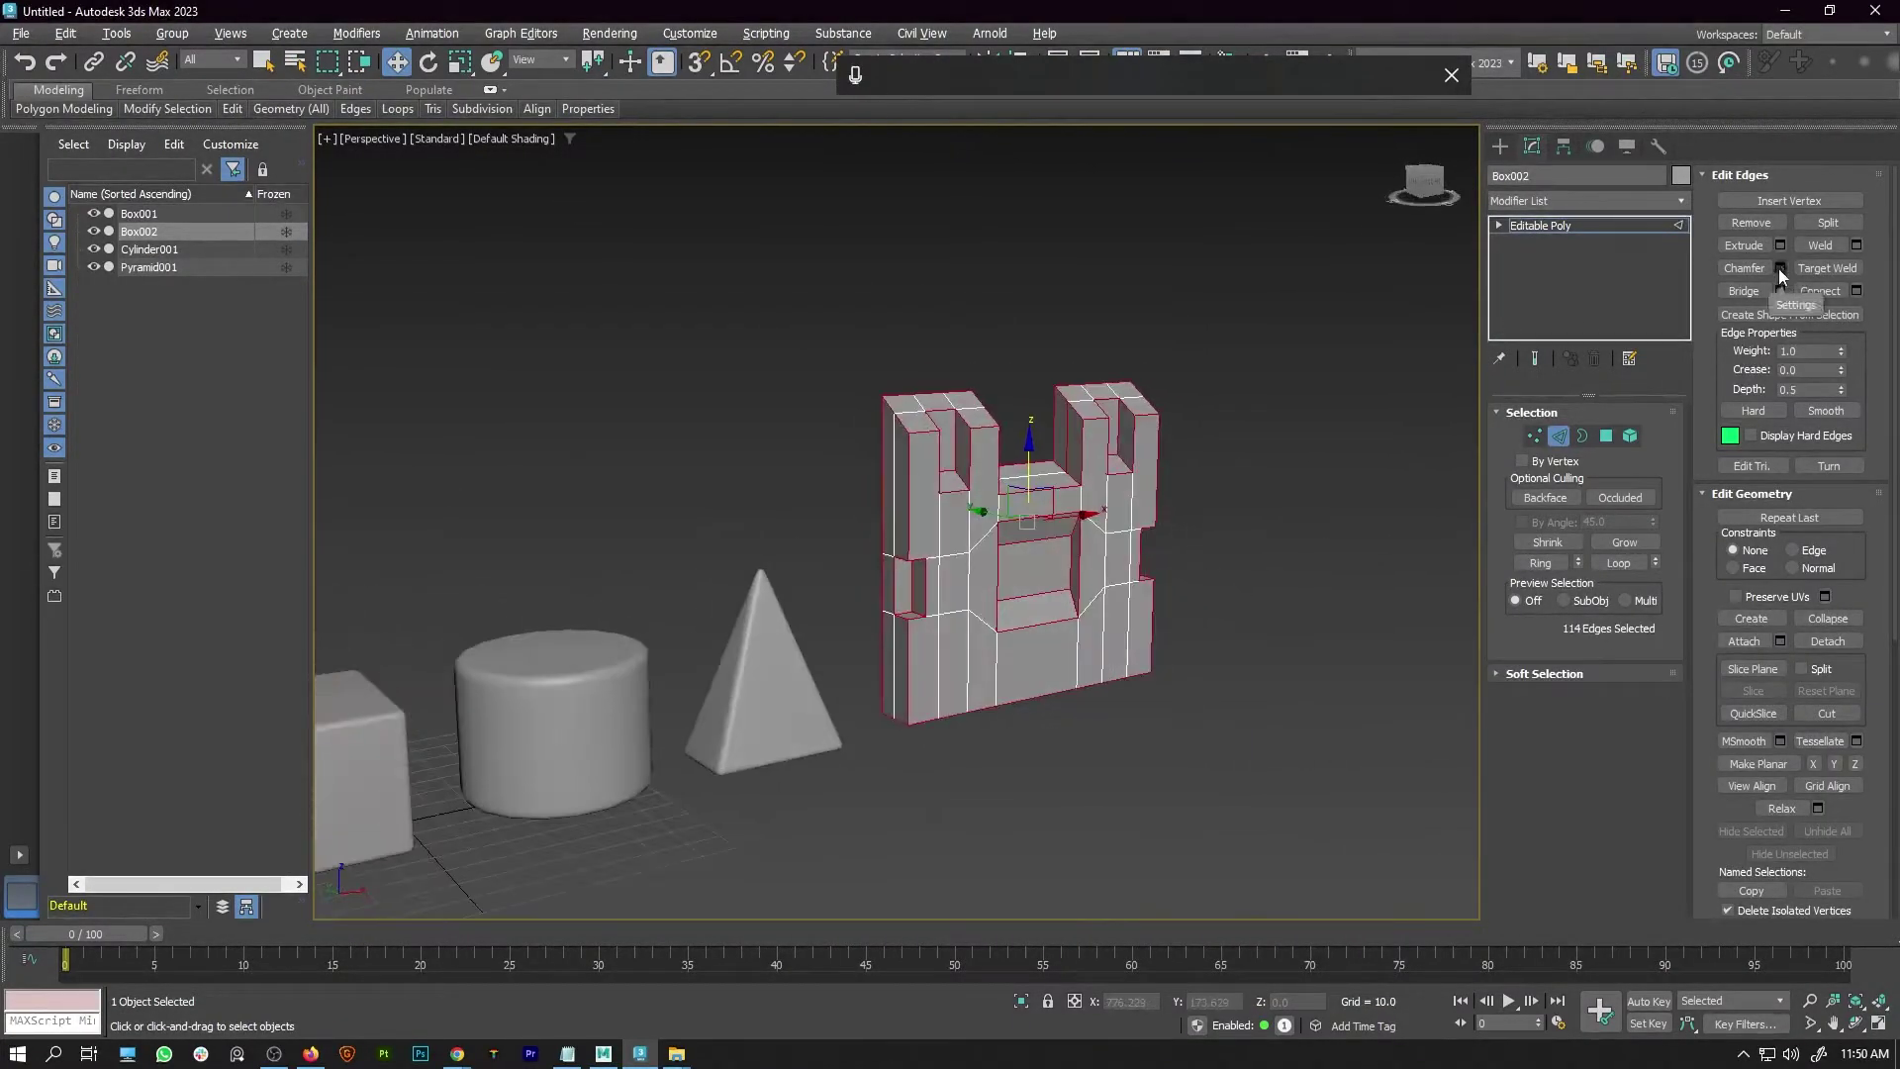
{"action": "left_click", "coordinate": [1781, 268]}
{"action": "mouse_move", "coordinate": [912, 562]}
{"action": "left_mouse_down"}
{"action": "mouse_move", "coordinate": [911, 546]}
{"action": "mouse_move", "coordinate": [913, 594]}
{"action": "left_mouse_up"}
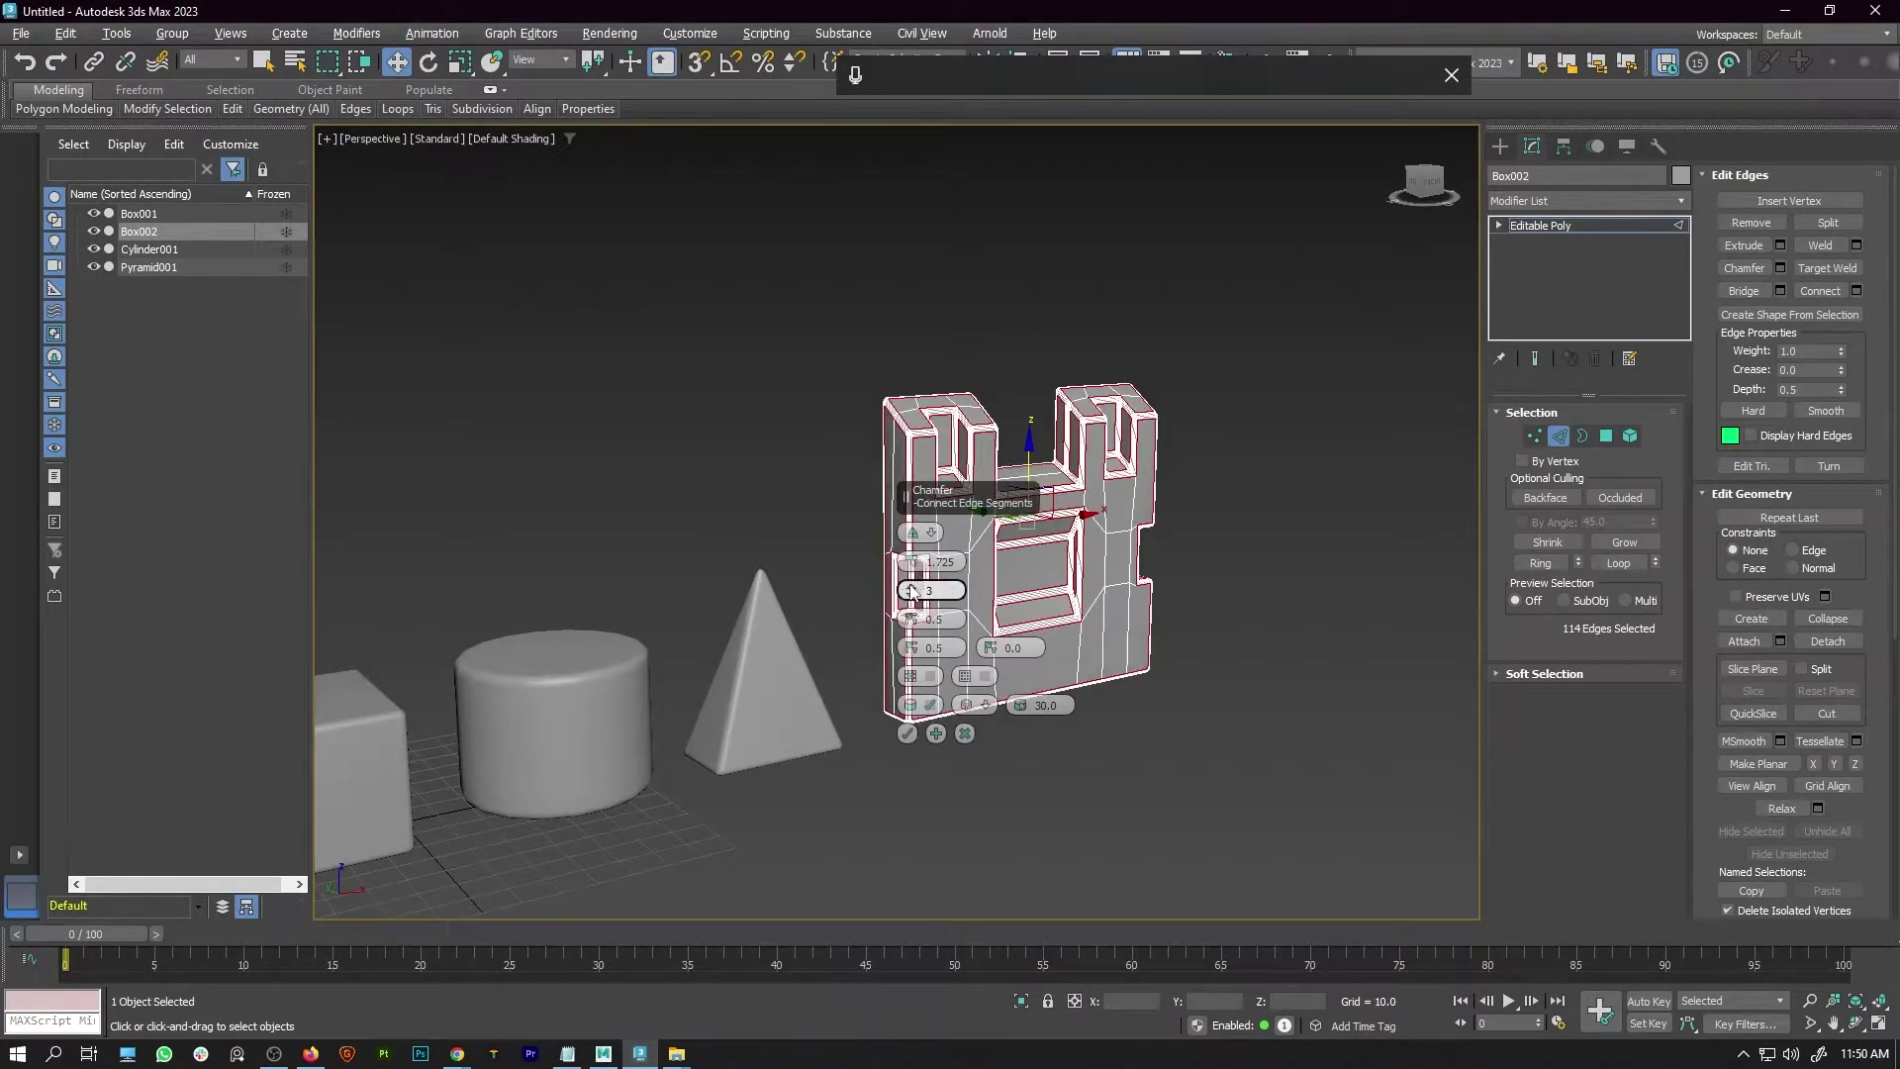
{"action": "left_click", "coordinate": [936, 733]}
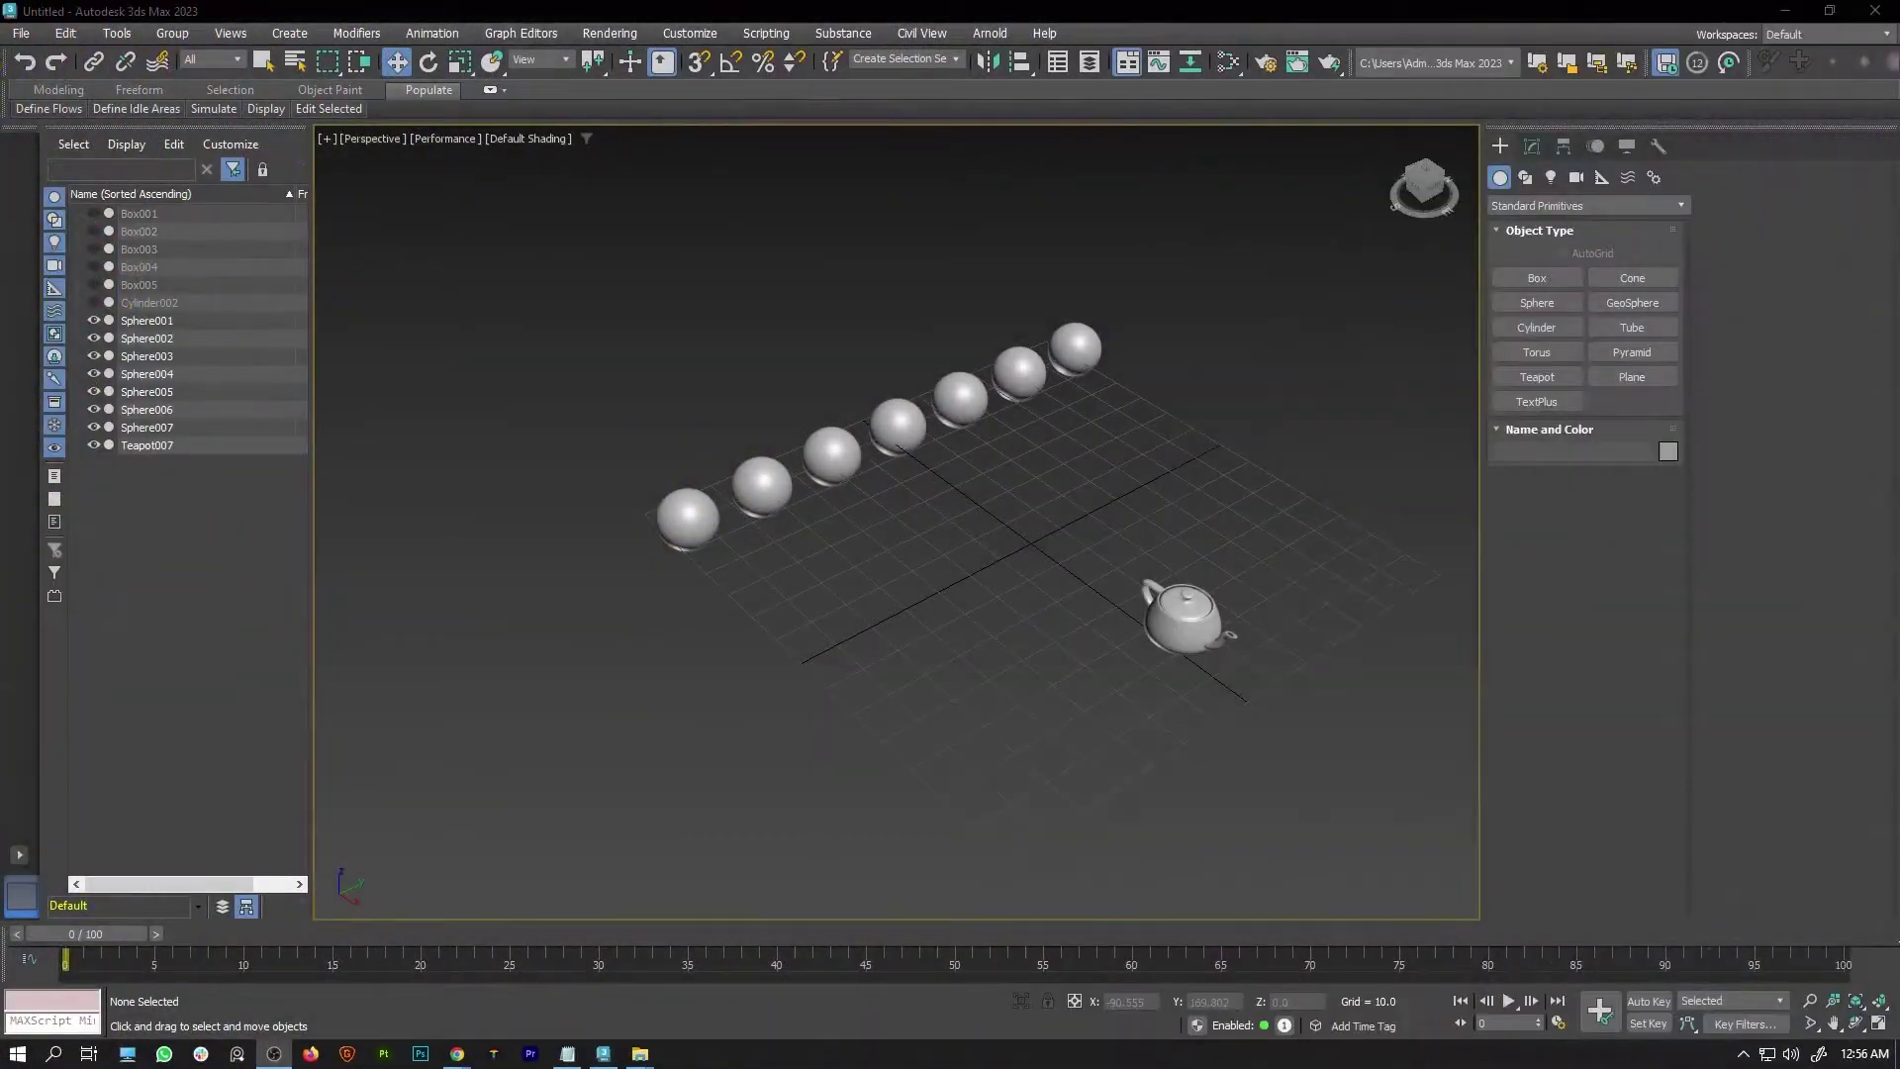
Load the Replace script and pick Sphere001 in the row of spheres as the old object to replace
{"action": "left_click_drag", "start_coordinate": [0, 268], "coordinate": [403, 265]}
{"action": "left_click_drag", "start_coordinate": [907, 406], "coordinate": [373, 179]}
{"action": "middle_click_drag", "start_coordinate": [689, 521], "coordinate": [934, 574], "text": "alt"}
{"action": "left_click_drag", "start_coordinate": [1029, 332], "coordinate": [648, 638]}
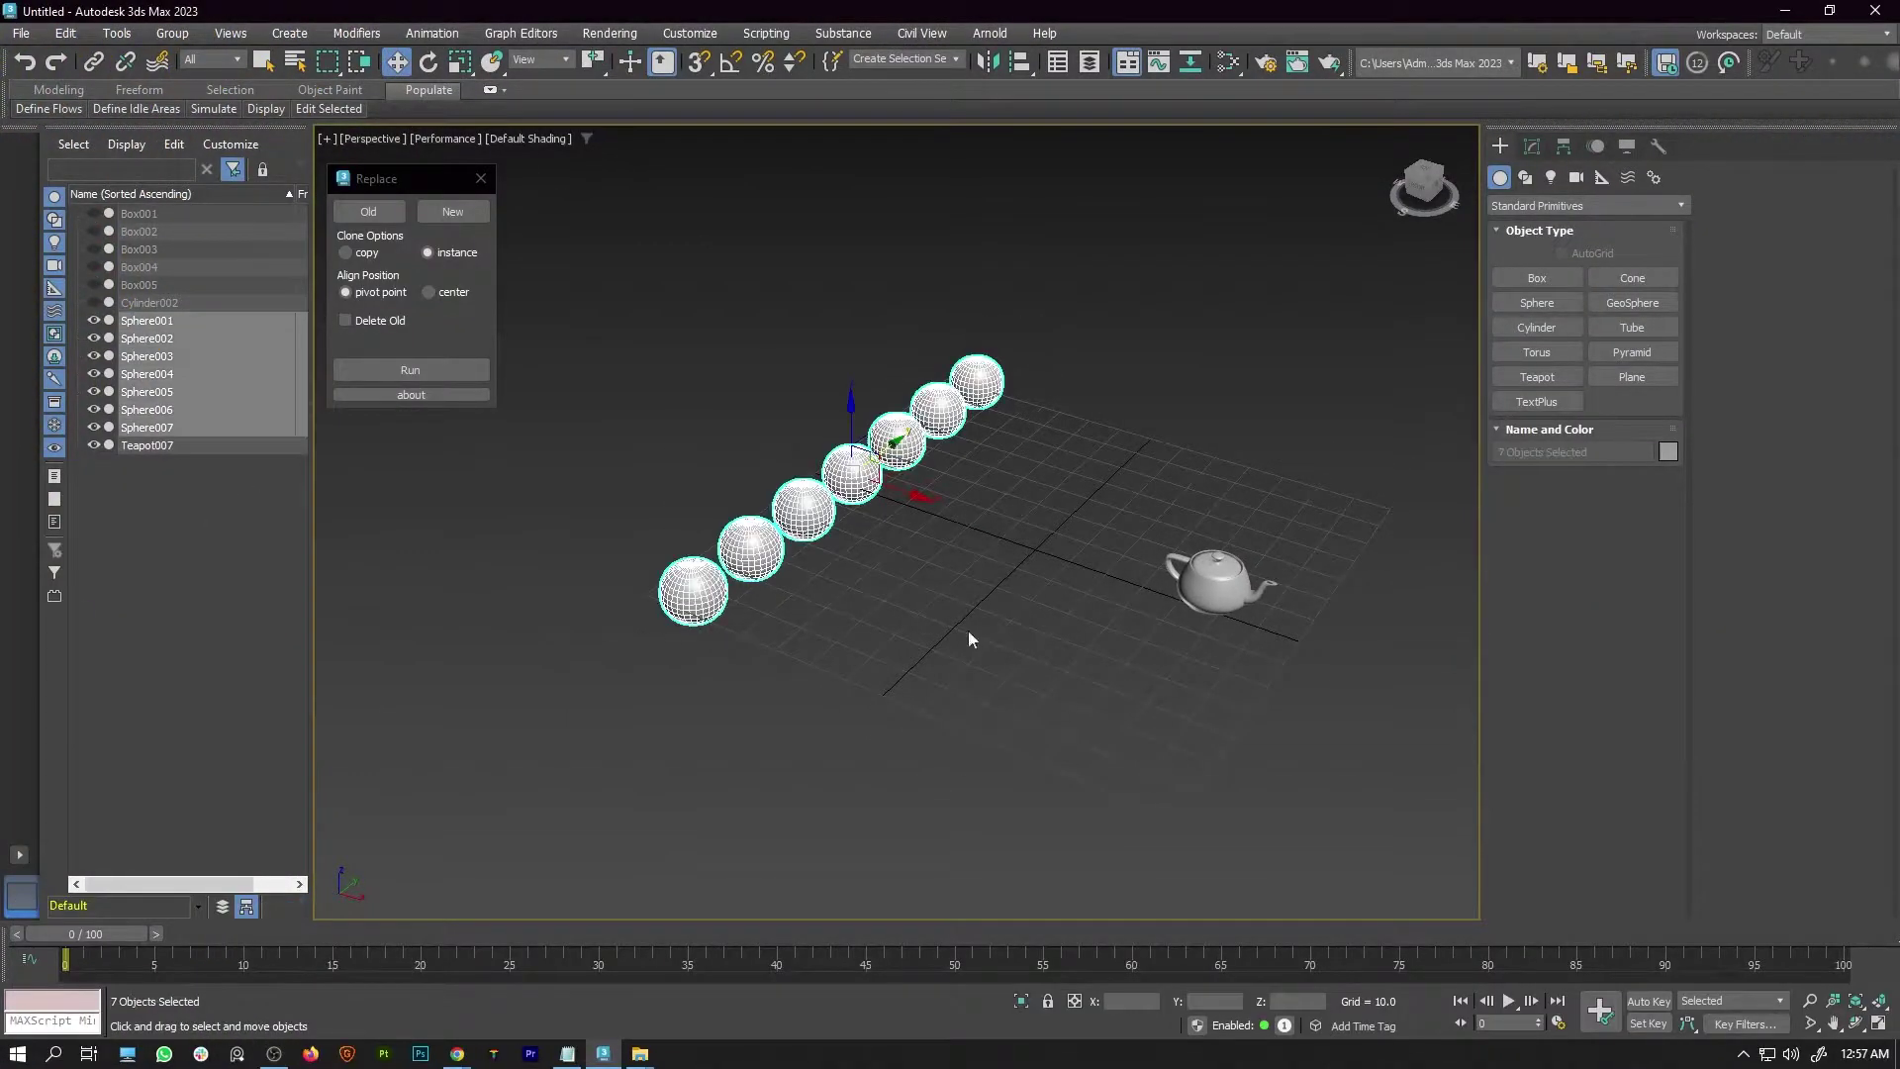
{"action": "left_click", "coordinate": [1202, 584]}
{"action": "left_click", "coordinate": [1178, 662]}
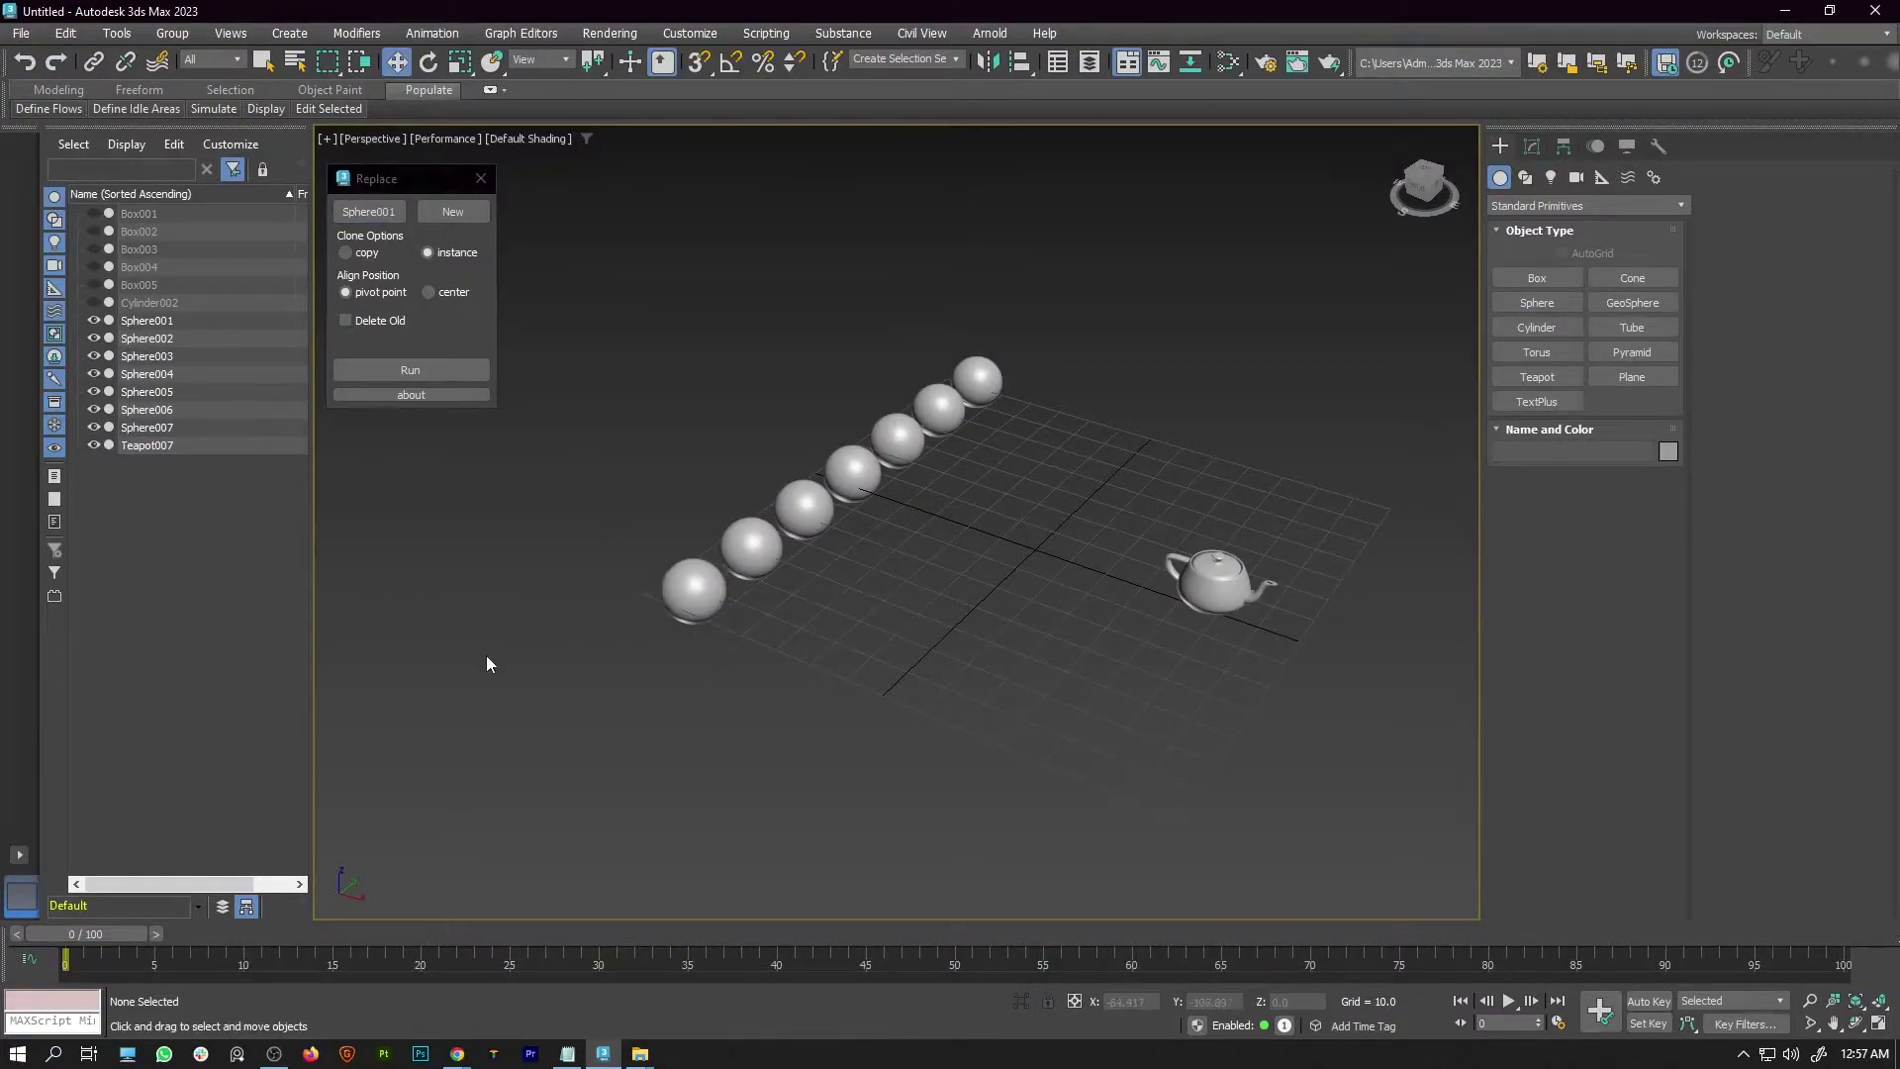
{"action": "middle_click_drag", "start_coordinate": [925, 639], "coordinate": [780, 610], "text": "alt"}
{"action": "scroll", "coordinate": [804, 644], "scroll_direction": "up", "scroll_amount": 3}
{"action": "scroll", "coordinate": [805, 644], "scroll_direction": "down", "scroll_amount": 1}
{"action": "scroll", "coordinate": [780, 610], "scroll_direction": "down", "scroll_amount": 6}
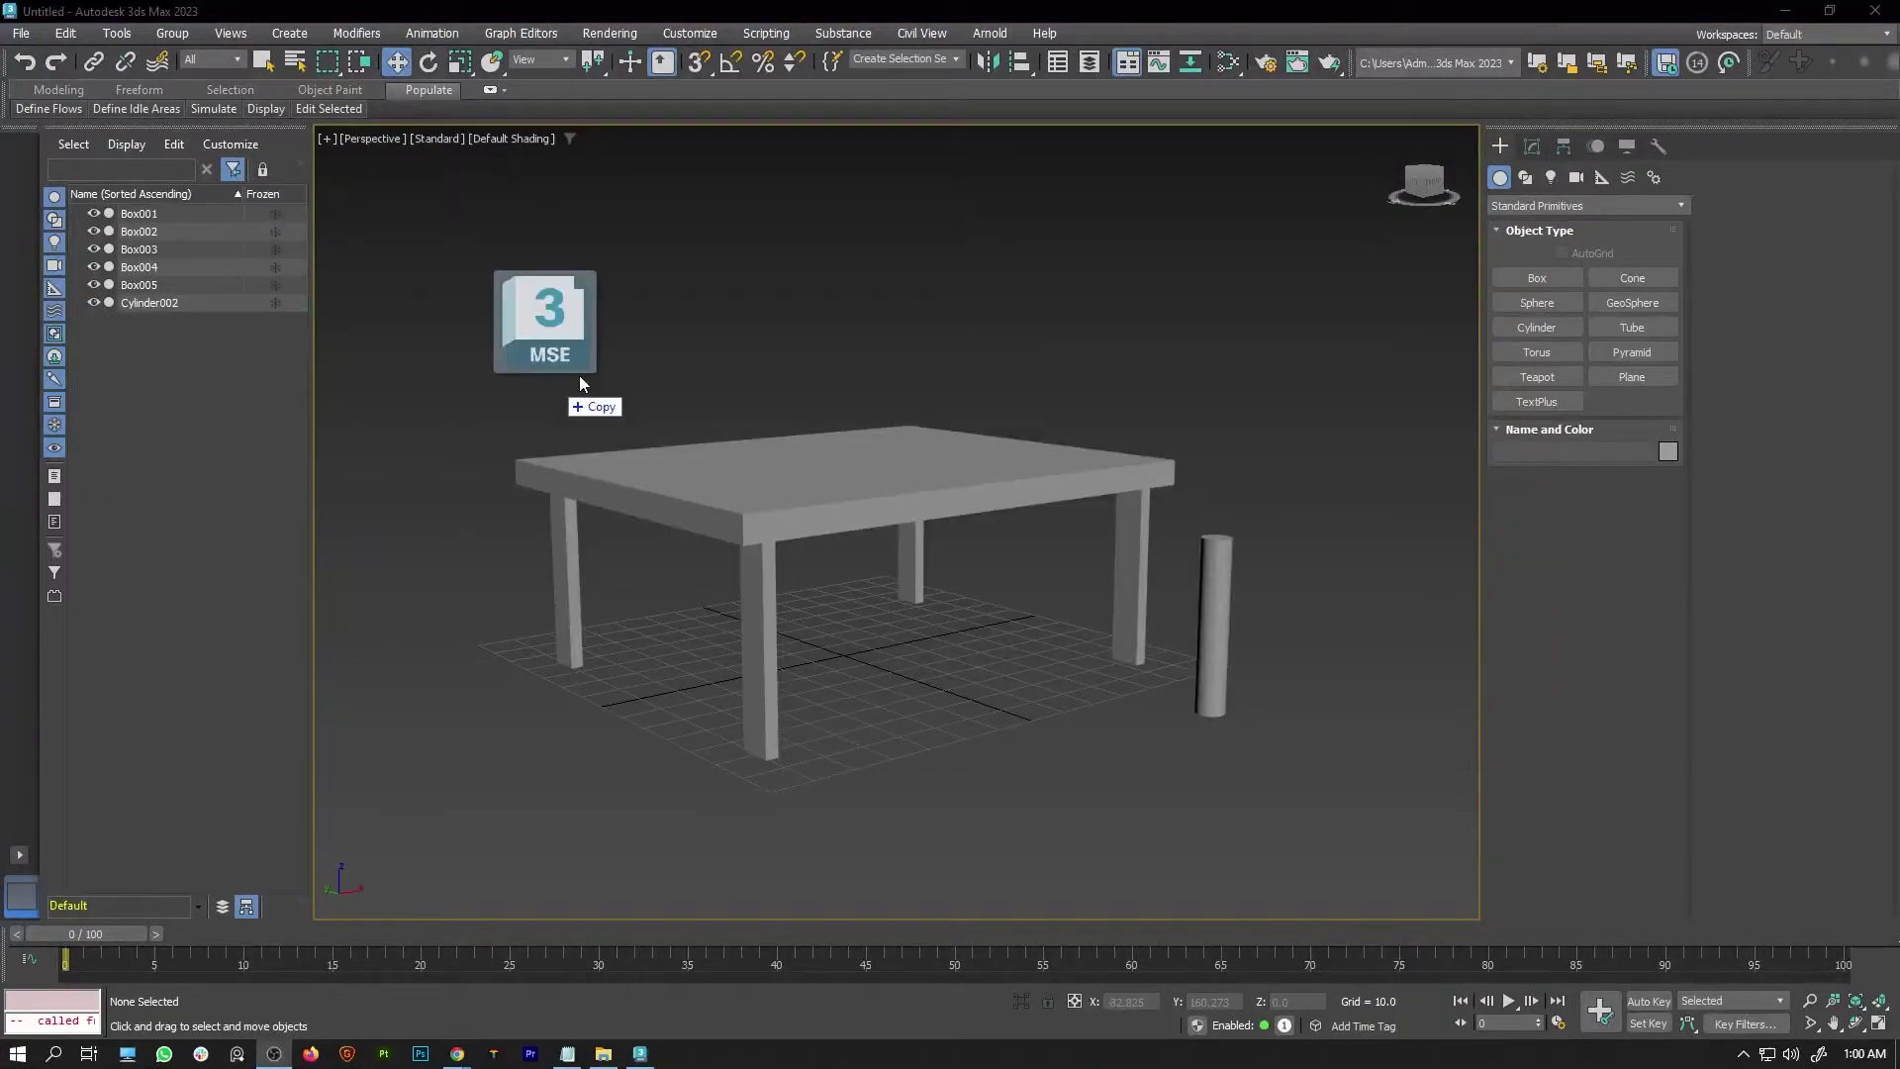
Place pivot-aligned cylinder instances at the table's legs with the Replace script and delete the extra cylinder above the tabletop
{"action": "left_click_drag", "start_coordinate": [550, 347], "coordinate": [873, 384]}
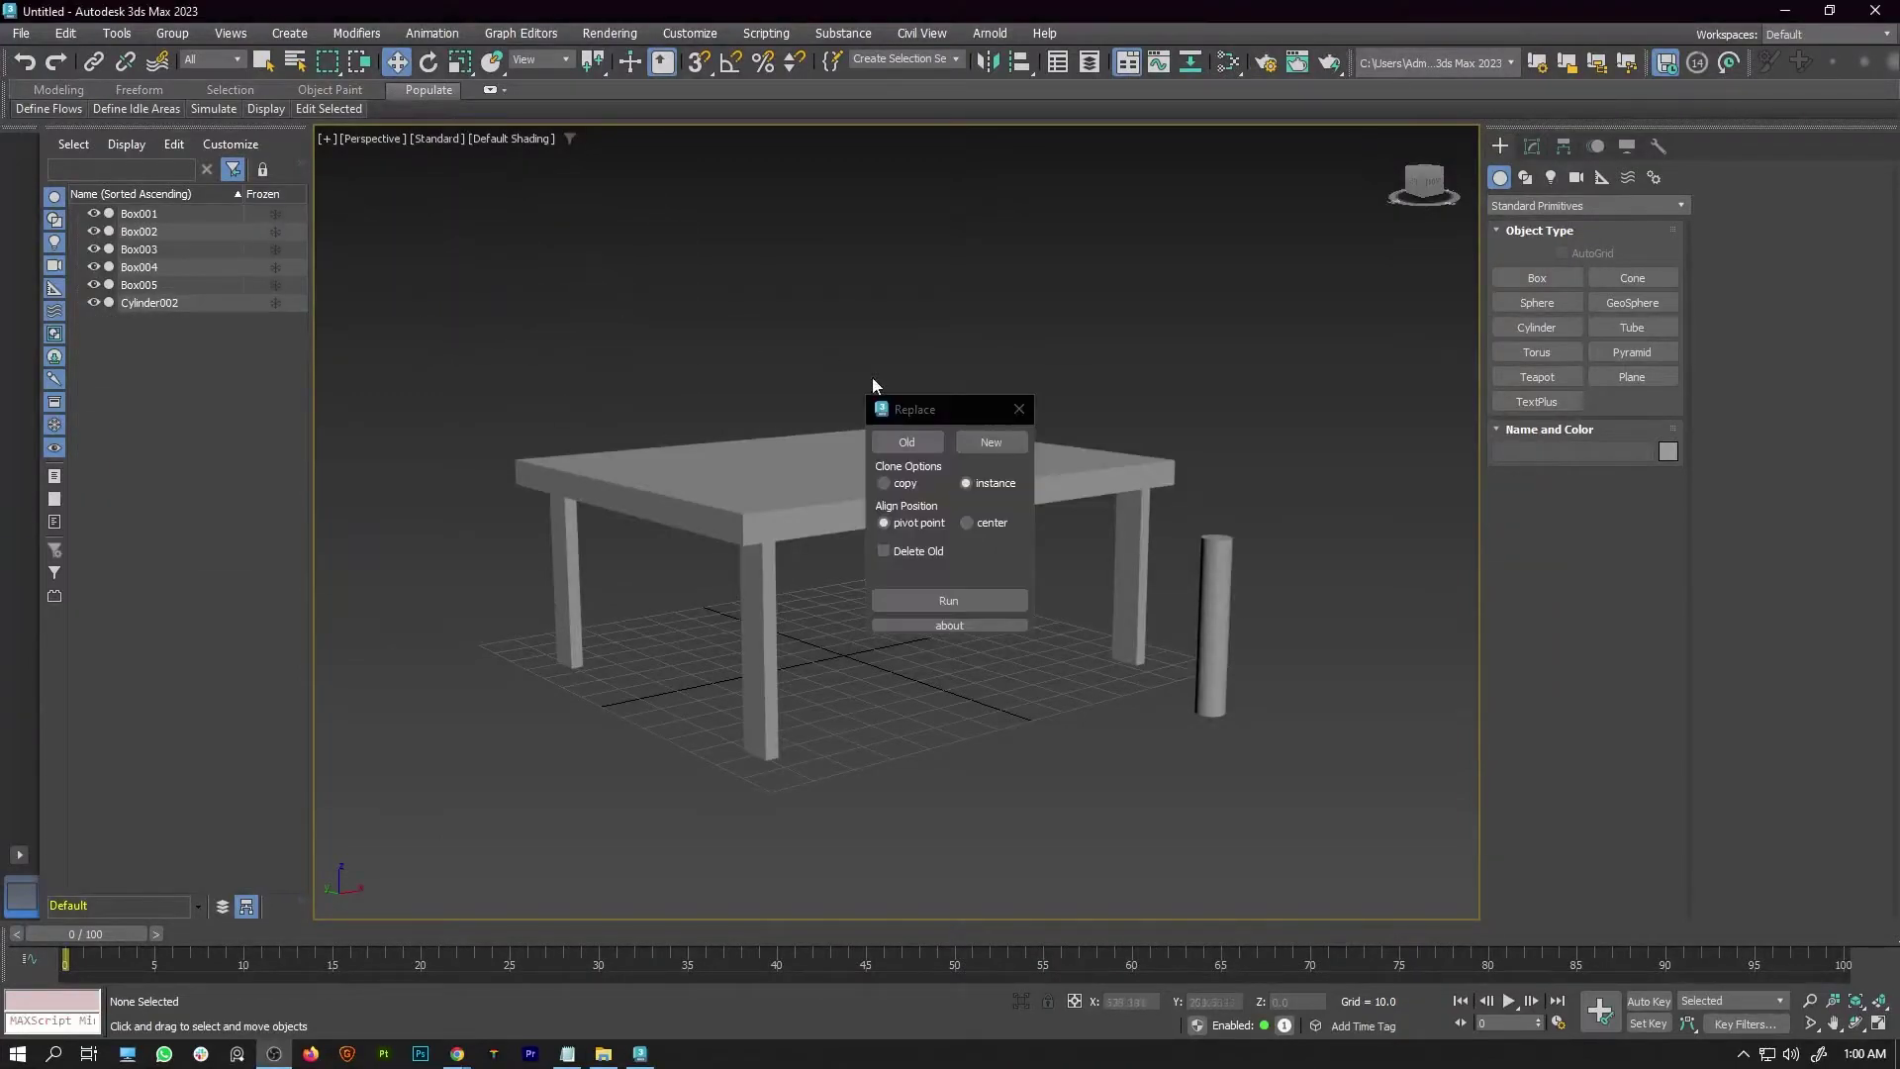
{"action": "left_click_drag", "start_coordinate": [439, 203], "coordinate": [379, 182]}
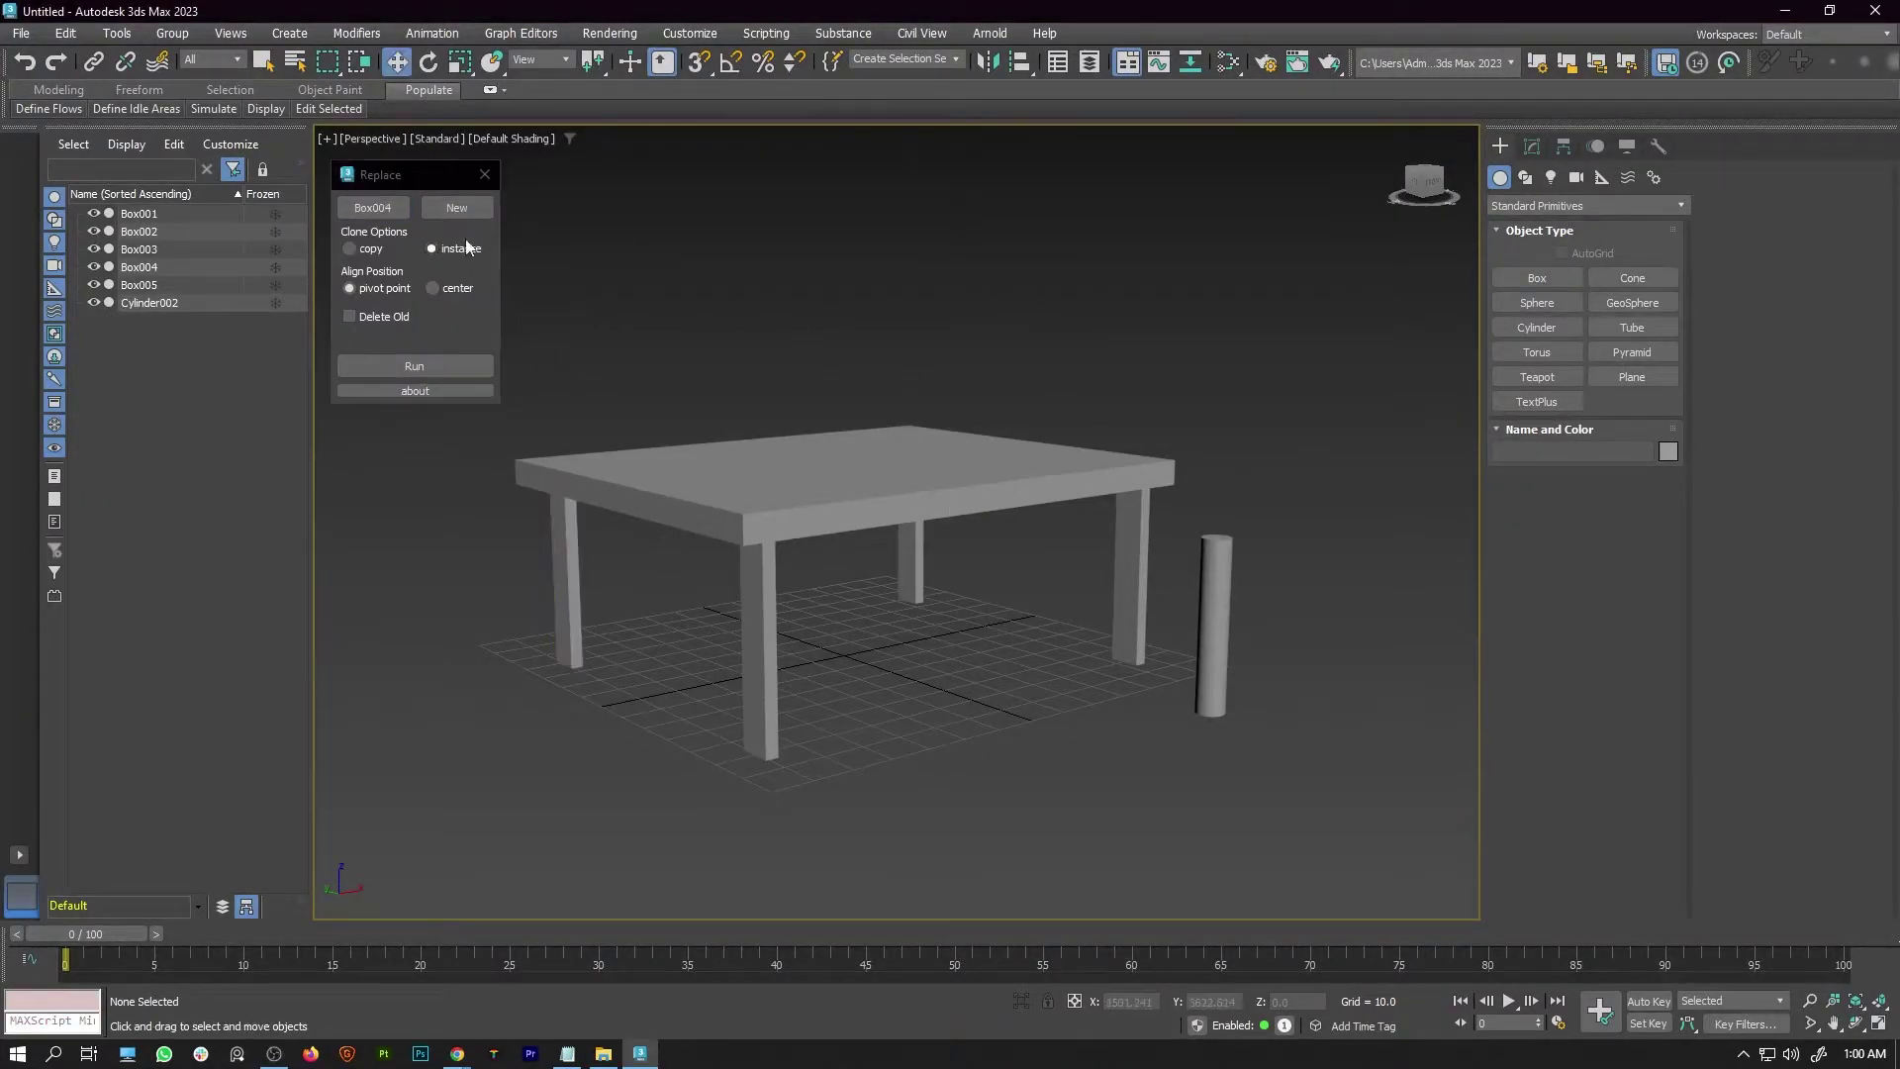
{"action": "left_click", "coordinate": [462, 374]}
{"action": "middle_click_drag", "start_coordinate": [1027, 562], "coordinate": [1010, 560], "text": "alt"}
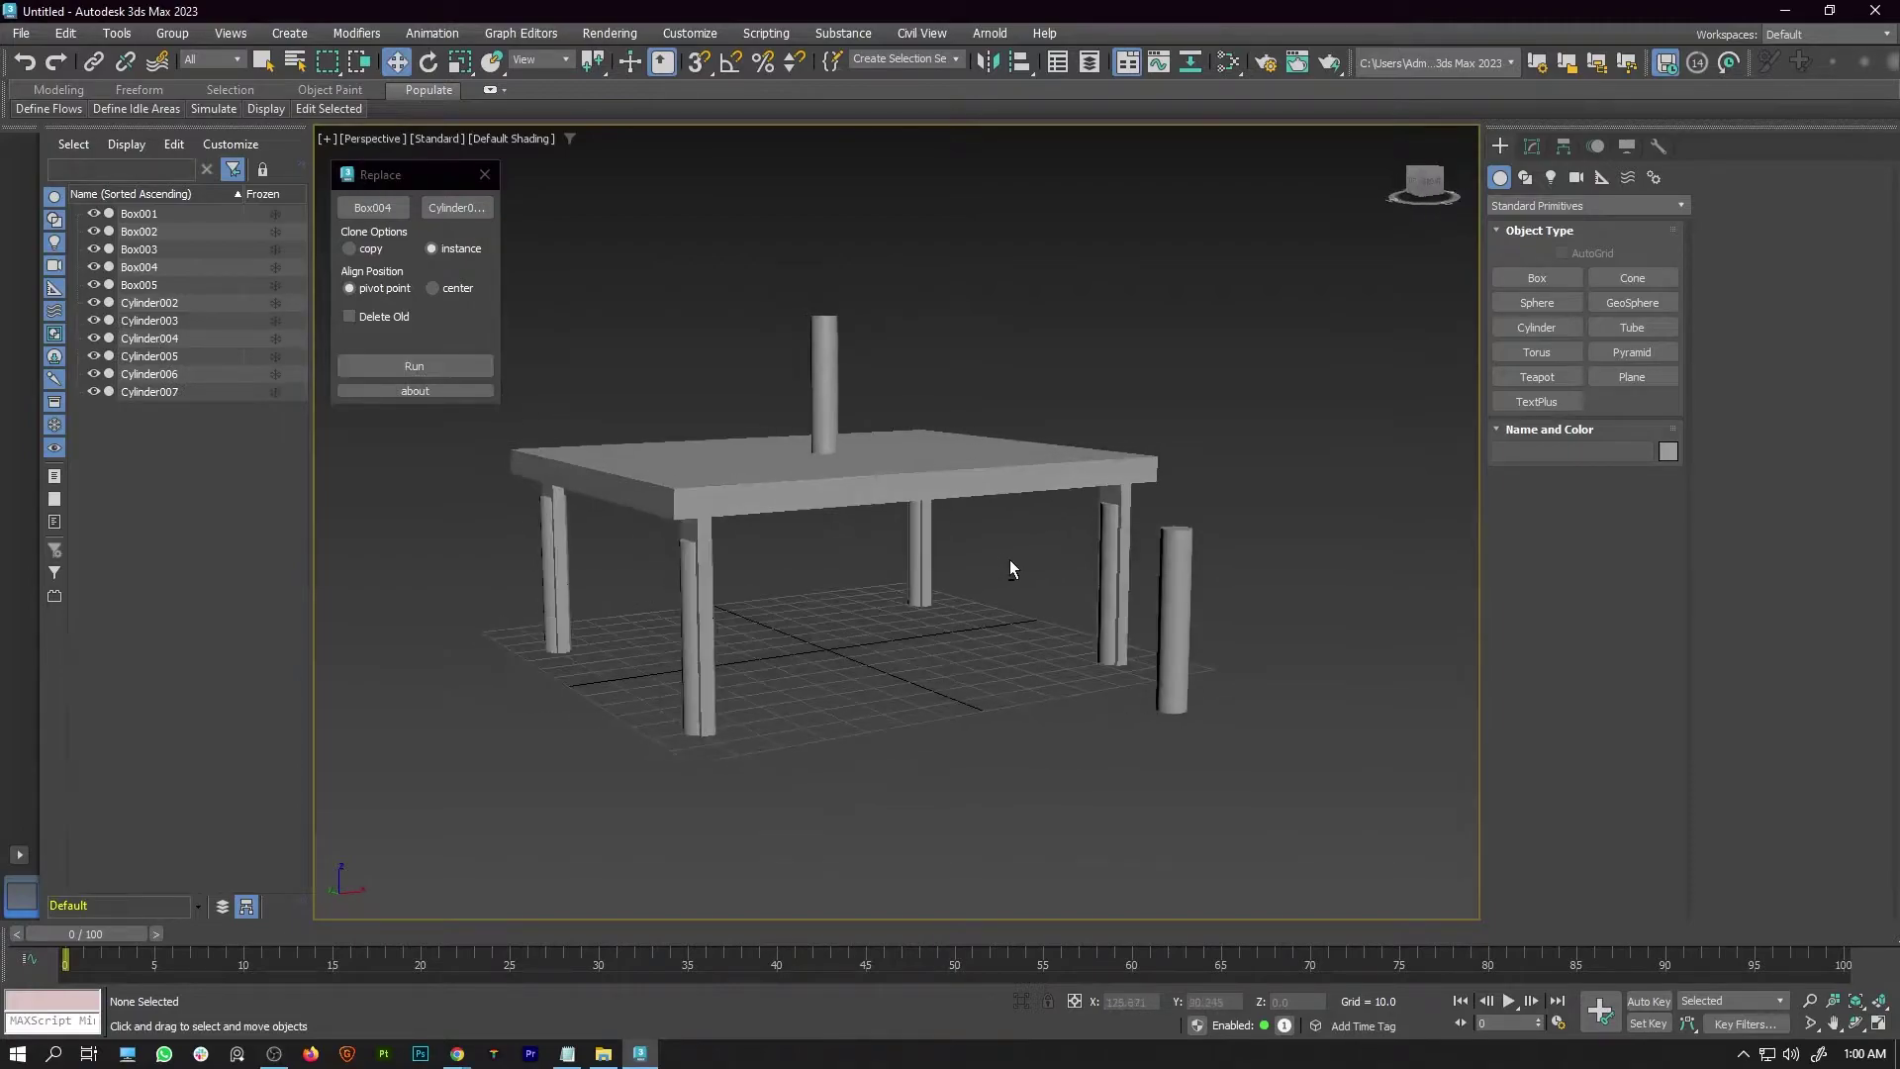
{"action": "left_click", "coordinate": [817, 376]}
{"action": "key", "text": "Delete"}
Delete the old rectangular legs that overlap the new cylindrical legs under the table
{"action": "left_click", "coordinate": [1116, 486]}
{"action": "left_click", "coordinate": [925, 517]}
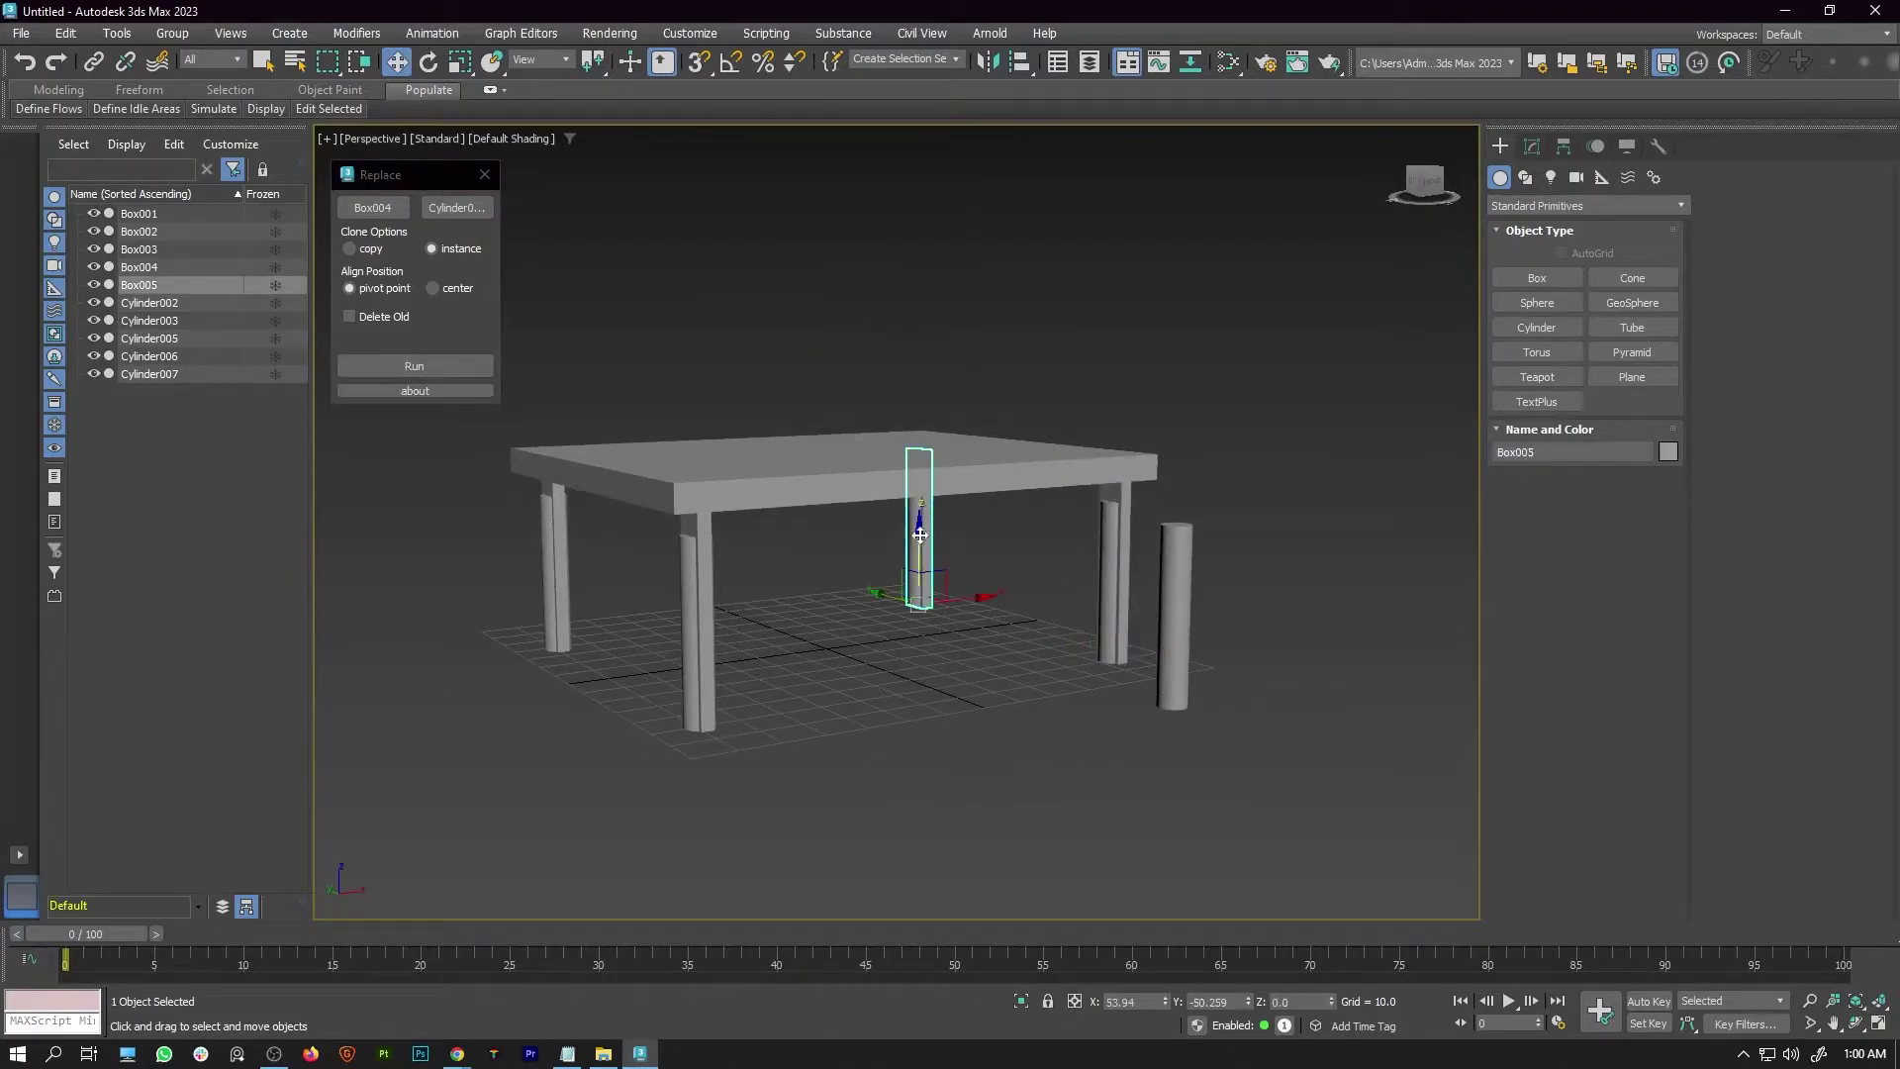
{"action": "left_click", "coordinate": [818, 562]}
{"action": "left_click", "coordinate": [559, 507]}
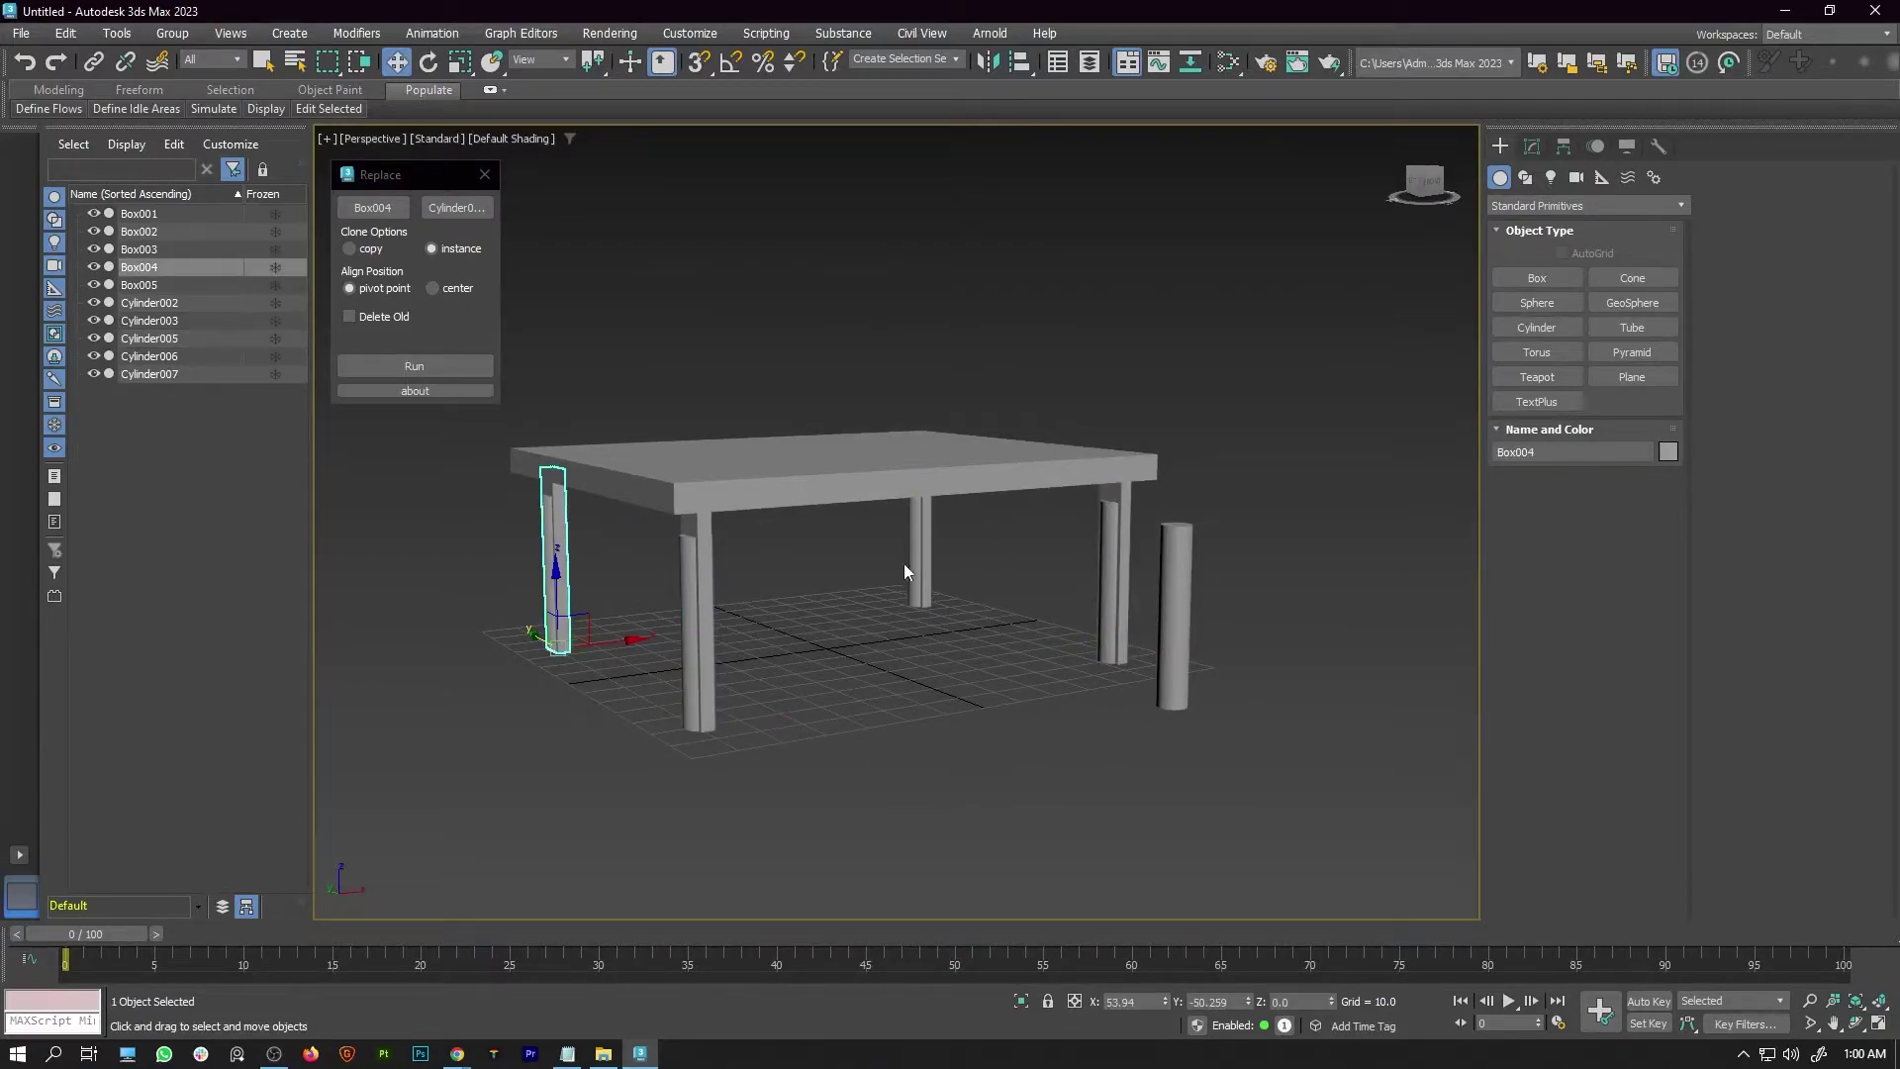
{"action": "key", "text": "Delete"}
{"action": "left_click", "coordinate": [926, 522]}
{"action": "left_click", "coordinate": [970, 547]}
{"action": "left_click", "coordinate": [1127, 497]}
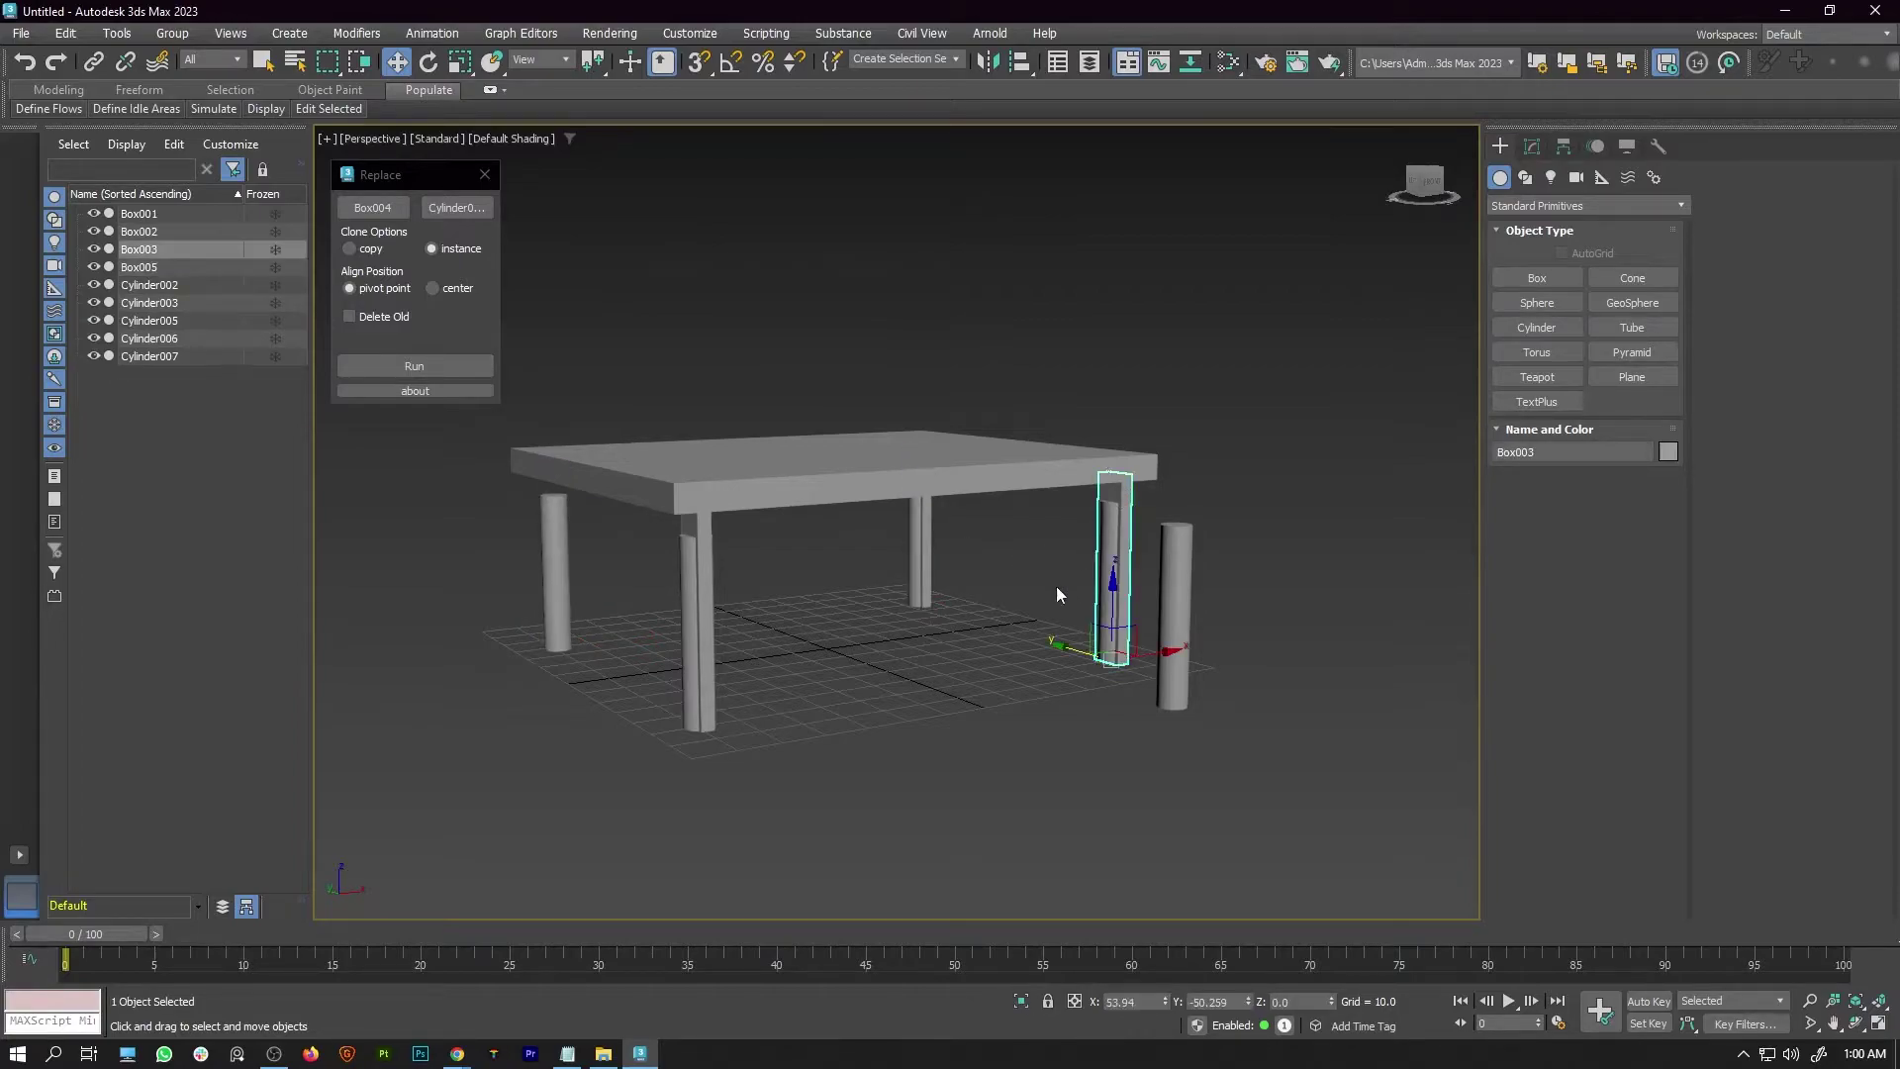
{"action": "key", "text": "Delete"}
{"action": "left_click", "coordinate": [702, 540]}
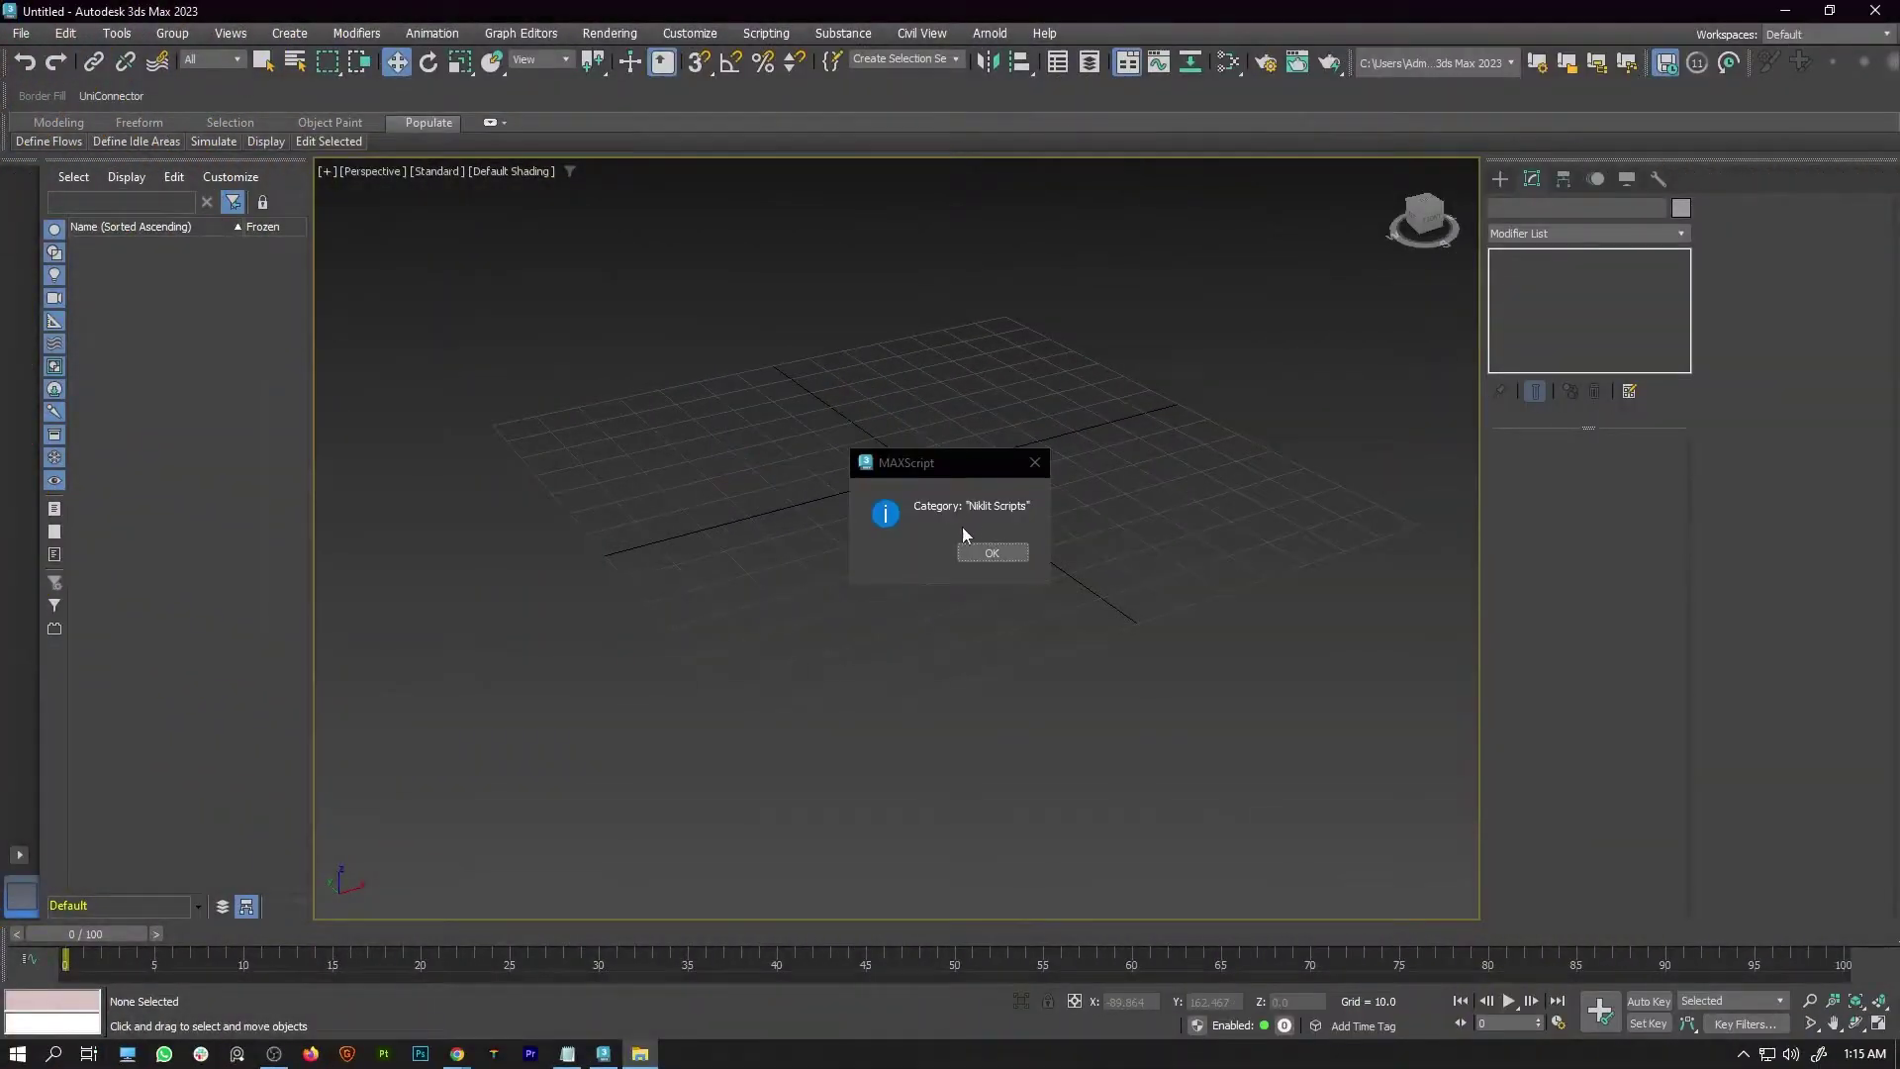
Find the UniConnector action under the Niklit Scripts category in the toolbar customization and close the customization window
{"action": "left_click", "coordinate": [980, 540]}
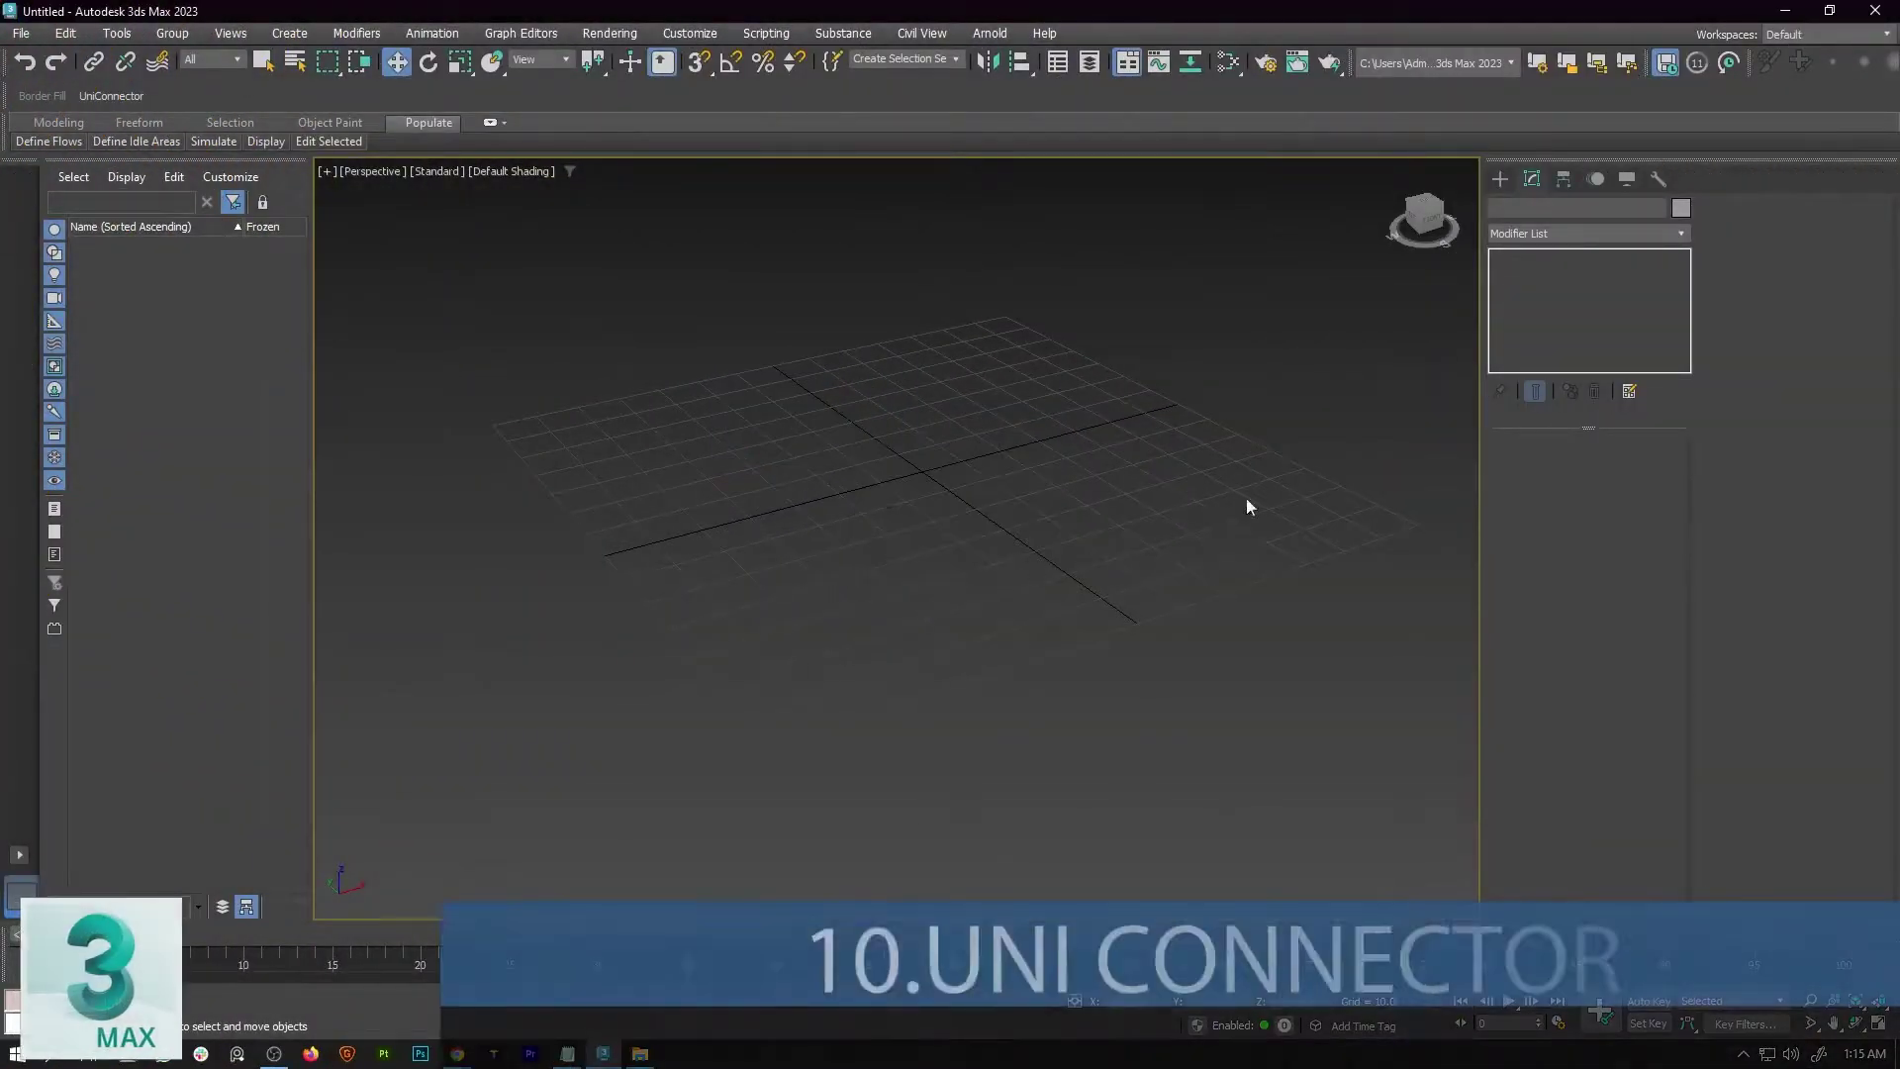
{"action": "left_click", "coordinate": [690, 32]}
{"action": "left_click", "coordinate": [695, 65]}
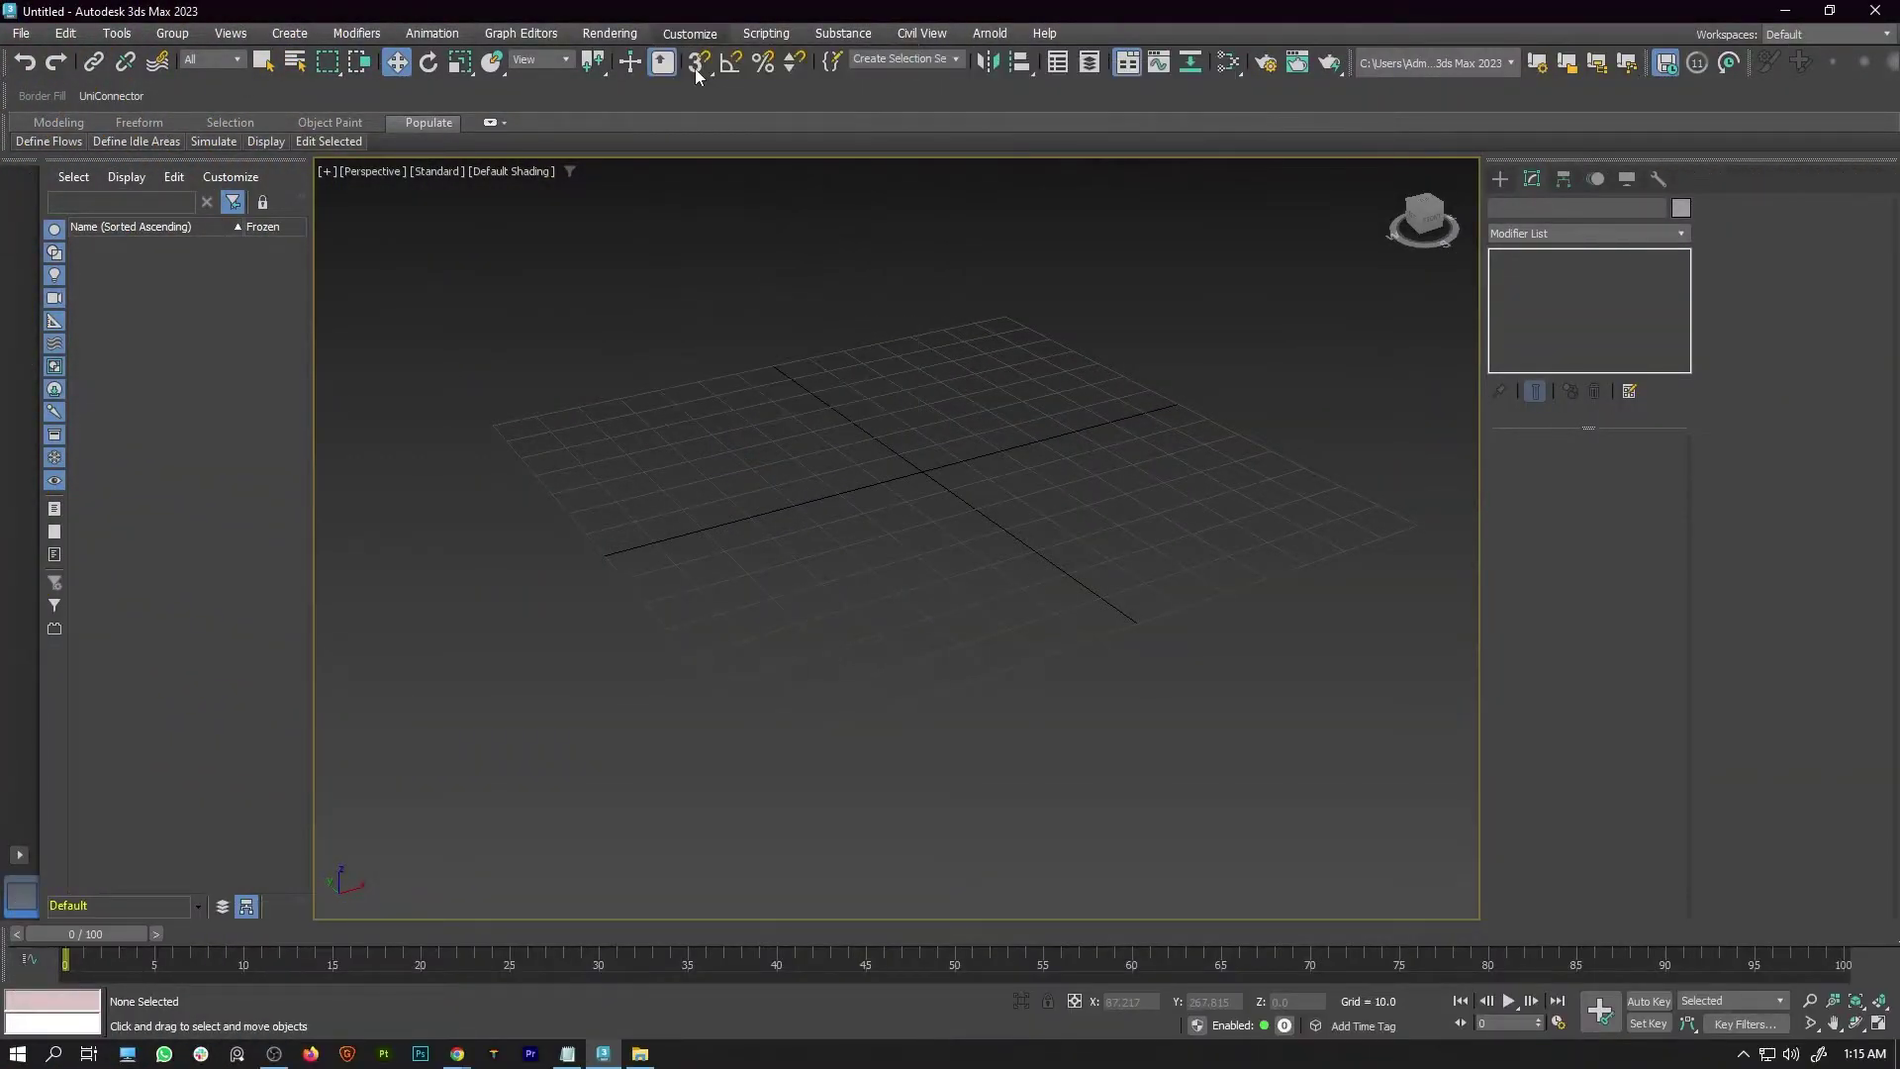
{"action": "left_click", "coordinate": [815, 324]}
{"action": "scroll", "coordinate": [782, 520], "scroll_direction": "down", "scroll_amount": 10}
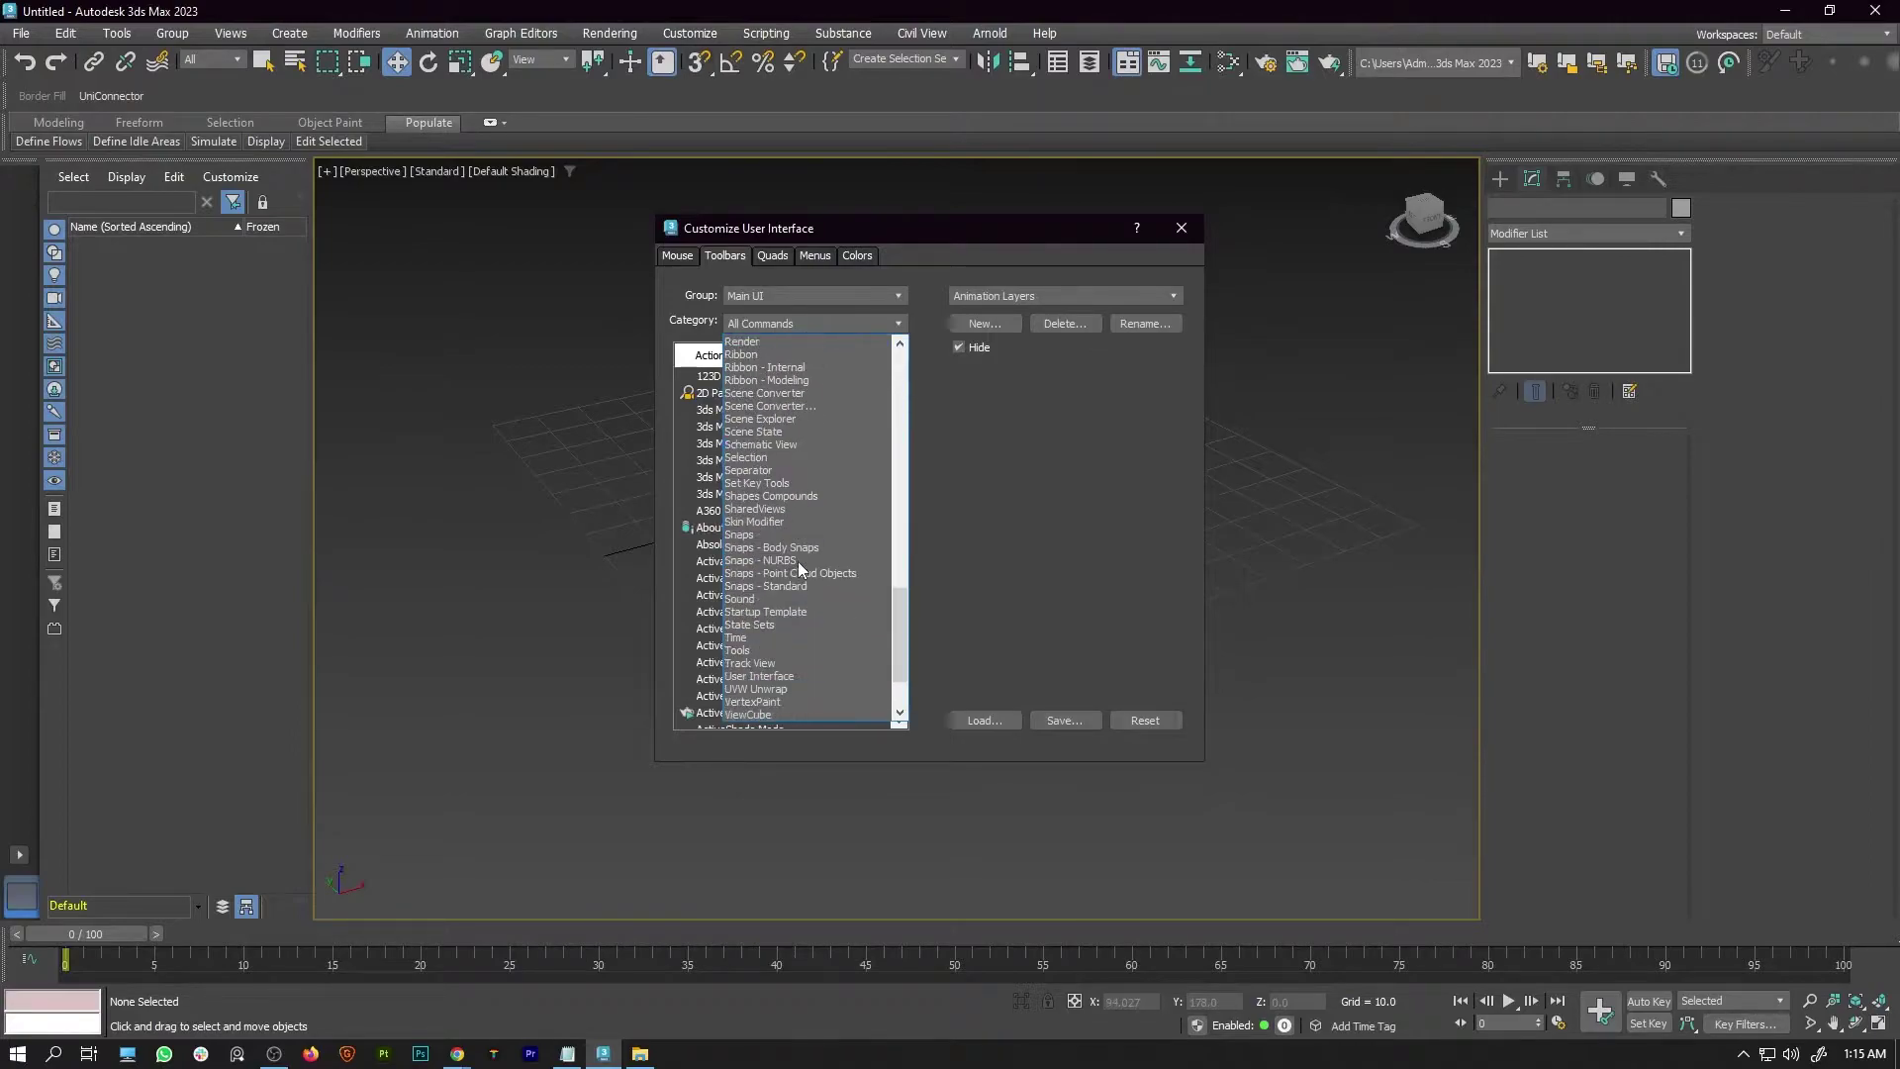
{"action": "scroll", "coordinate": [792, 489], "scroll_direction": "down", "scroll_amount": 3}
{"action": "scroll", "coordinate": [792, 580], "scroll_direction": "up", "scroll_amount": 15}
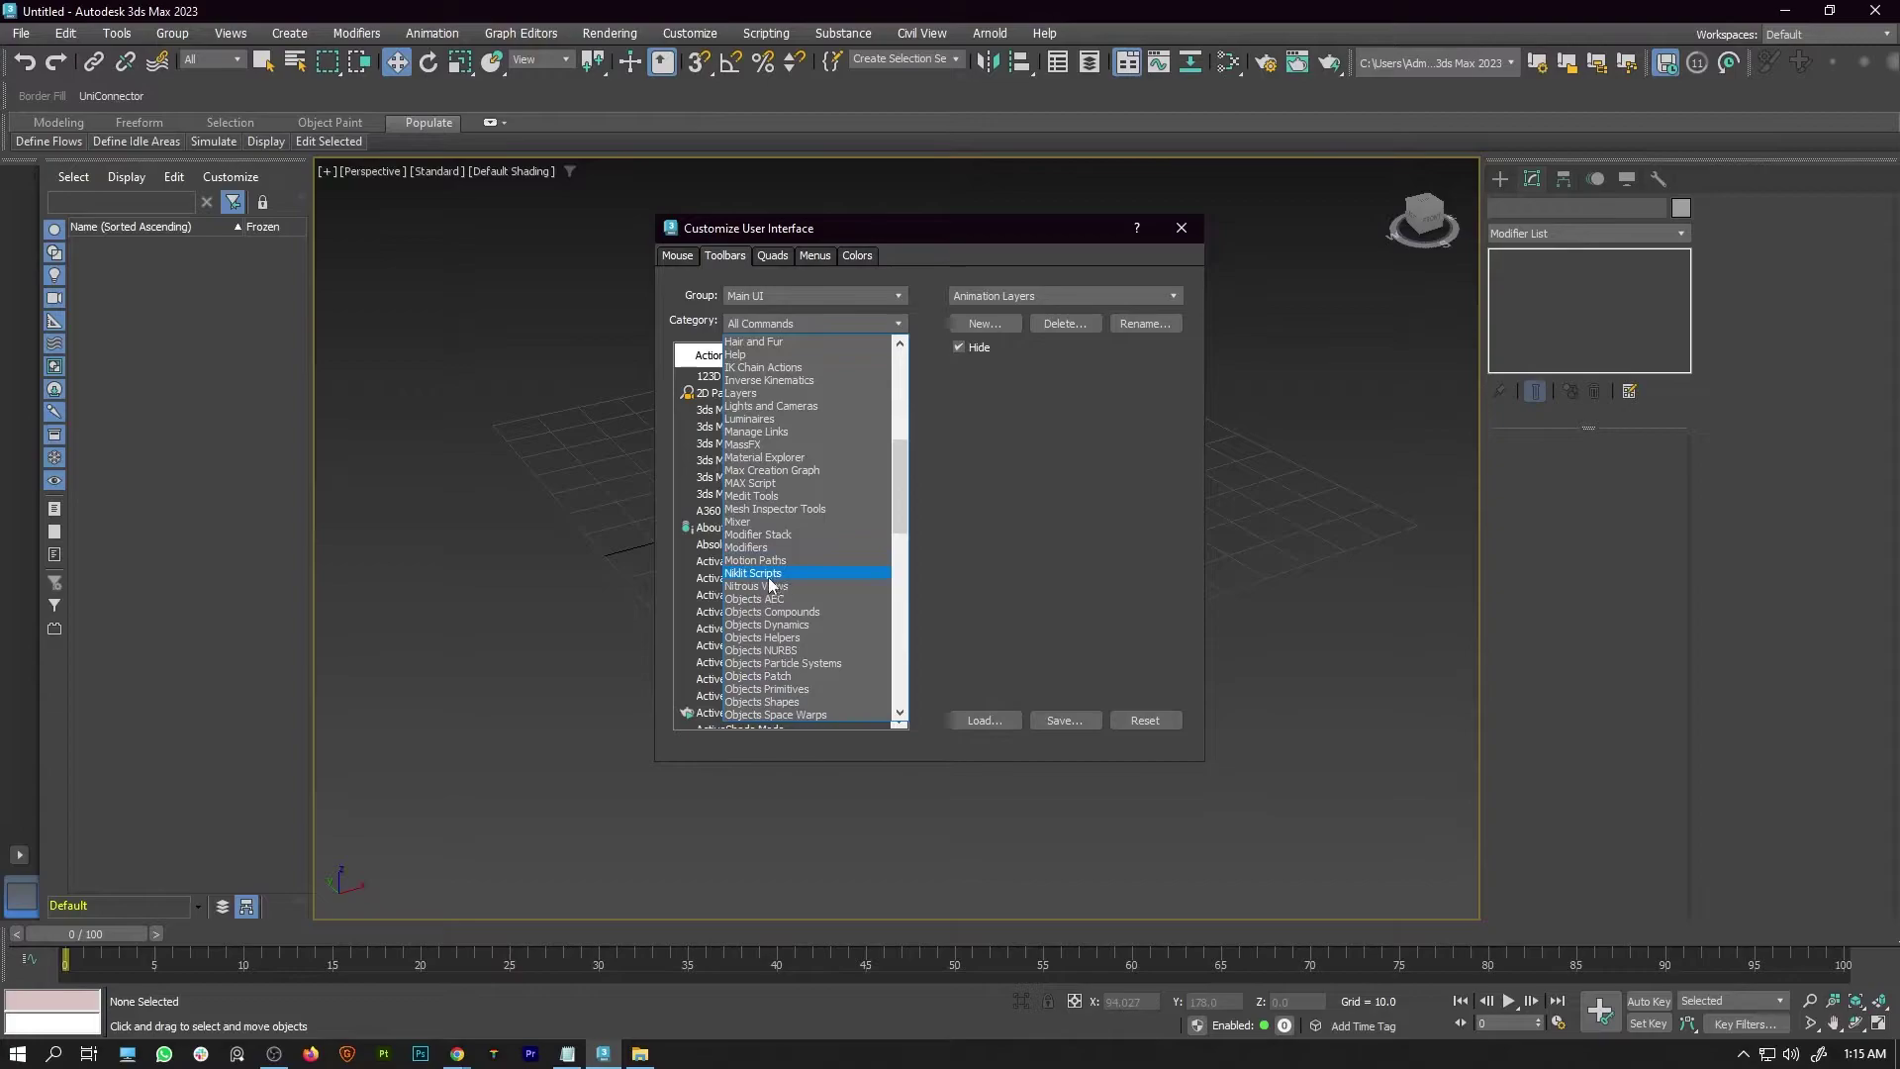
{"action": "left_click", "coordinate": [771, 574]}
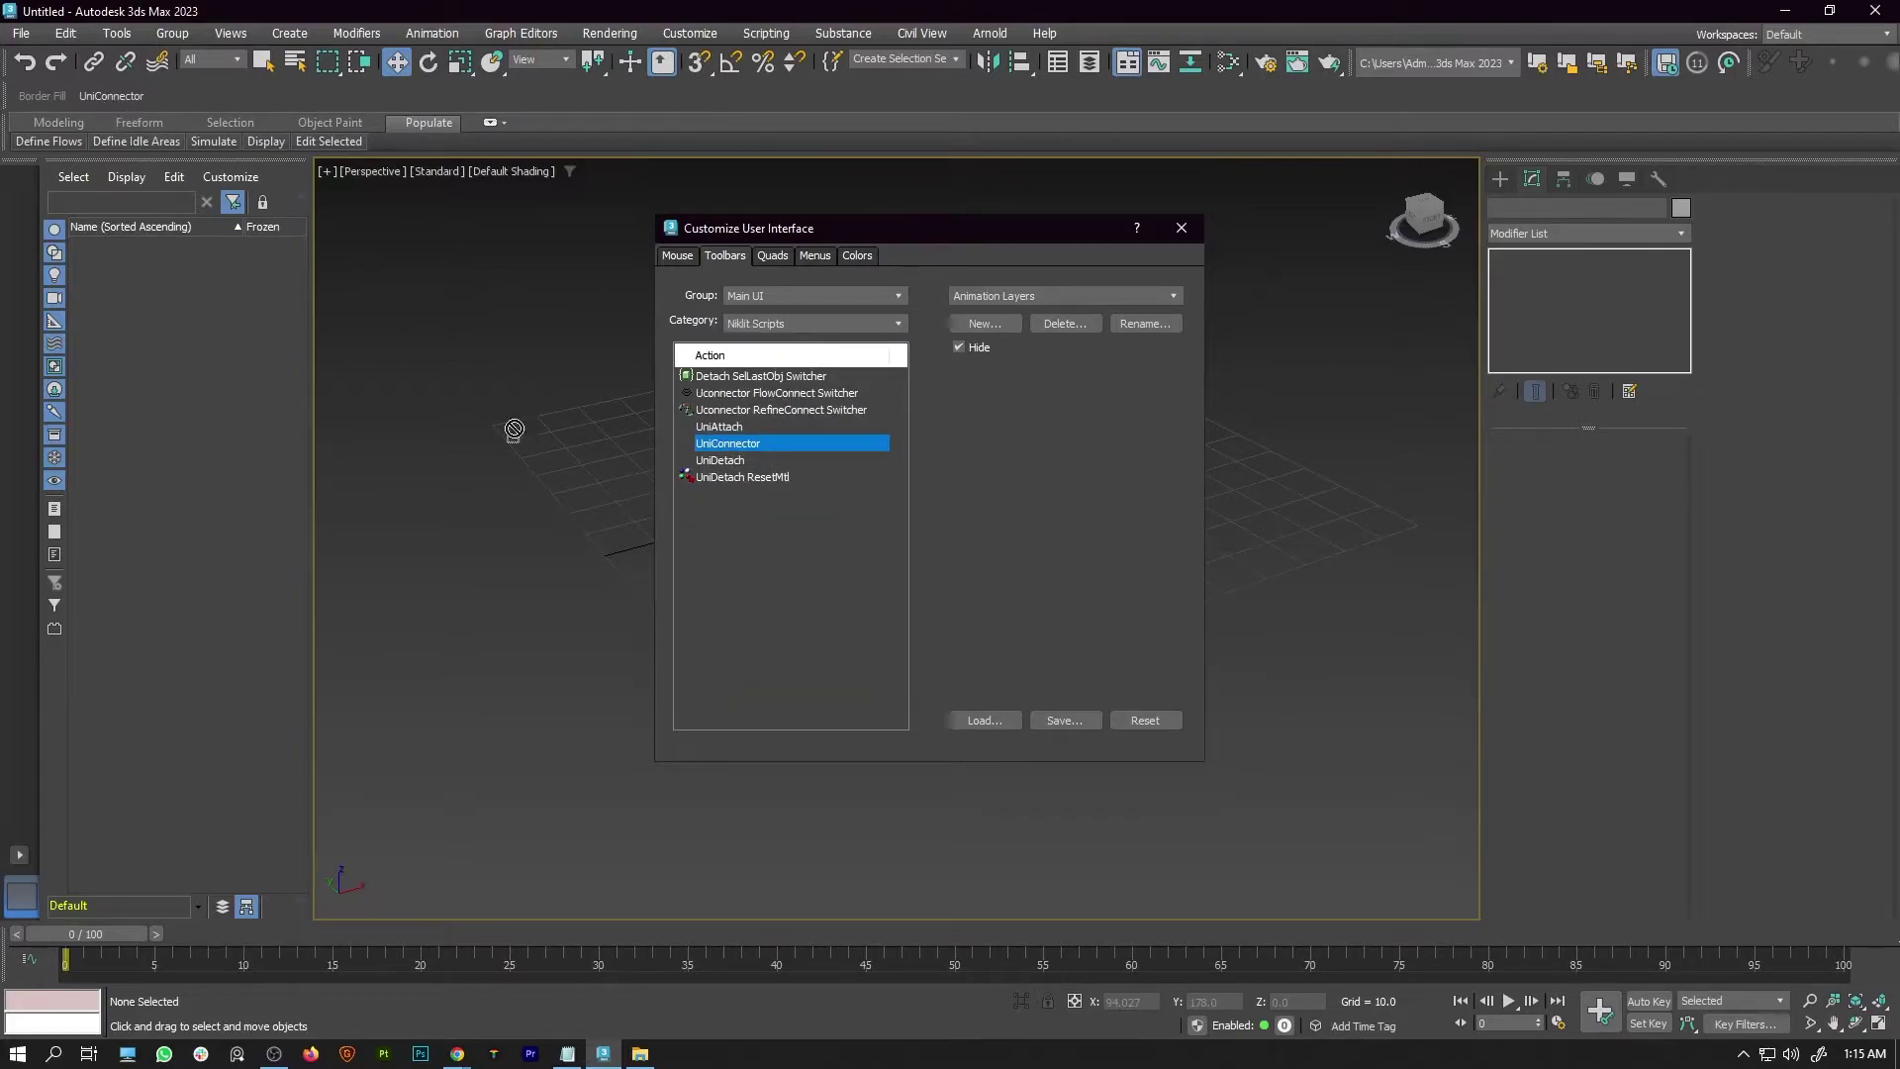
{"action": "left_click", "coordinate": [1182, 229]}
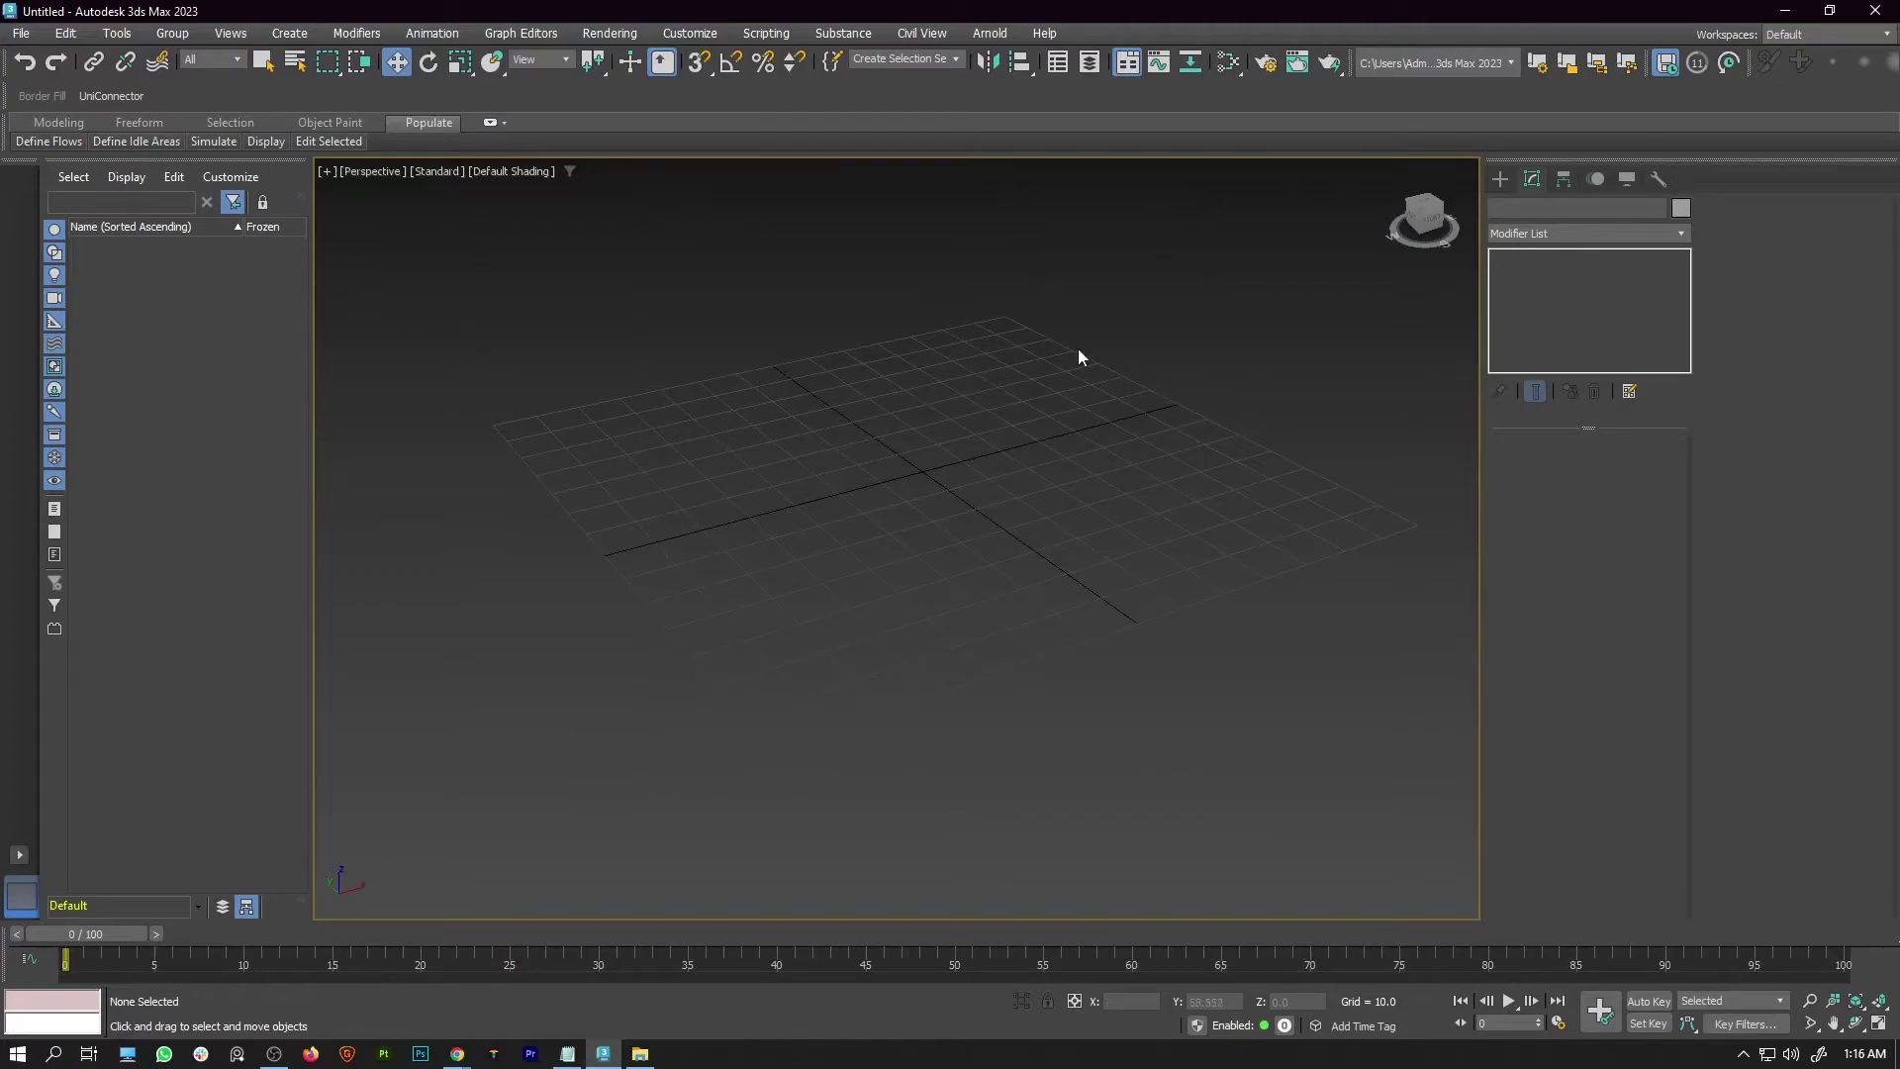
Create a large sphere primitive centred on the grid origin in the perspective view
{"action": "left_click", "coordinate": [1499, 182]}
{"action": "left_click", "coordinate": [1540, 337]}
{"action": "left_click_drag", "start_coordinate": [921, 472], "coordinate": [1153, 475]}
{"action": "scroll", "coordinate": [1079, 490], "scroll_direction": "down", "scroll_amount": 4}
{"action": "scroll", "coordinate": [1108, 435], "scroll_direction": "up", "scroll_amount": 2}
Convert the sphere to an Editable Poly and switch to vertex sub-object level
{"action": "right_click", "coordinate": [944, 408]}
{"action": "right_click", "coordinate": [945, 408]}
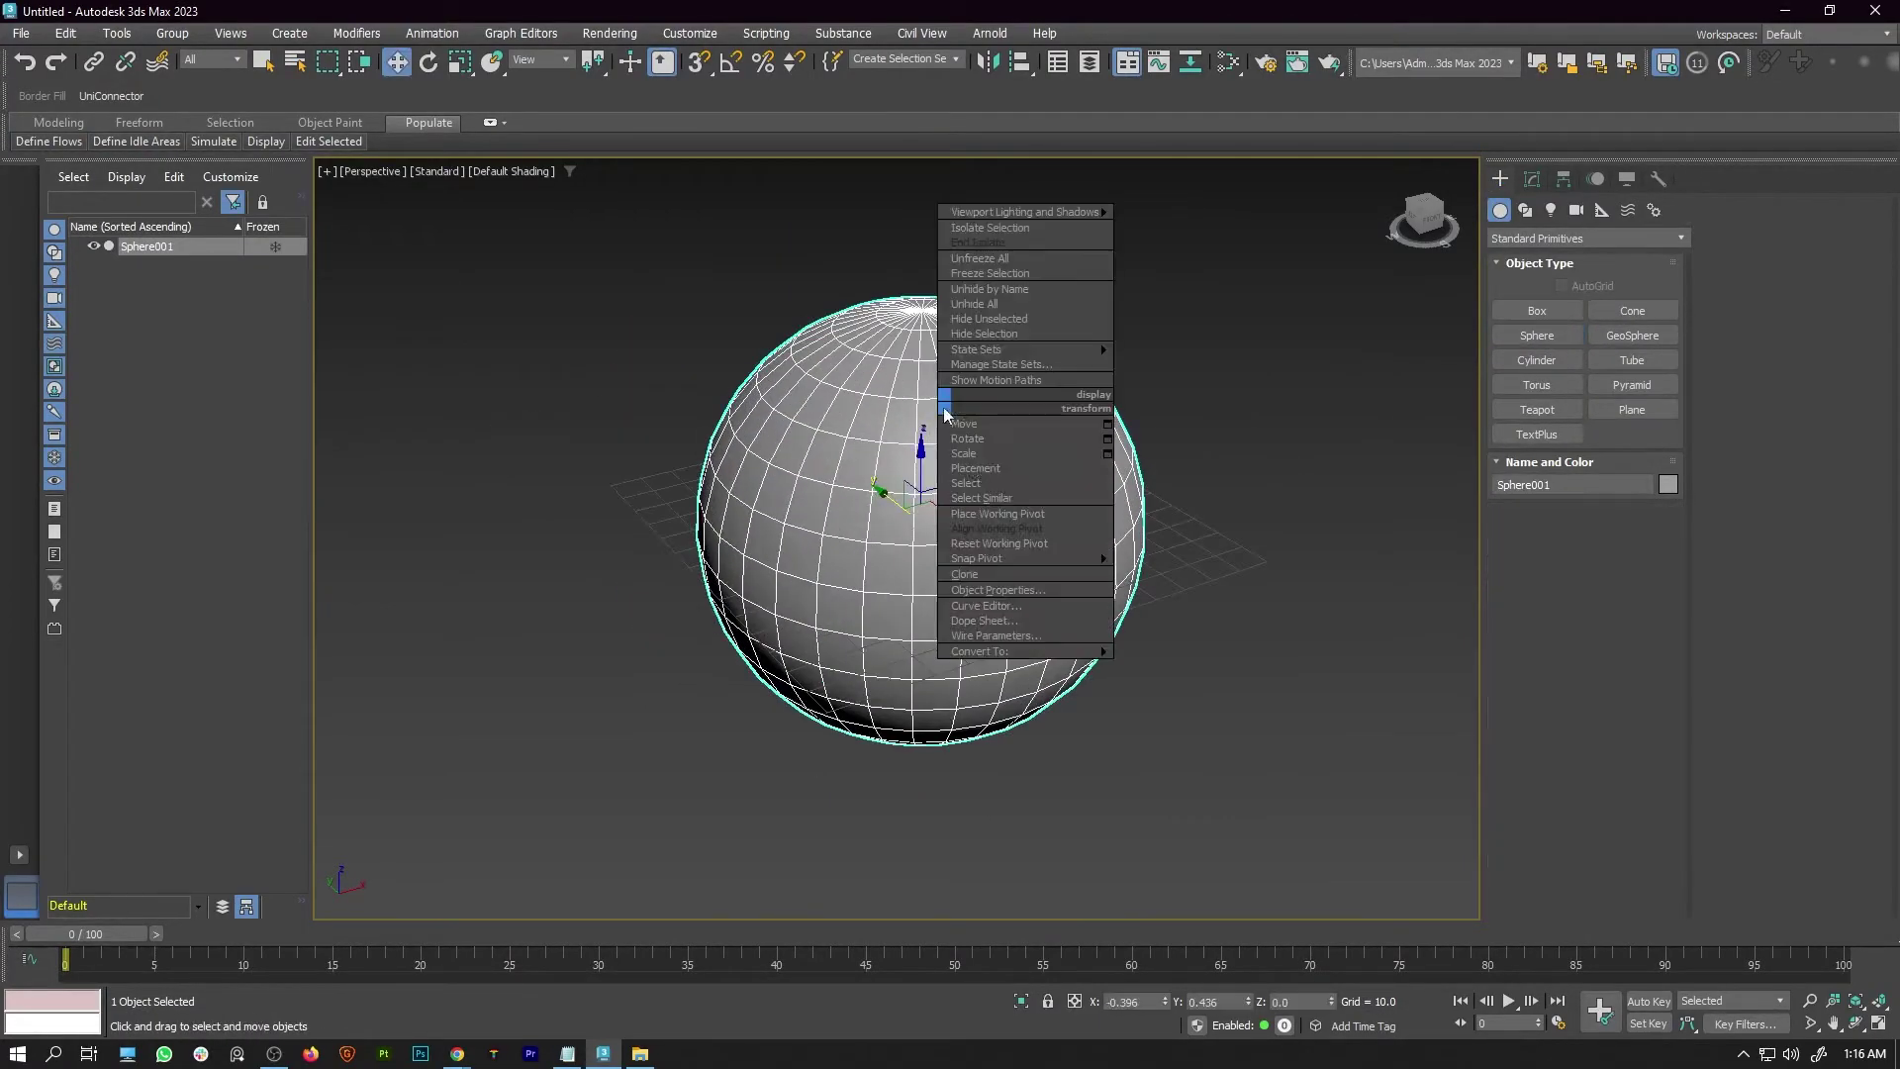
{"action": "left_click", "coordinate": [1218, 667]}
{"action": "key", "text": "1"}
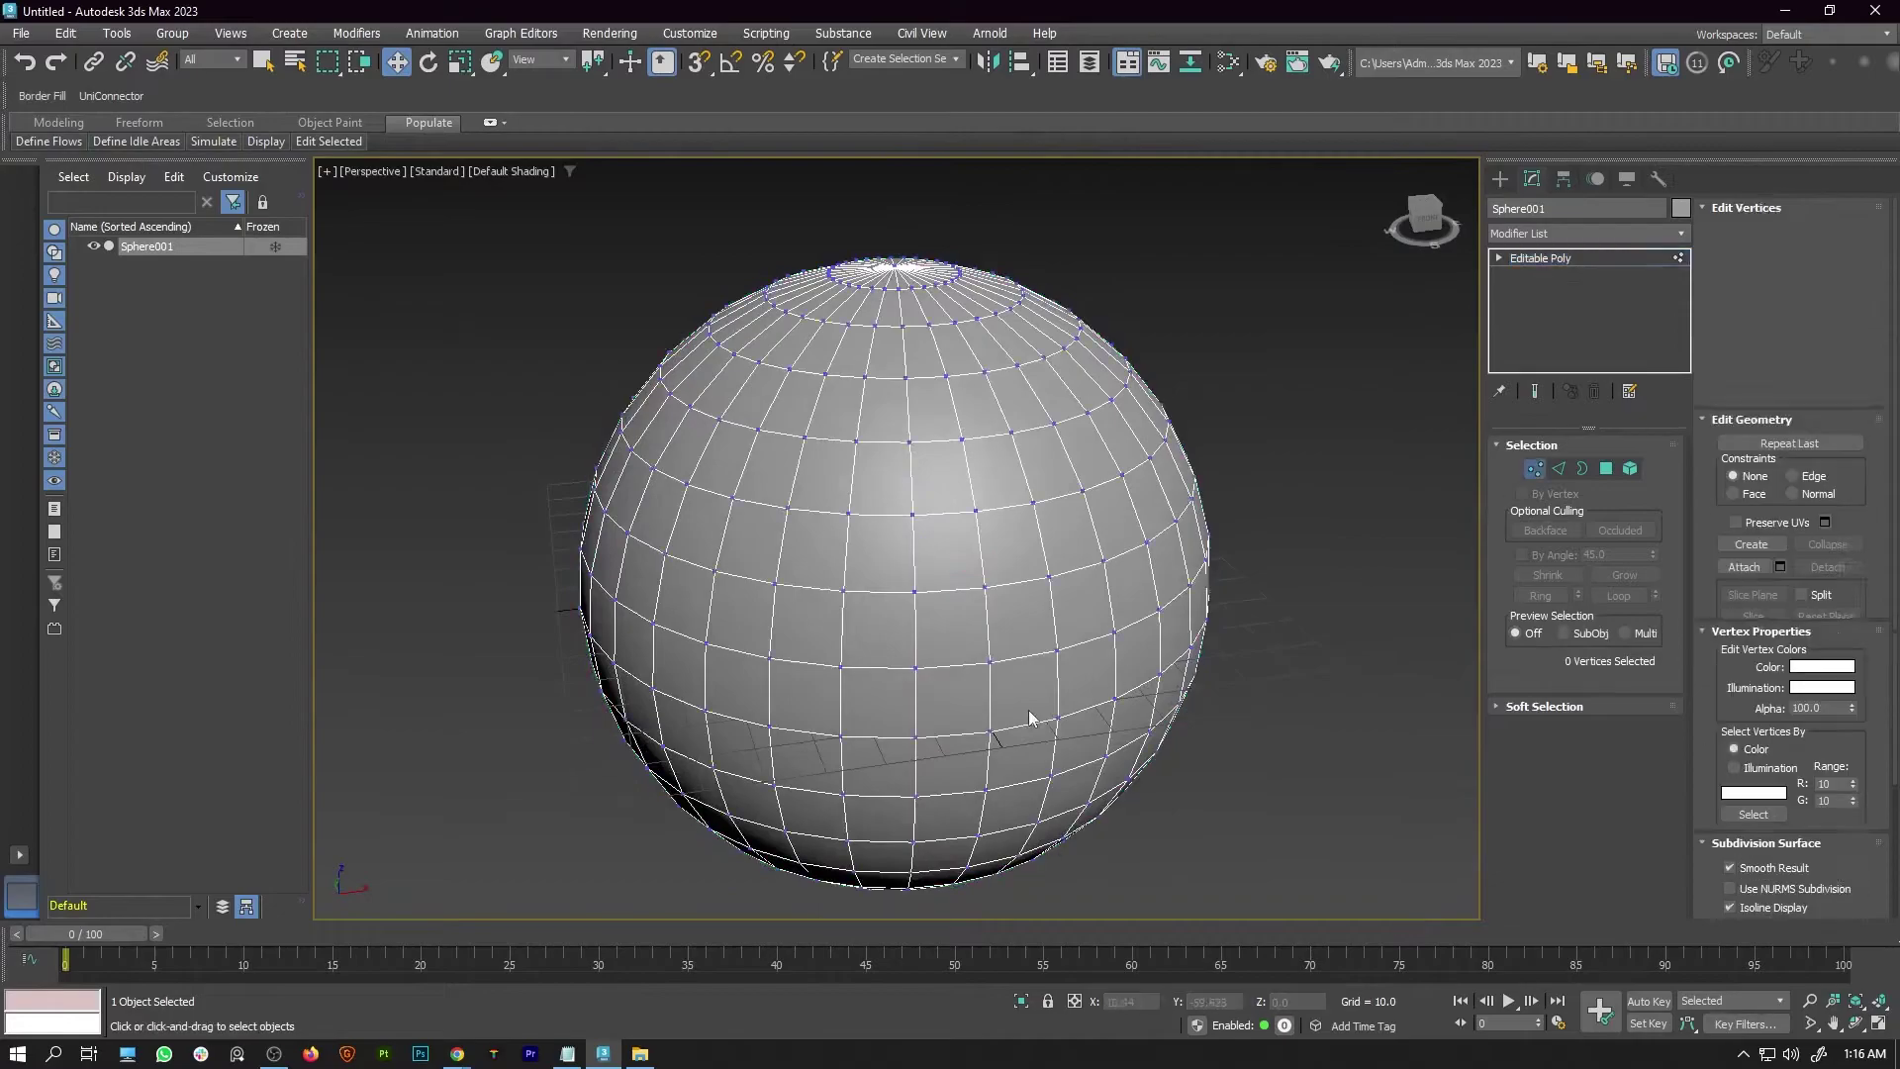
Select two diagonally separated vertices on the sphere's front and connect them across the faces with UniConnector
{"action": "left_click", "coordinate": [804, 437]}
{"action": "left_click", "coordinate": [990, 661], "text": "ctrl"}
{"action": "key", "text": "q"}
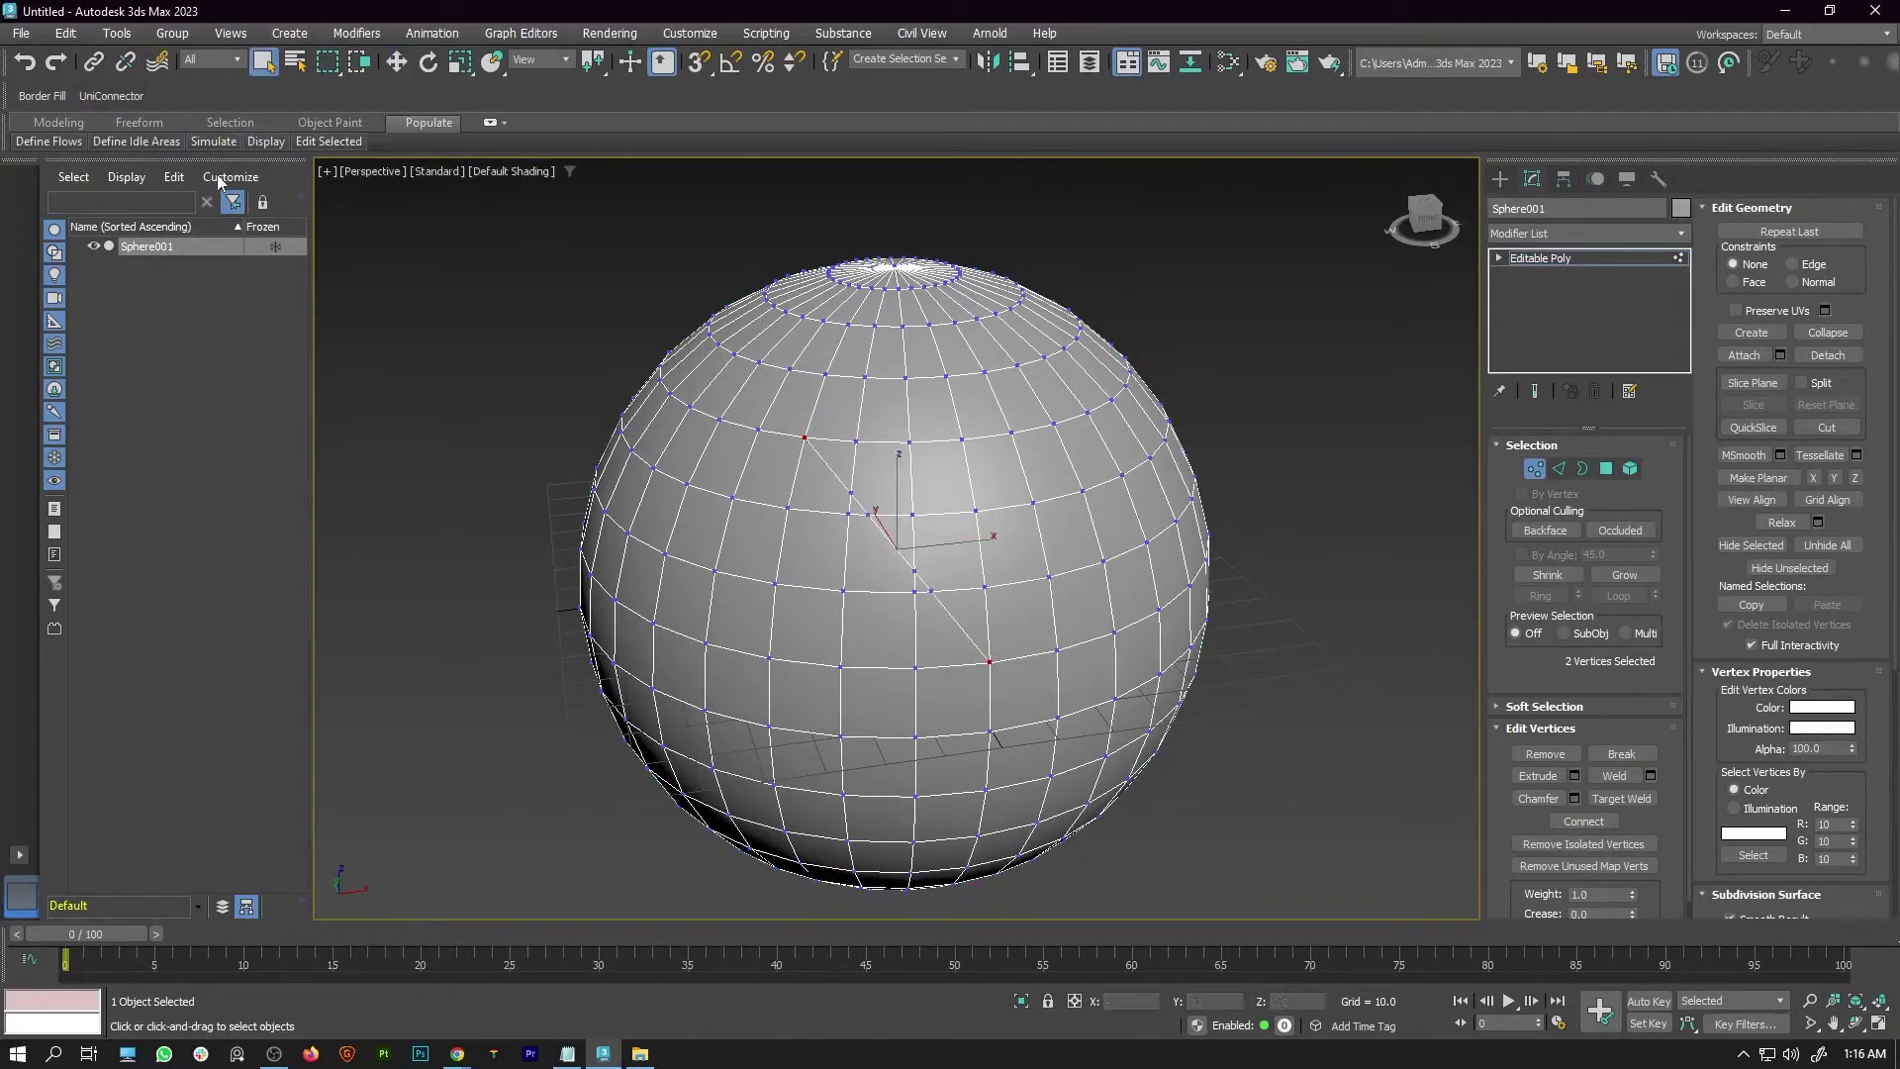
Select a vertex near the sphere's top and a distant one on its lower half, and connect them with UniConnector
{"action": "middle_click_drag", "start_coordinate": [990, 446], "coordinate": [1148, 634], "text": "alt"}
{"action": "left_click", "coordinate": [1069, 280]}
{"action": "middle_click_drag", "start_coordinate": [937, 648], "coordinate": [919, 616], "text": "alt"}
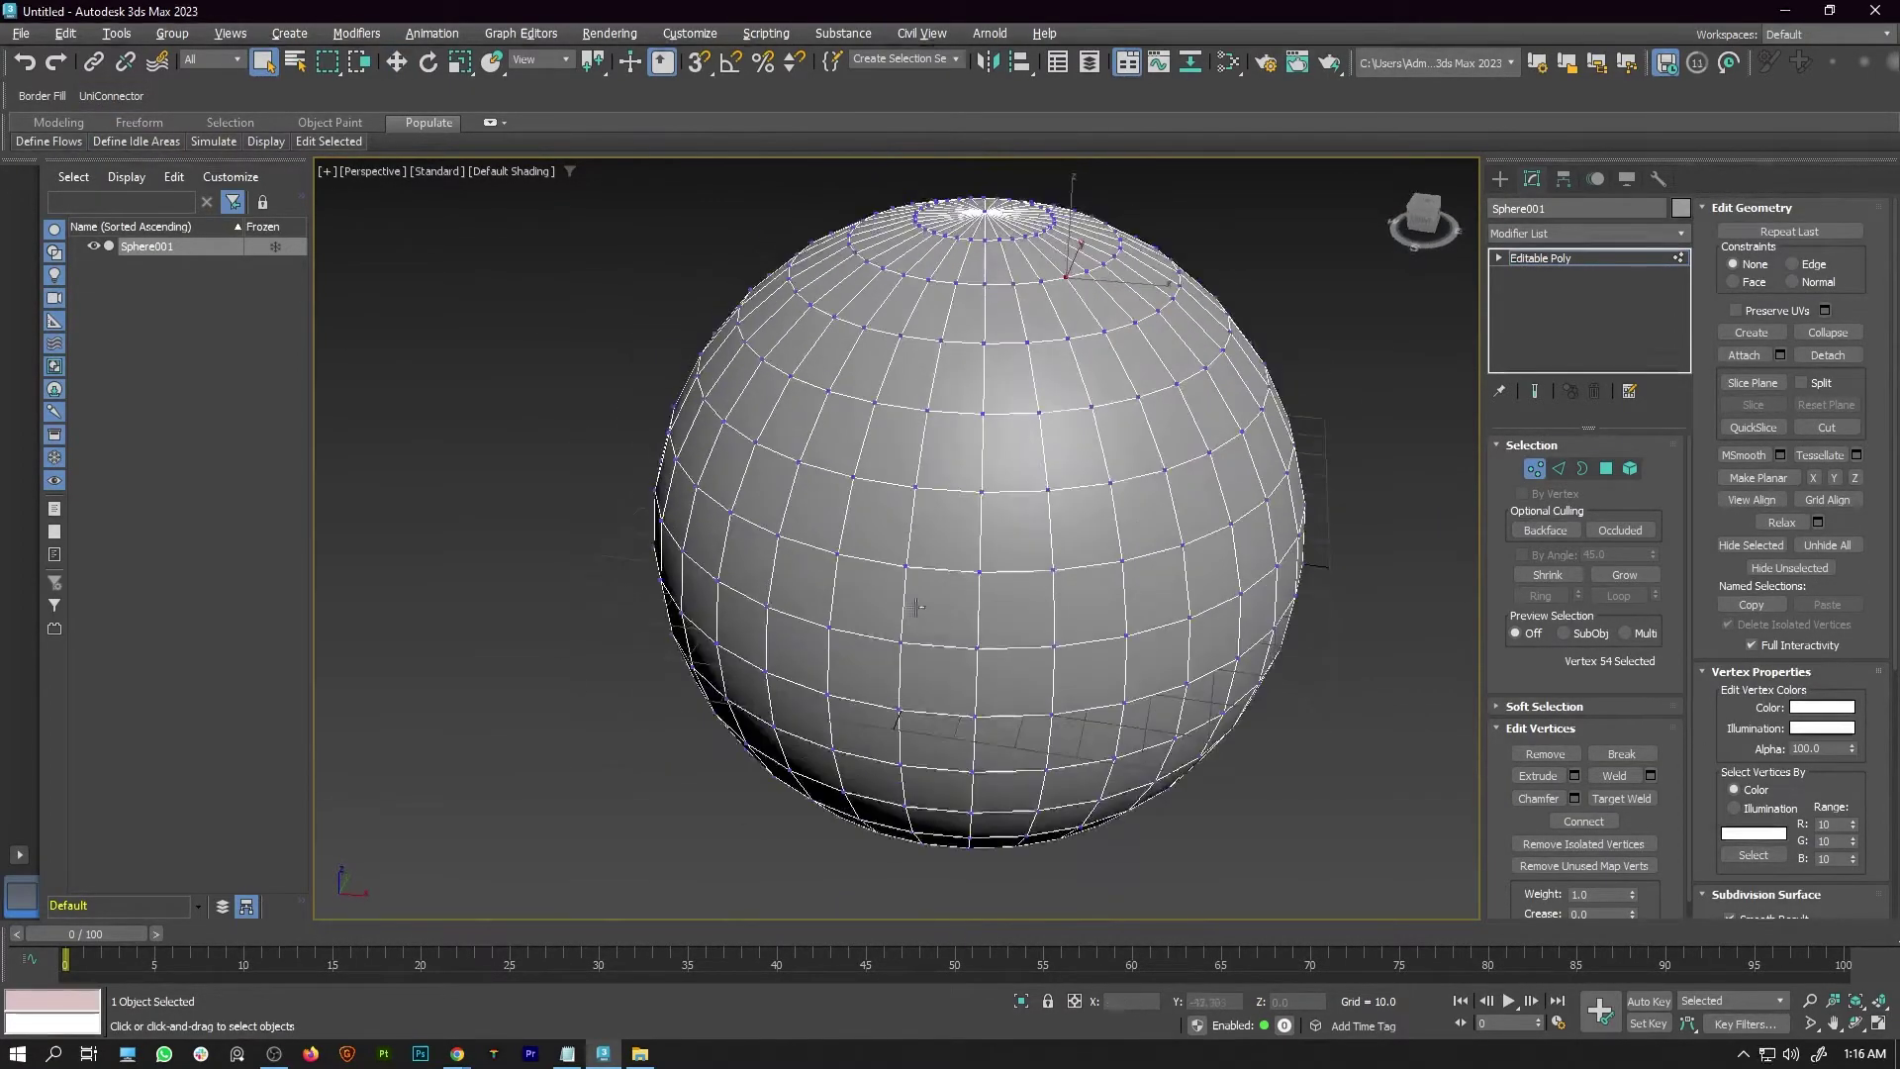
{"action": "left_click", "coordinate": [909, 644], "text": "ctrl"}
{"action": "left_click", "coordinate": [110, 96]}
{"action": "middle_click_drag", "start_coordinate": [1167, 524], "coordinate": [1007, 287], "text": "alt"}
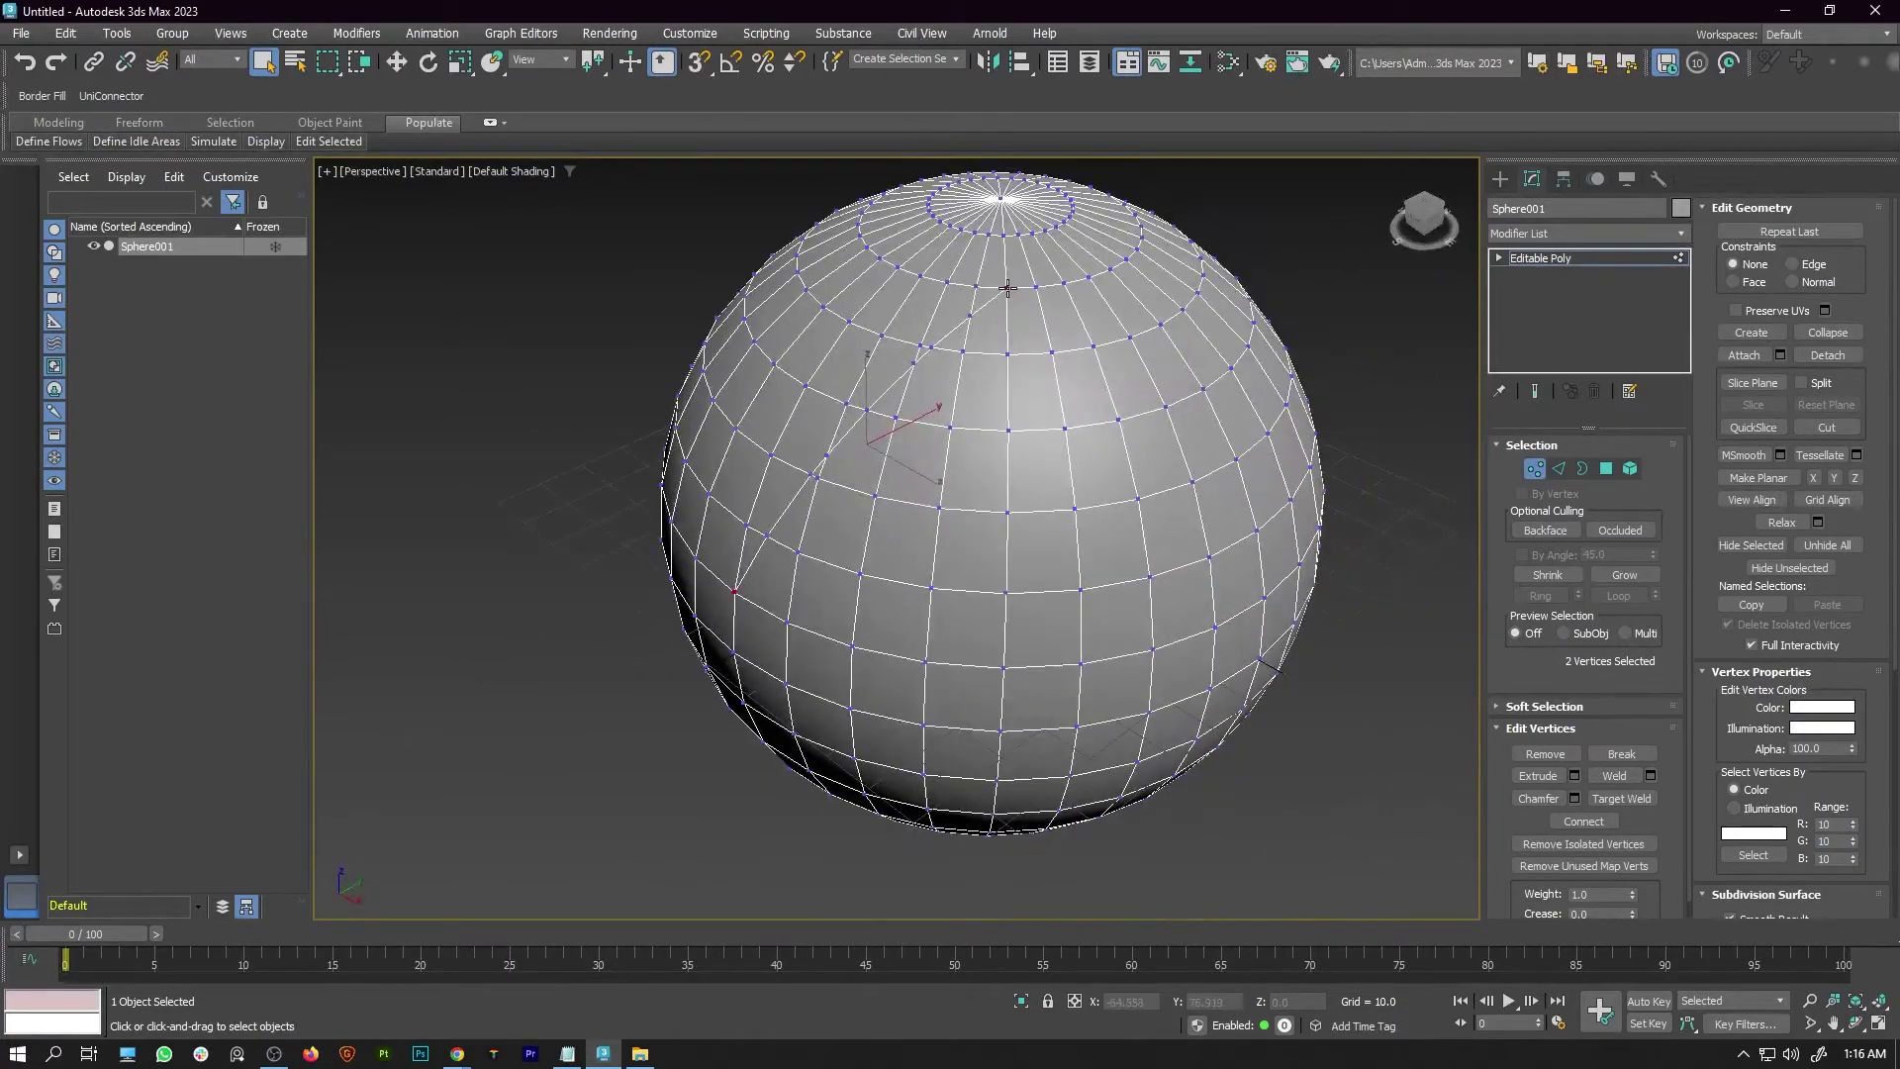
Select a row of five adjacent vertical edges on the sphere at edge level, and return to vertex level
{"action": "key", "text": "2"}
{"action": "middle_click_drag", "start_coordinate": [1054, 559], "coordinate": [917, 482], "text": "alt"}
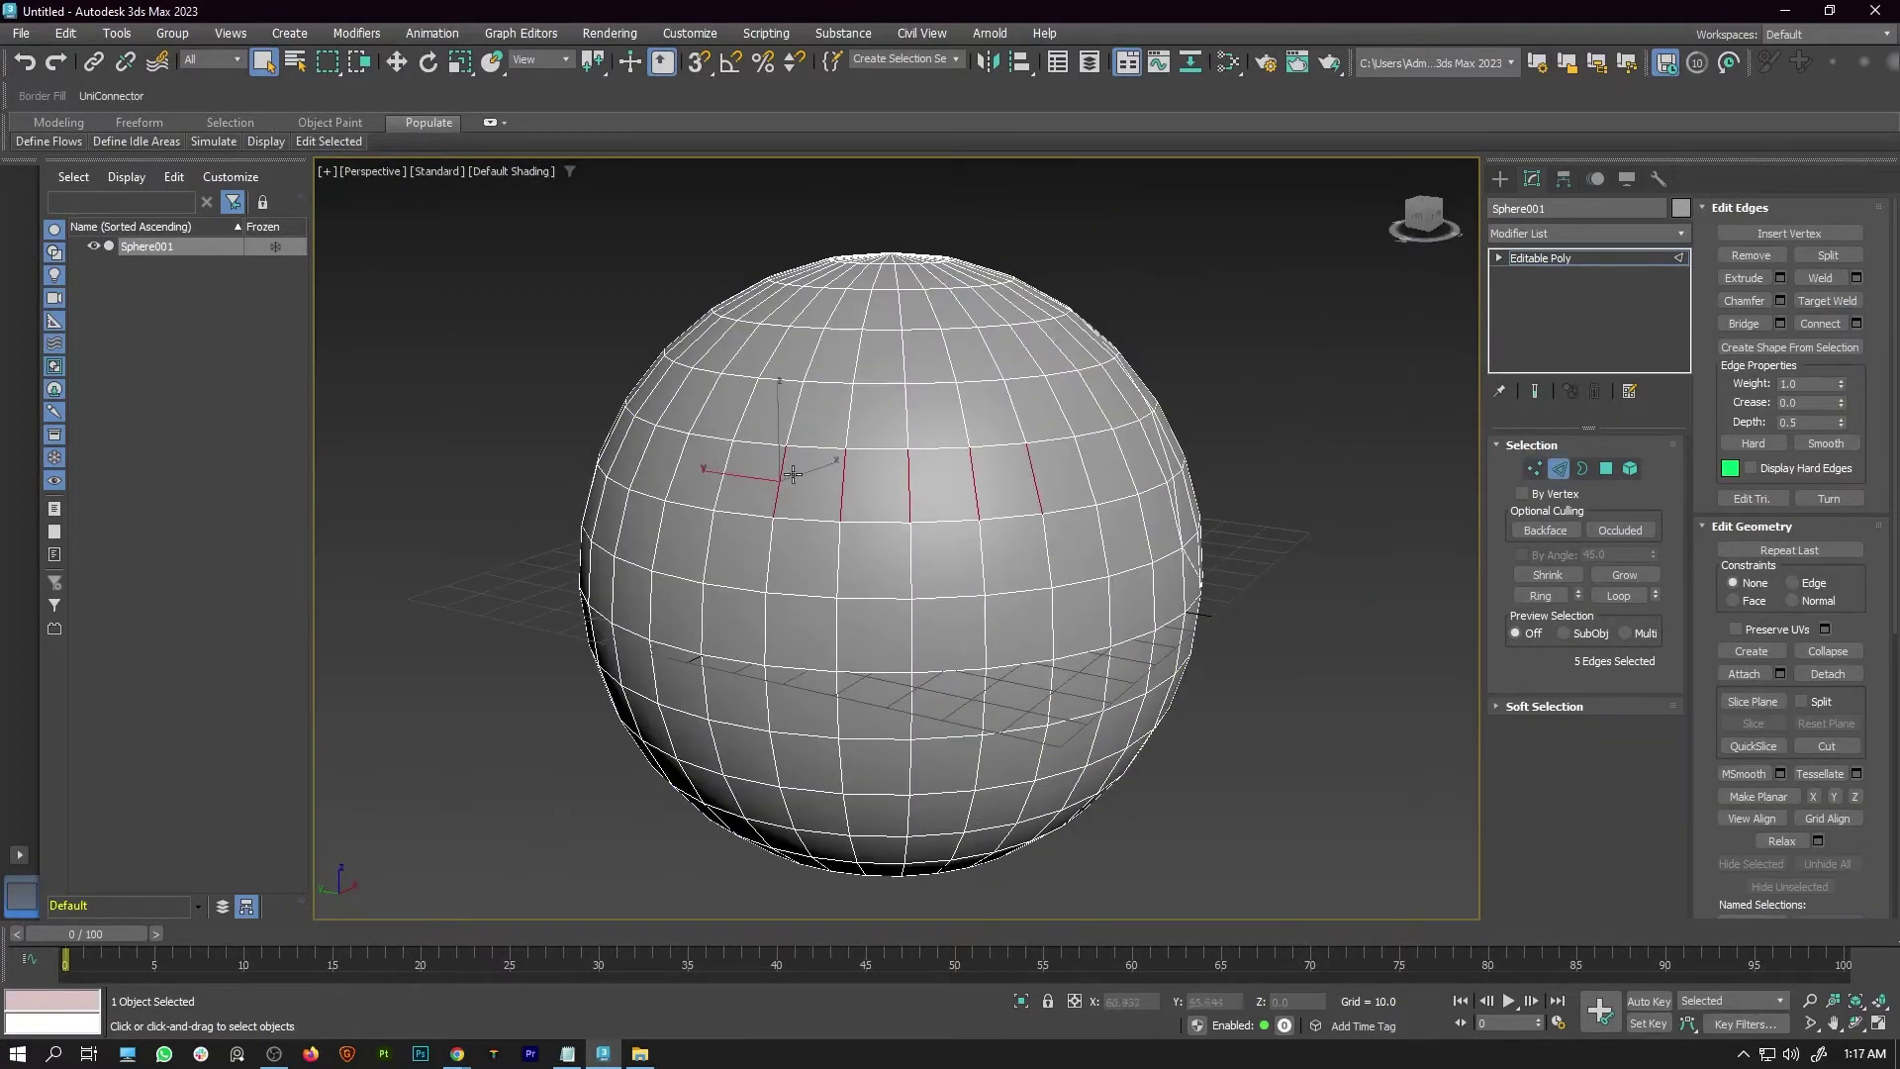
{"action": "left_click", "coordinate": [1534, 468]}
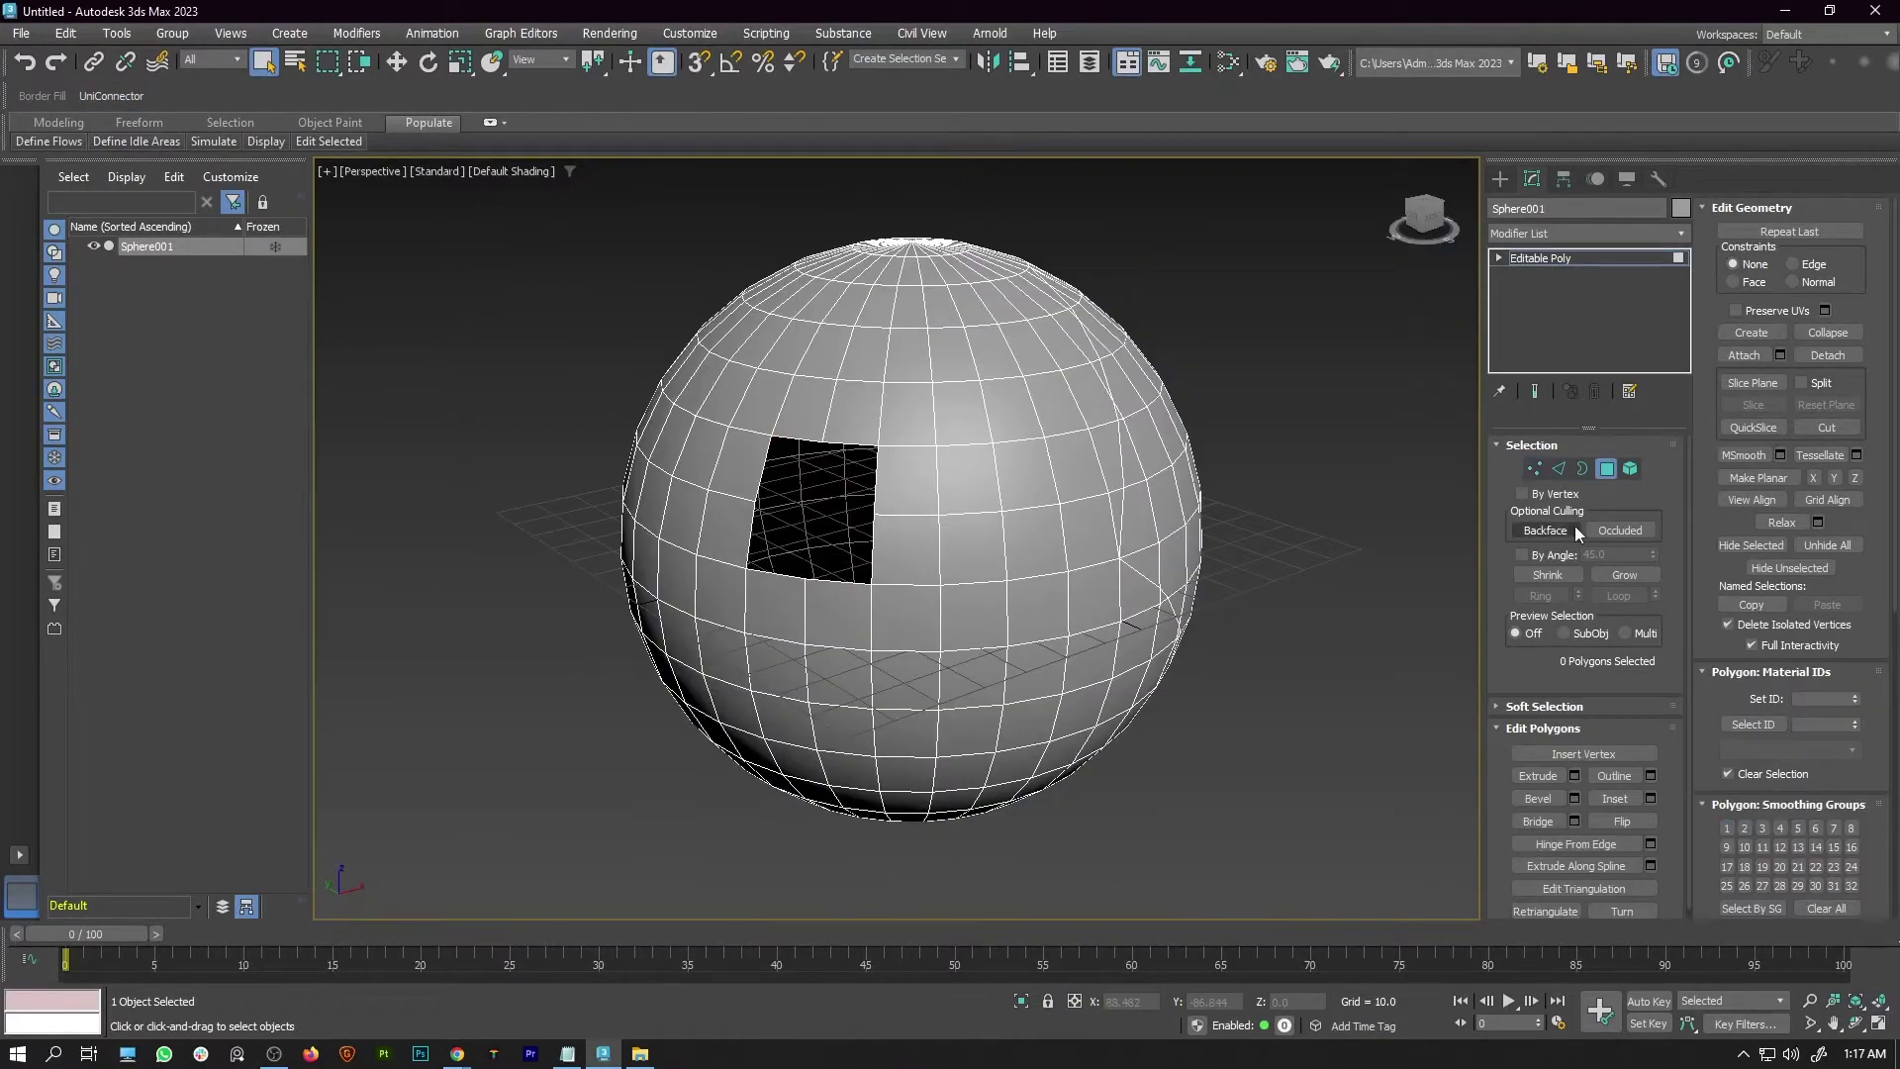
Bridge the upper and lower pairs of opposite side edges in the sphere's rectangular hole with UniConnector at edge level
{"action": "left_click", "coordinate": [1559, 468]}
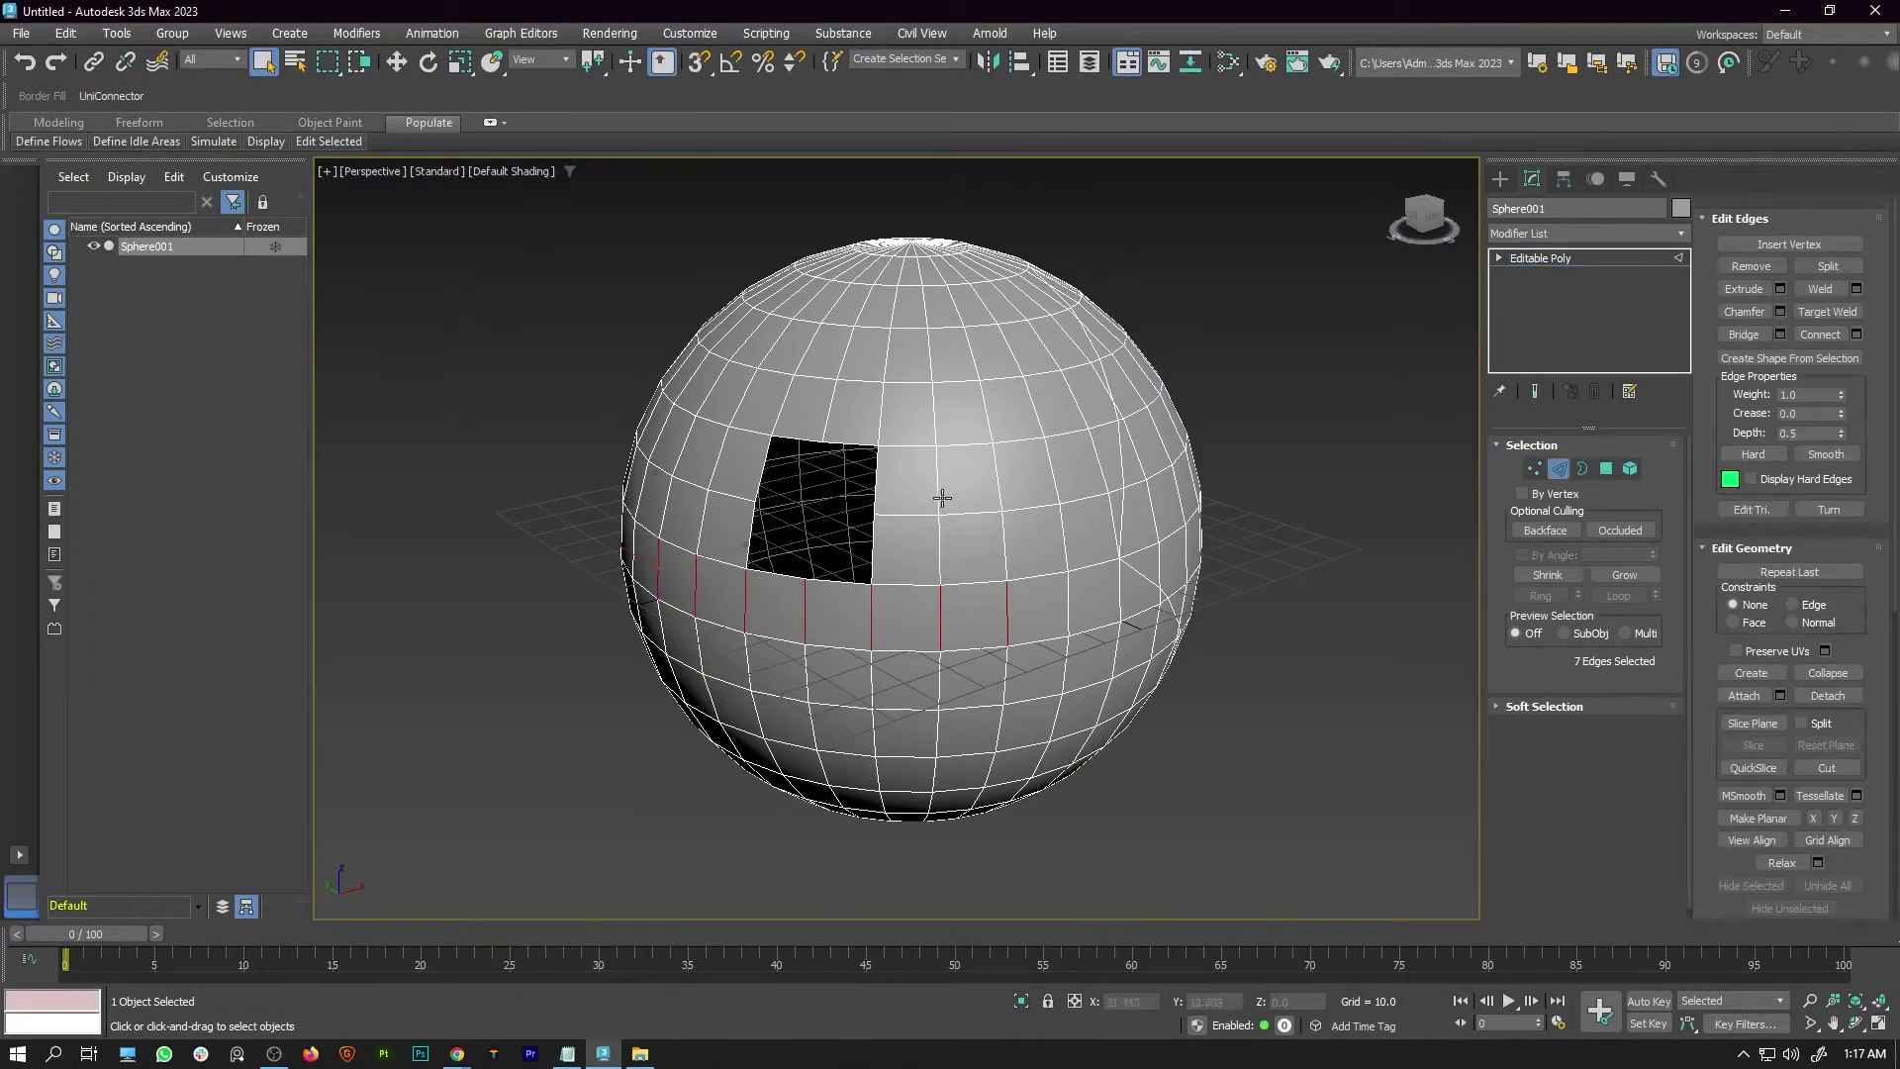
{"action": "left_click", "coordinate": [875, 490]}
{"action": "left_click", "coordinate": [758, 454]}
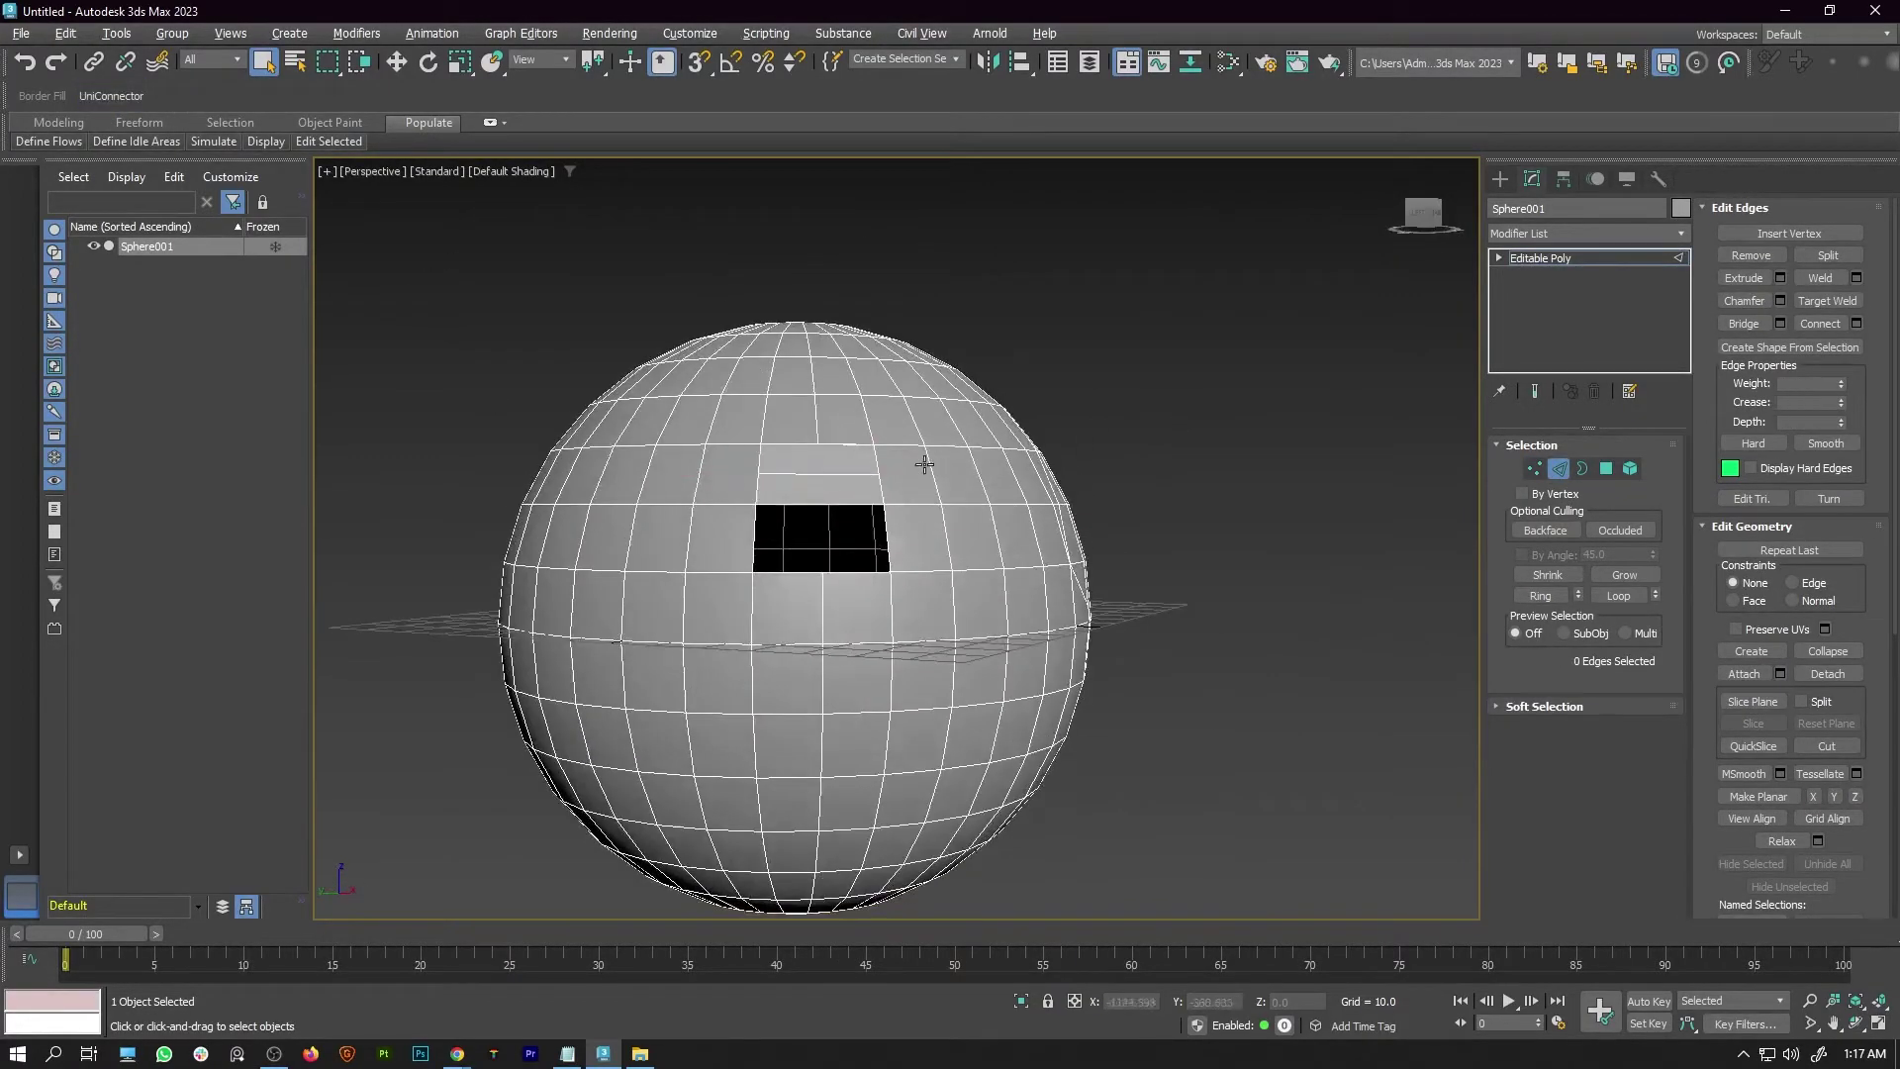
{"action": "middle_click_drag", "start_coordinate": [924, 464], "coordinate": [811, 496], "text": "alt"}
{"action": "left_click", "coordinate": [835, 641]}
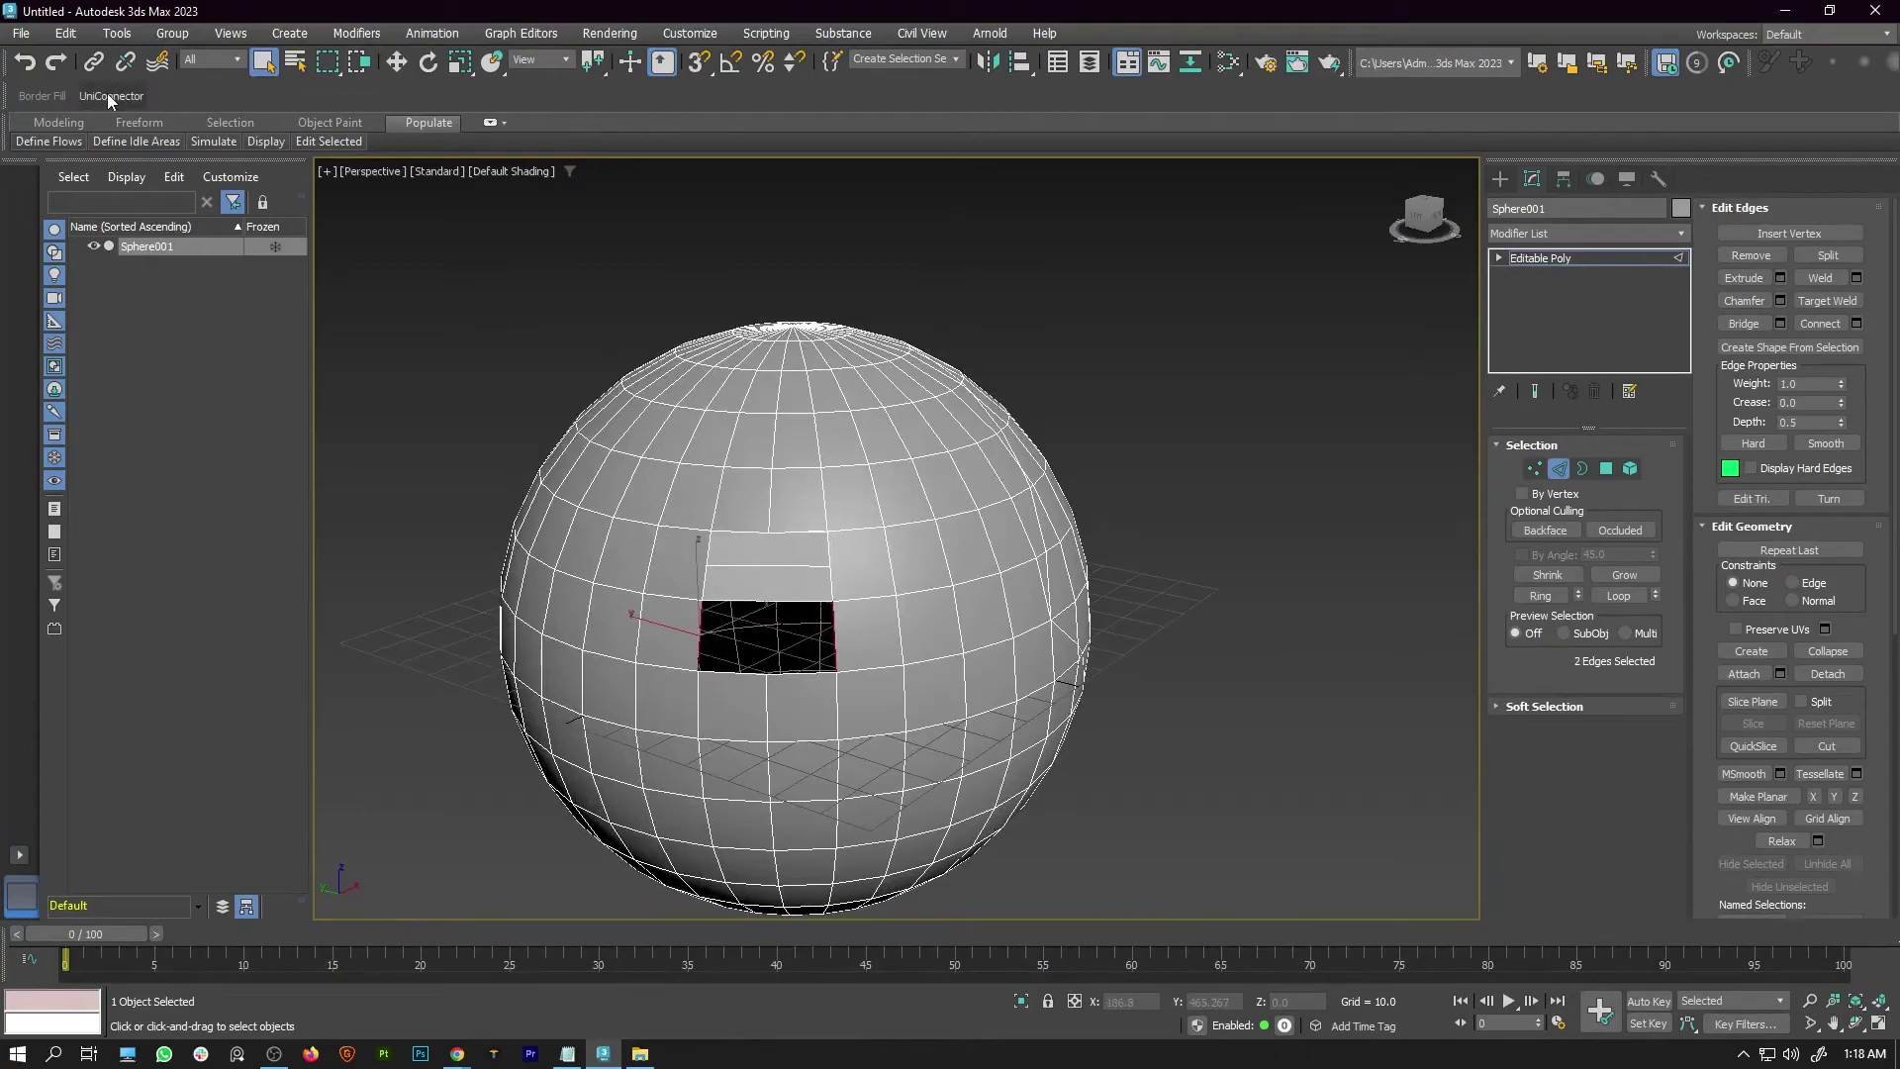
{"action": "left_click", "coordinate": [111, 101]}
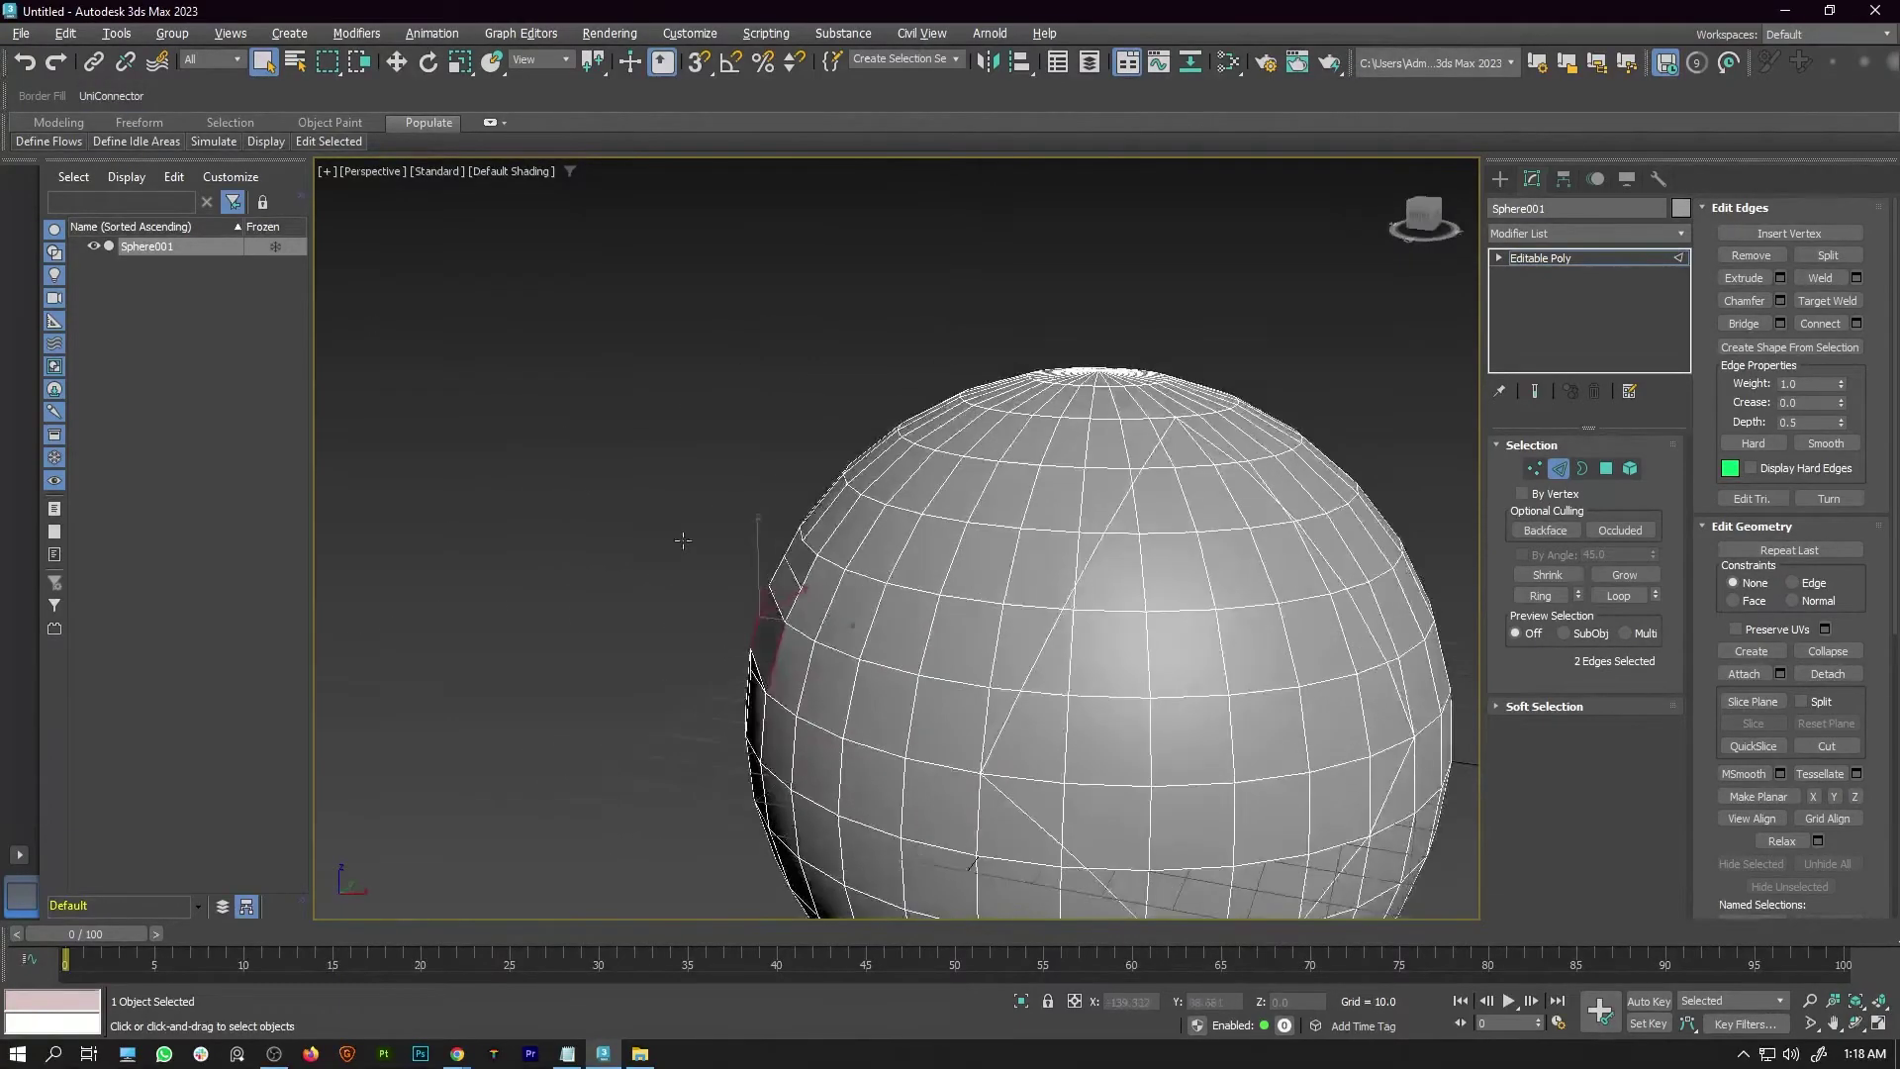